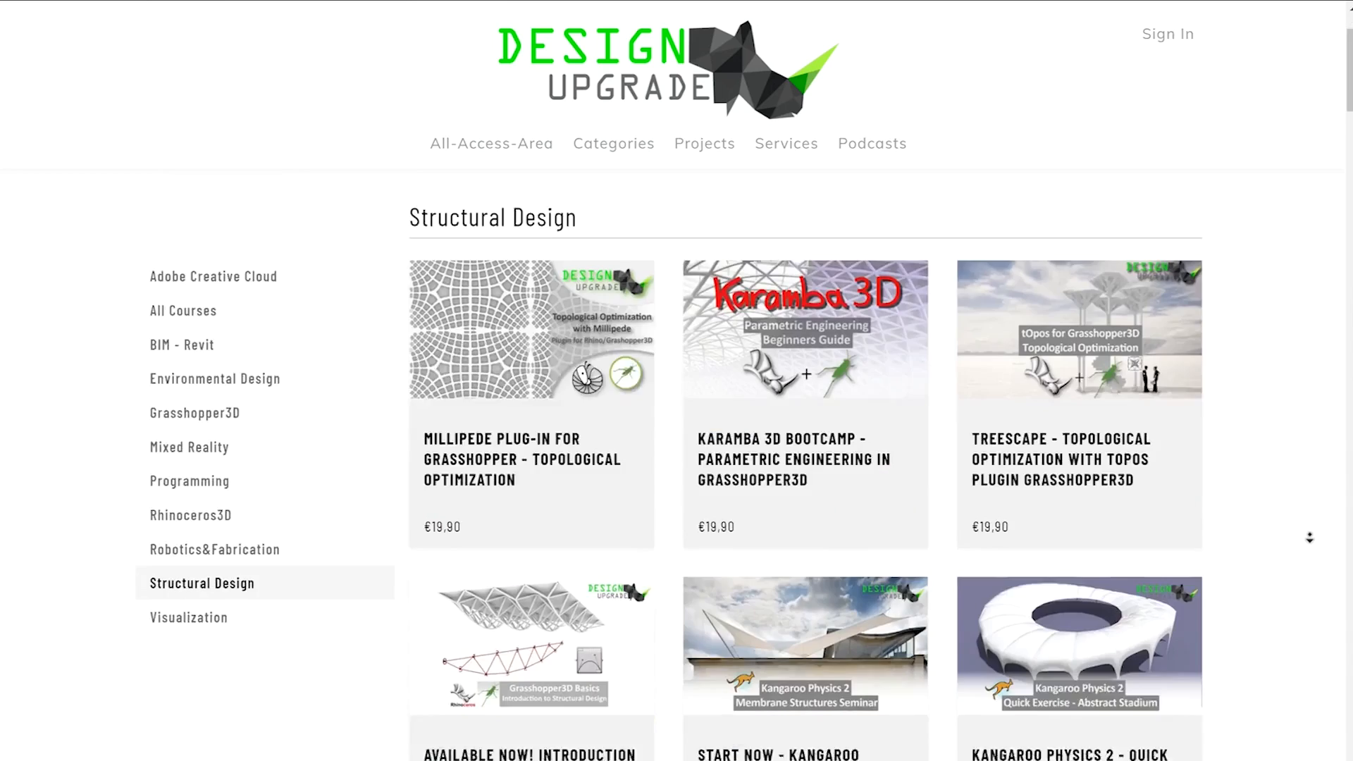
scroll(1243, 681, "down", 15)
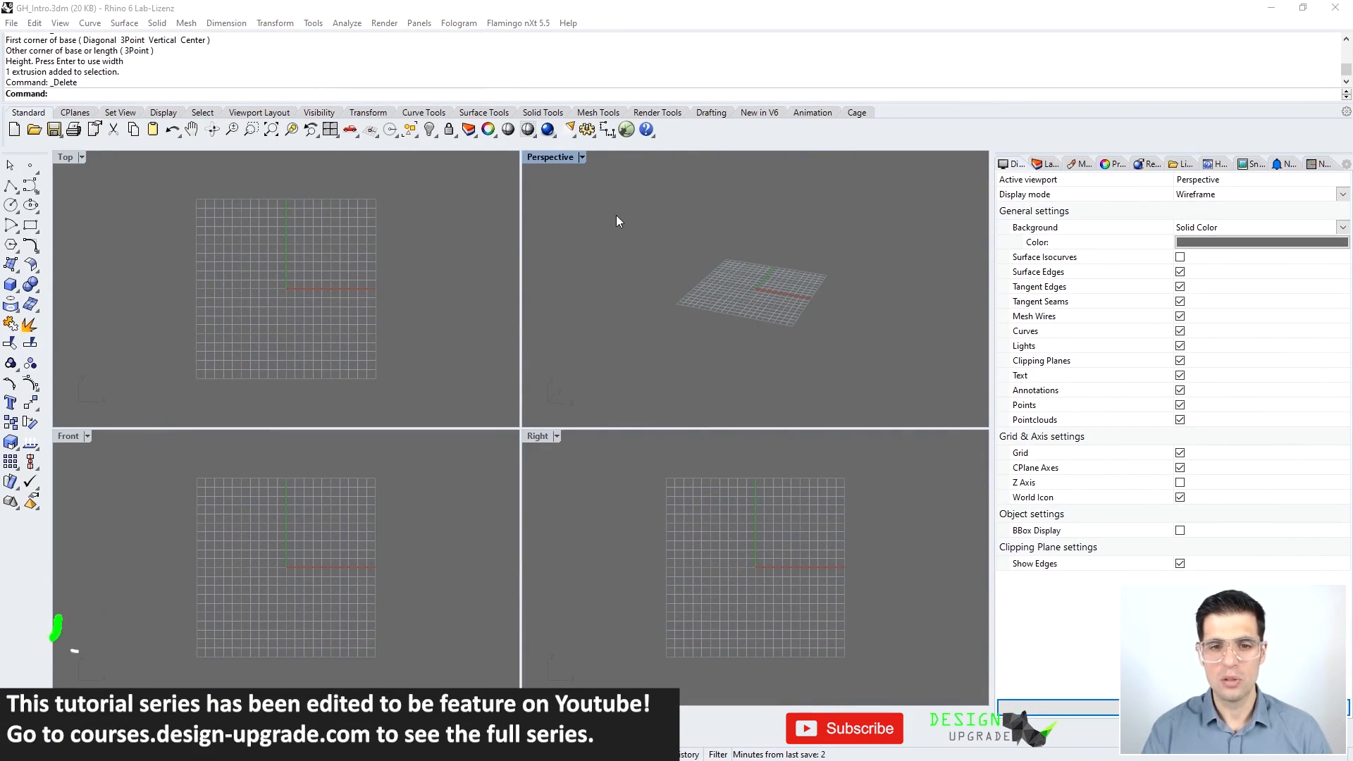
Step: Launch the Grasshopper editor from Rhino by running the Grasshopper command
left_click(628, 131)
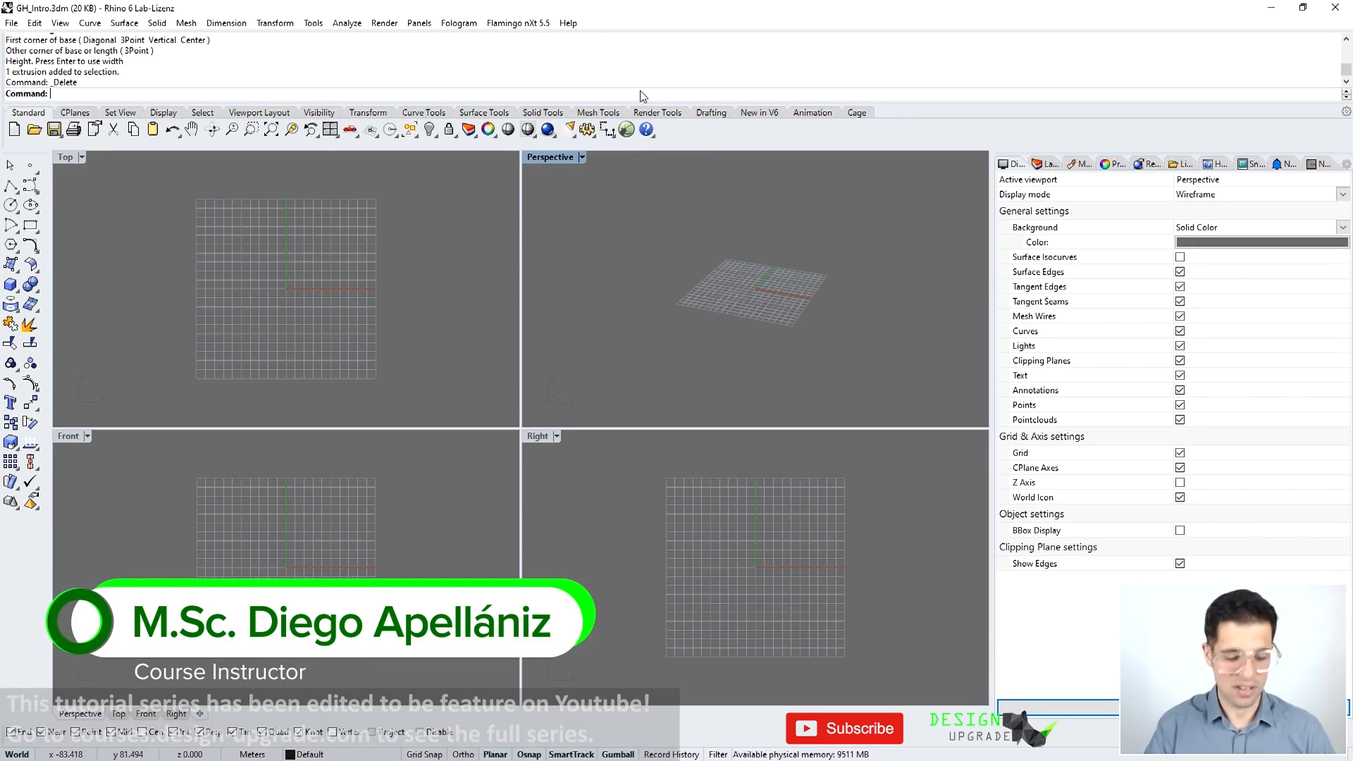
type("Grasshopper")
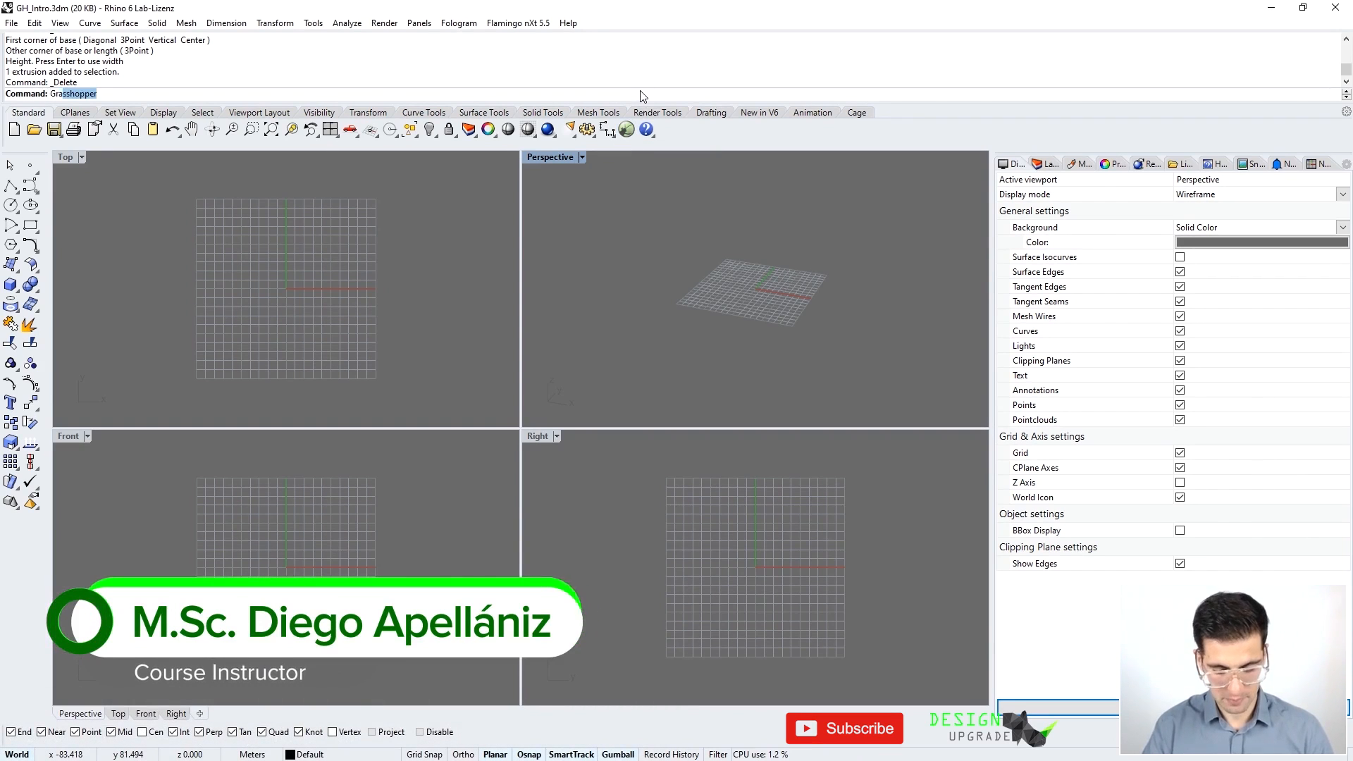
key("Return")
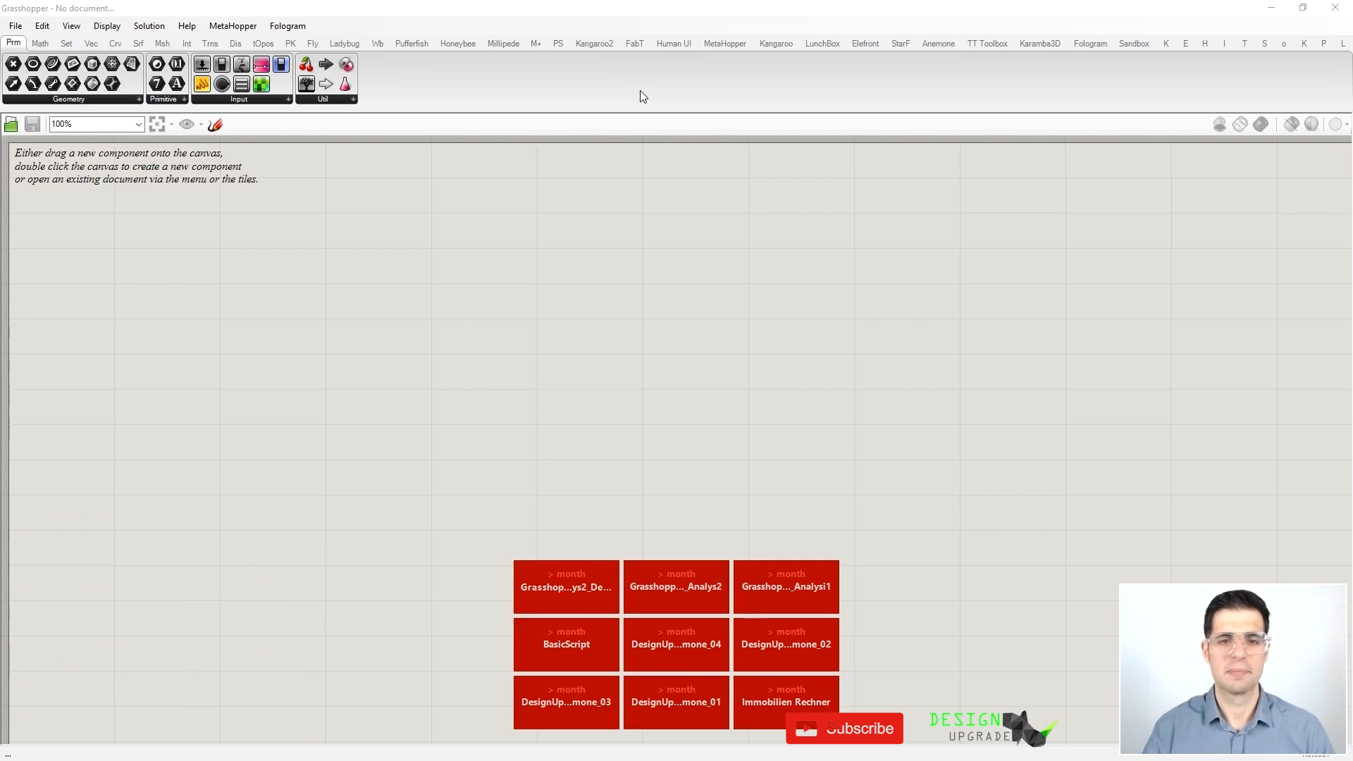
Step: Undock the maximized Grasshopper window, minimize it, restore it, and minimize it again to return to the Rhino viewports
left_click_drag(680, 10, 673, 154)
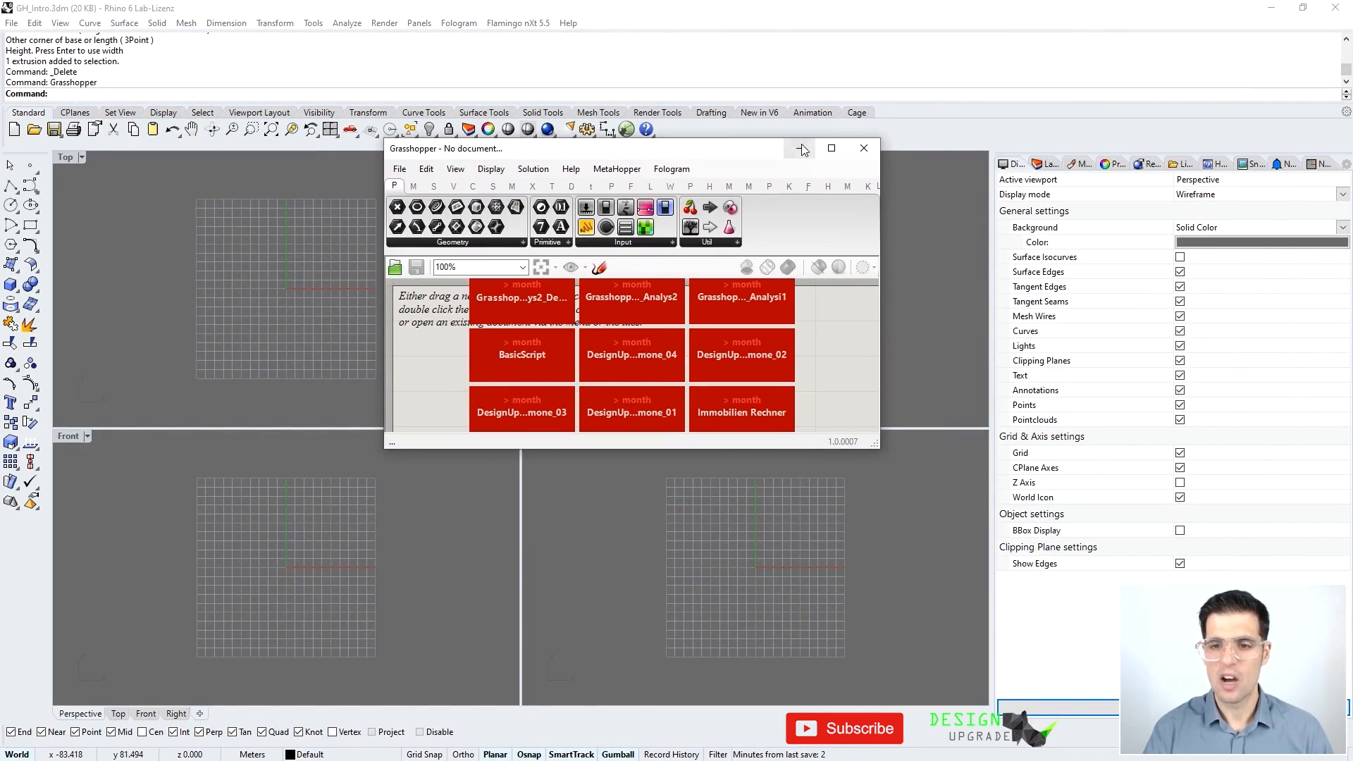
left_click(800, 148)
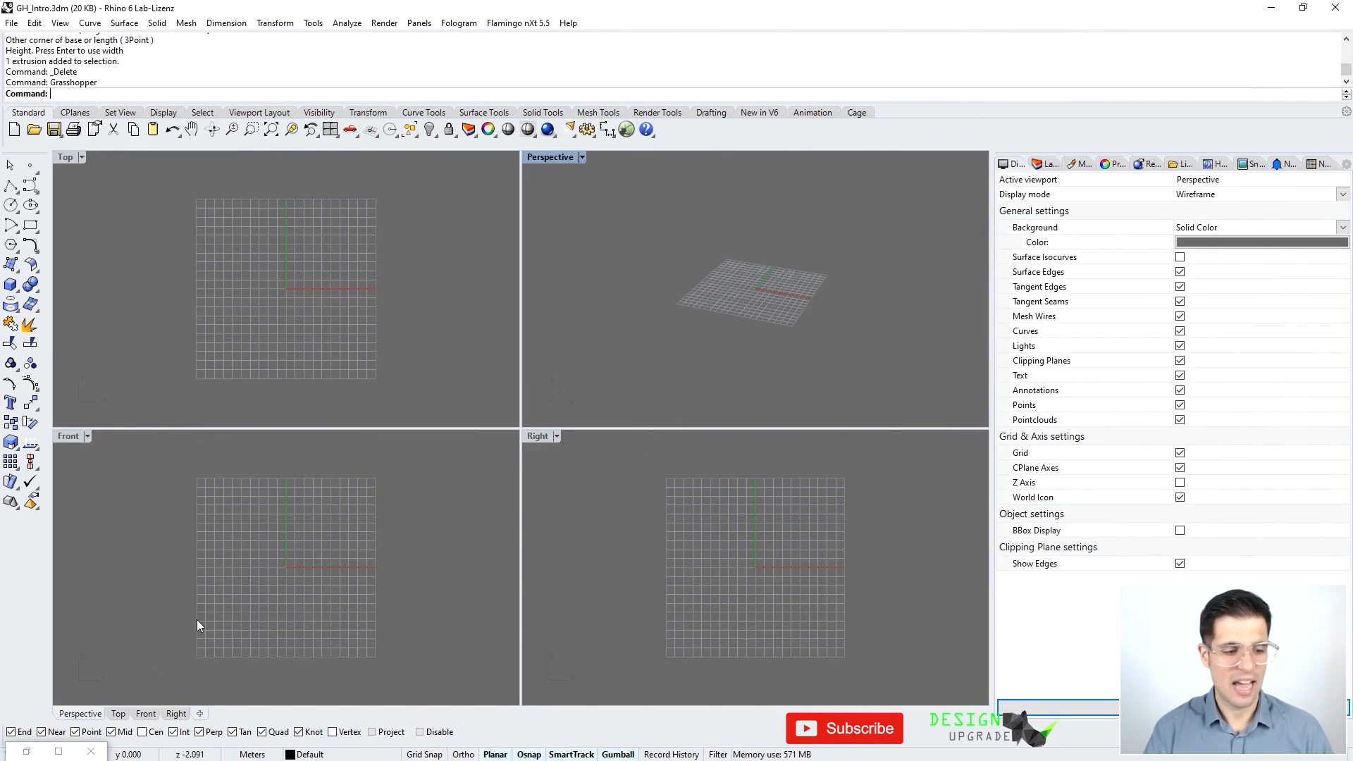
left_click(59, 751)
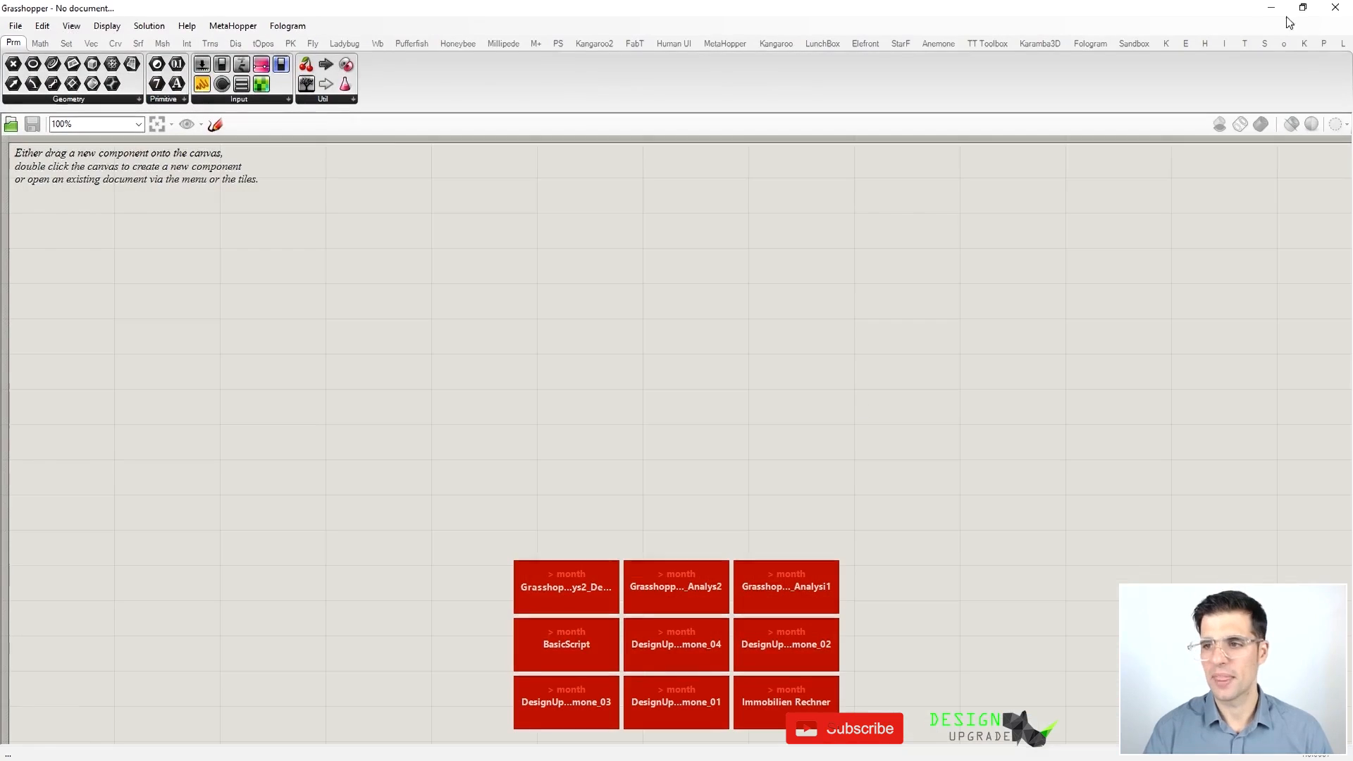
left_click(1271, 10)
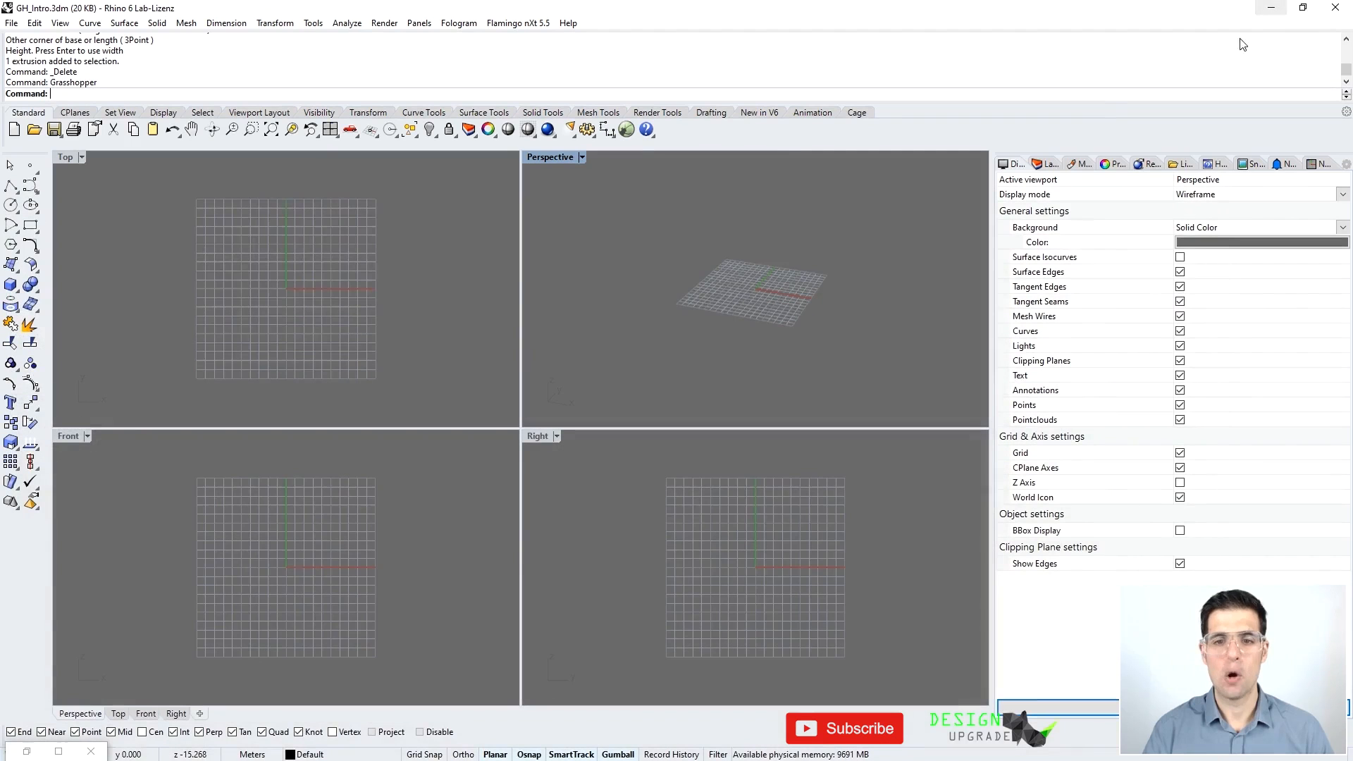
Step: Draw a box beside the grid in the Perspective viewport and orbit around it
left_click(10, 284)
left_click(673, 309)
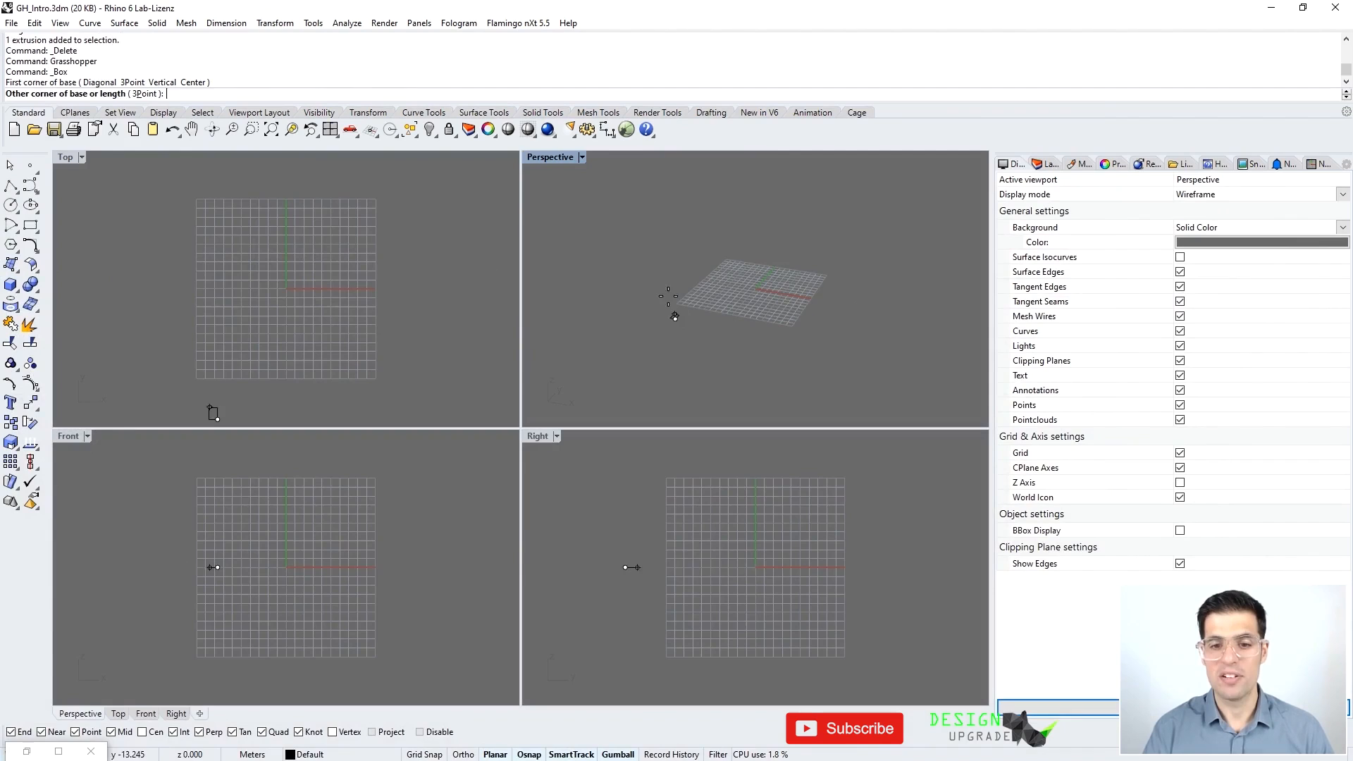
left_click(645, 259)
left_click(662, 242)
right_click_drag(662, 242, 719, 263)
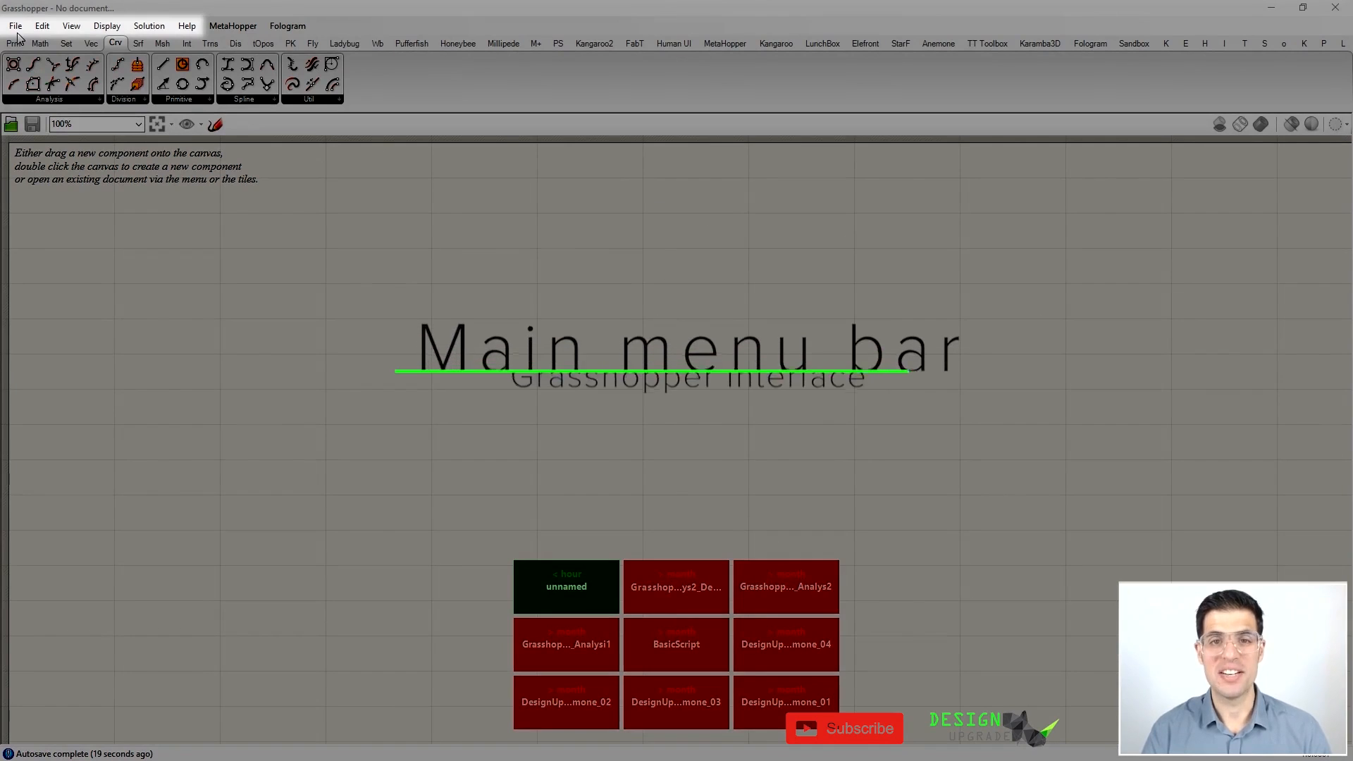
left_click(15, 29)
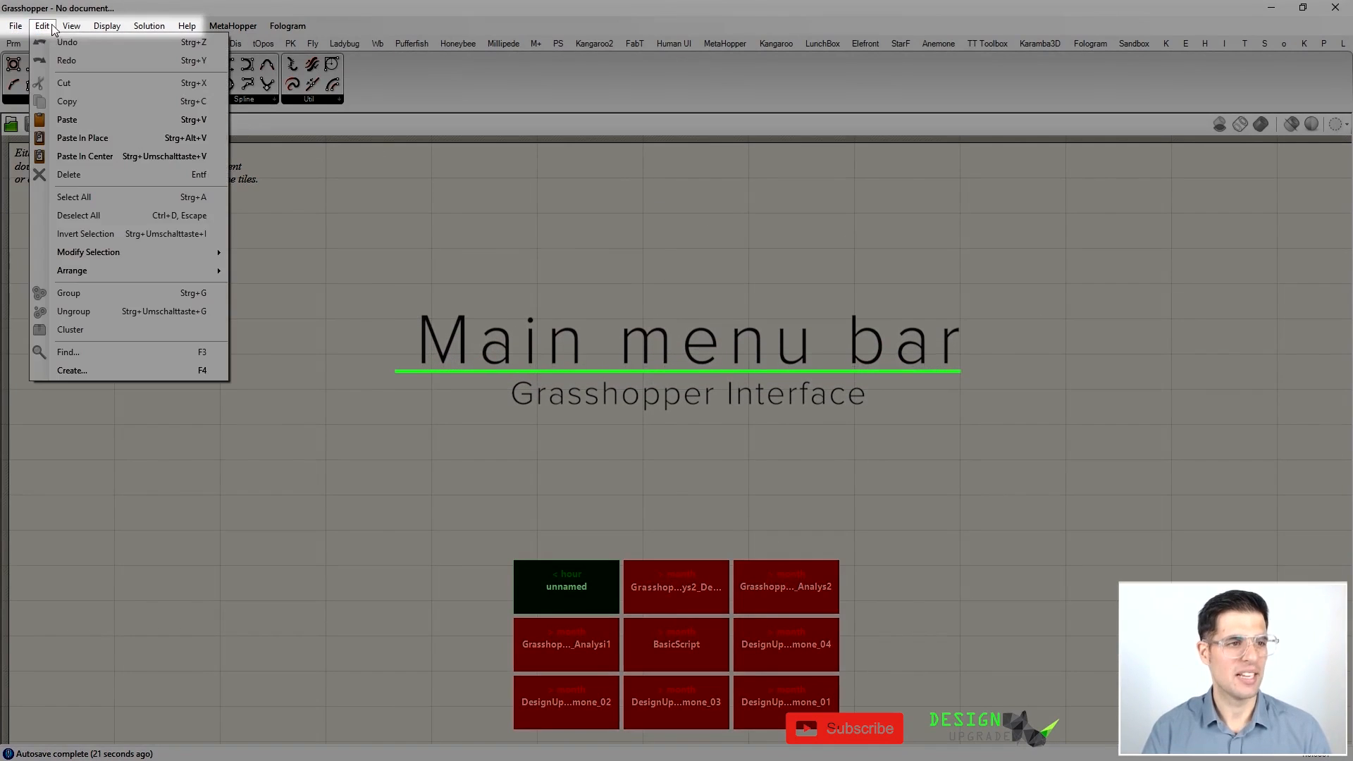
mouse_move(125, 32)
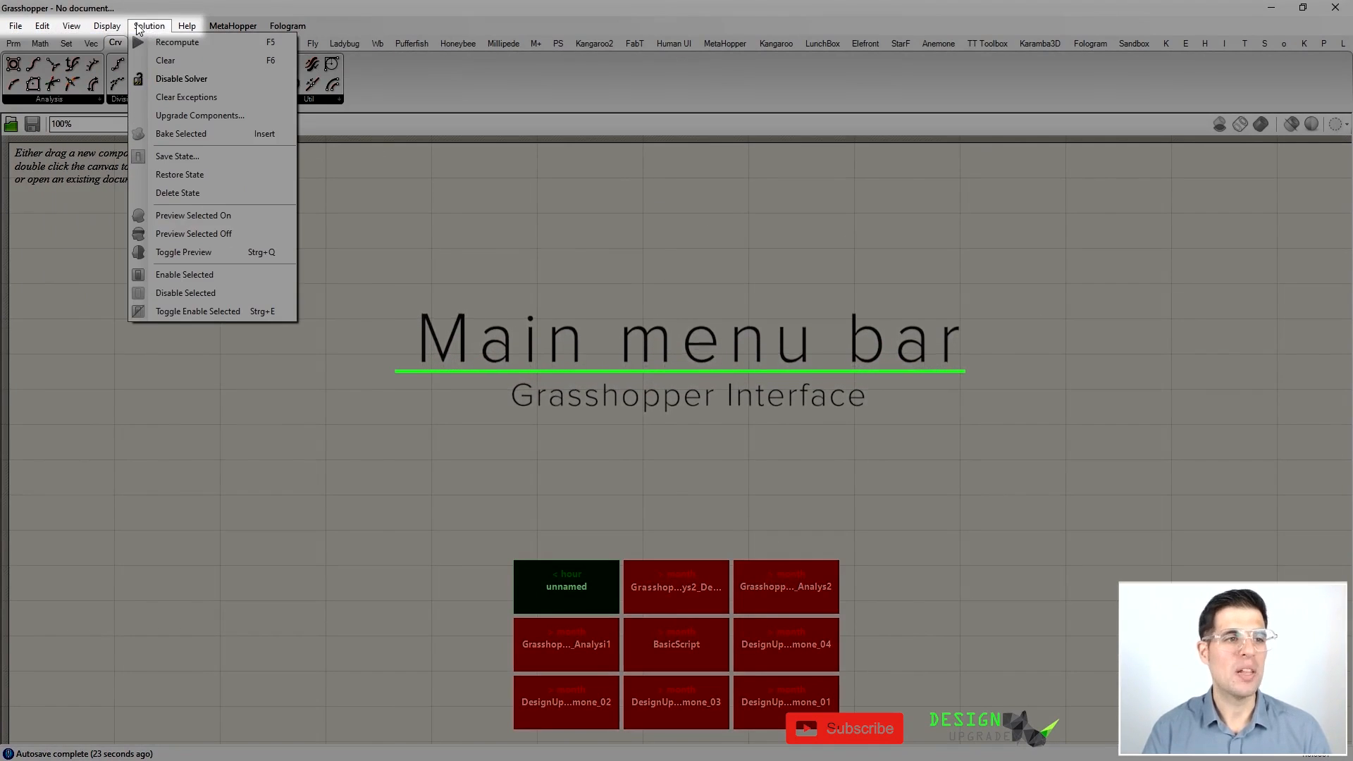
mouse_move(74, 31)
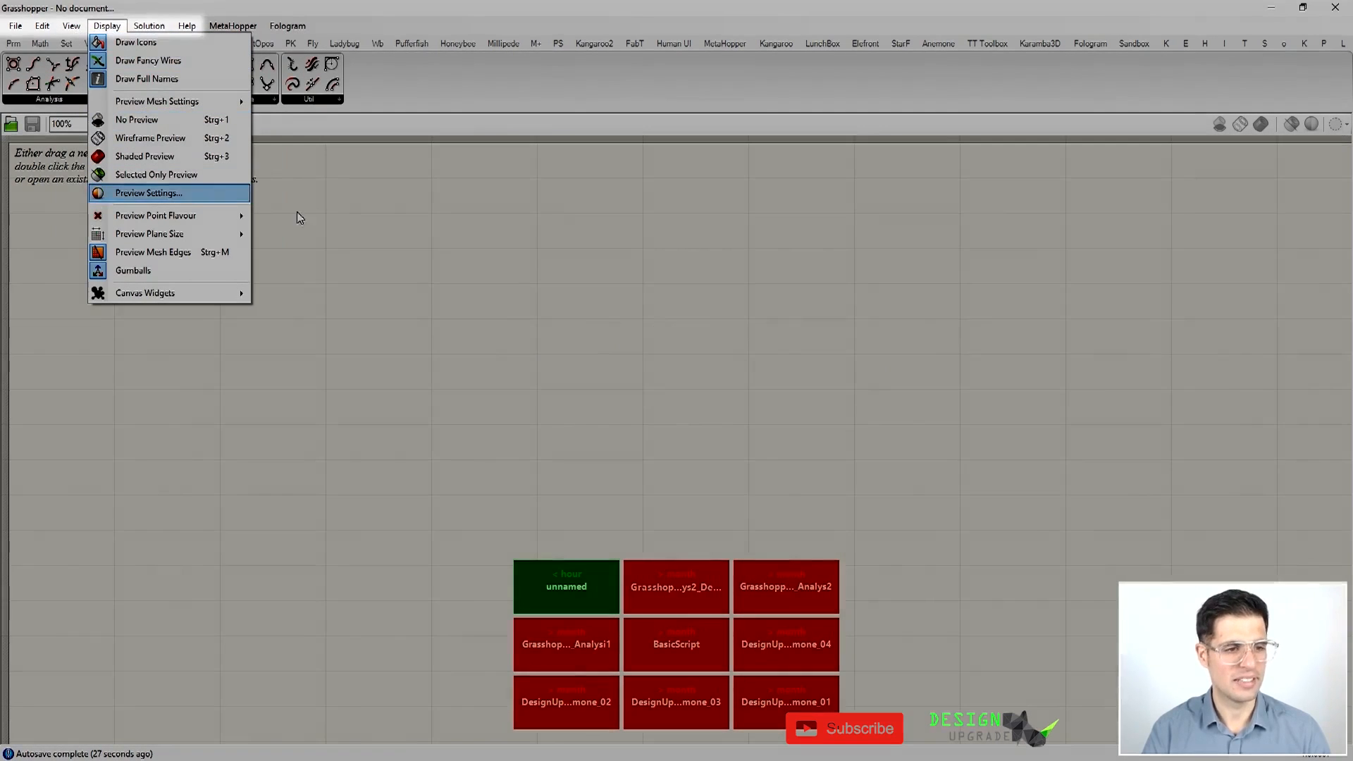
left_click(432, 241)
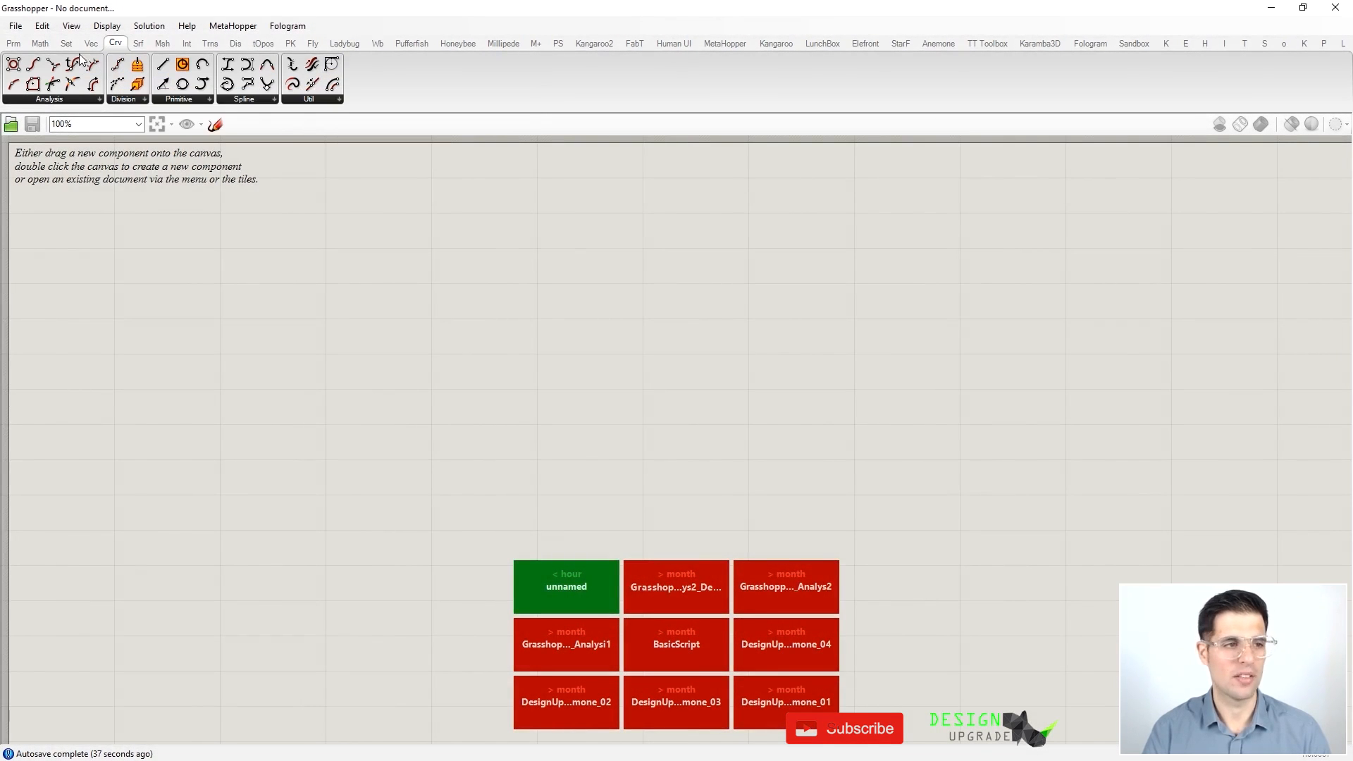
Step: Create a new Grasshopper document and place an End Points component on the canvas
left_click(15, 27)
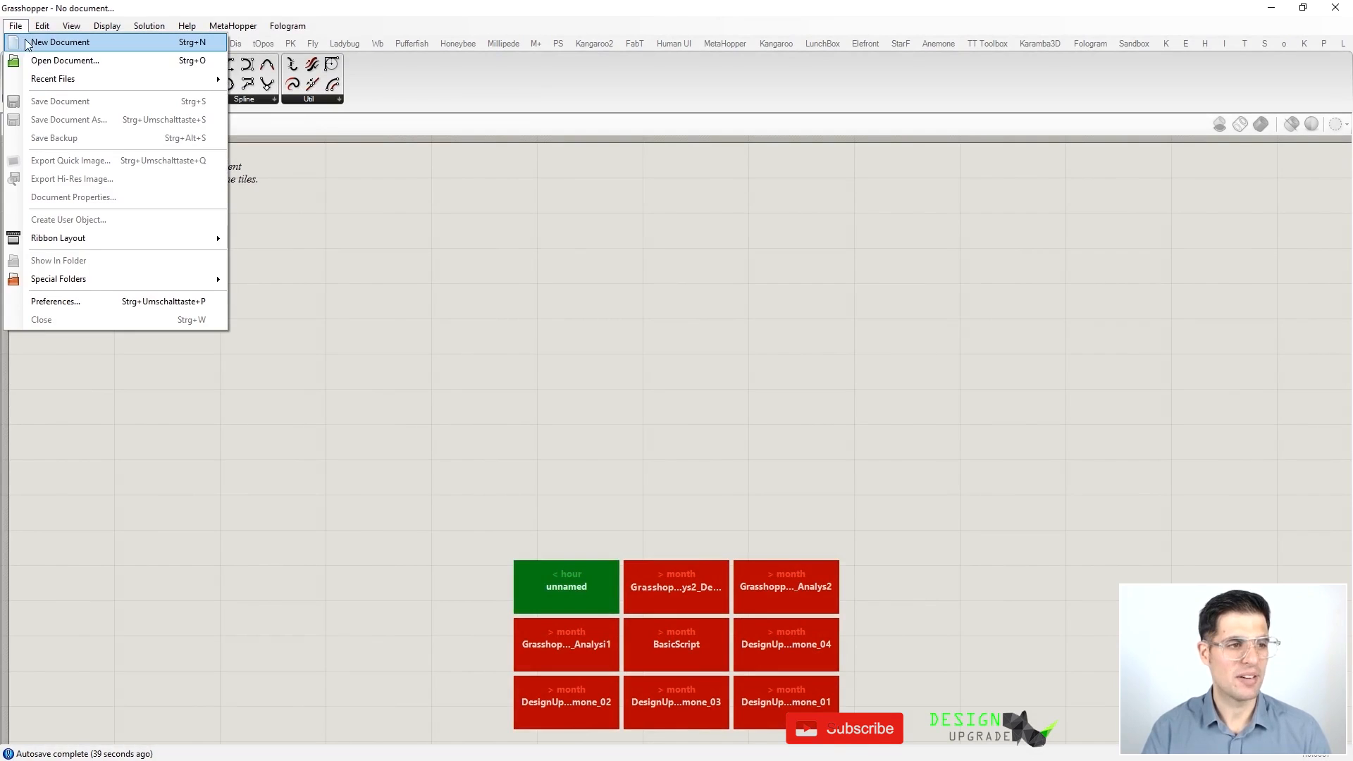
left_click(50, 43)
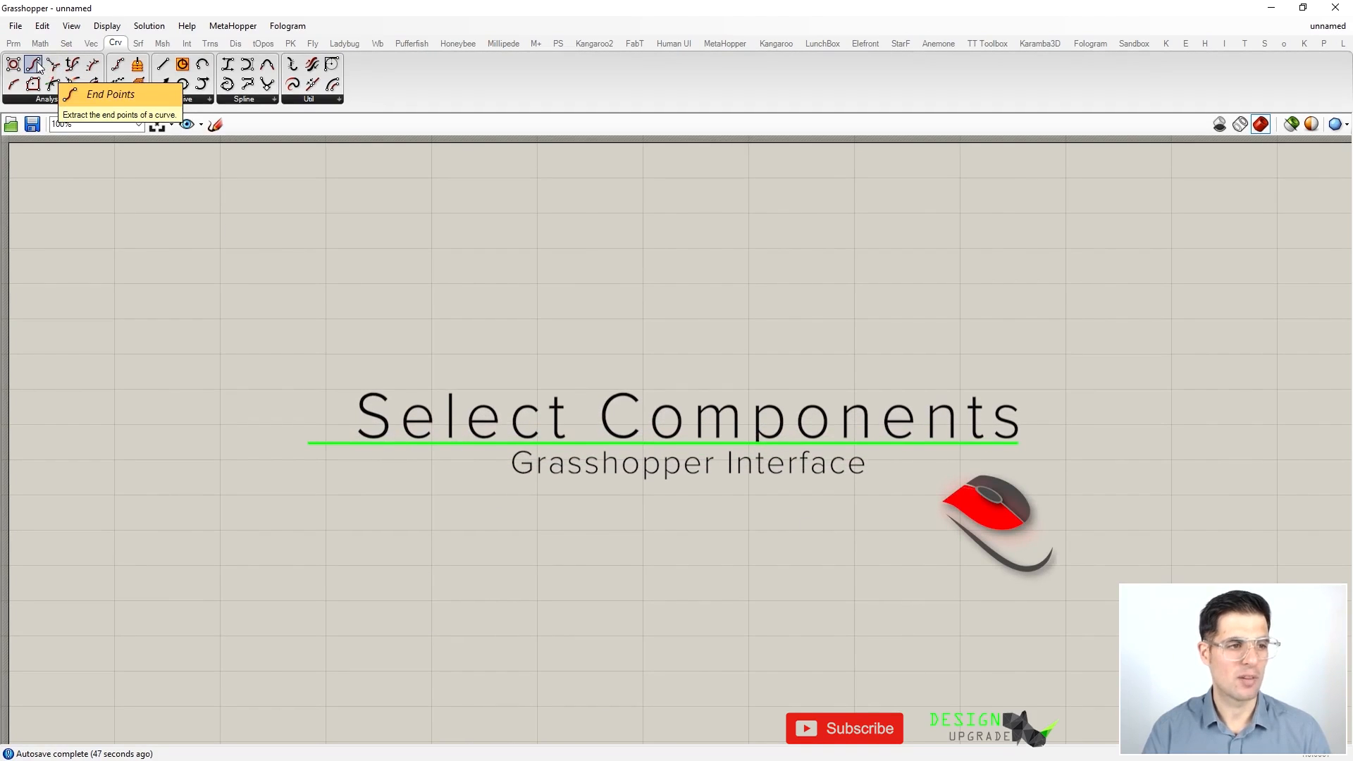
left_click_drag(35, 65, 408, 303)
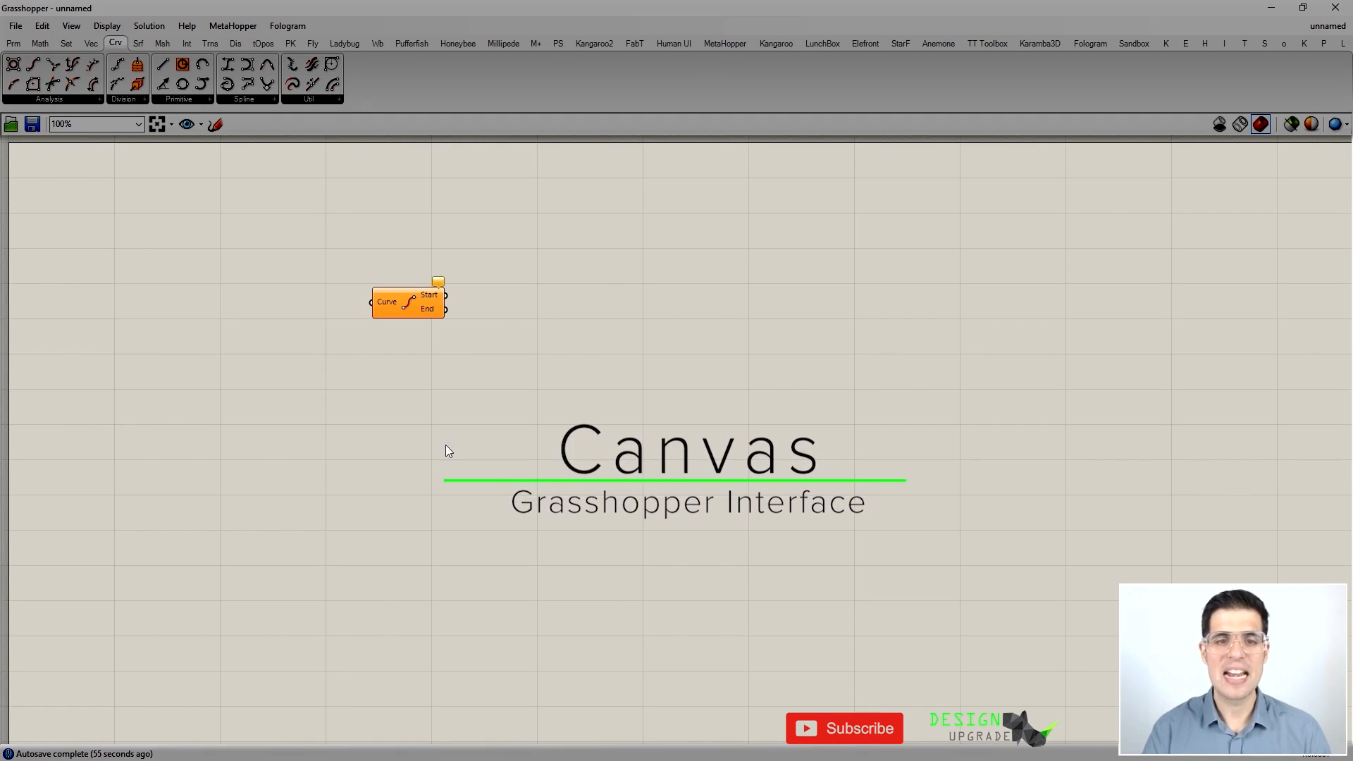
mouse_move(412, 307)
left_mouse_down()
mouse_move(439, 249)
mouse_move(432, 319)
left_mouse_up()
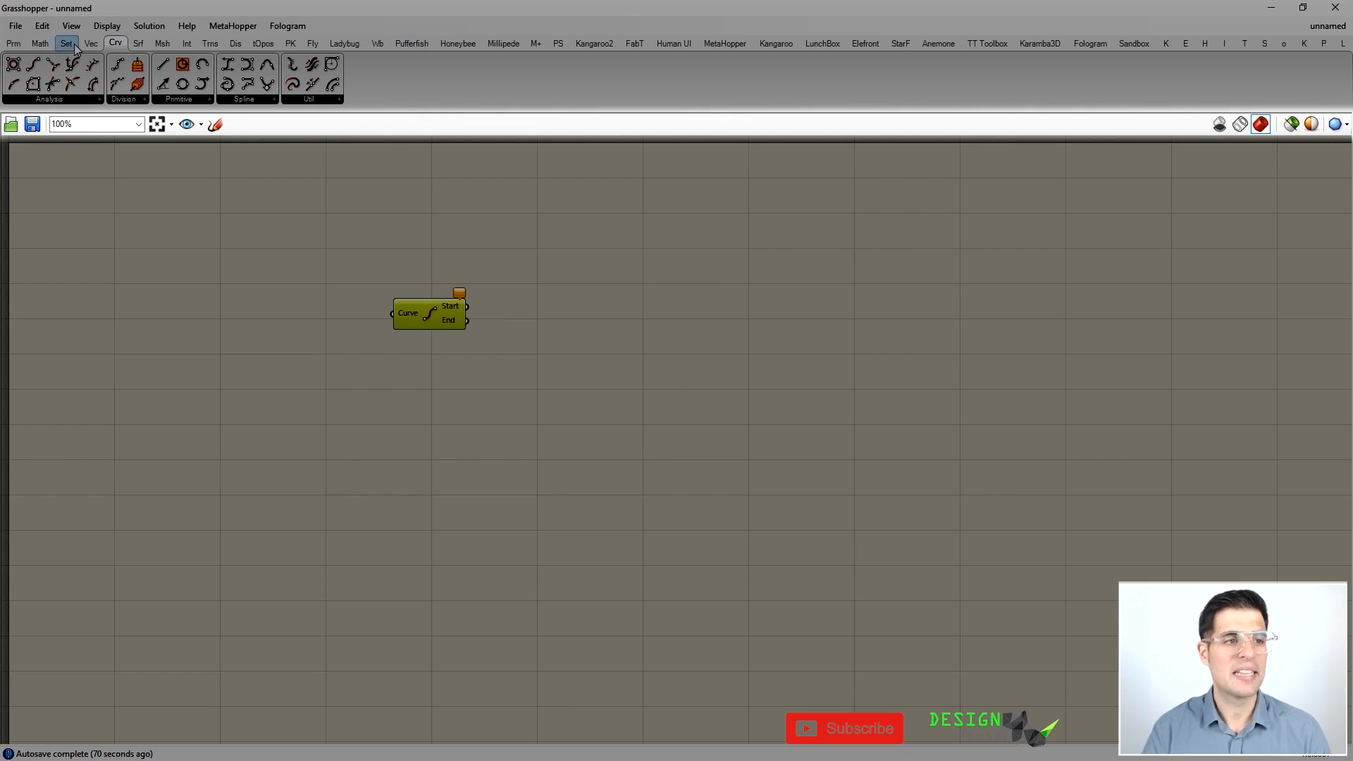
left_click(103, 28)
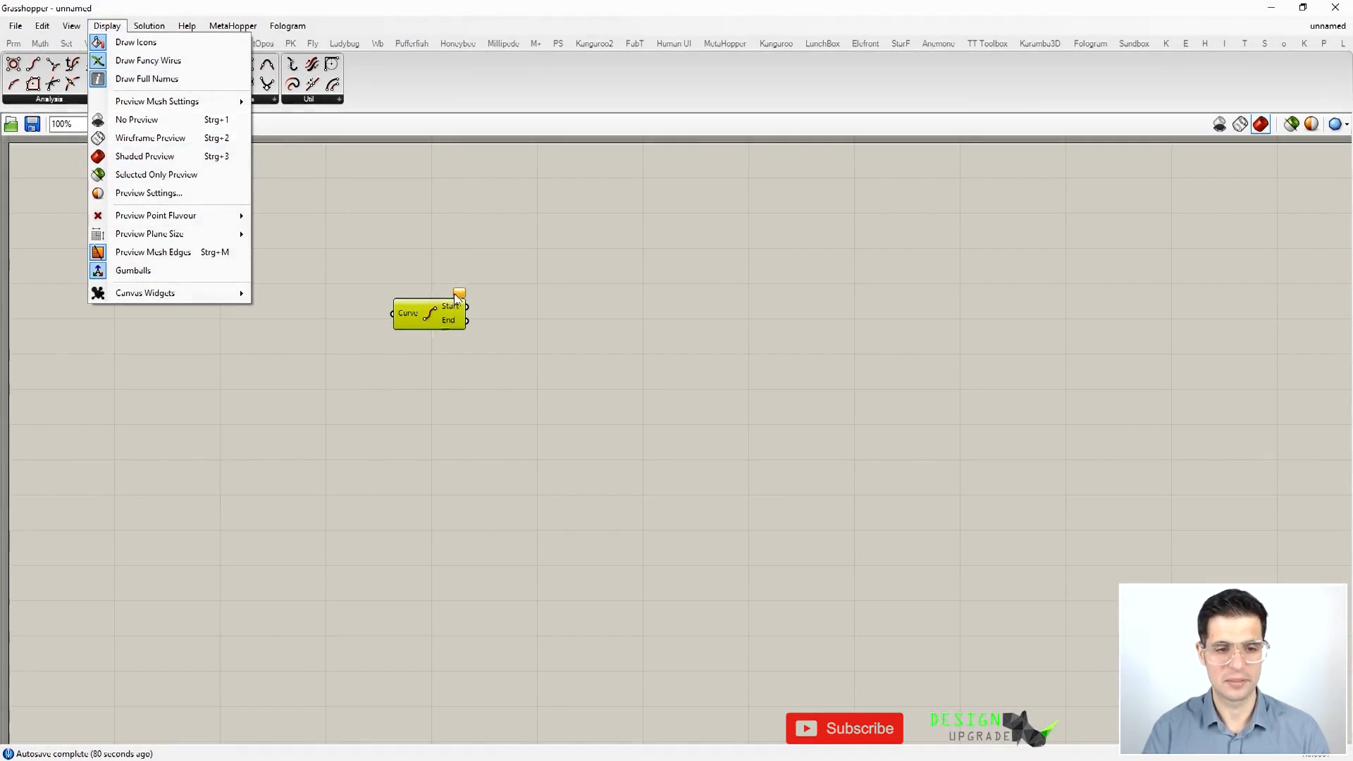
left_click(467, 251)
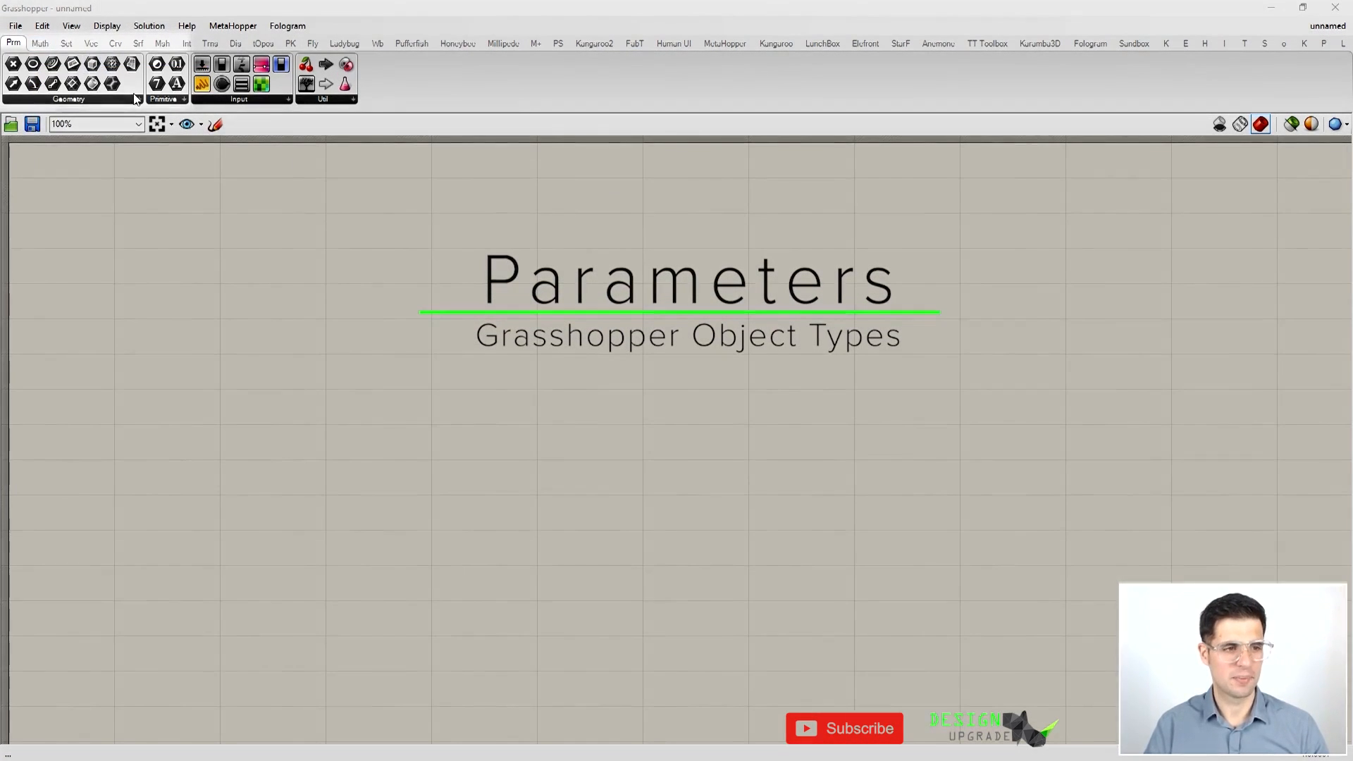
Step: Place a Point geometry parameter on the empty Grasshopper canvas
left_click(137, 99)
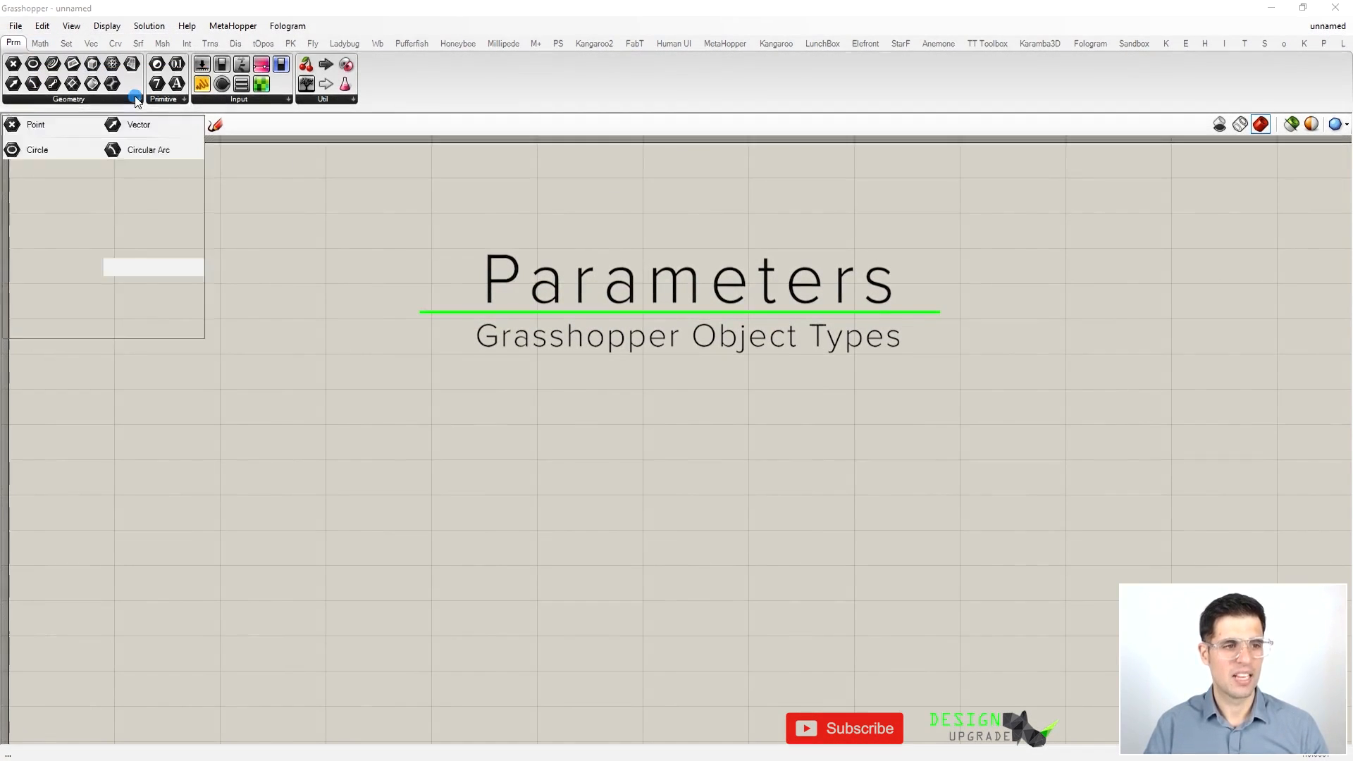
left_click_drag(239, 137, 607, 312)
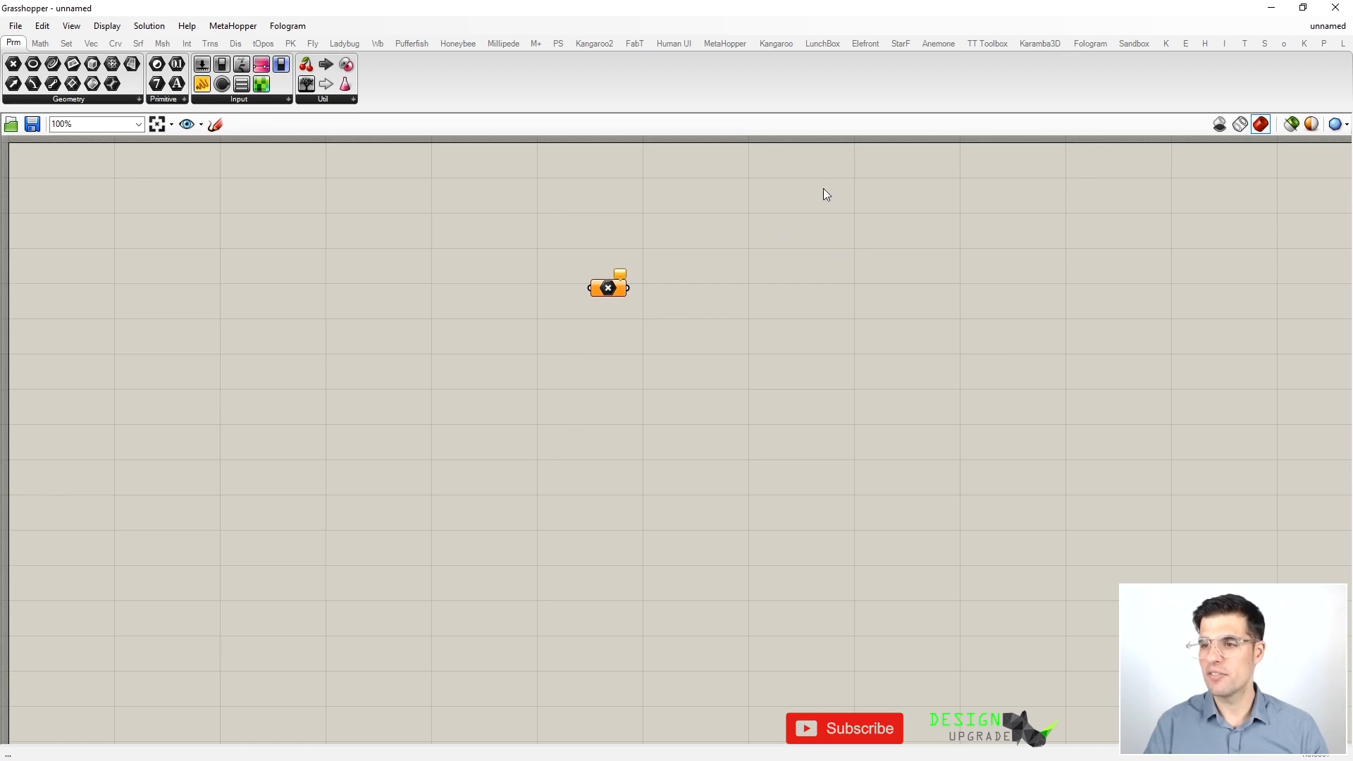
Step: Reduce the Grasshopper window to a floating window and draw a single point object on the grid in Rhino's Perspective viewport
double_click(1095, 9)
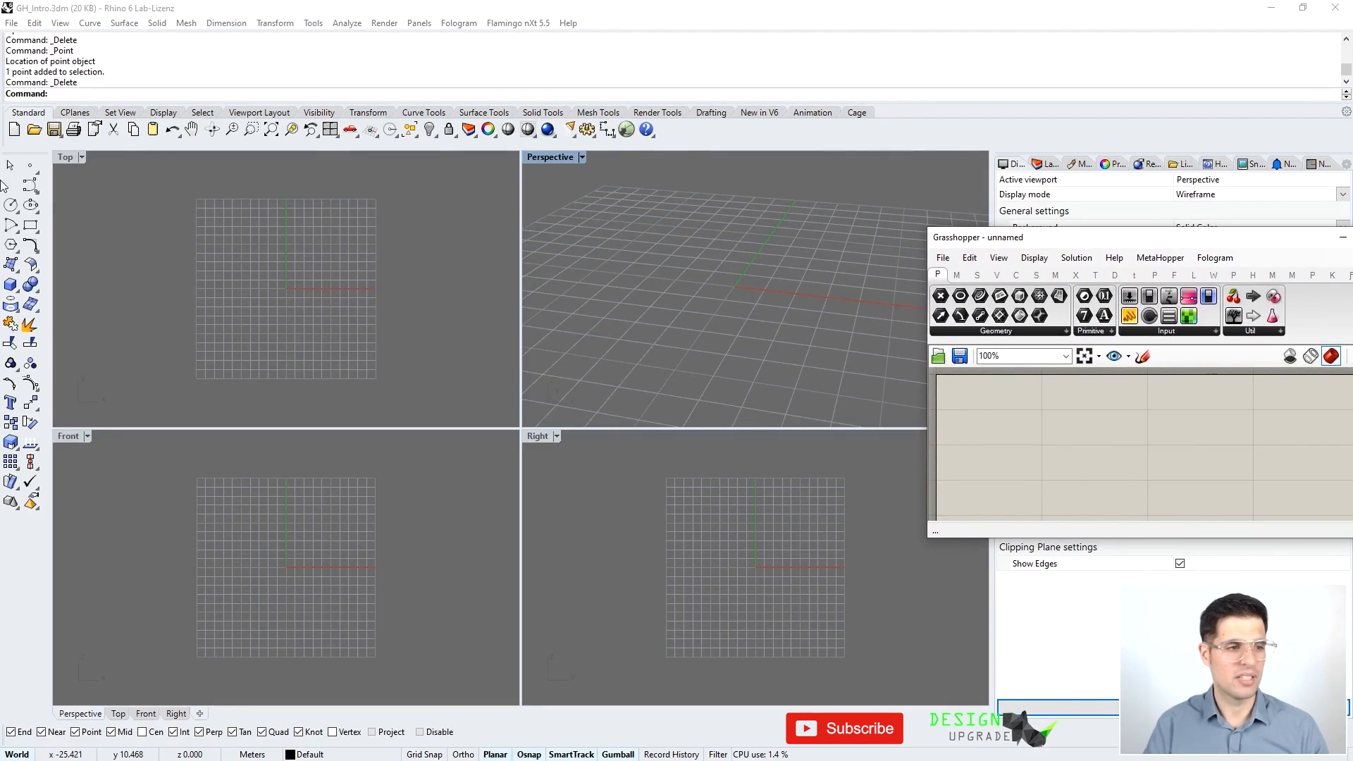
left_click(28, 167)
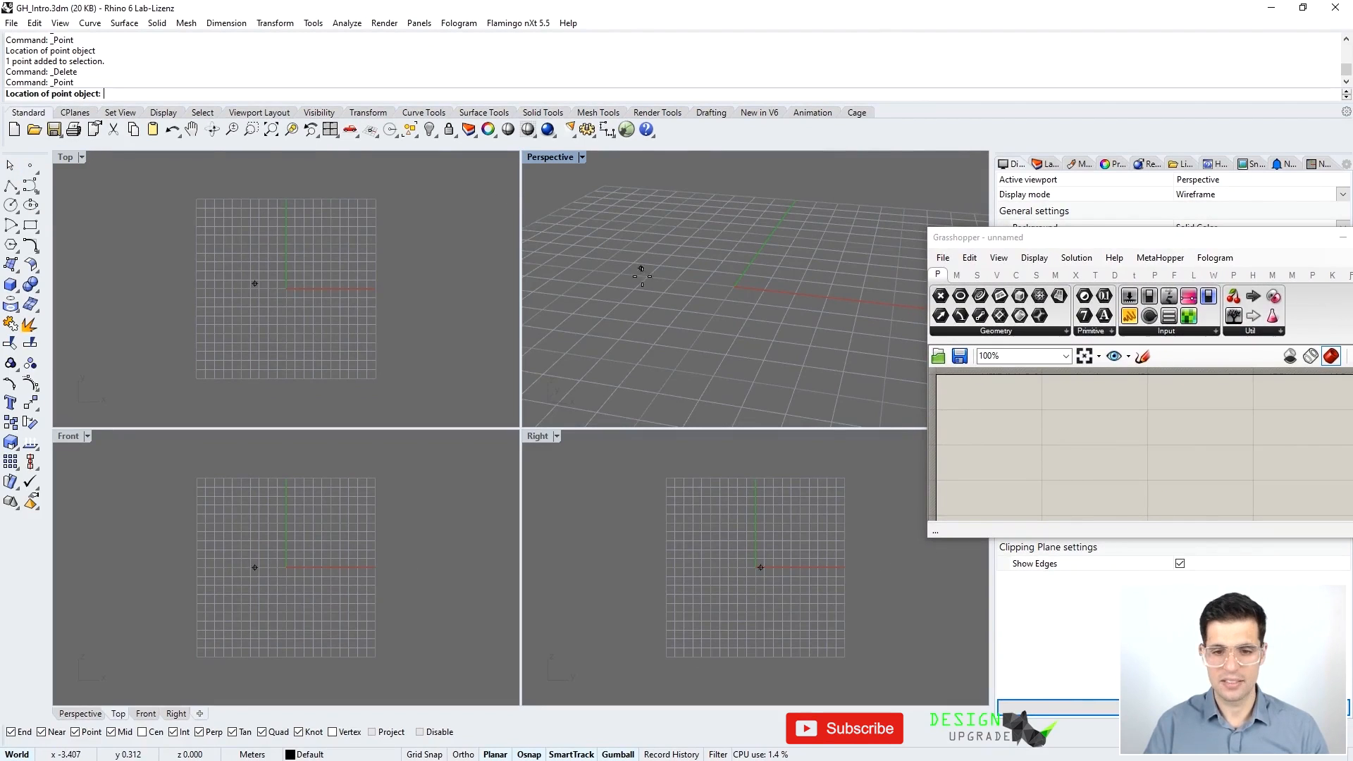
left_click(660, 296)
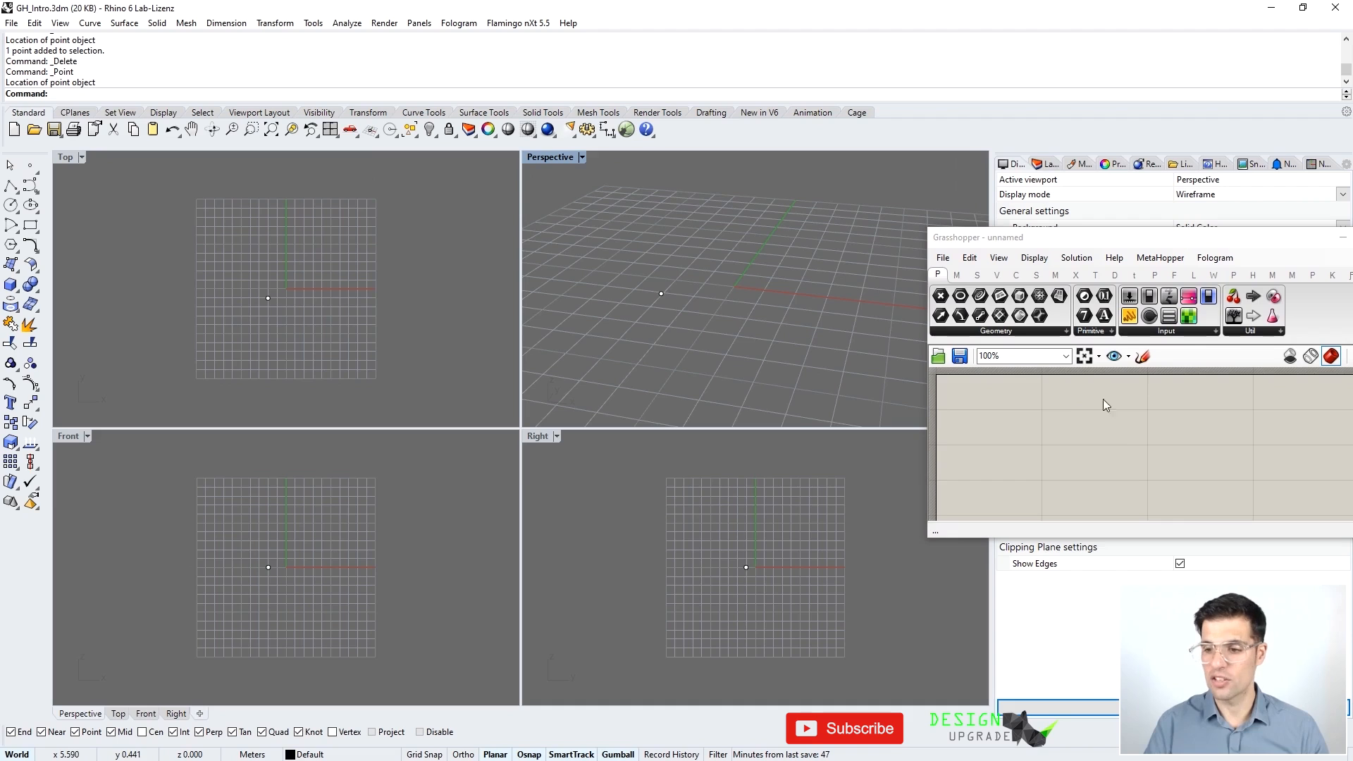
Step: Move the Grasshopper window further into the screen and reposition the Point parameter on its canvas
left_click_drag(1213, 242, 1059, 140)
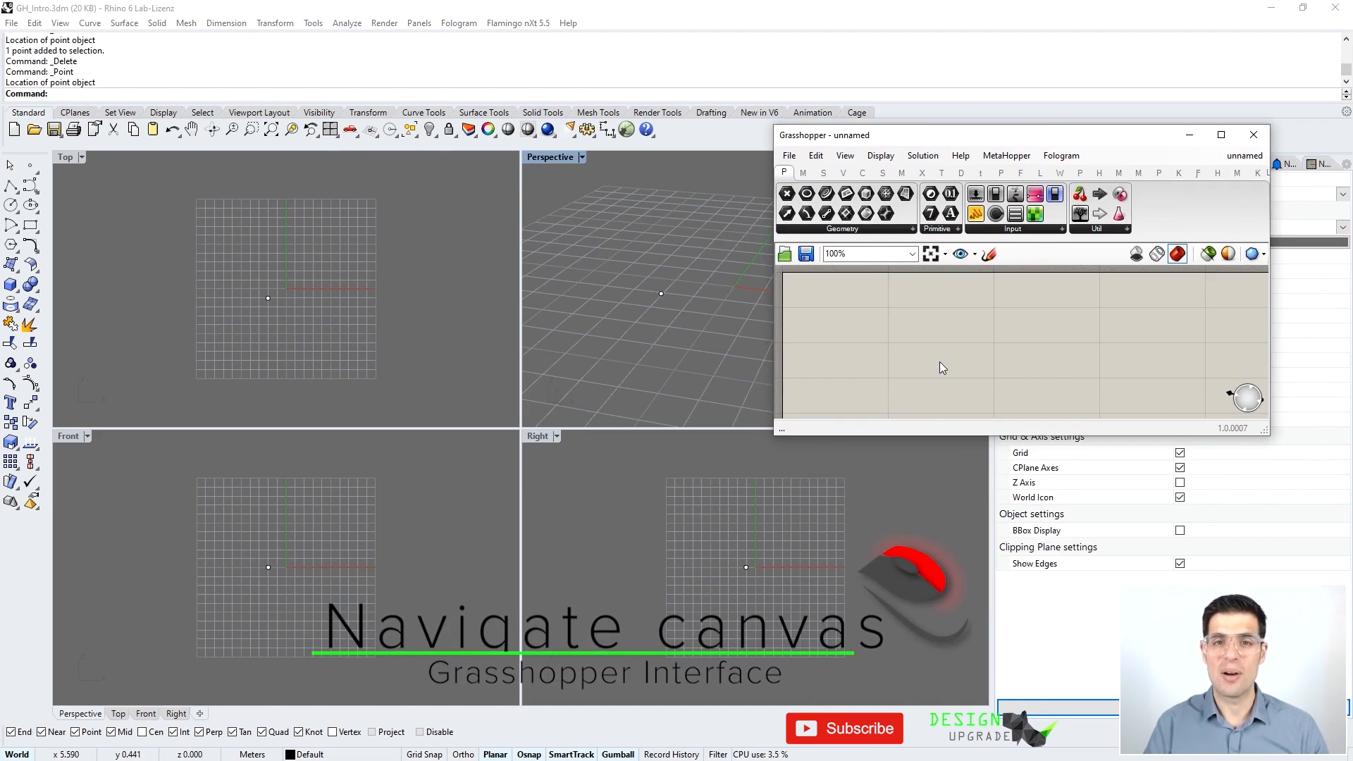
right_click_drag(991, 359, 1087, 285)
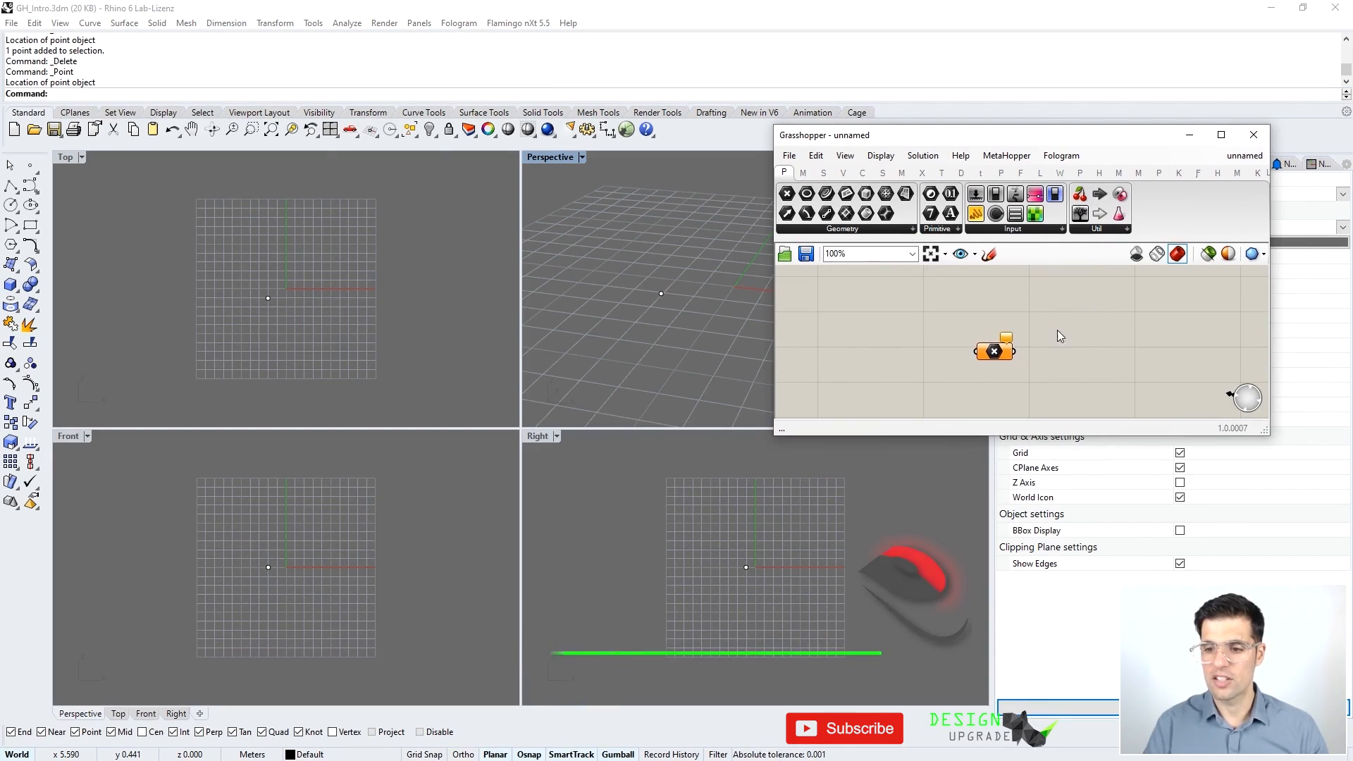
left_click_drag(996, 361, 945, 324)
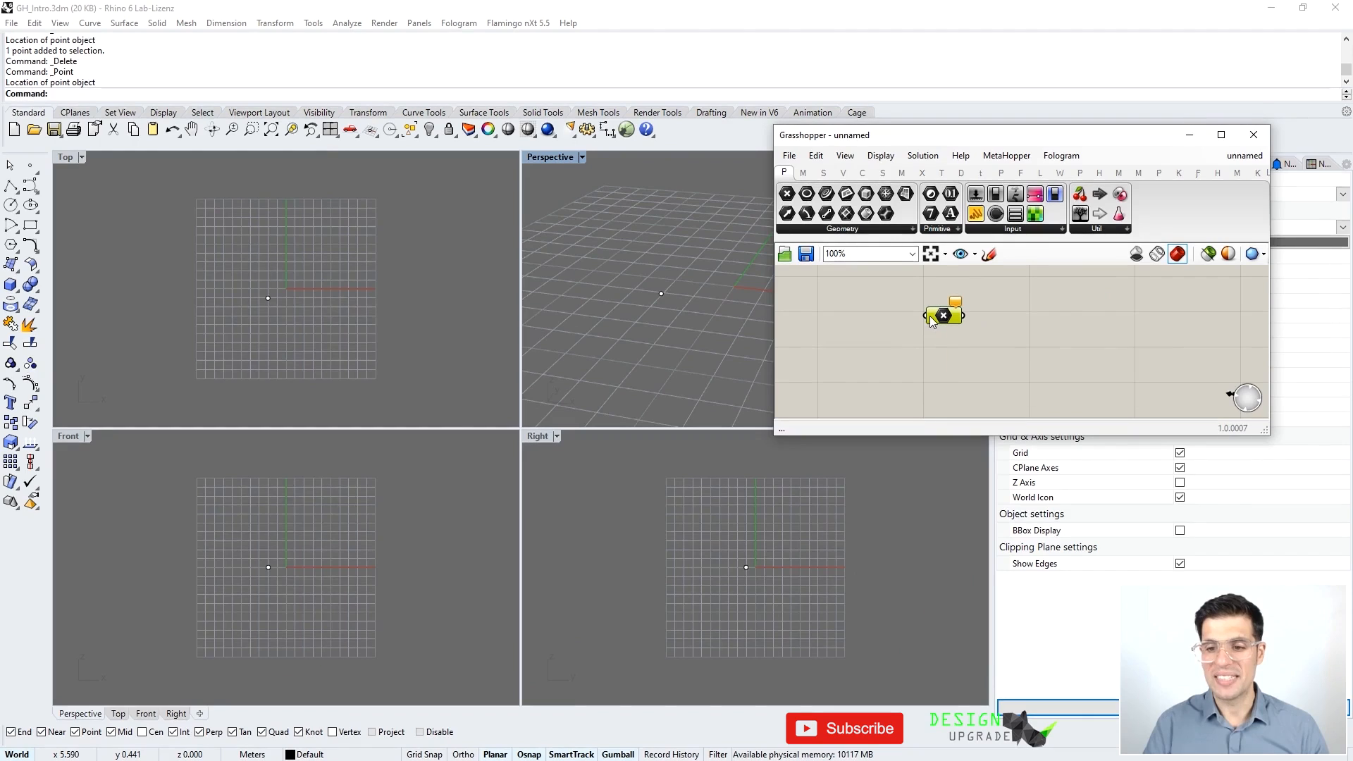
Step: Set the Point parameter to reference the single point drawn in Rhino, then deselect the parameter
right_click(931, 321)
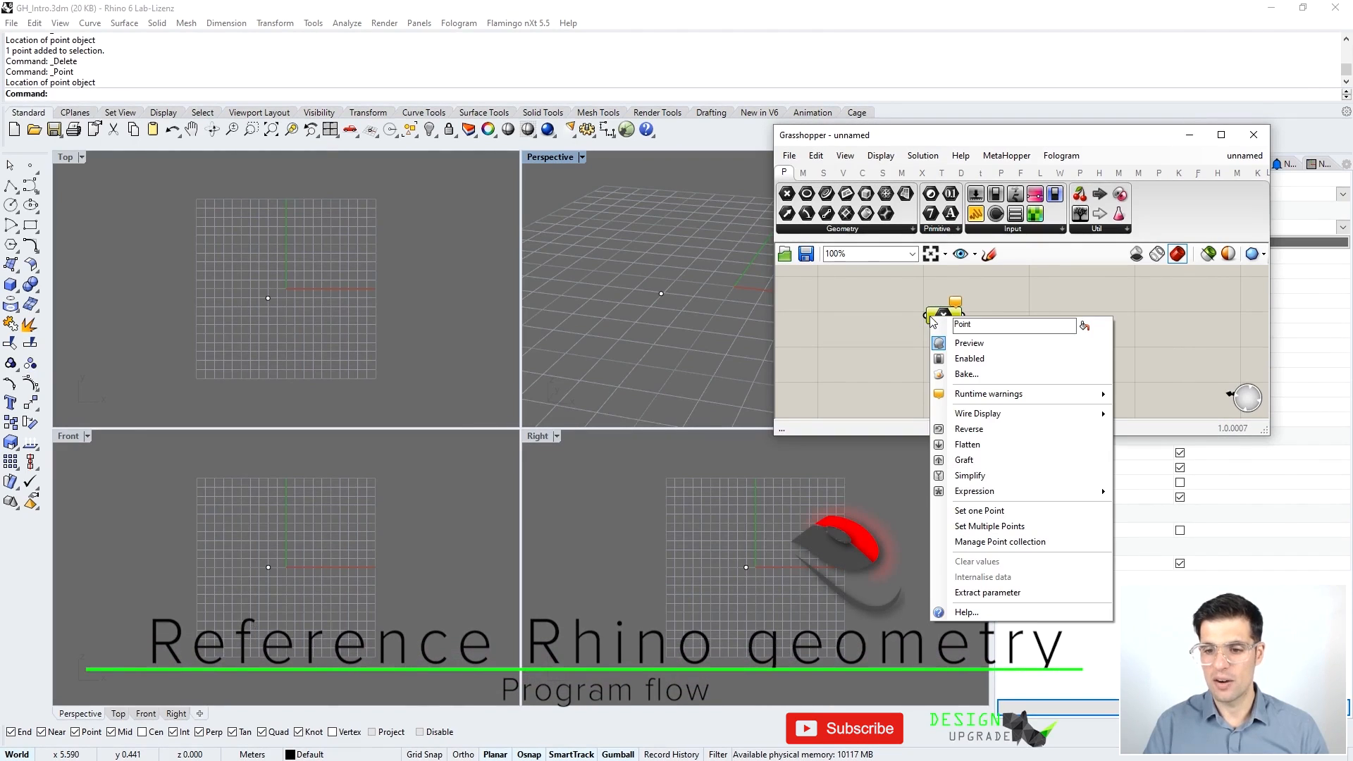
left_click(1040, 512)
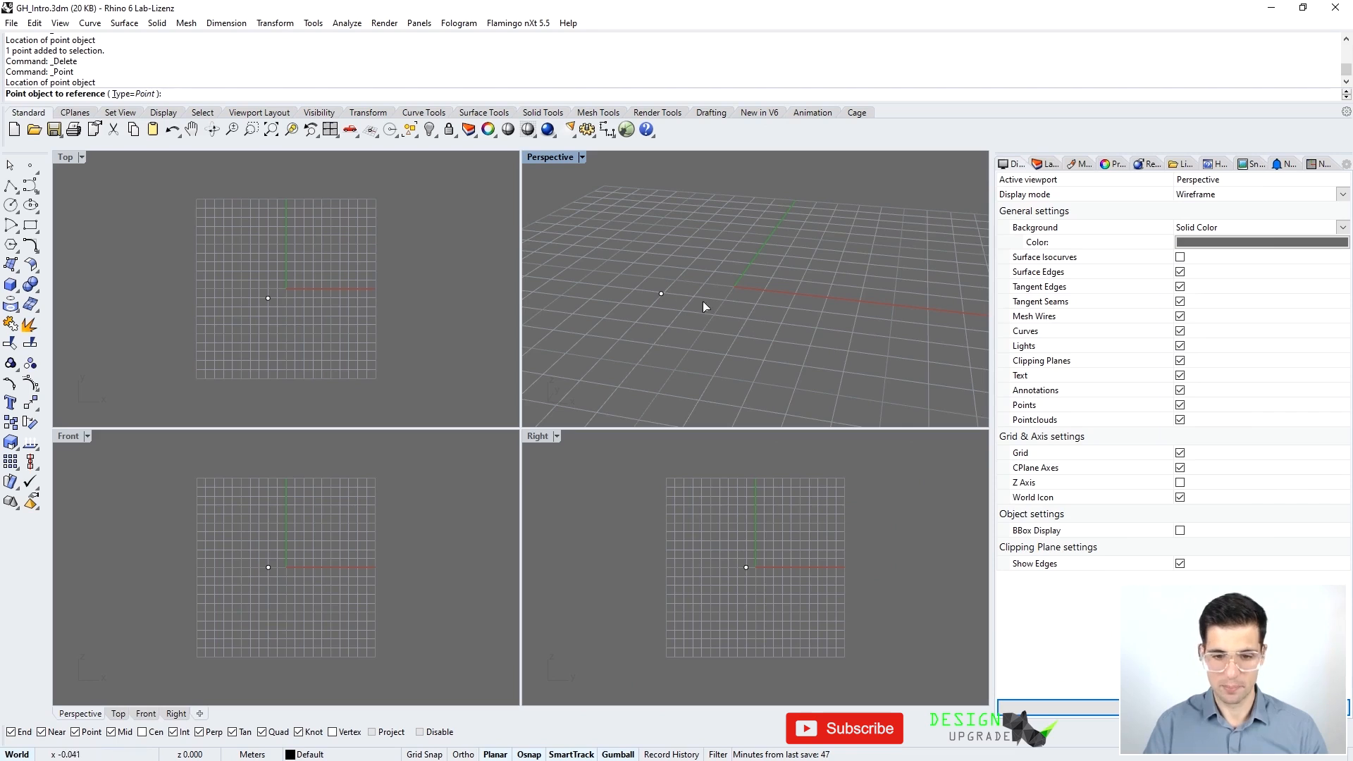
left_click_drag(738, 349, 740, 368)
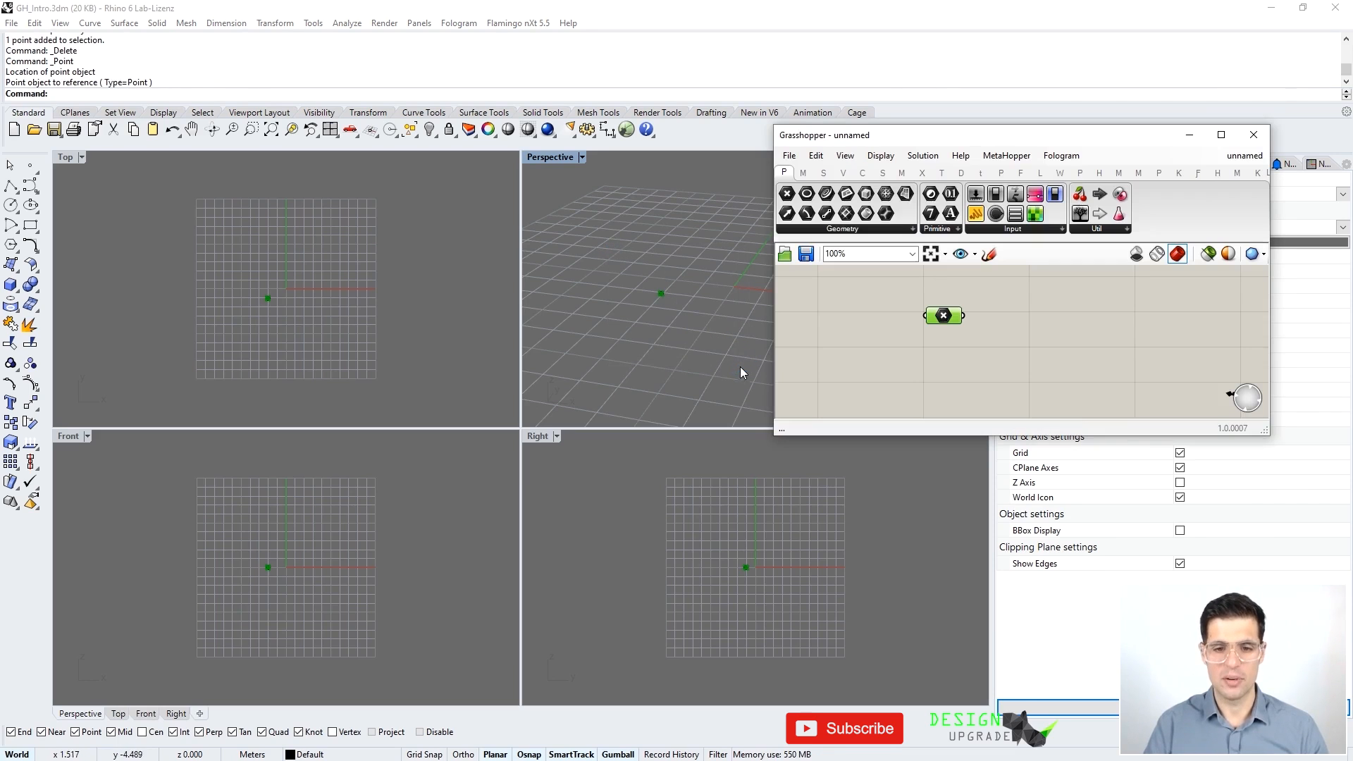
left_click(846, 348)
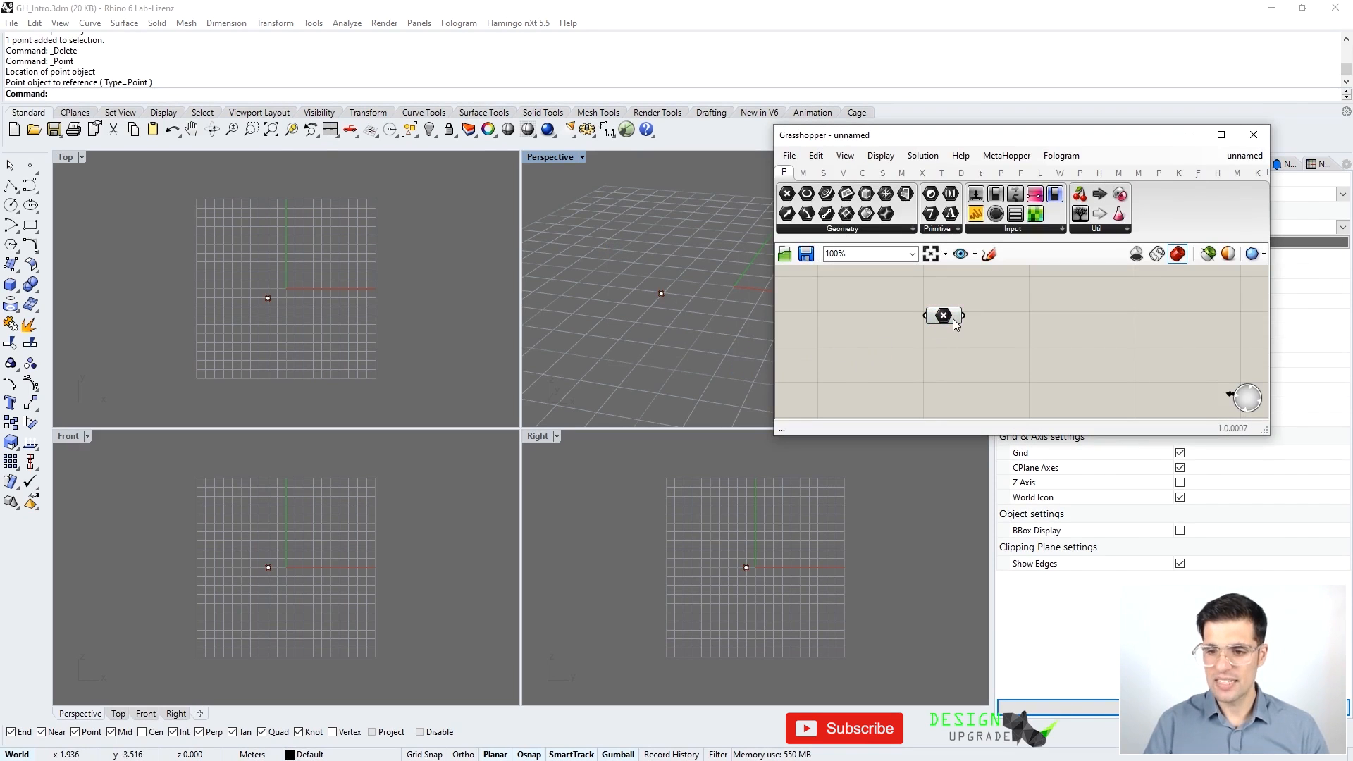
Step: Select the Point parameter, shift it slightly on the canvas, and deselect it
scroll(661, 294, "up", 3)
scroll(675, 299, "down", 4)
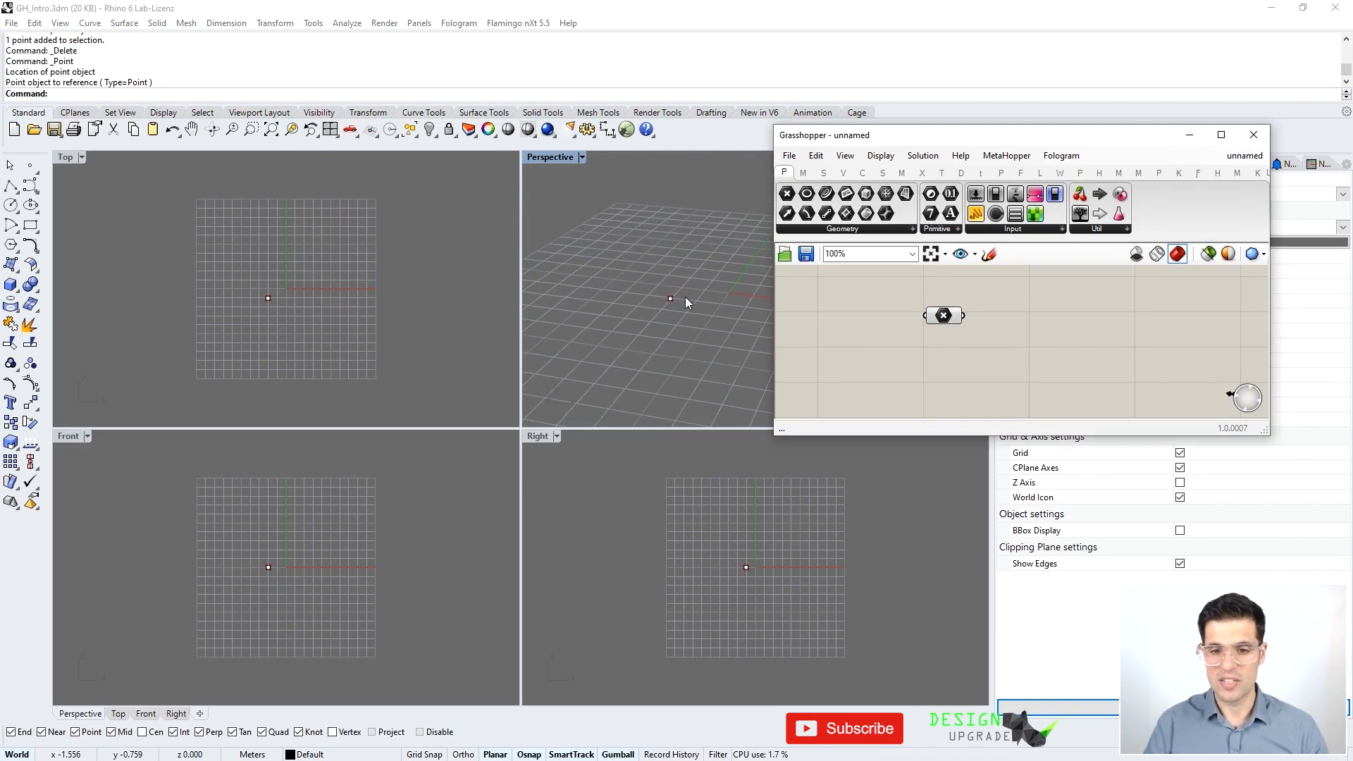
left_click_drag(947, 321, 937, 310)
left_click(880, 325)
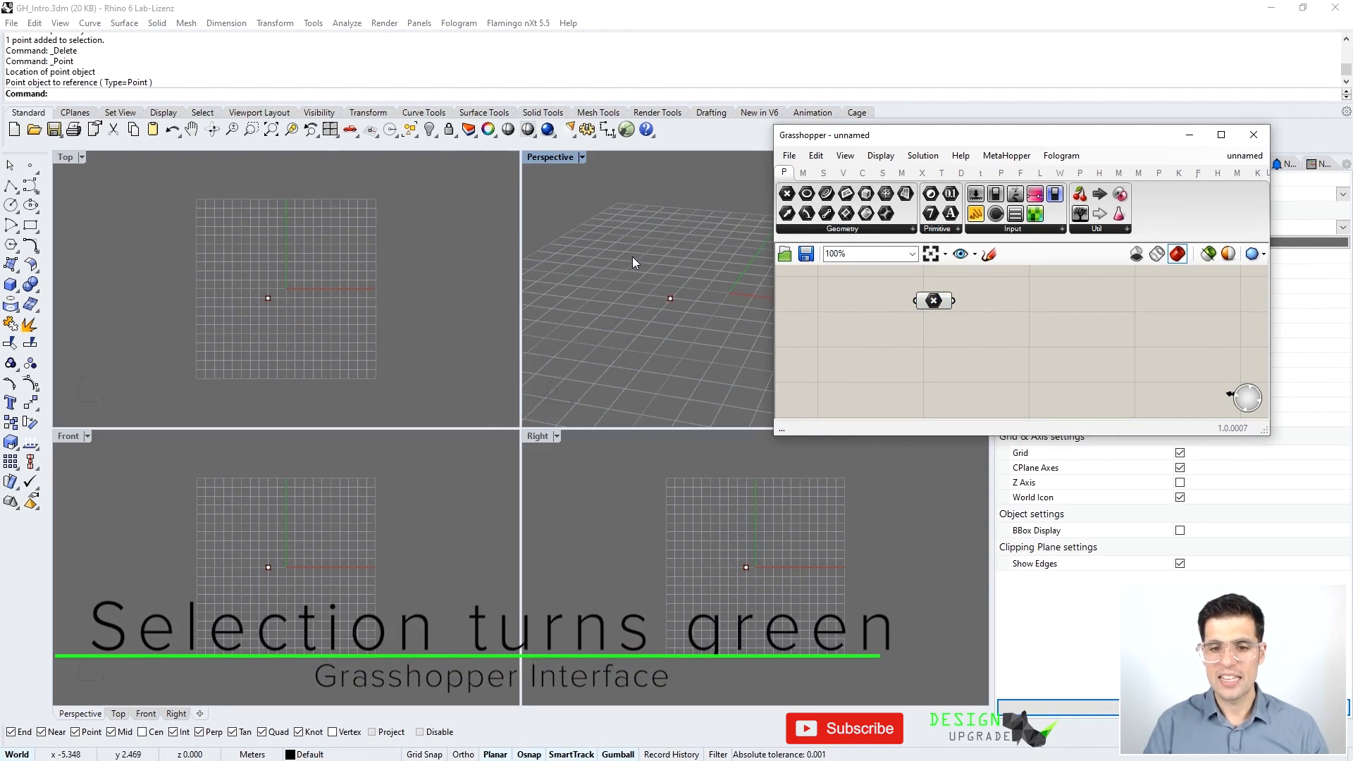
Step: Move the referenced Rhino point to a new spot on the Perspective grid, with the Grasshopper window shifted out of the way, and deselect it
left_click(670, 298)
left_click_drag(914, 140, 990, 125)
left_click_drag(726, 305, 652, 263)
left_click(687, 306)
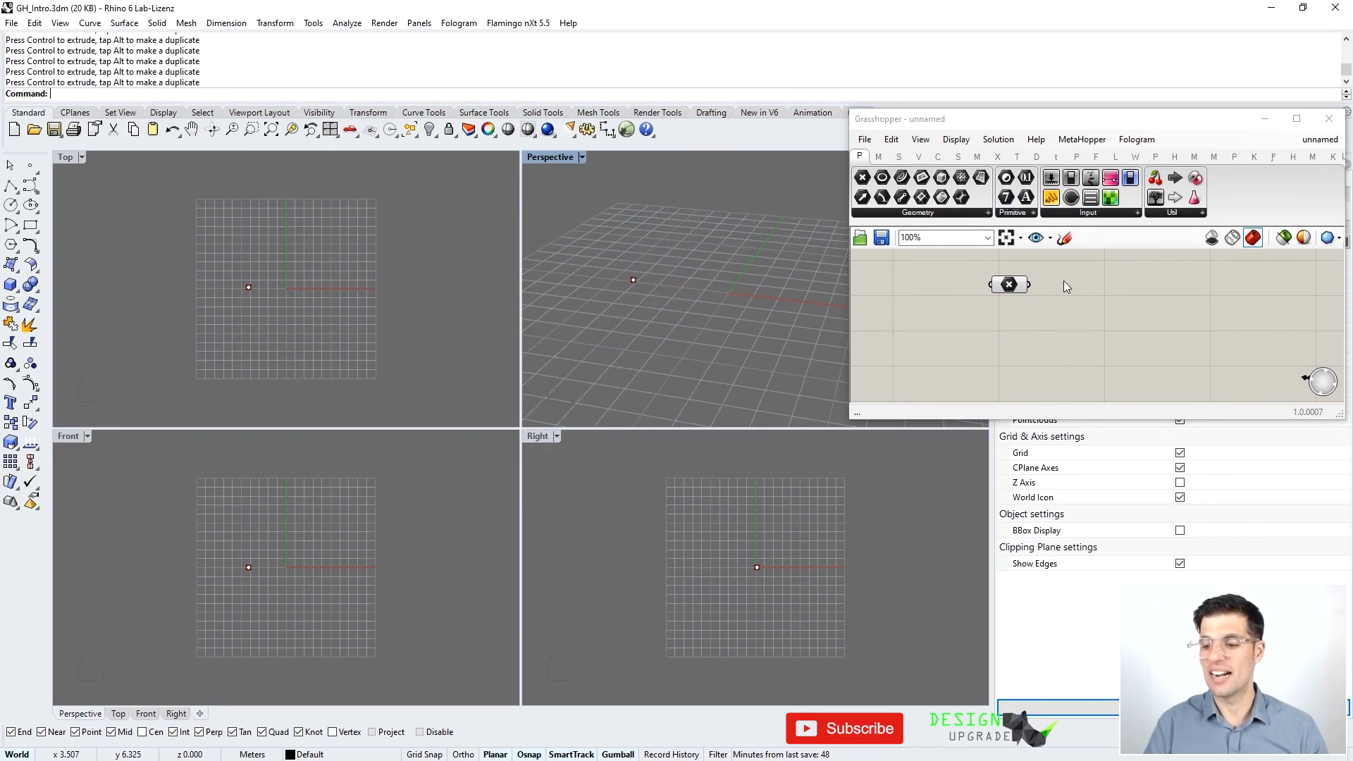
Step: Place a Line component from the Curve Primitive components on the maximized canvas, beside the Point parameter
left_click(899, 156)
left_click(919, 156)
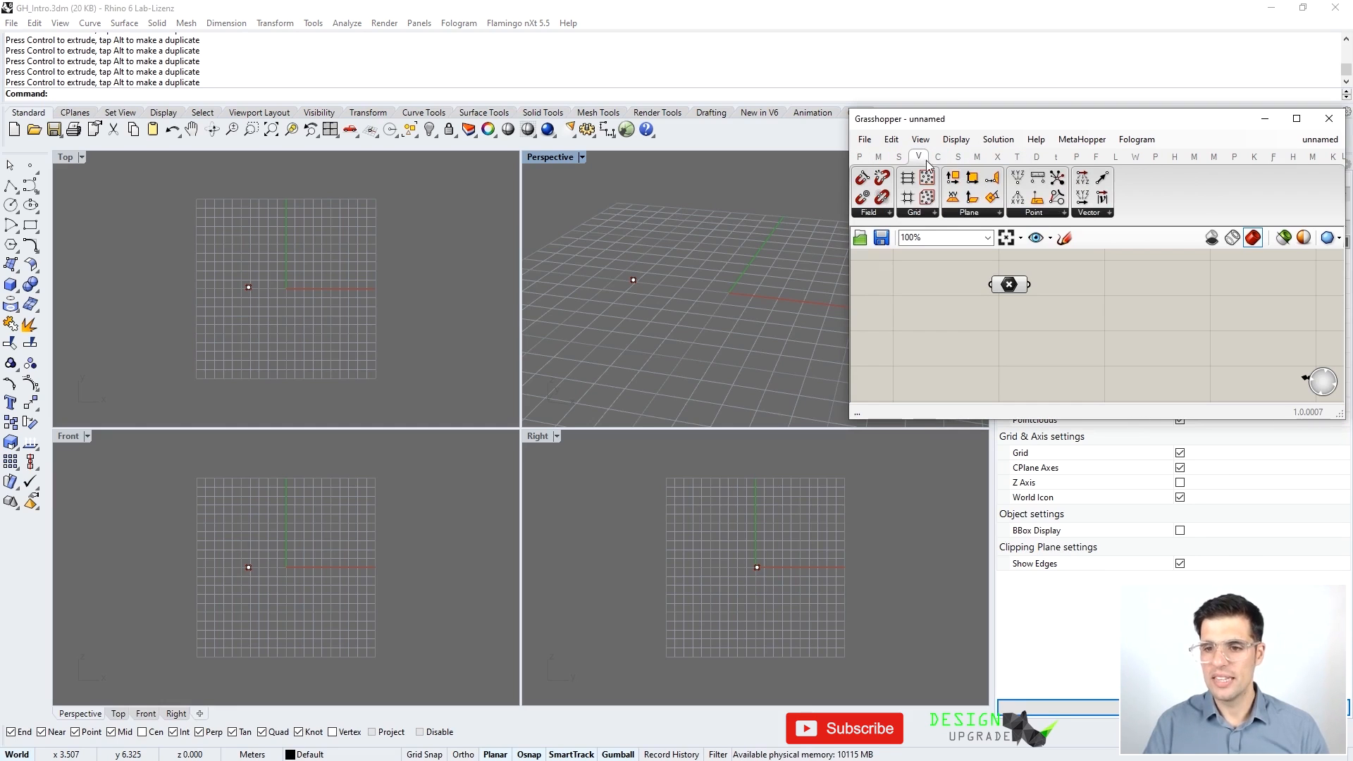
left_click(938, 156)
left_click(1296, 119)
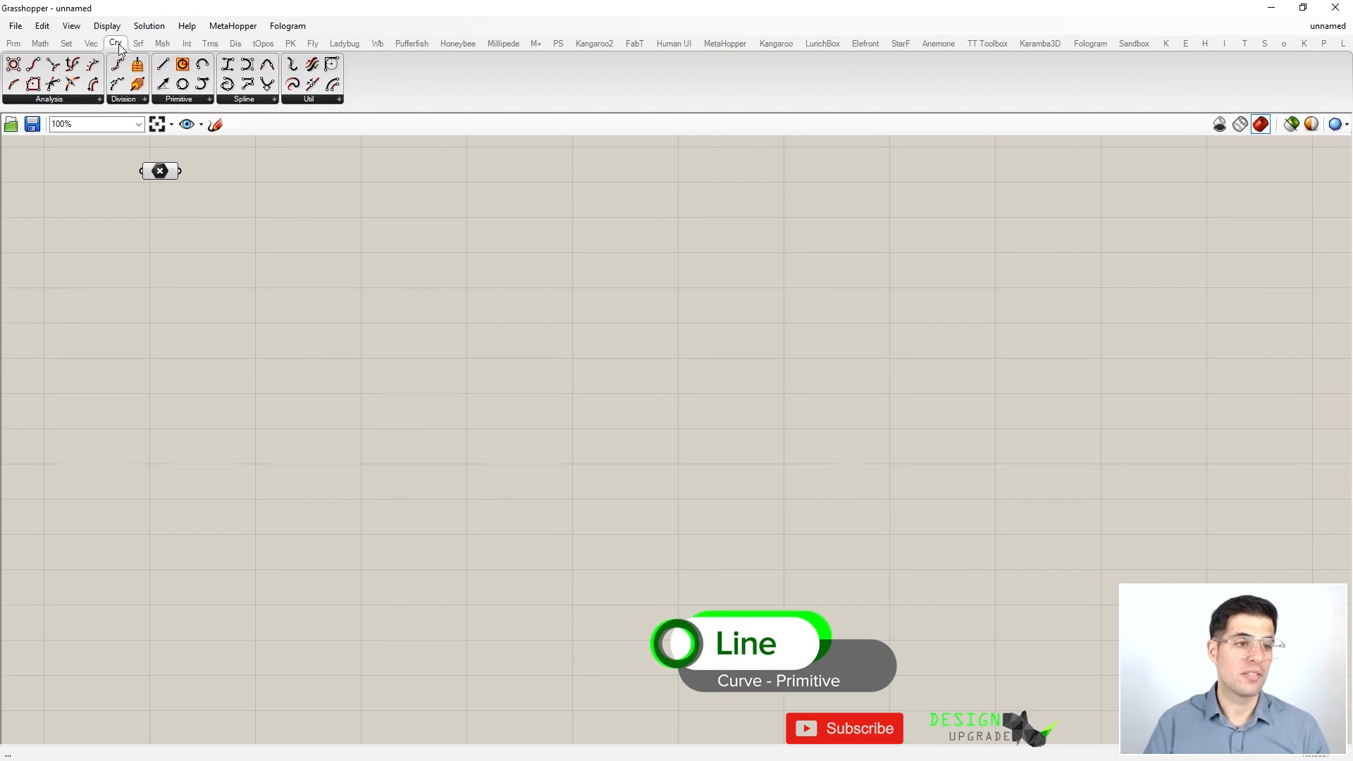
left_click(177, 99)
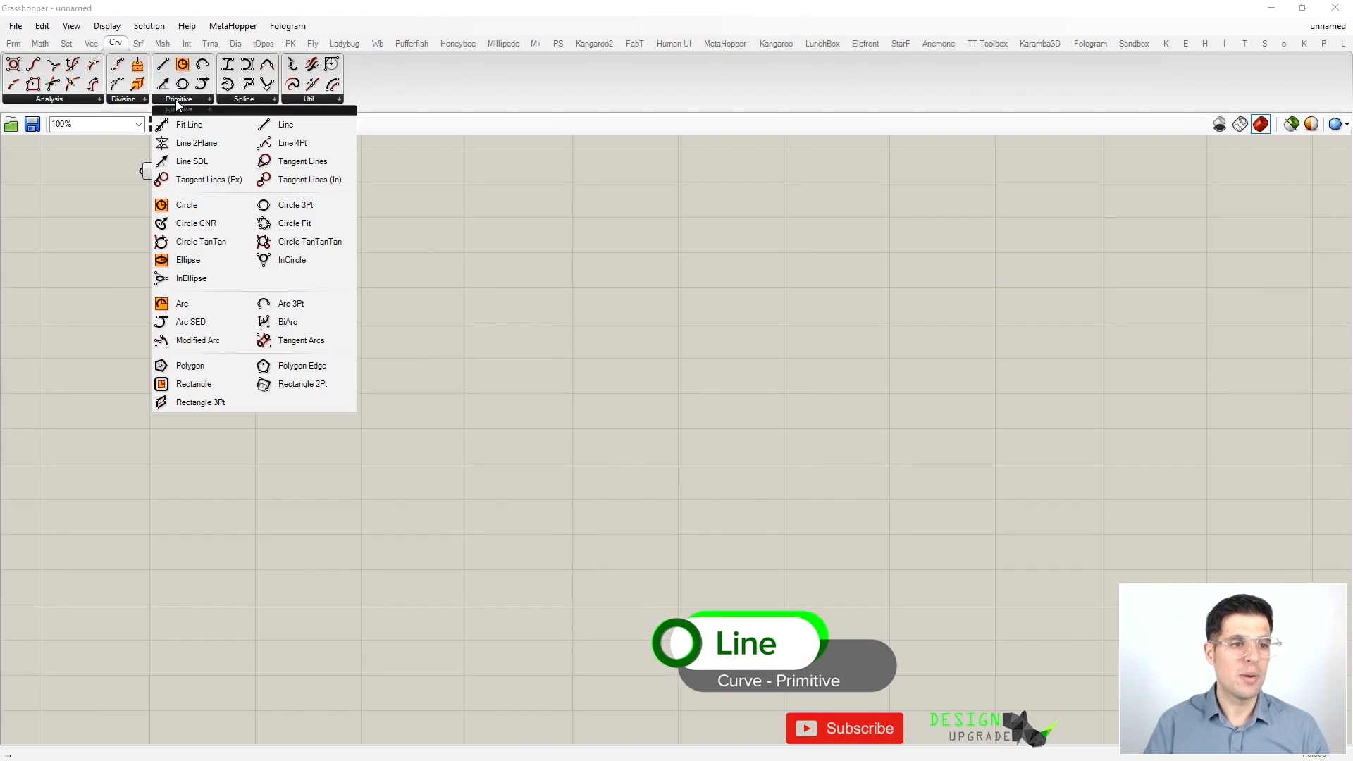
left_click(285, 124)
left_click_drag(285, 124, 296, 207)
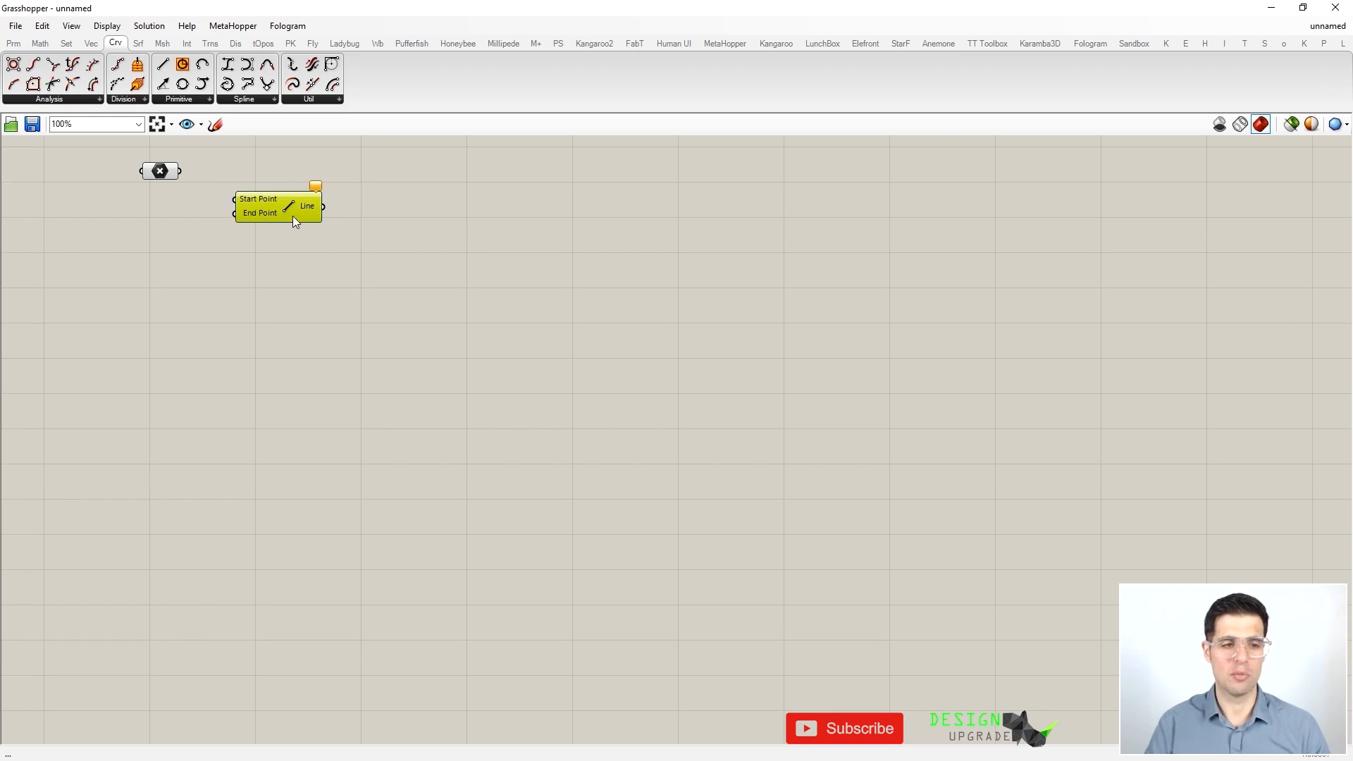
Step: Restore the Grasshopper window beside the viewports and draw a second point in Rhino's Perspective view, behind the first one
left_click_drag(354, 15, 1100, 153)
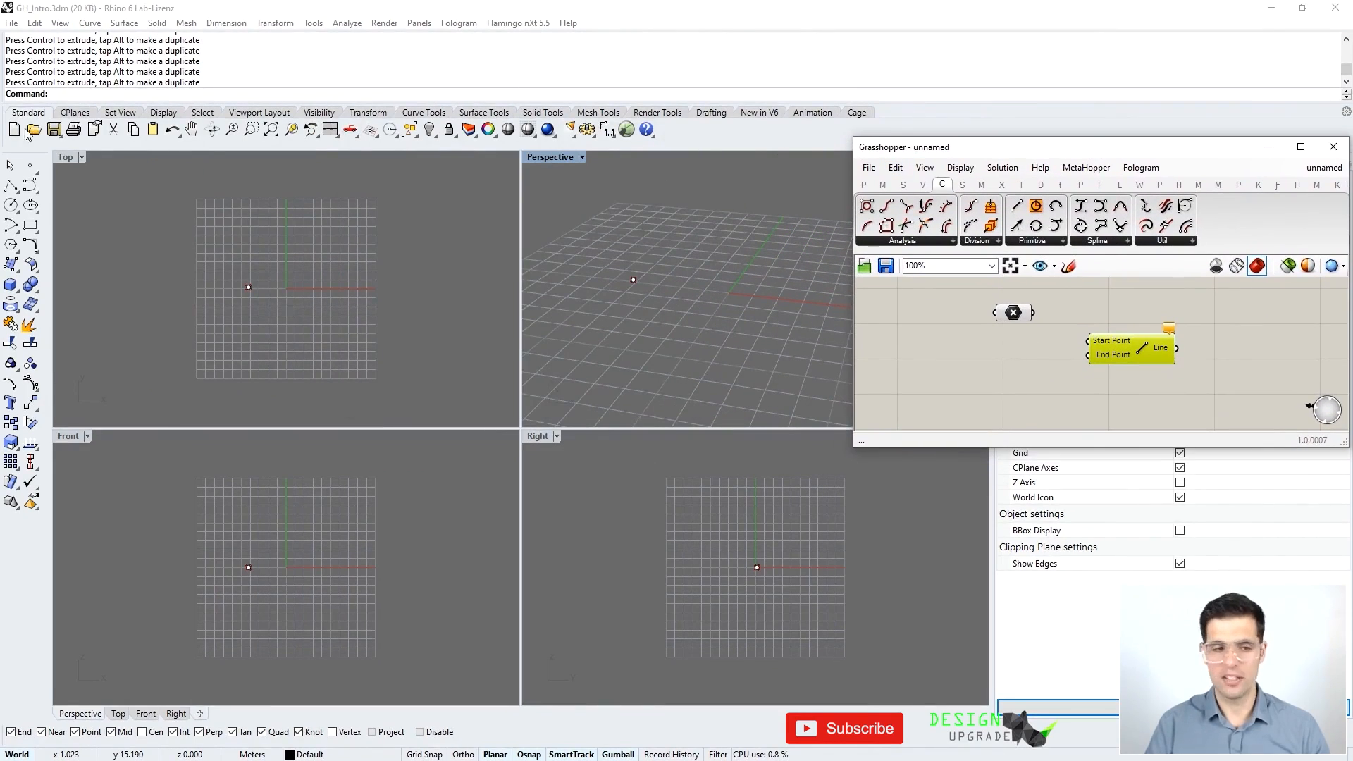
left_click(30, 165)
left_click(721, 255)
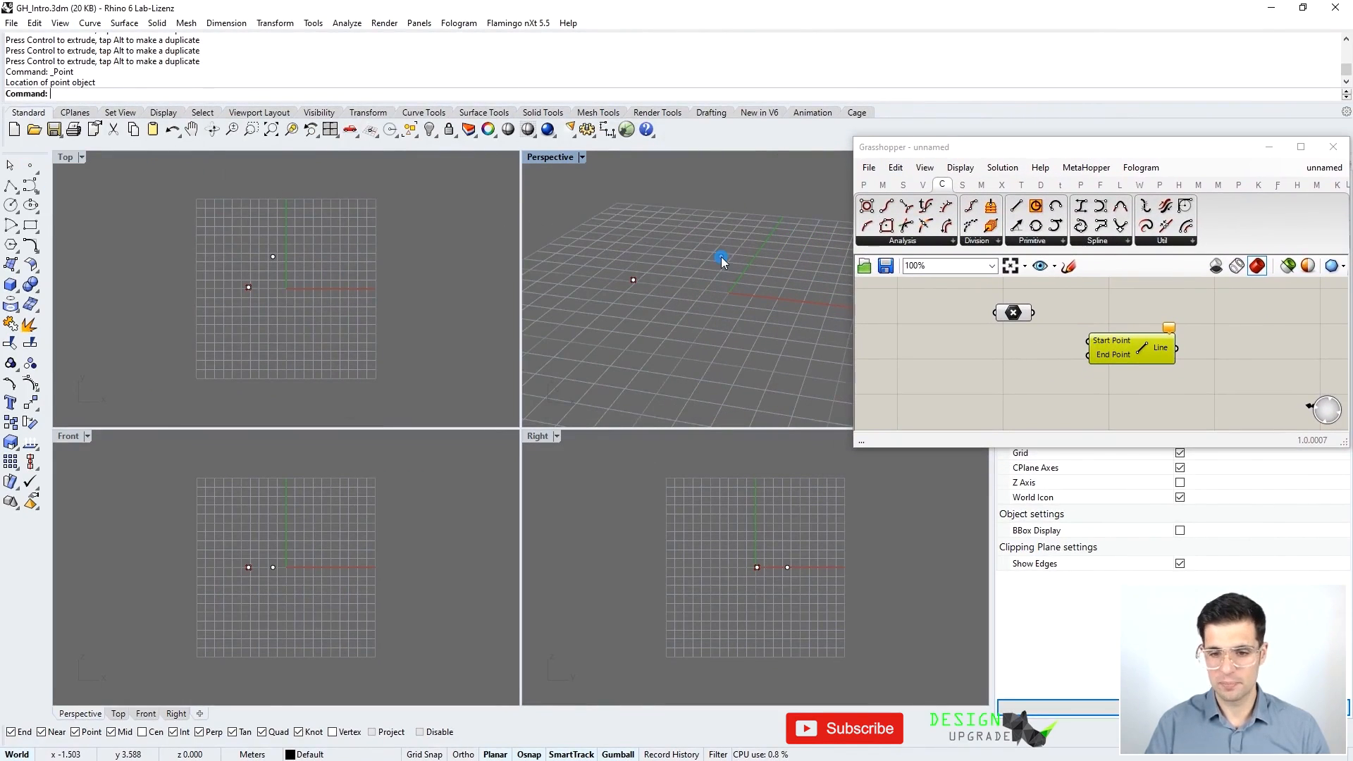
Step: Search the canvas for "point" and add a second Point parameter below the first one
double_click(935, 343)
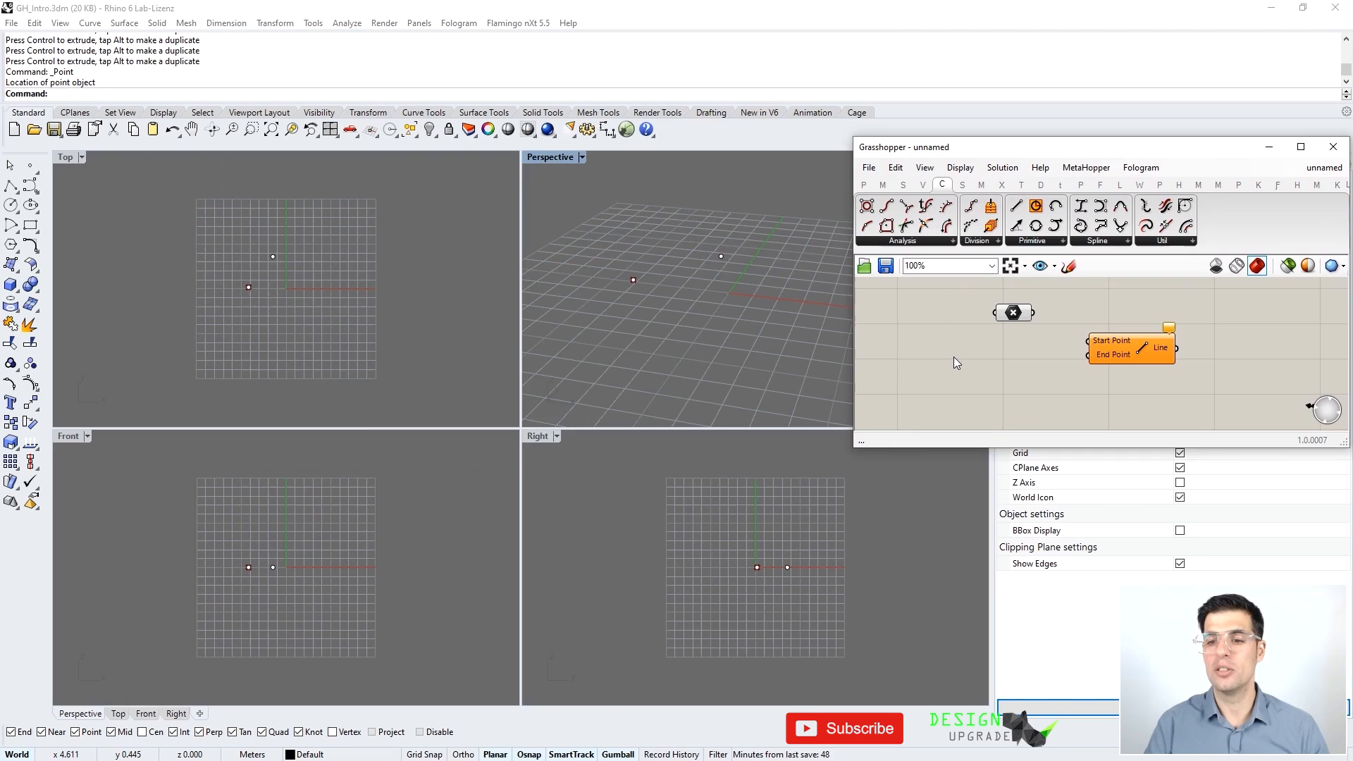
double_click(954, 358)
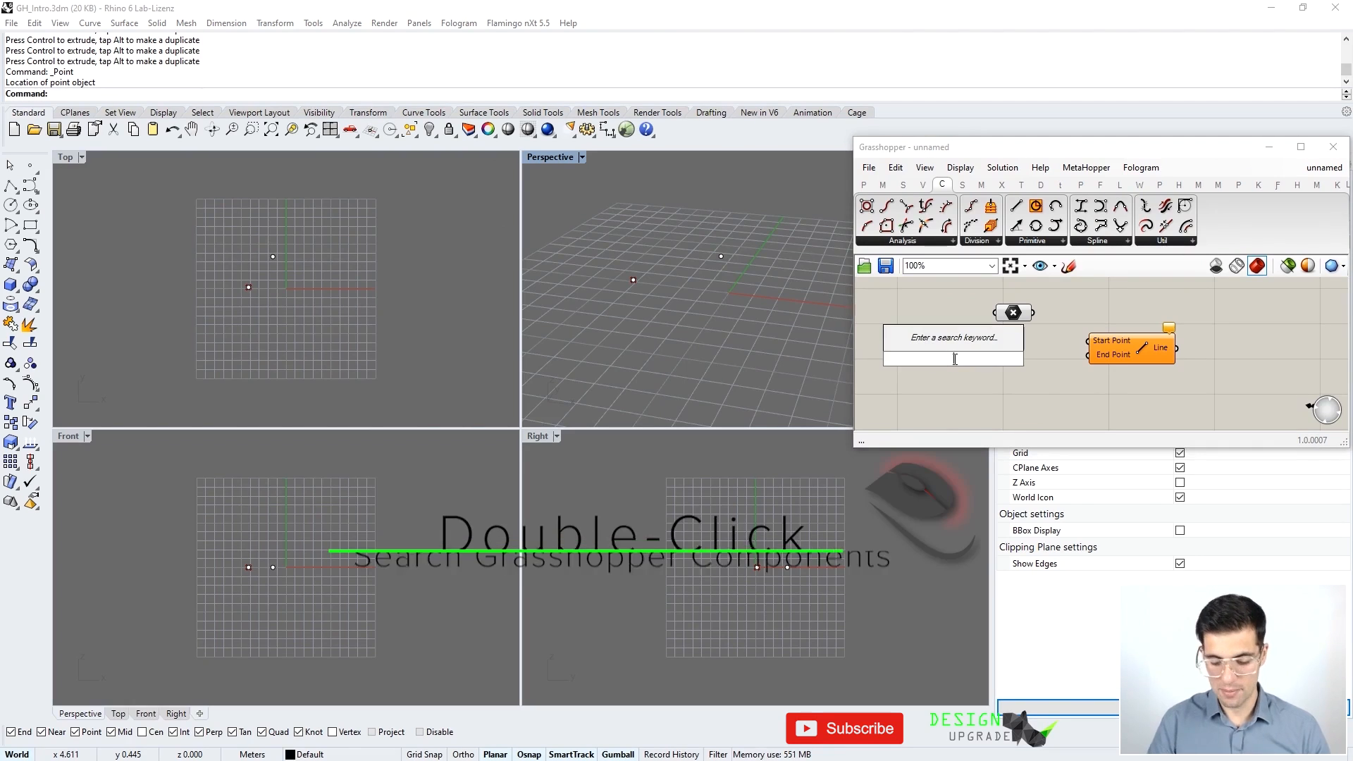
type("point")
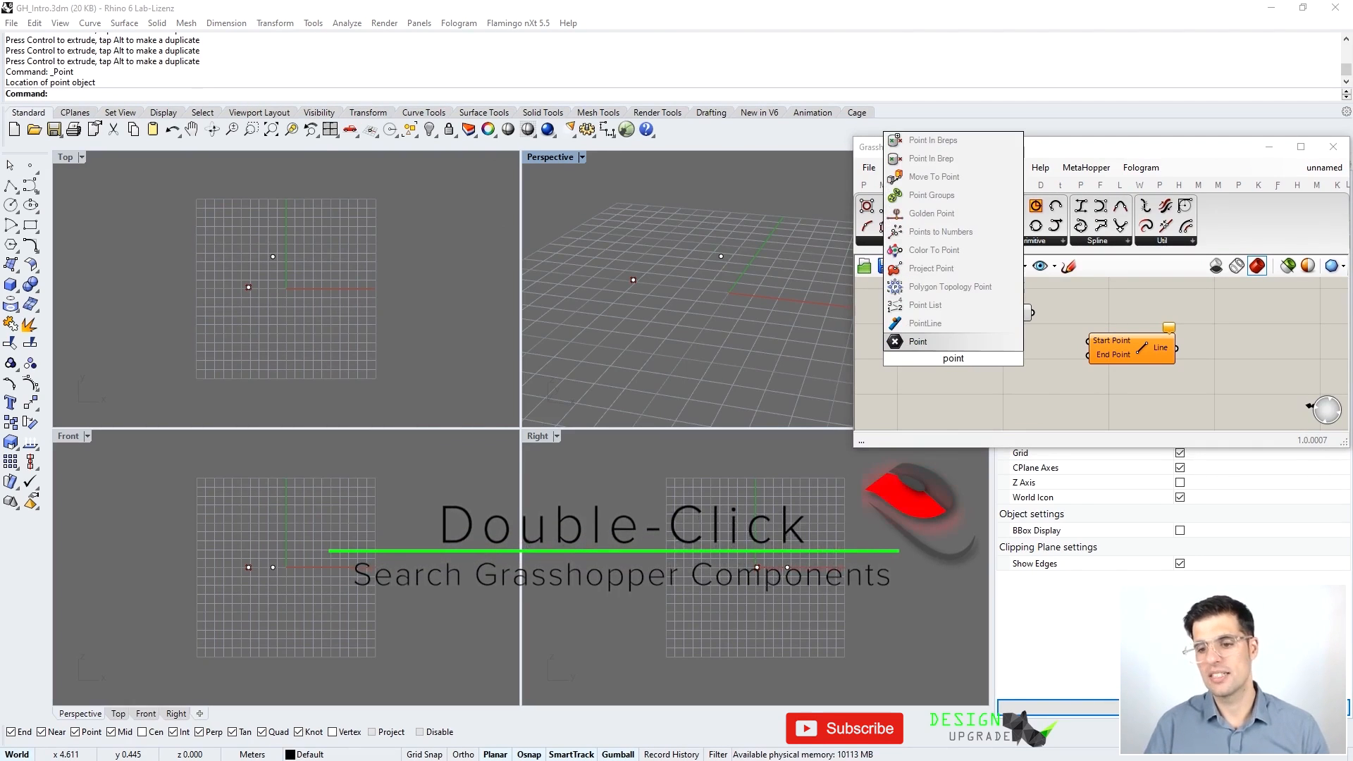
left_click(946, 343)
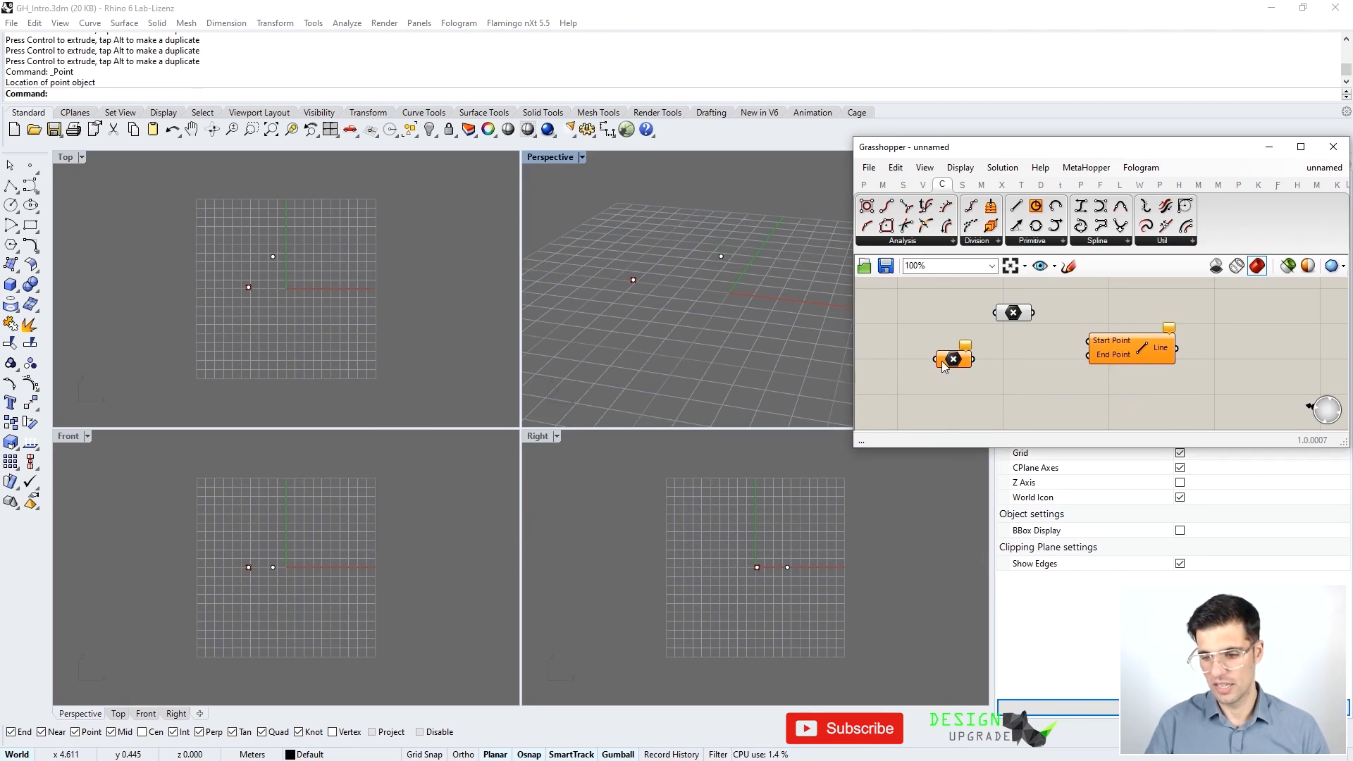
Step: Set the second Point parameter to reference the newly drawn Rhino point
right_click(945, 365)
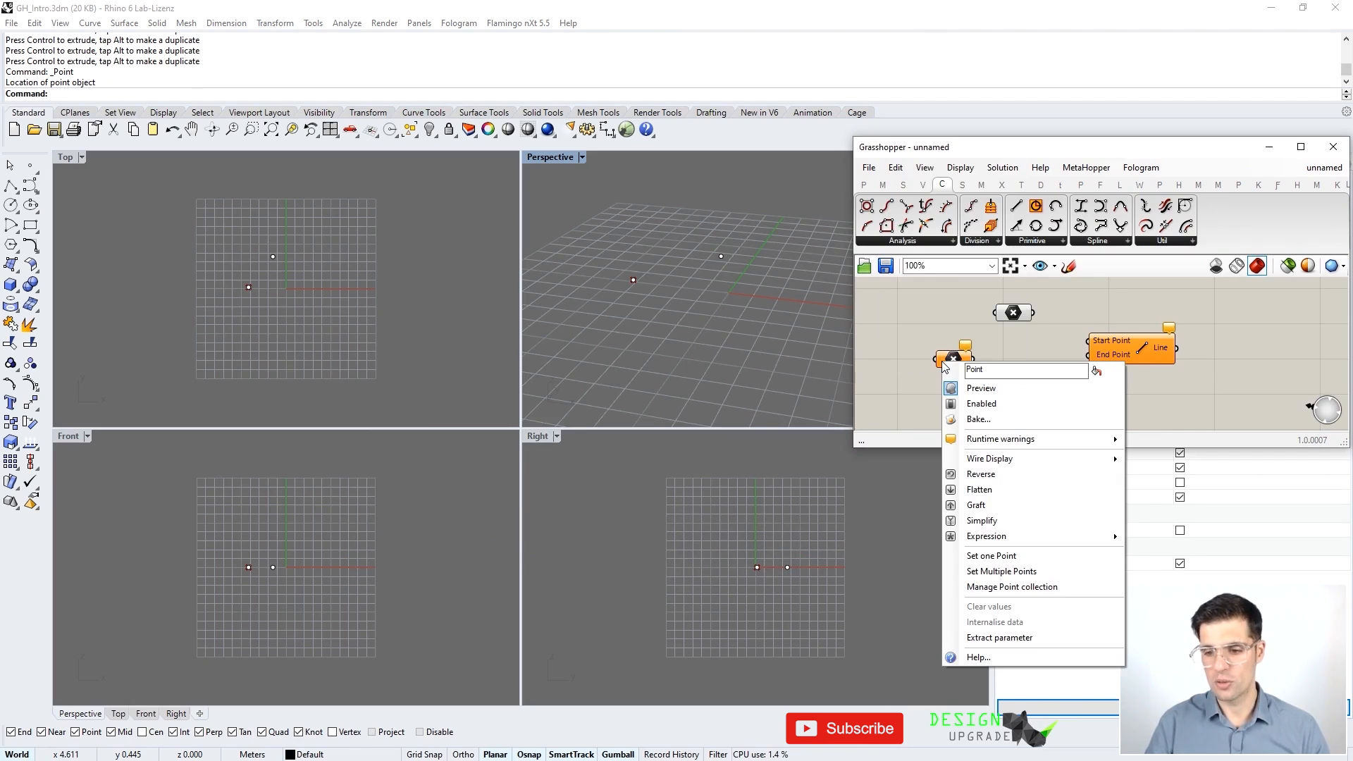
left_click(1028, 556)
left_click(721, 255)
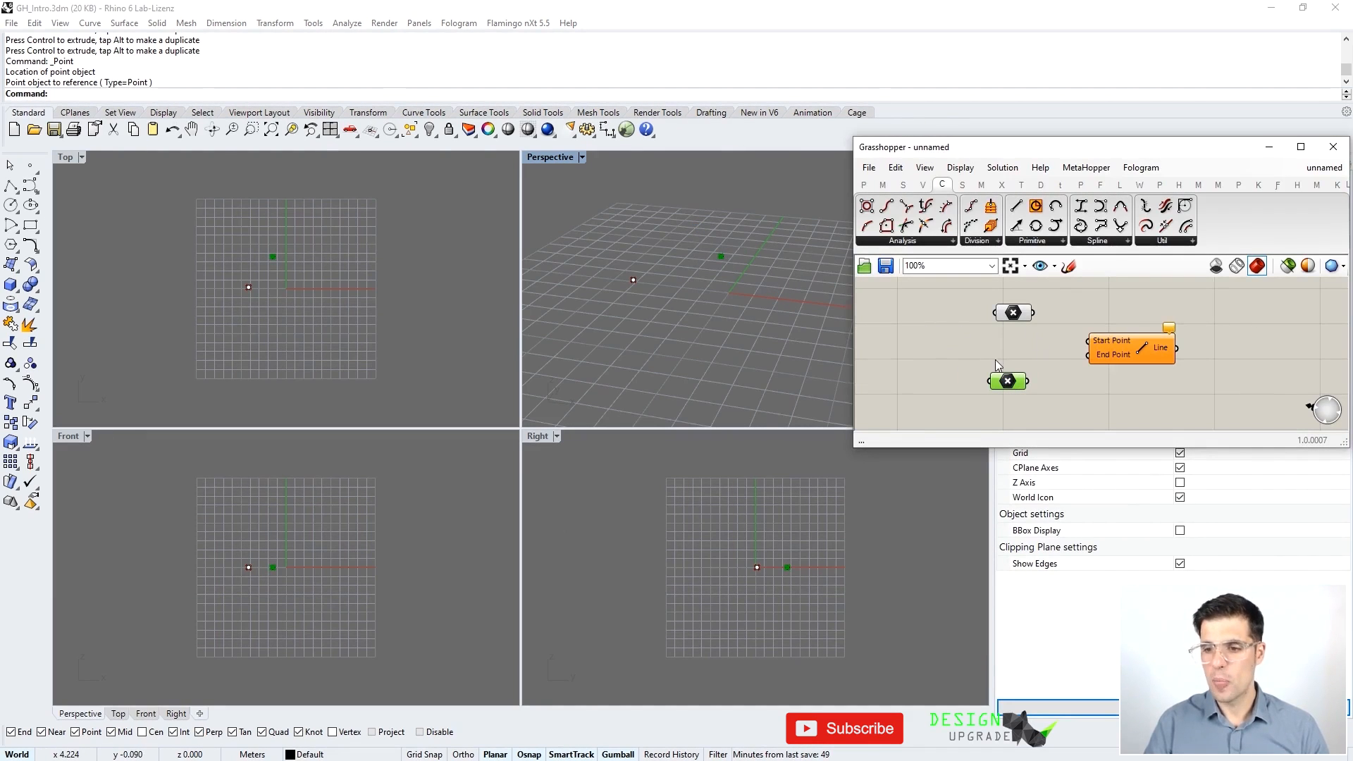
Step: Stack the two Point parameters vertically, move the Line component closer to them, and deselect it
left_click_drag(1014, 313, 973, 316)
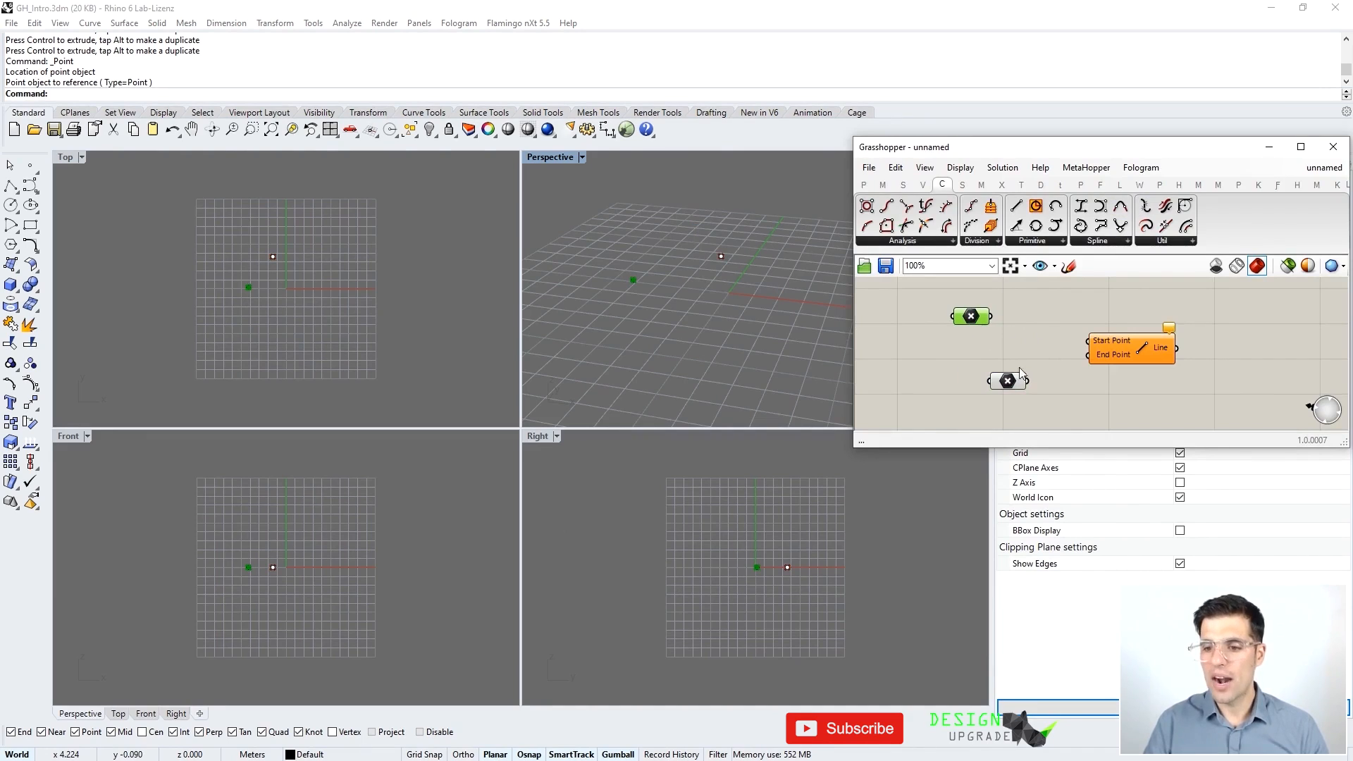
left_click_drag(1015, 379, 977, 360)
left_click_drag(1139, 353, 1115, 340)
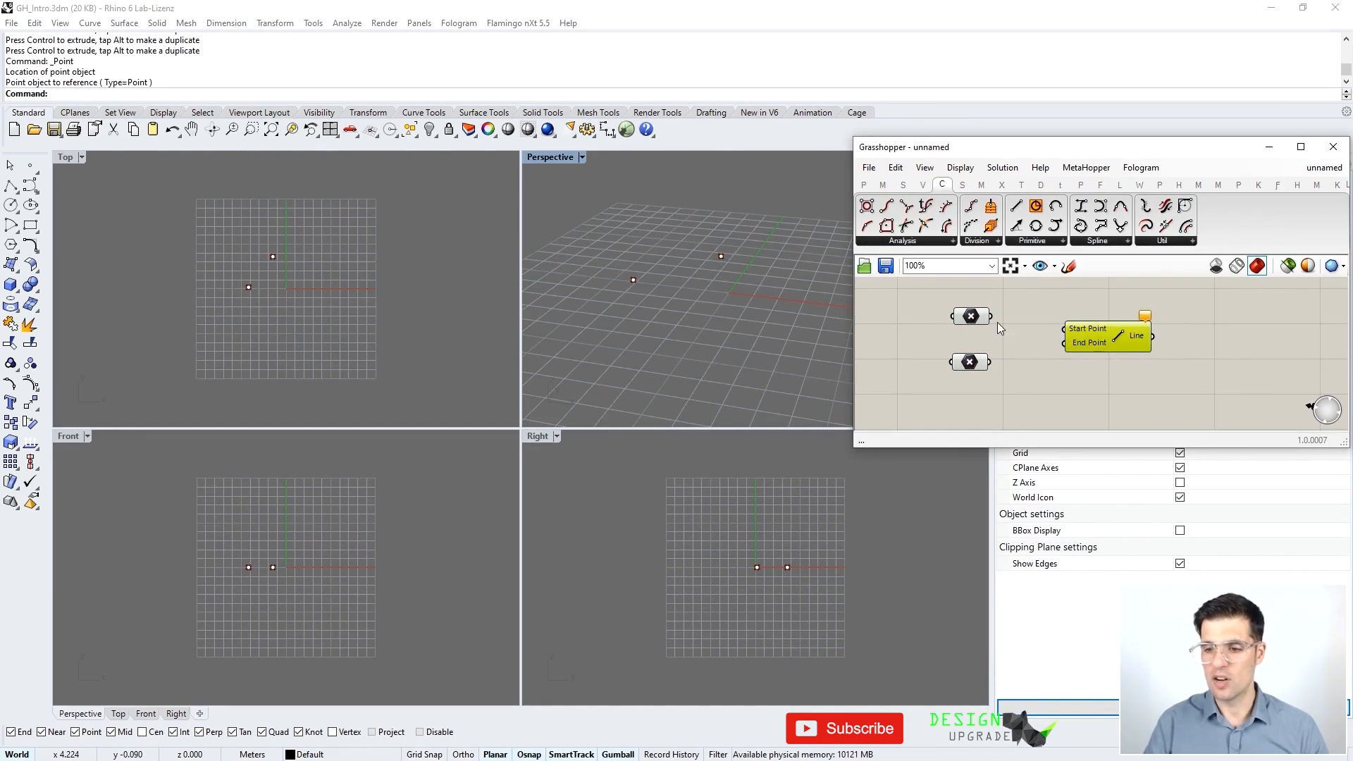
left_click(1000, 327)
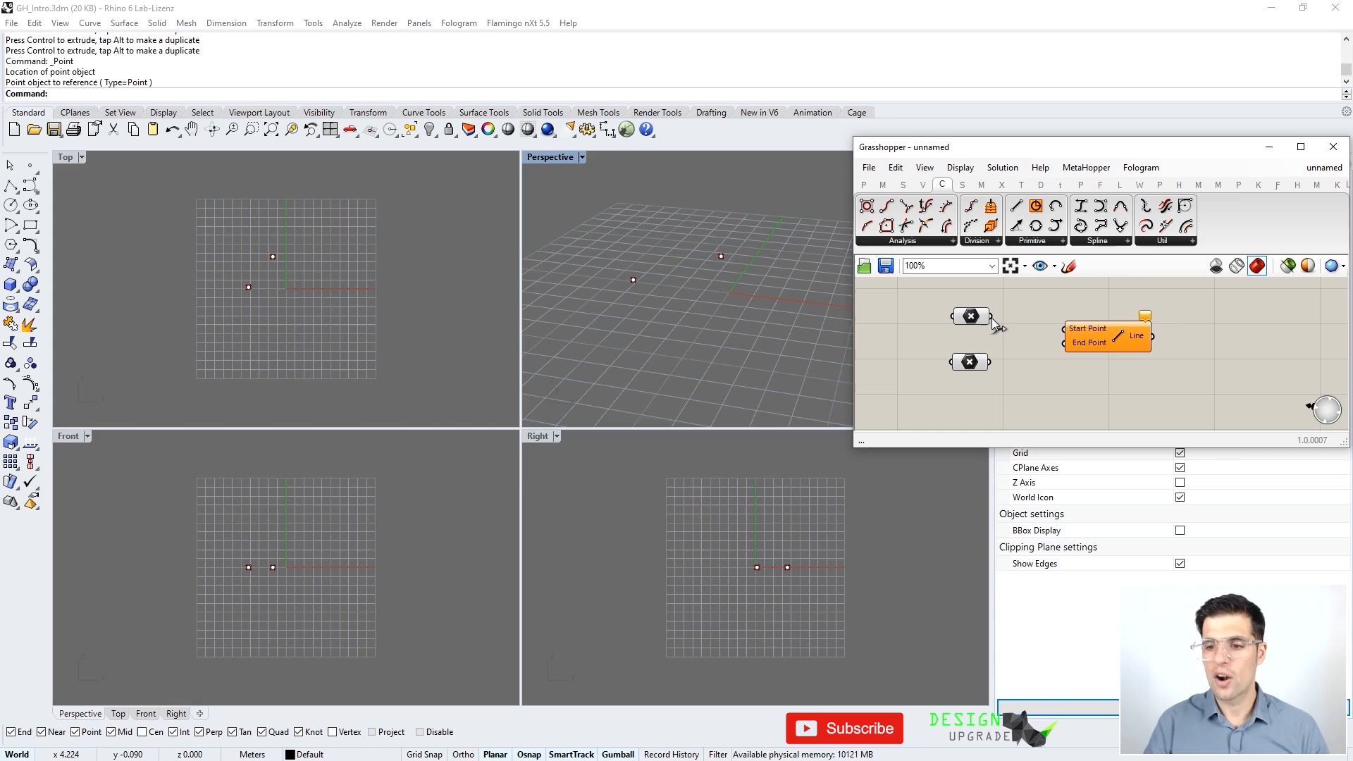
Step: Connect the upper Point parameter to Start Point and the lower one to End Point, and shift the Line component closer
left_click_drag(988, 318, 1060, 333)
left_click_drag(990, 363, 1059, 347)
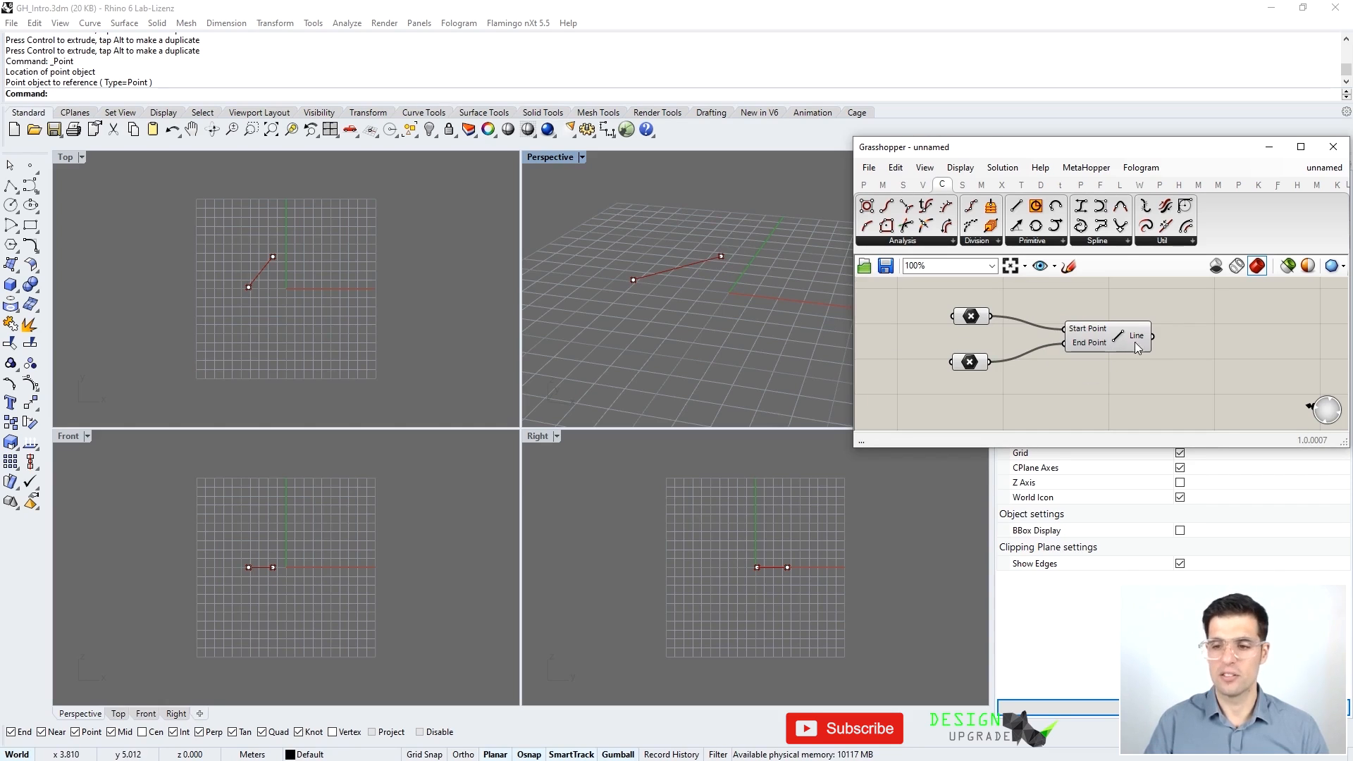
left_click_drag(1118, 343, 1097, 336)
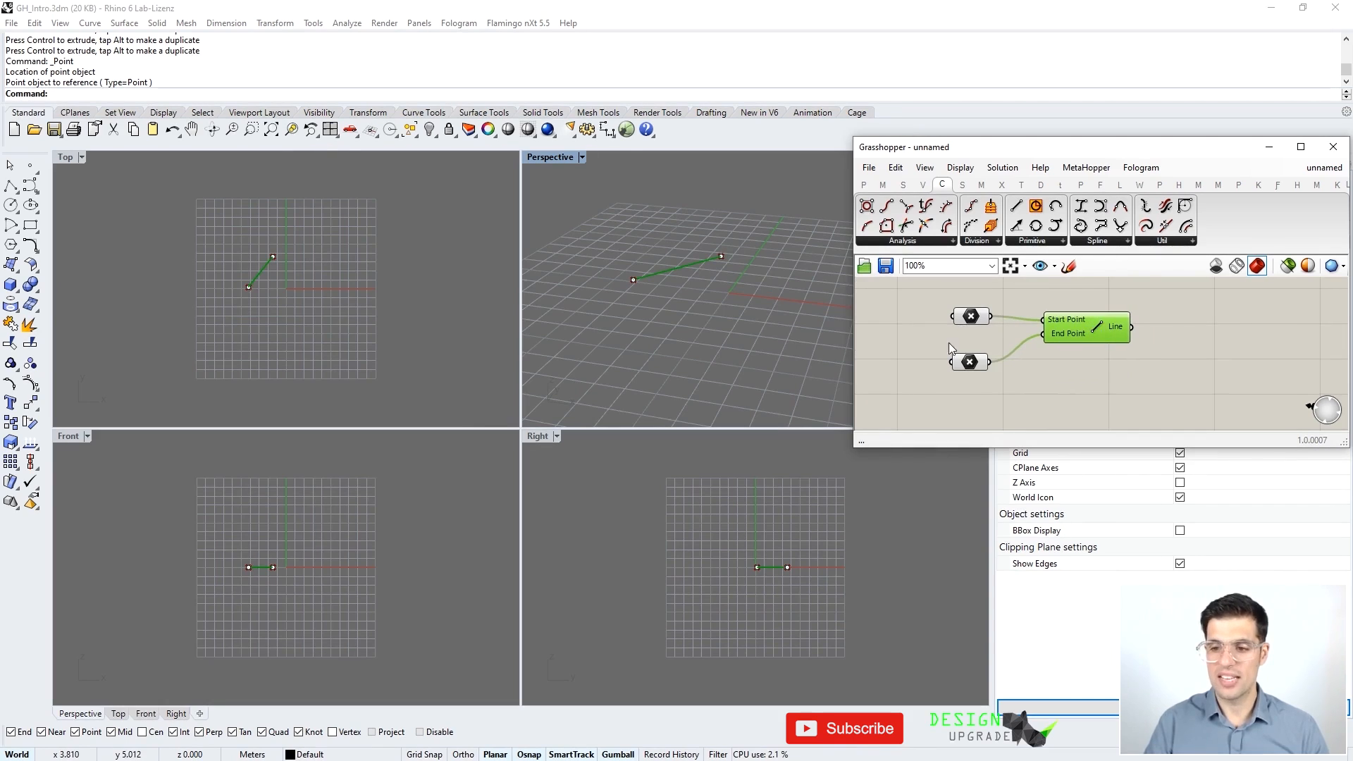
Step: Nudge the lower Point parameter, move both referenced Rhino points farther apart in the Perspective view, and clear the canvas selection
left_click_drag(969, 366, 976, 359)
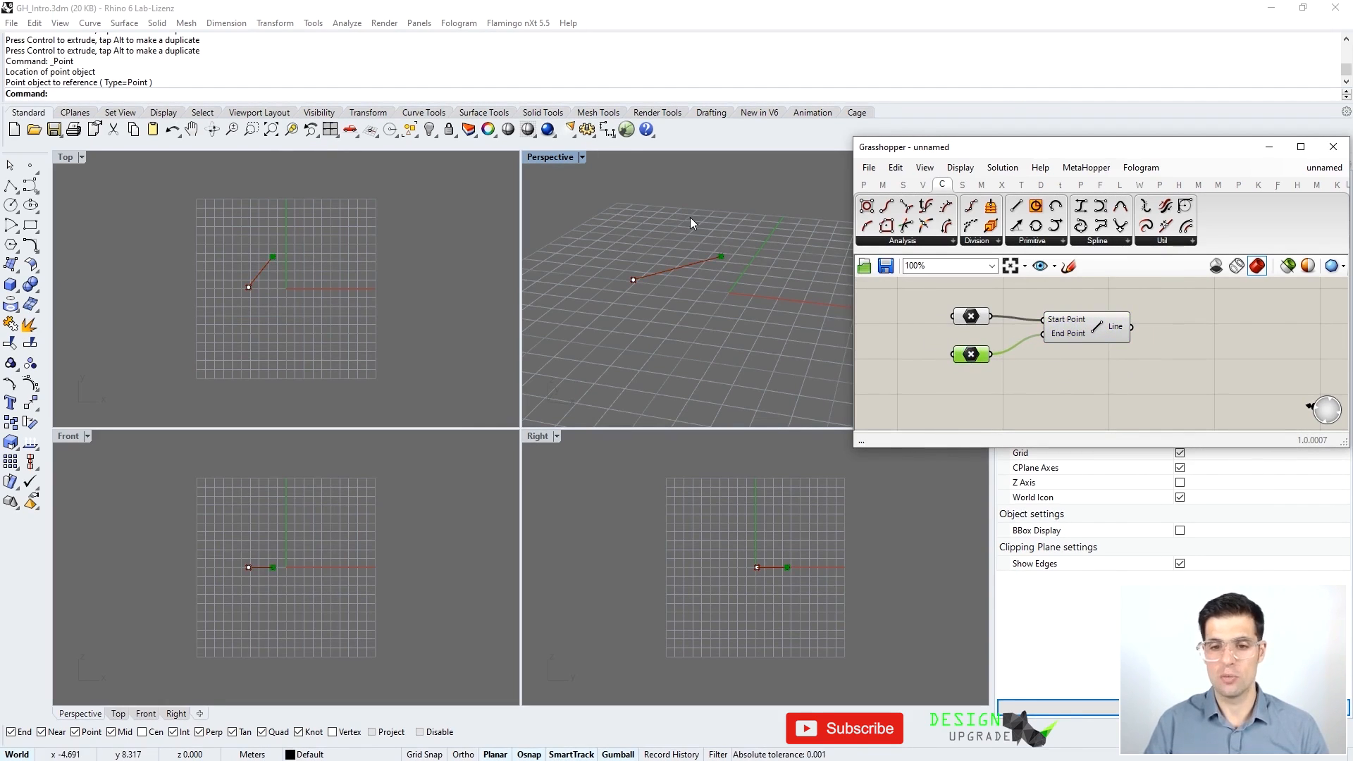
left_click(721, 255)
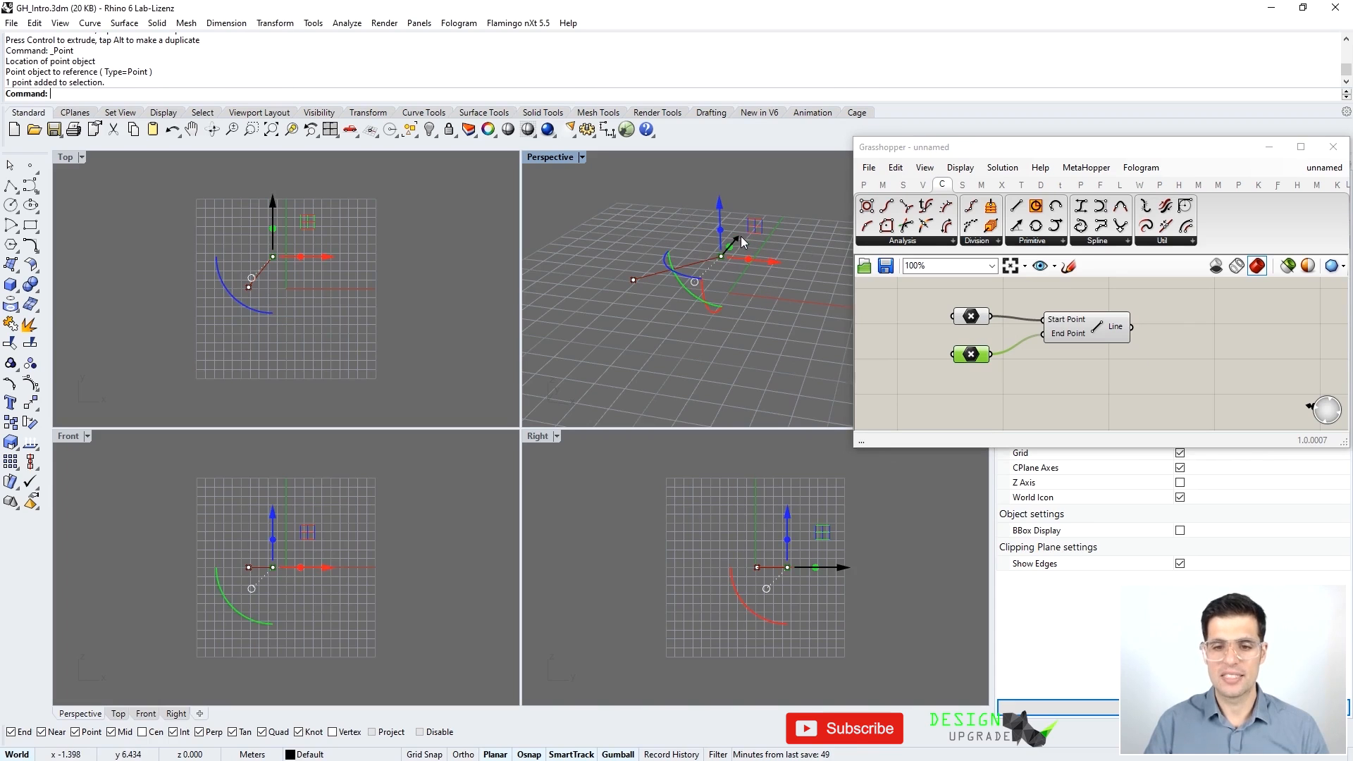
mouse_move(737, 234)
left_mouse_down()
mouse_move(650, 337)
mouse_move(743, 378)
mouse_move(732, 301)
mouse_move(788, 222)
mouse_move(792, 246)
mouse_move(733, 248)
mouse_move(671, 343)
mouse_move(703, 376)
mouse_move(696, 306)
mouse_move(768, 214)
left_mouse_up()
mouse_move(590, 239)
left_mouse_down()
mouse_move(676, 301)
mouse_move(744, 301)
mouse_move(726, 244)
mouse_move(694, 266)
left_mouse_up()
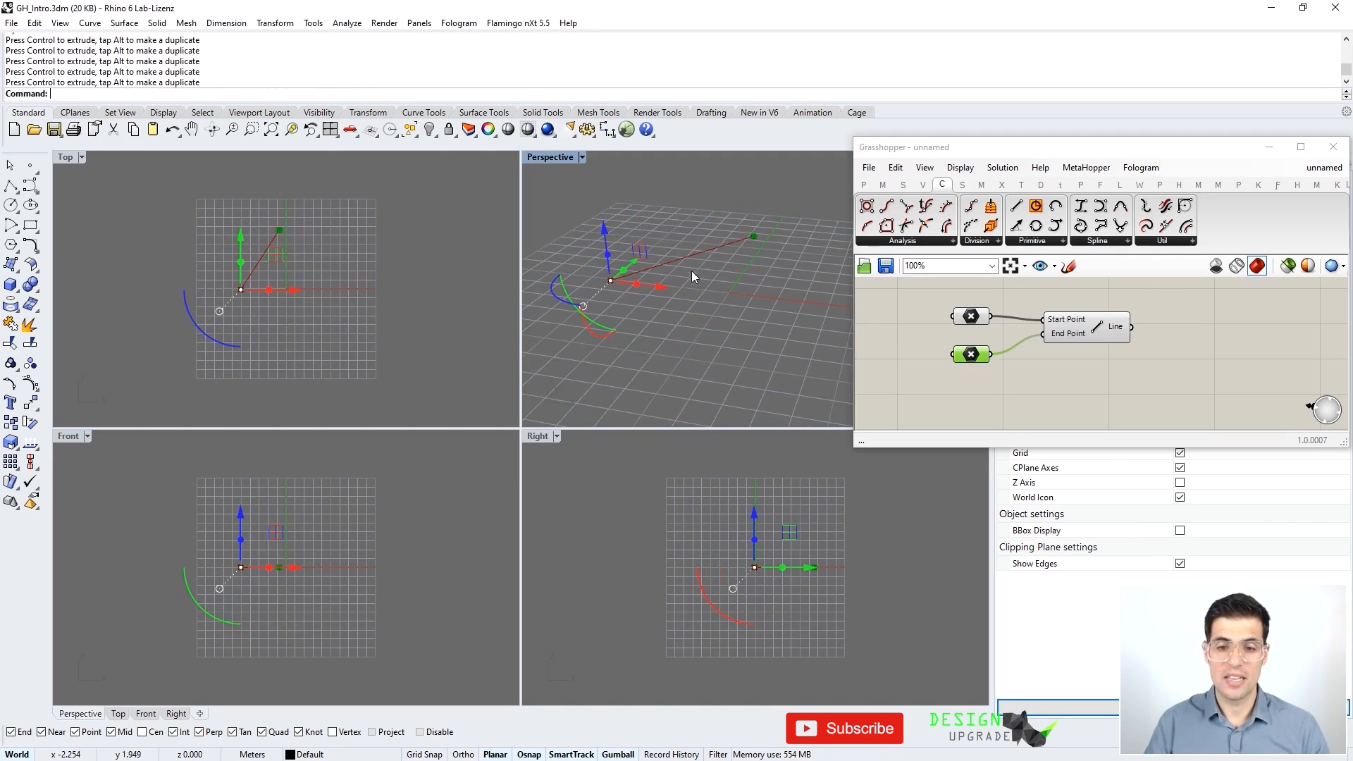
left_click(1009, 320)
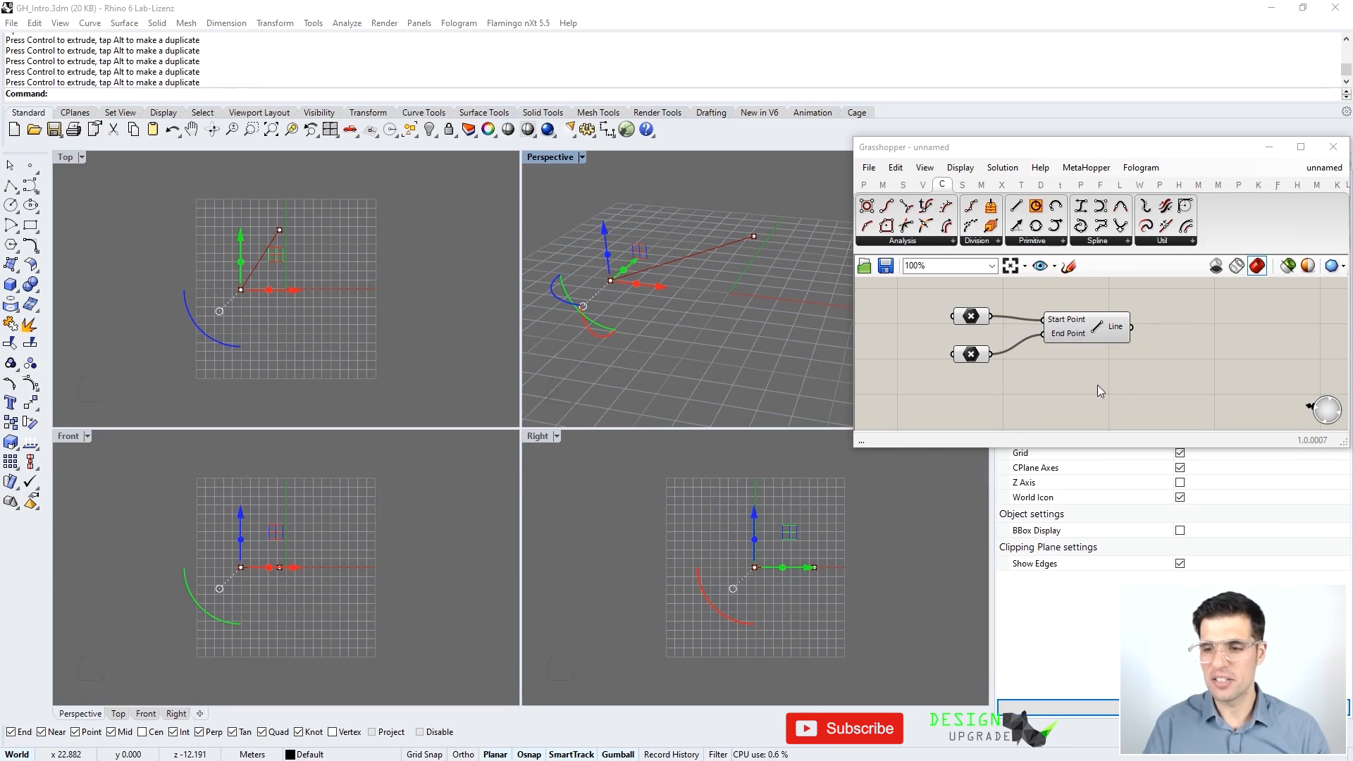
Step: Maximize the Grasshopper window and move both Point parameters and the Line component together farther into the canvas
left_click(1302, 148)
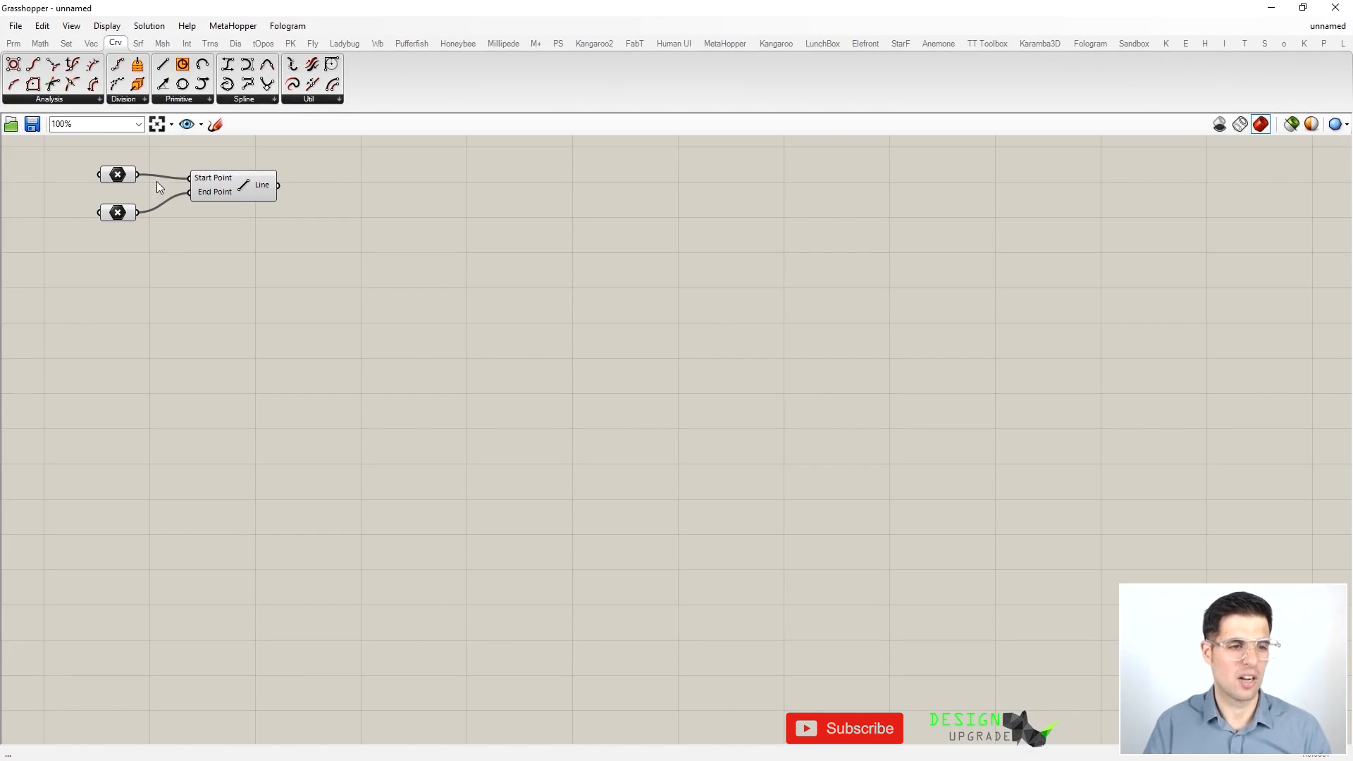
left_click_drag(335, 276, 41, 143)
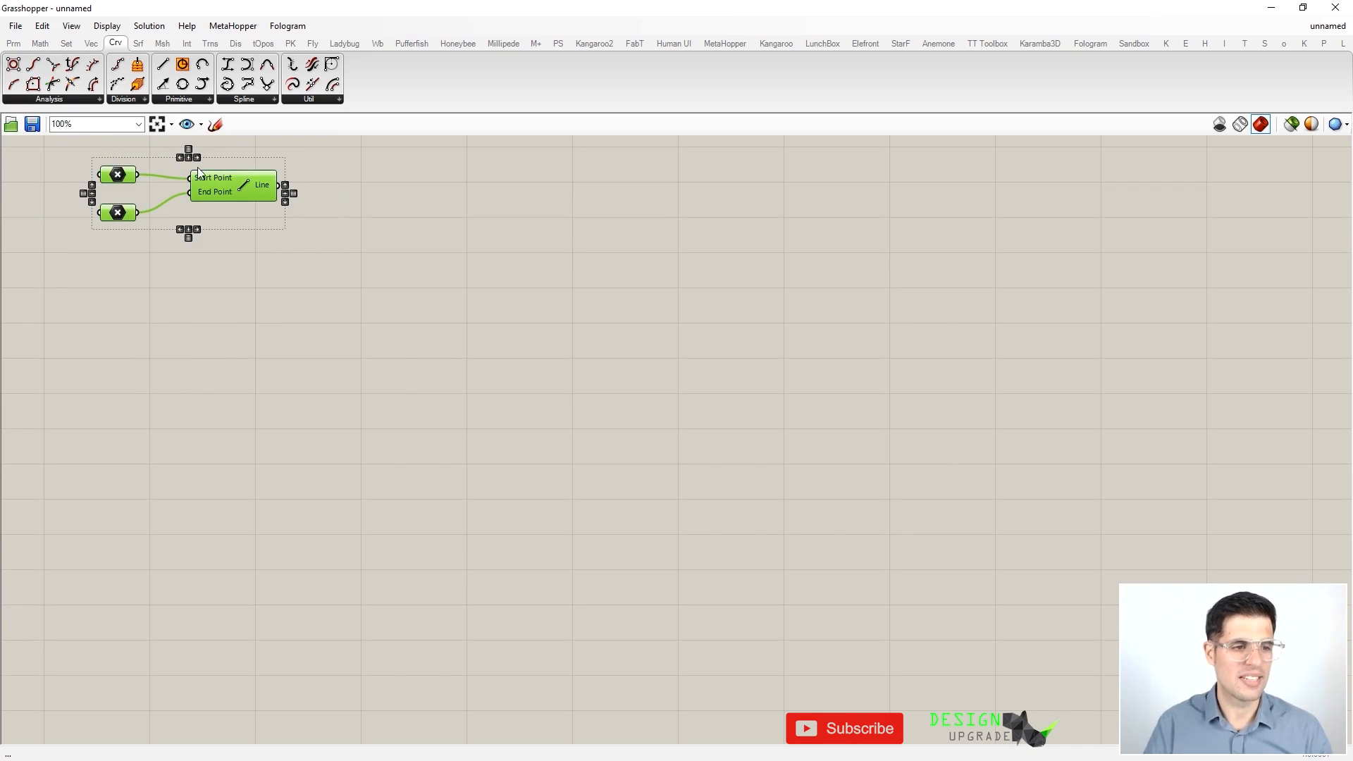
left_click_drag(217, 185, 318, 206)
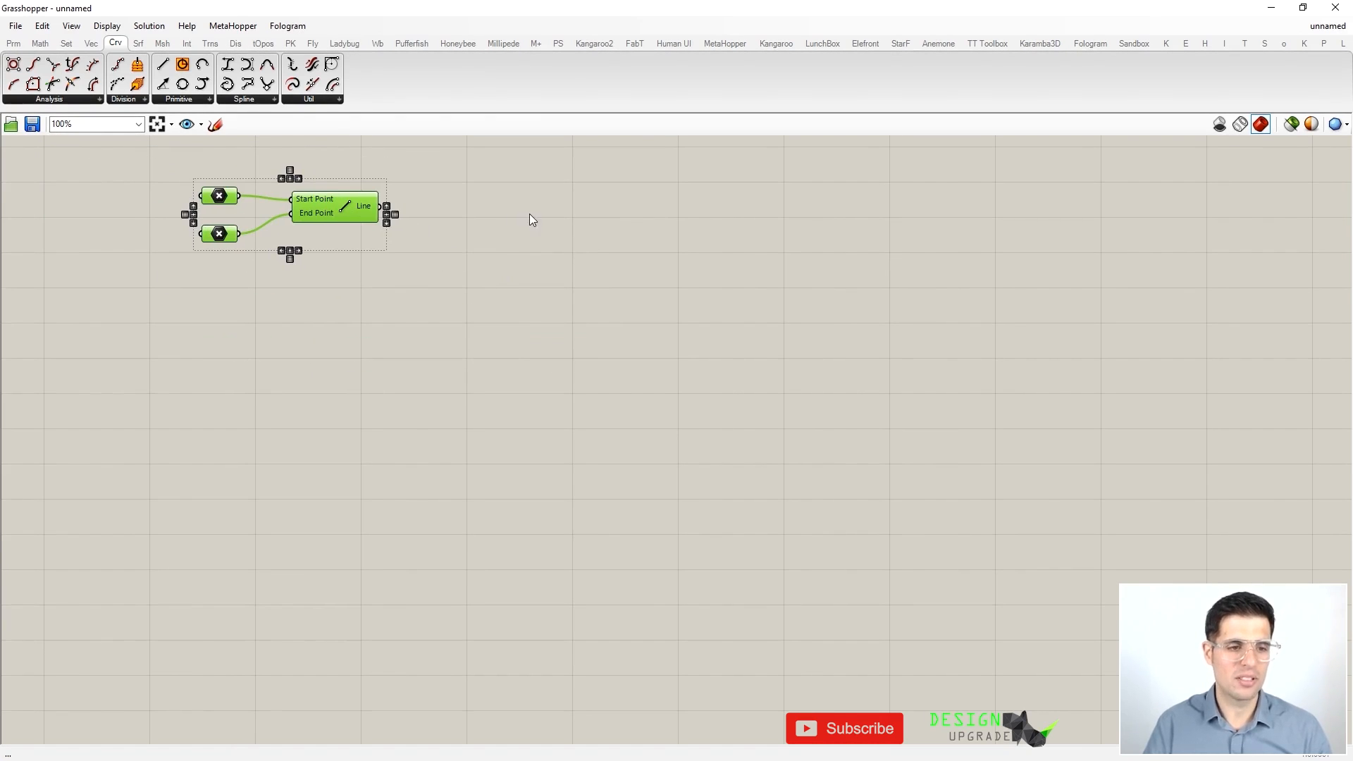
Step: Duplicate the connected Point and Line components, place the copy below the original, and delete it
key("ctrl+c")
key("ctrl+v")
left_click_drag(350, 222, 467, 352)
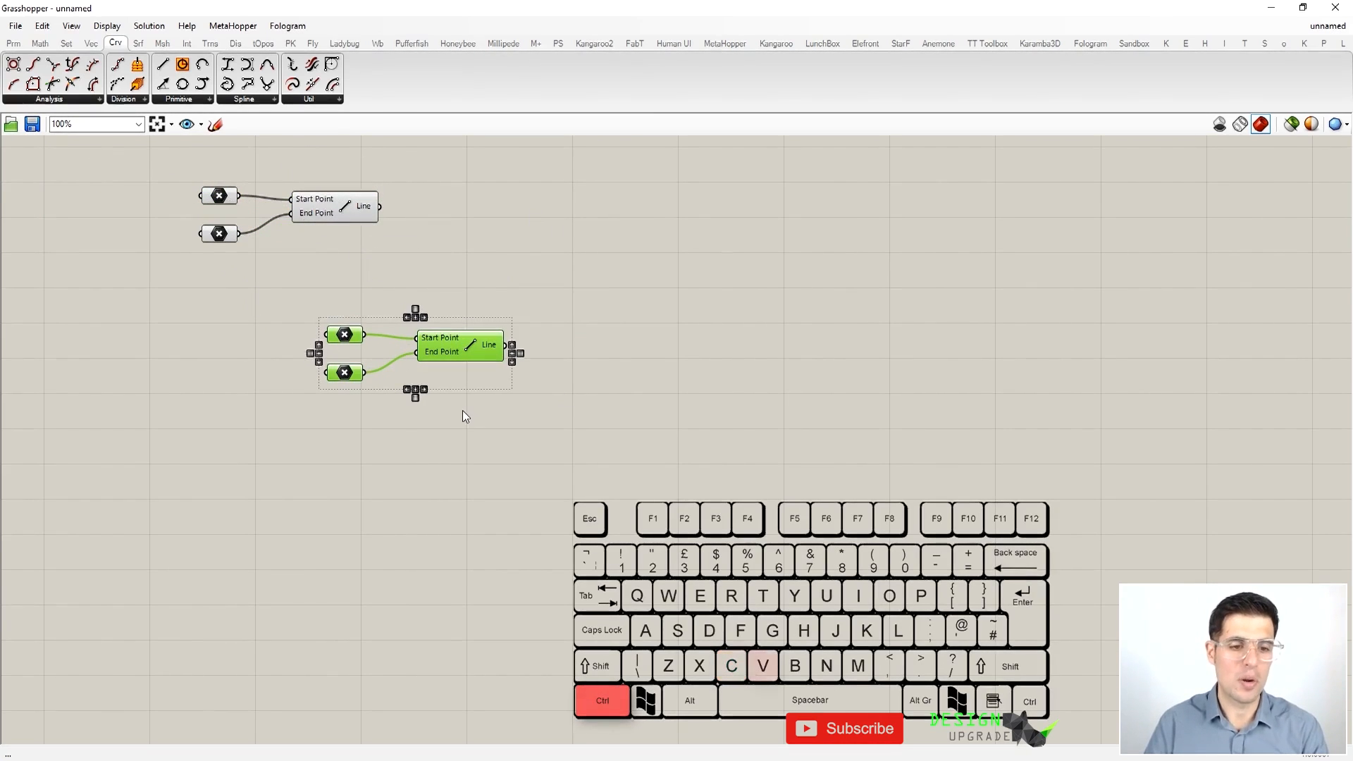
key("Delete")
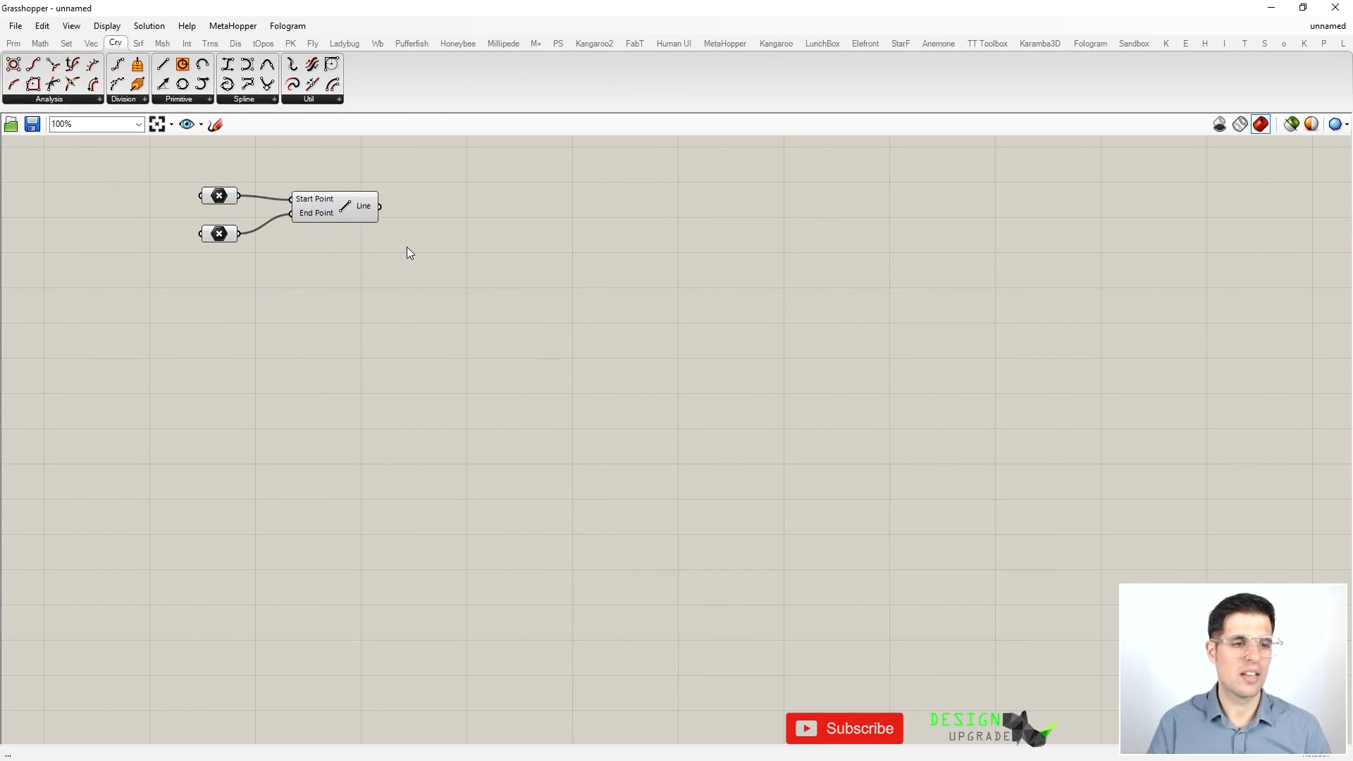
Step: Nudge the Line component and turn off Draw Icons and Draw Full Names to show abbreviated text labels
left_click_drag(345, 211, 338, 206)
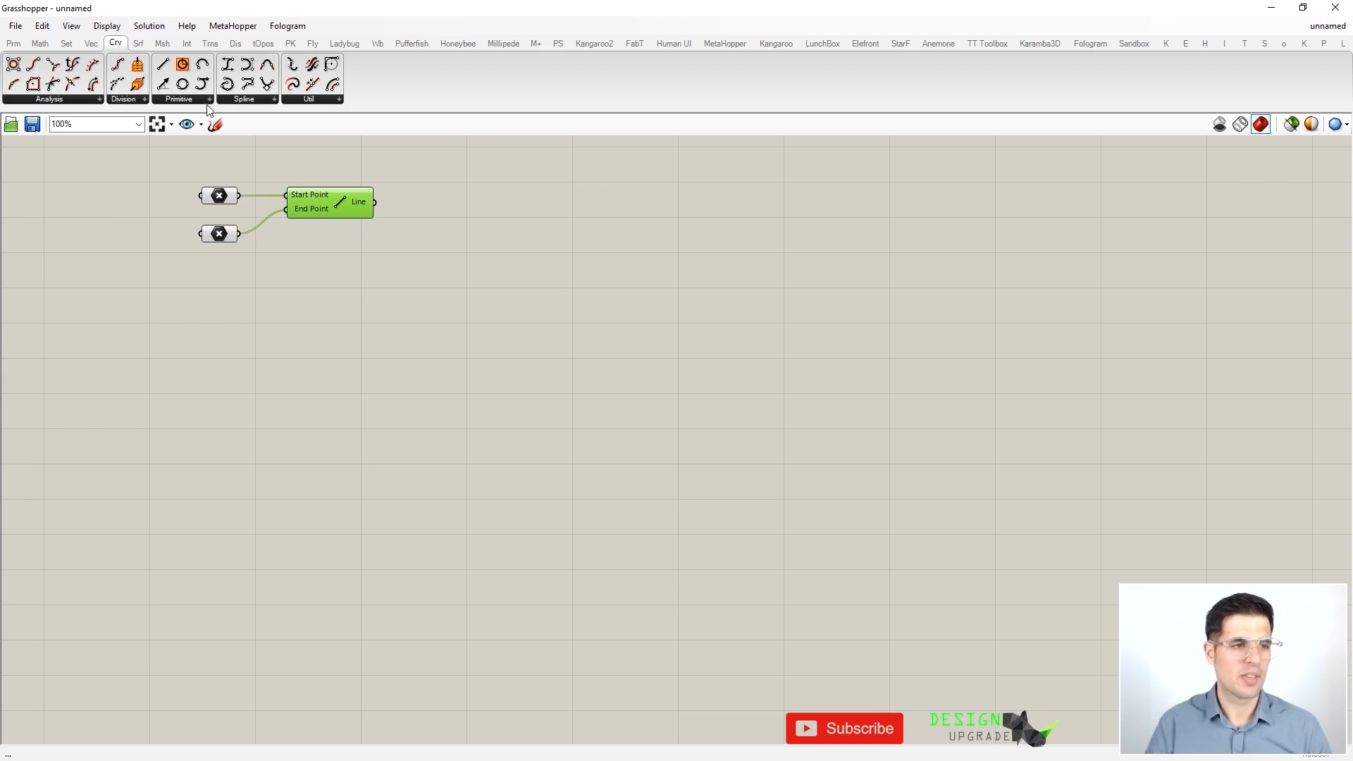
left_click(107, 26)
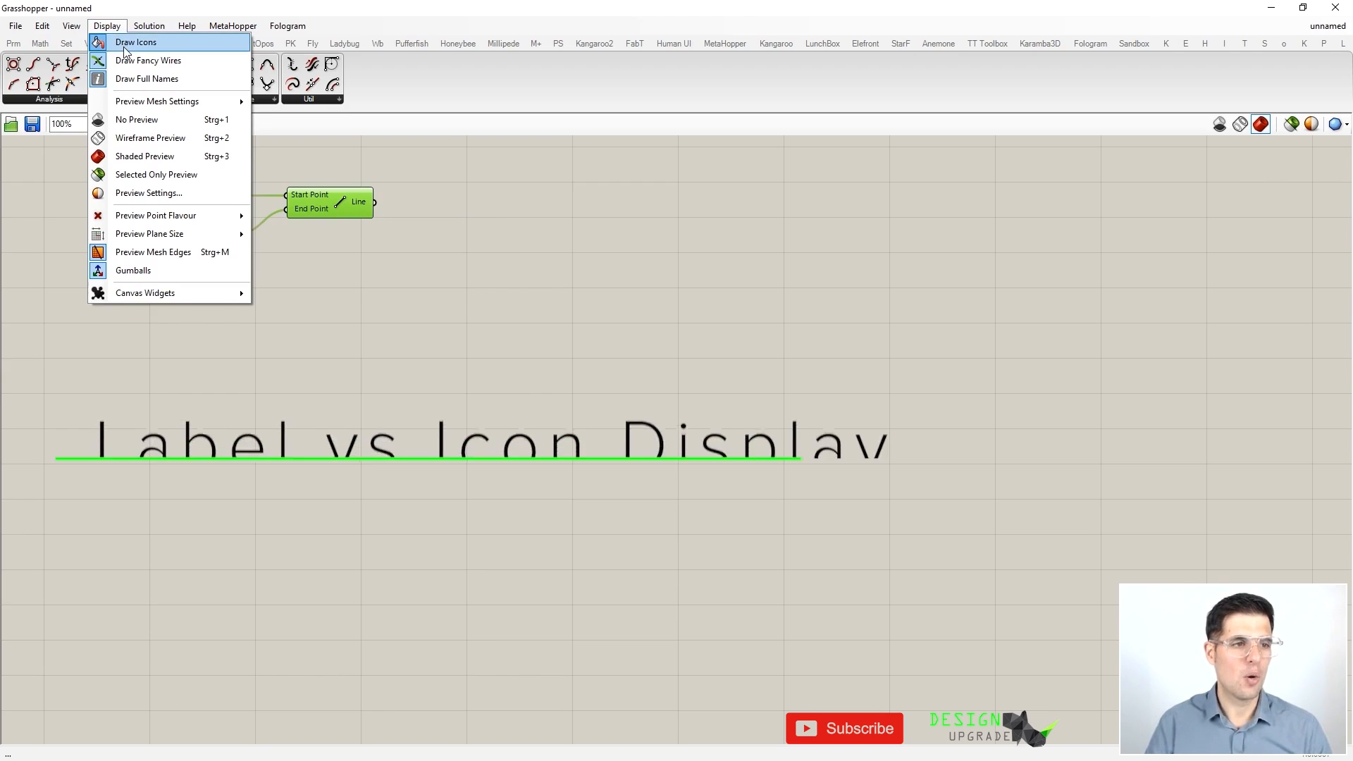
left_click(125, 43)
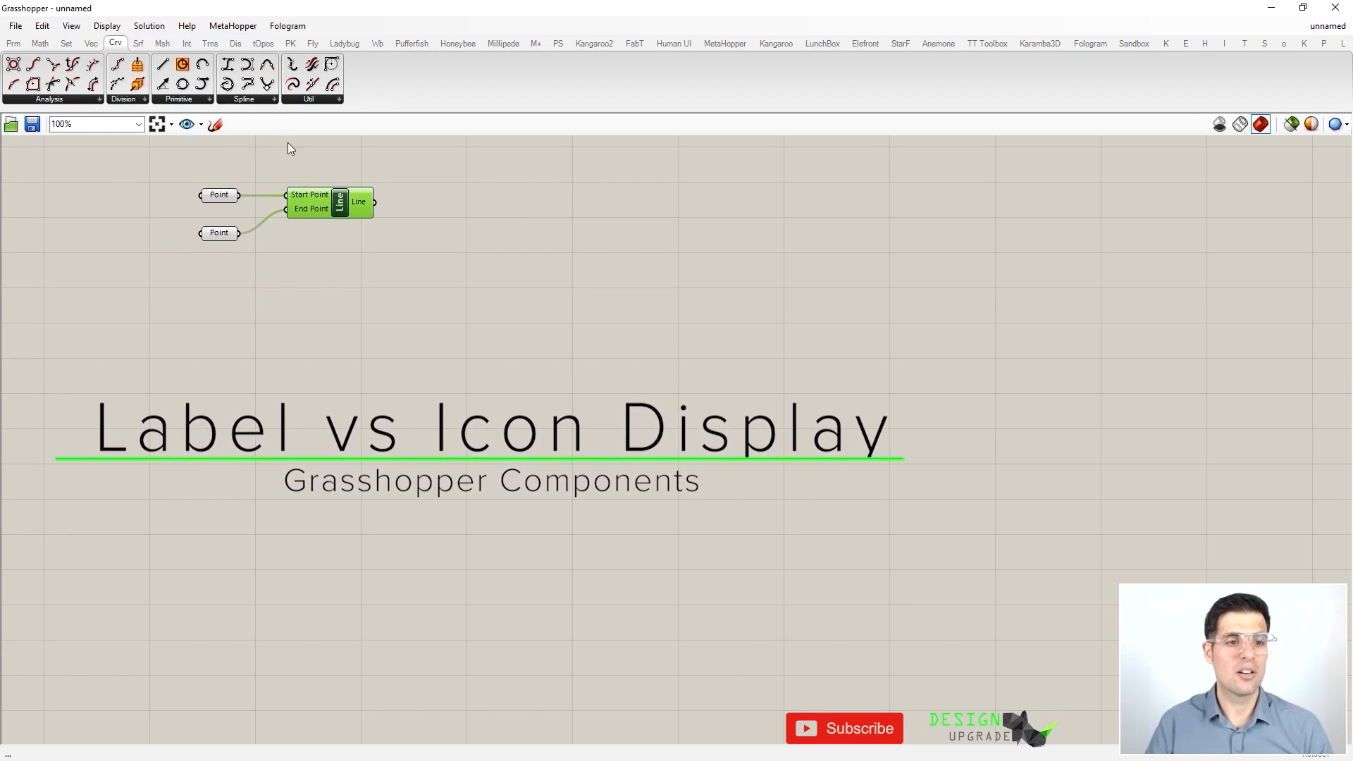
left_click(107, 26)
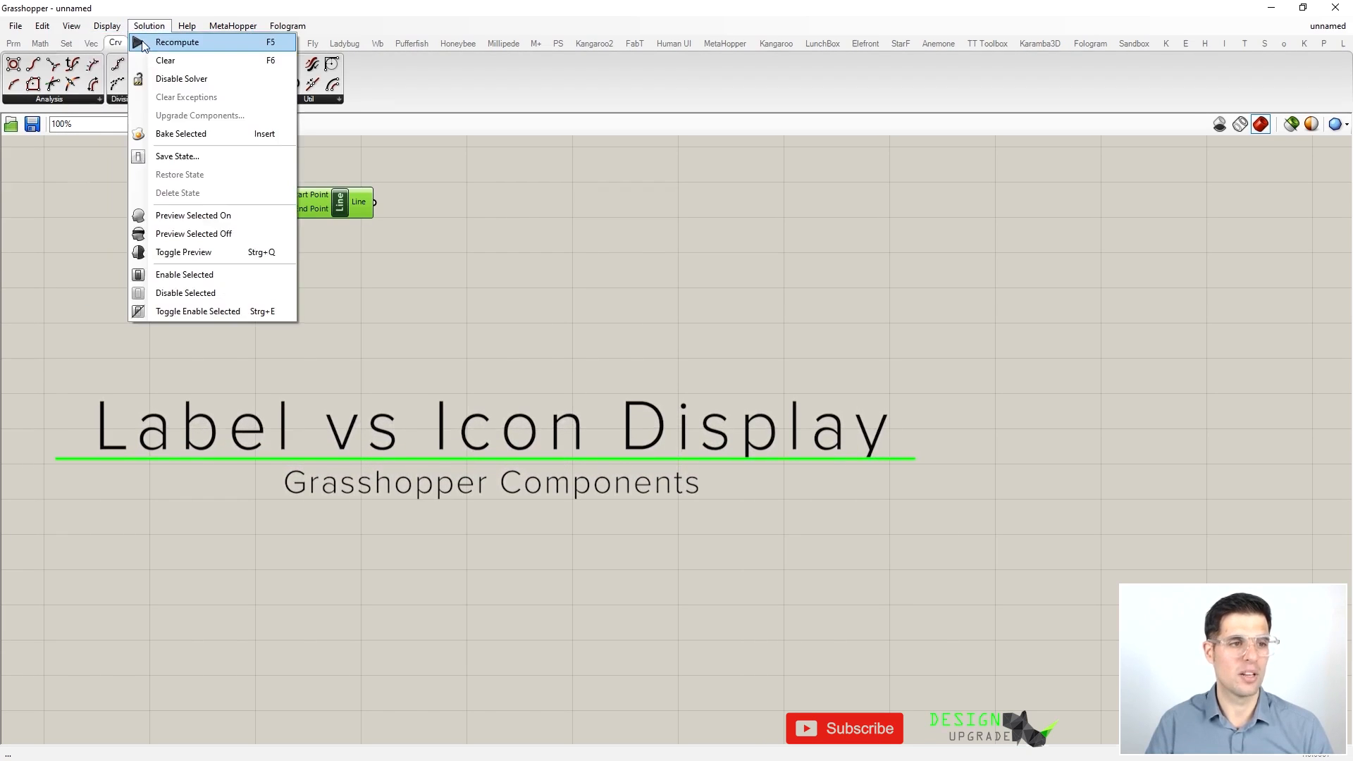
left_click(121, 79)
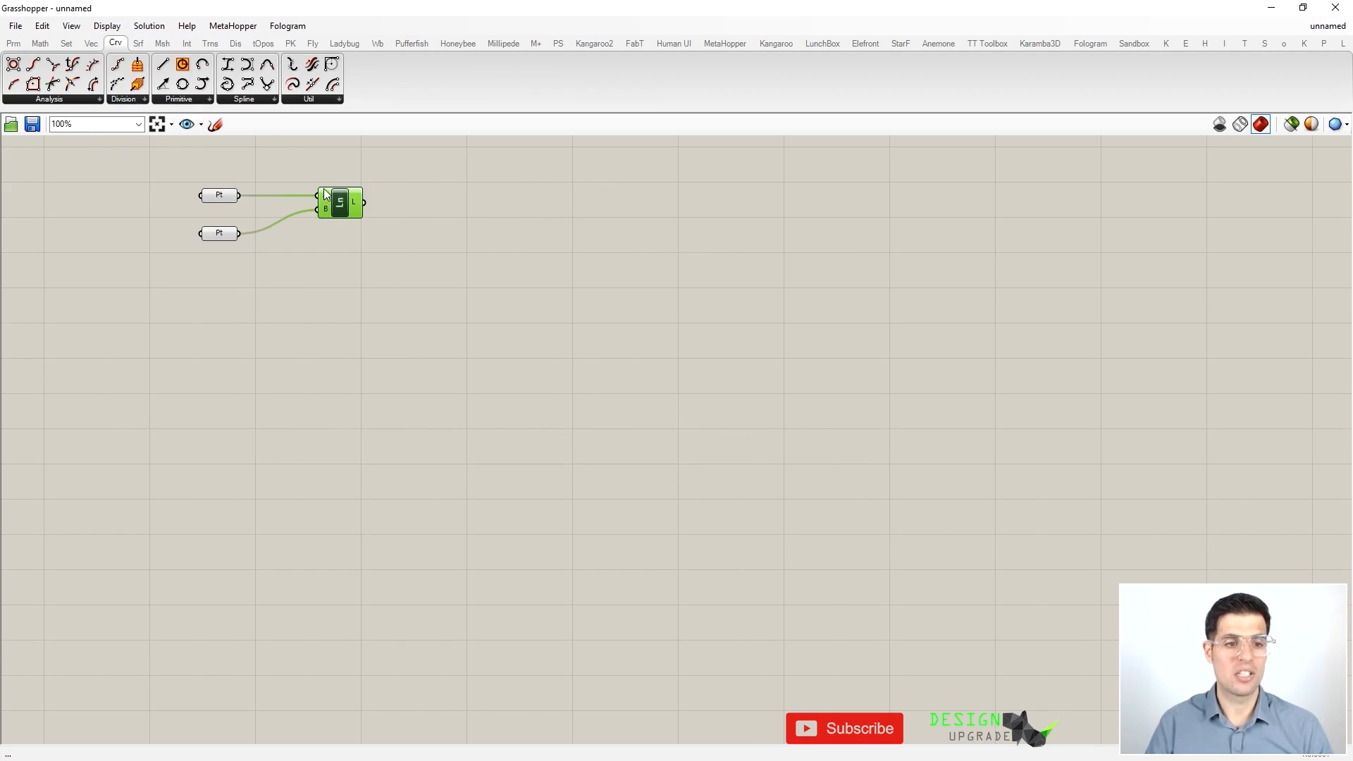
Step: Turn Draw Icons and Draw Full Names back on, and deselect the Line component
left_click(107, 26)
left_click(145, 42)
left_click(107, 26)
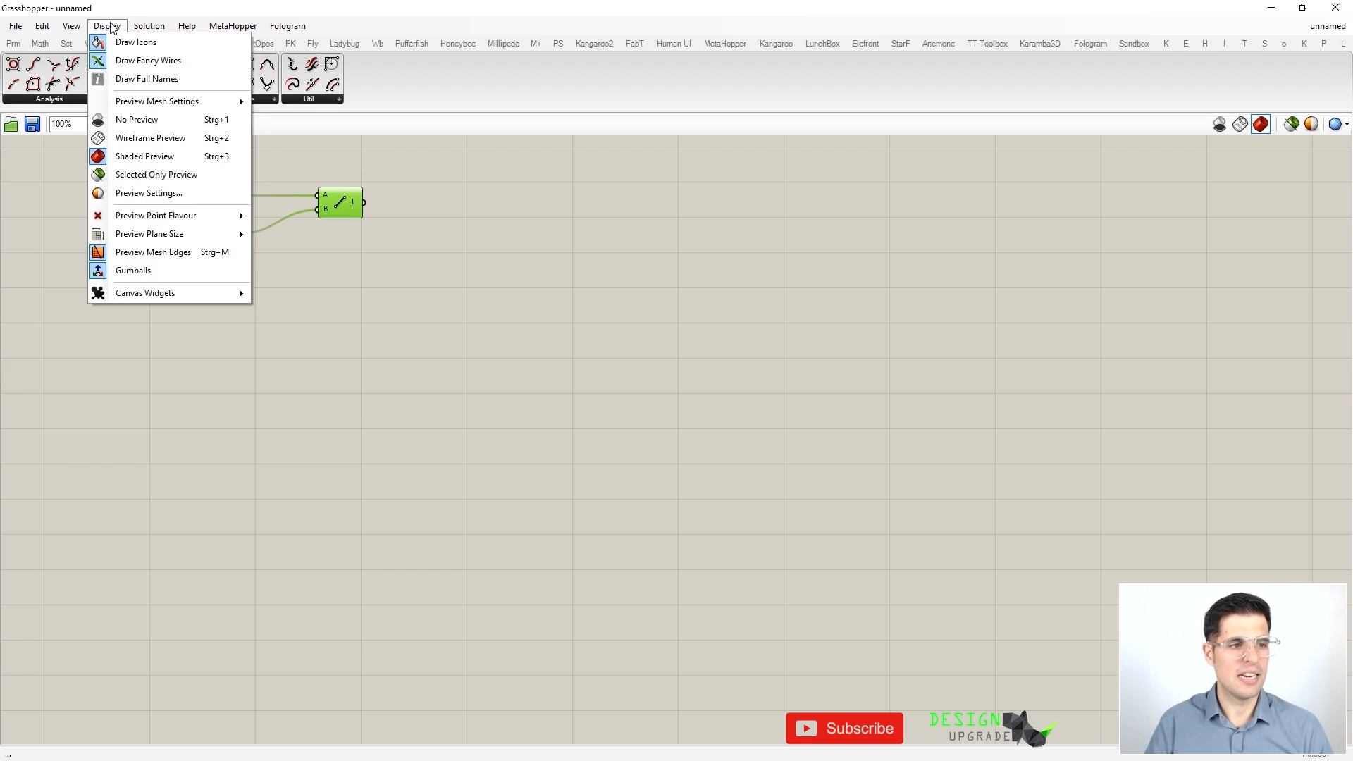
left_click(155, 80)
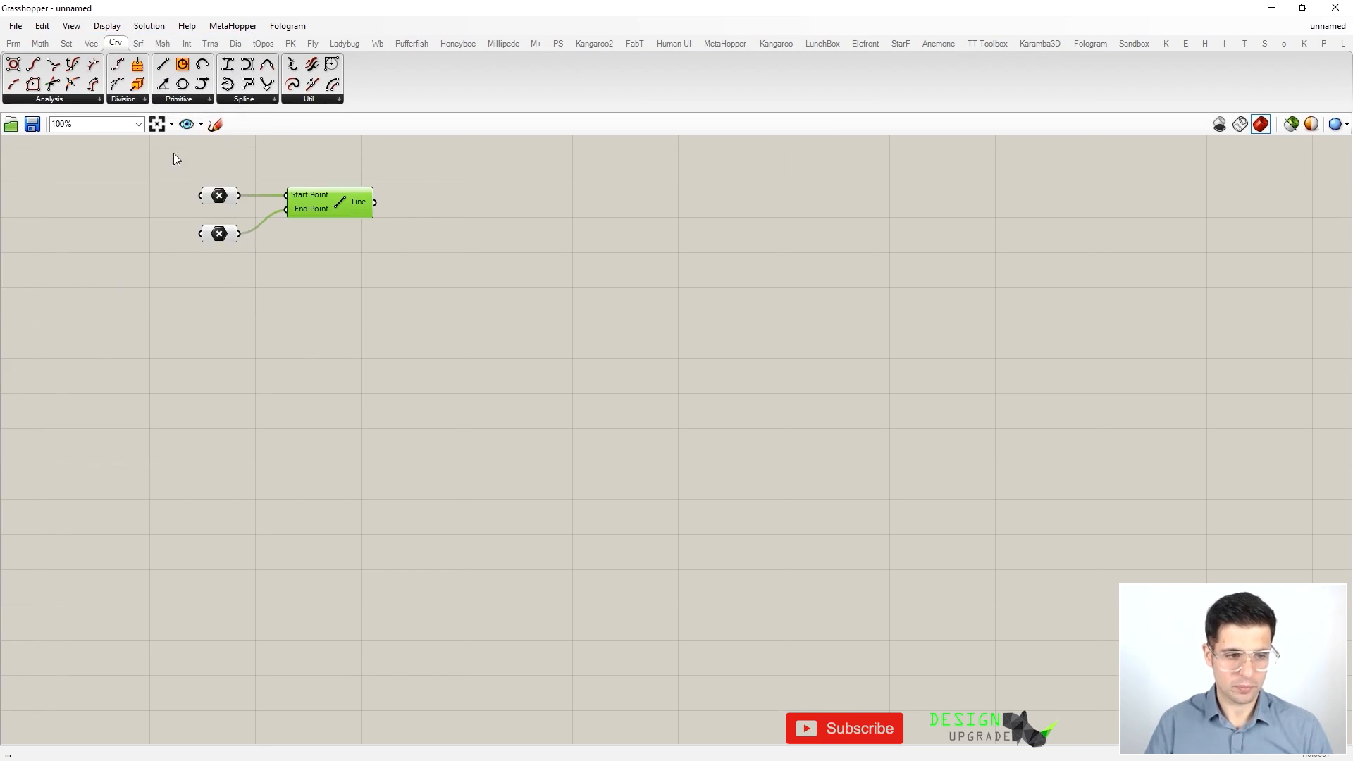
left_click(375, 268)
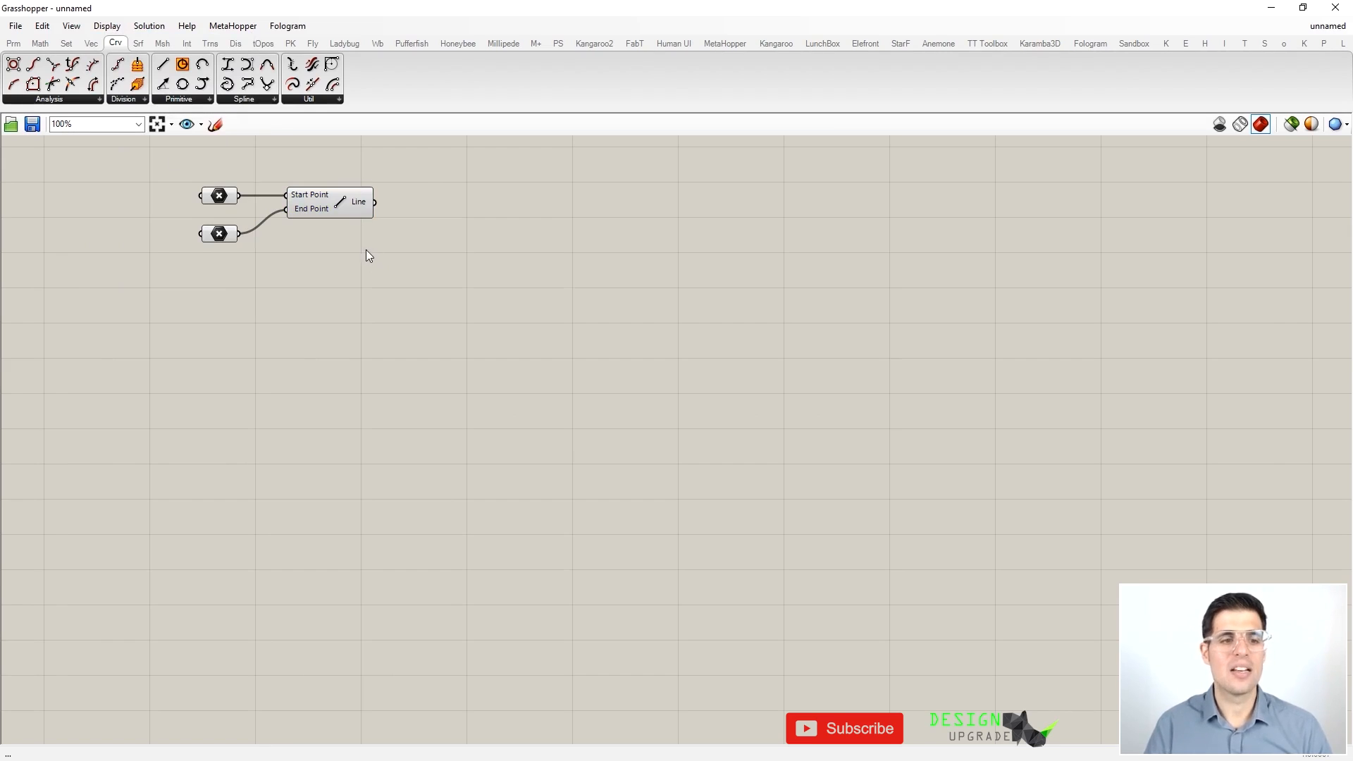
Step: Read the Line component's help description, close it, and reveal where the component is located in the component library
right_click(343, 207)
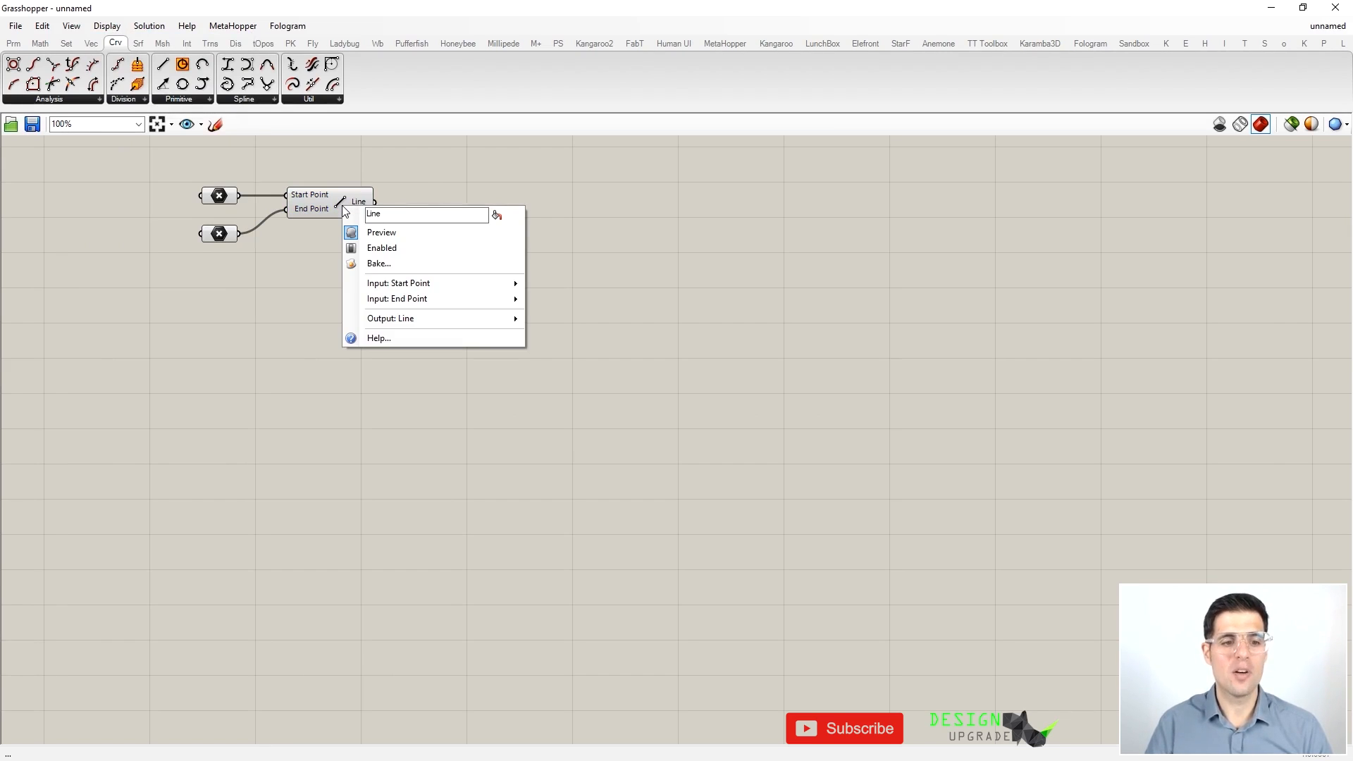
left_click(379, 338)
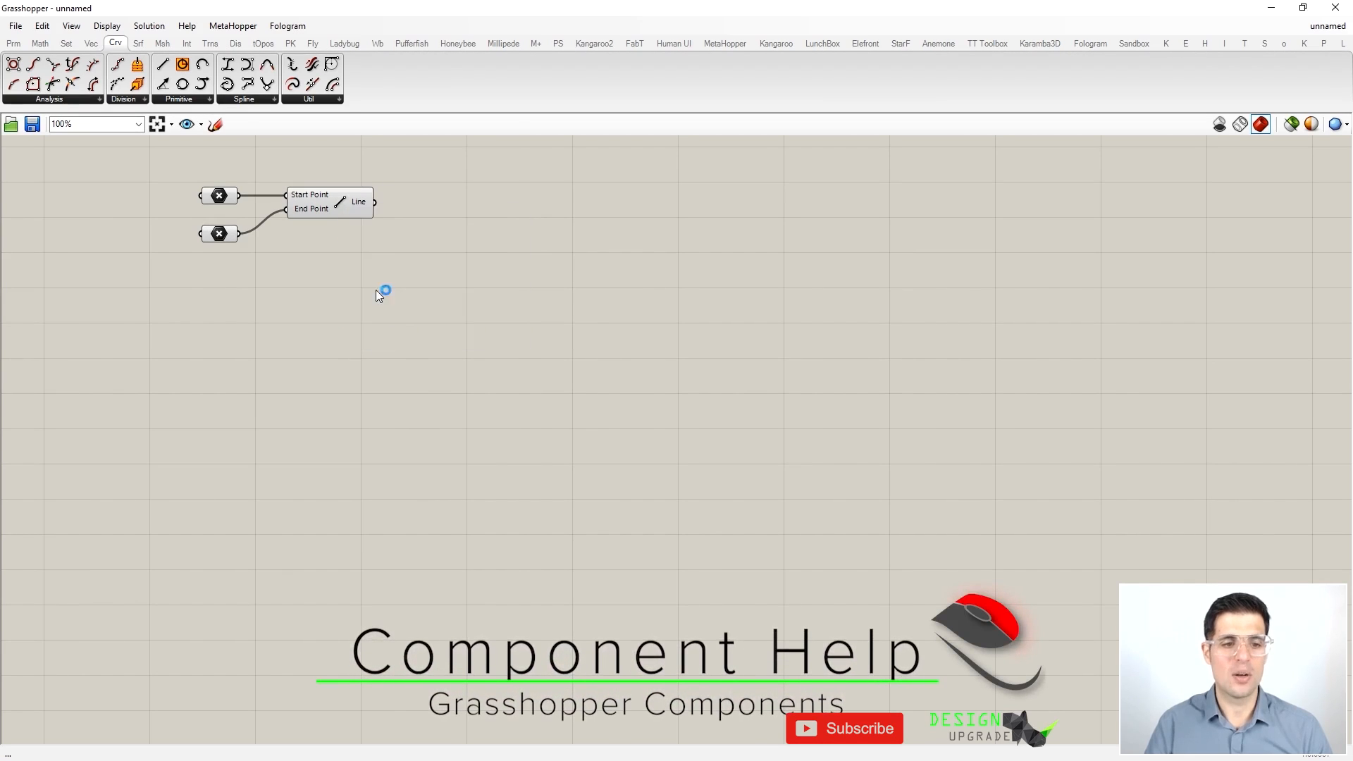
left_click_drag(360, 127, 595, 165)
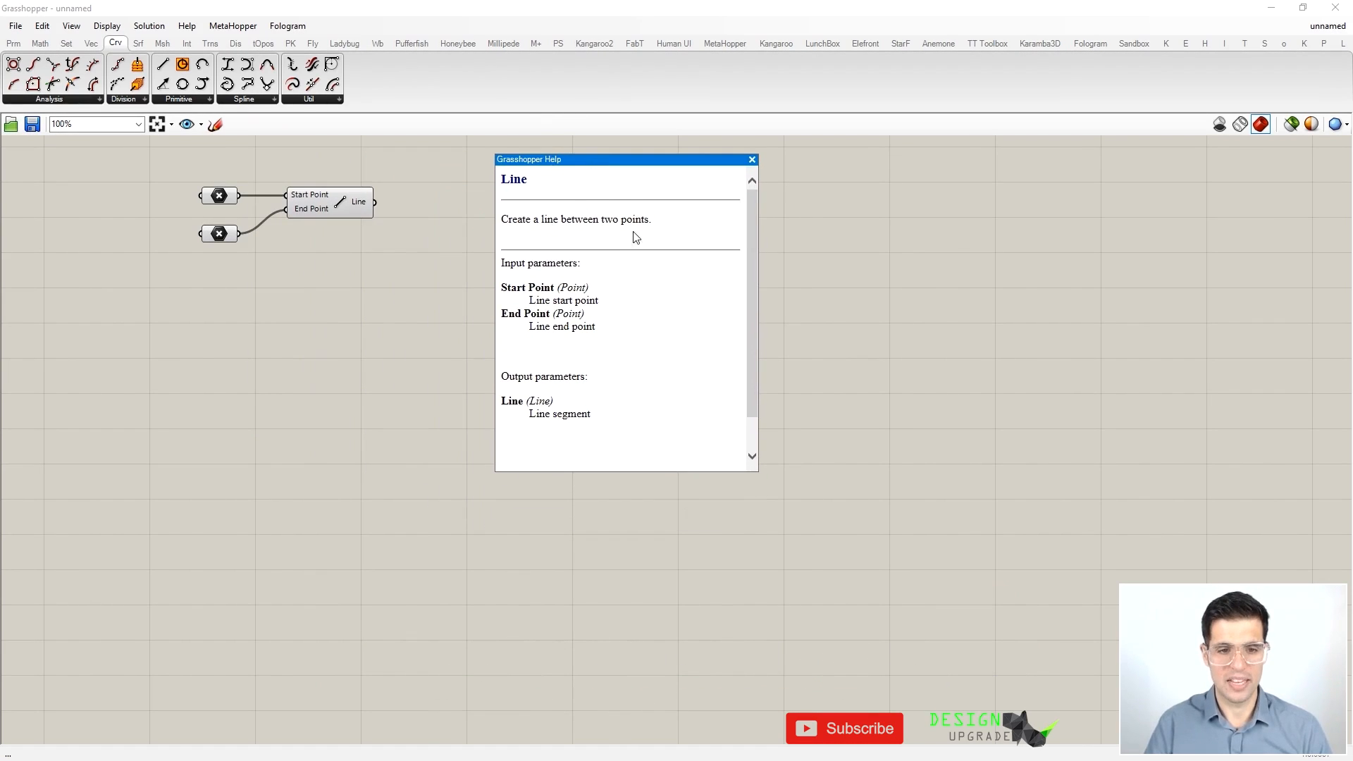
left_click_drag(658, 221, 496, 221)
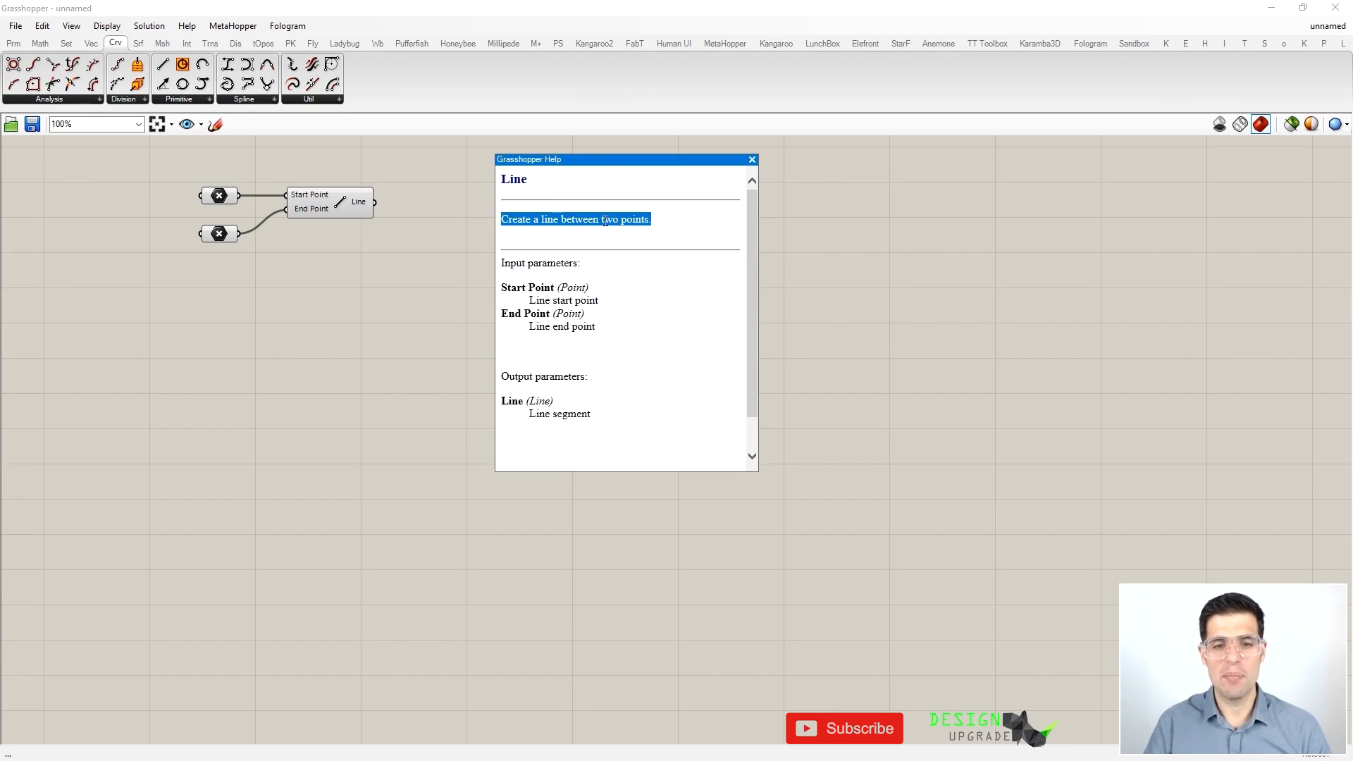
left_click(752, 159)
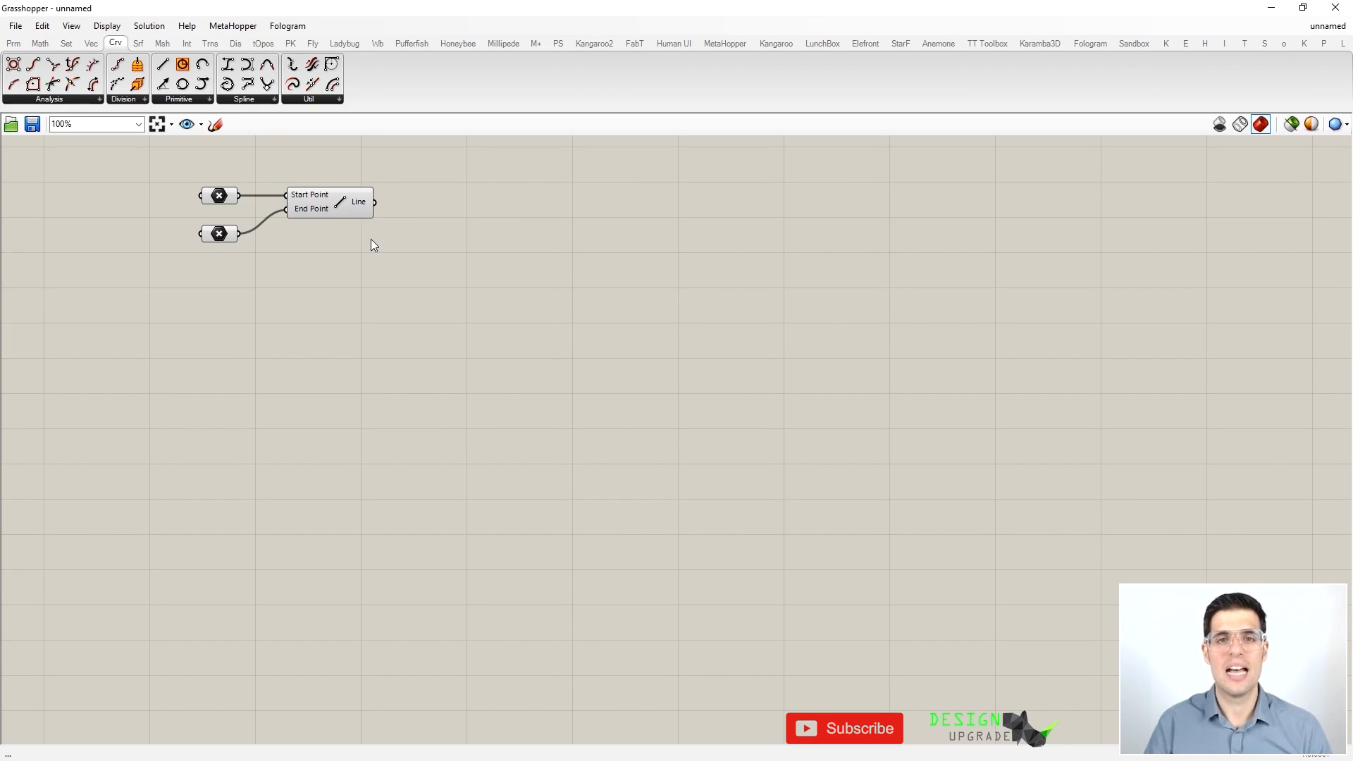
key("ctrl+alt")
left_click(340, 203, "ctrl+alt")
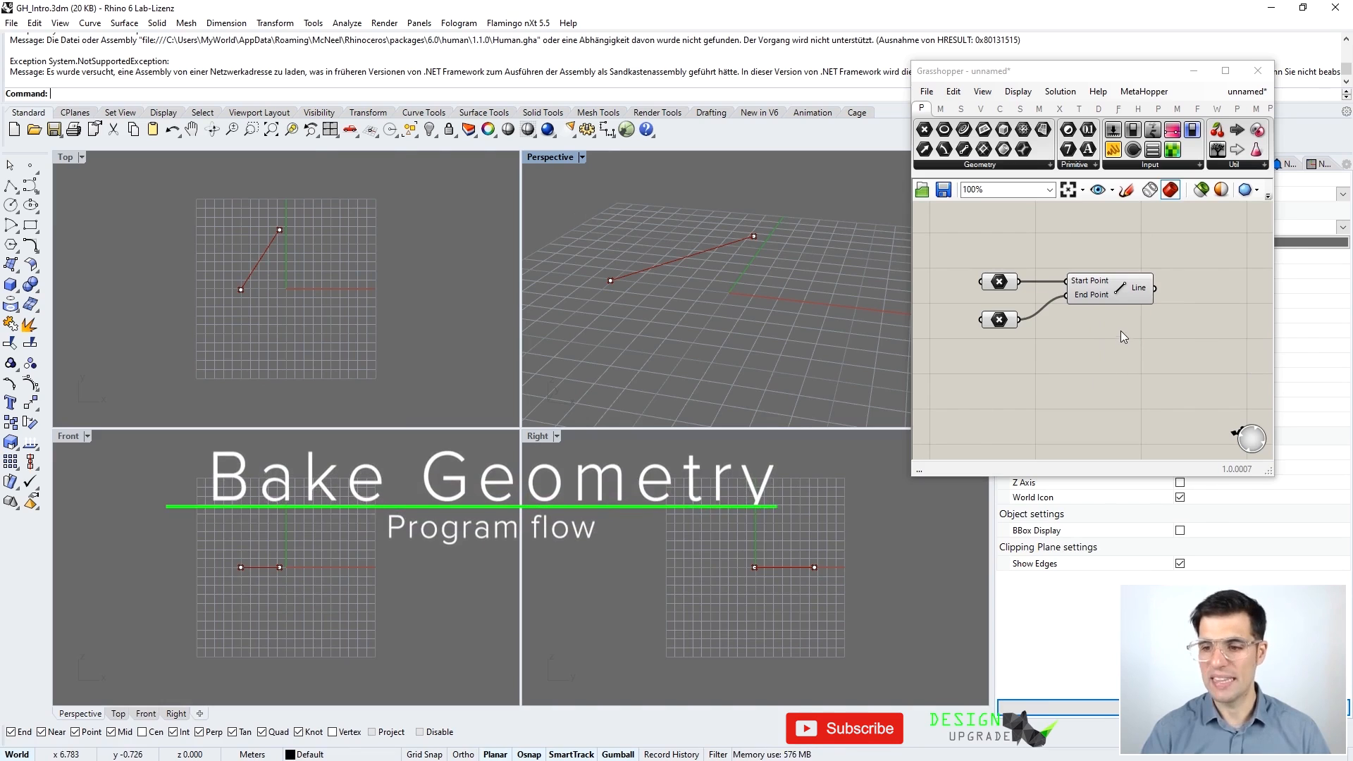
Step: Bake the Line component's geometry into Rhino on the Default layer
right_click(1119, 290)
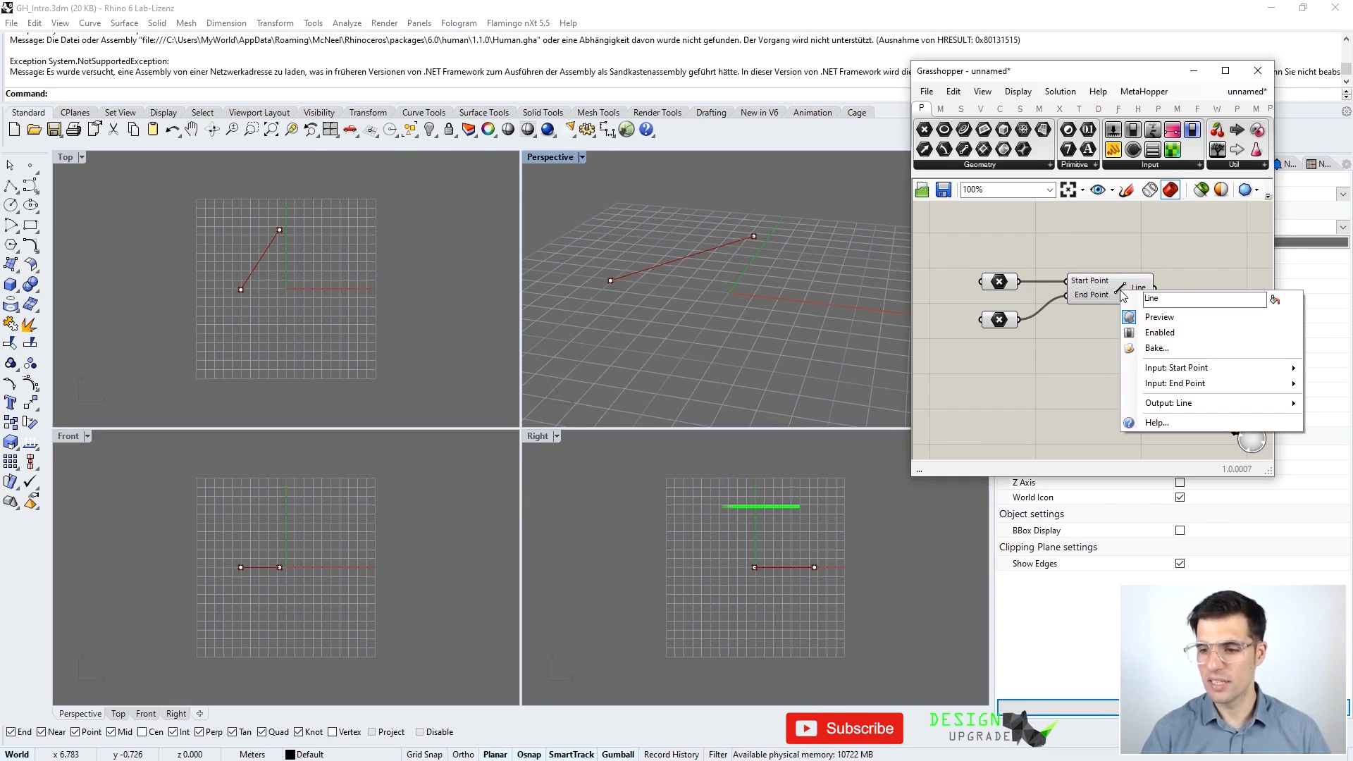
left_click(1156, 348)
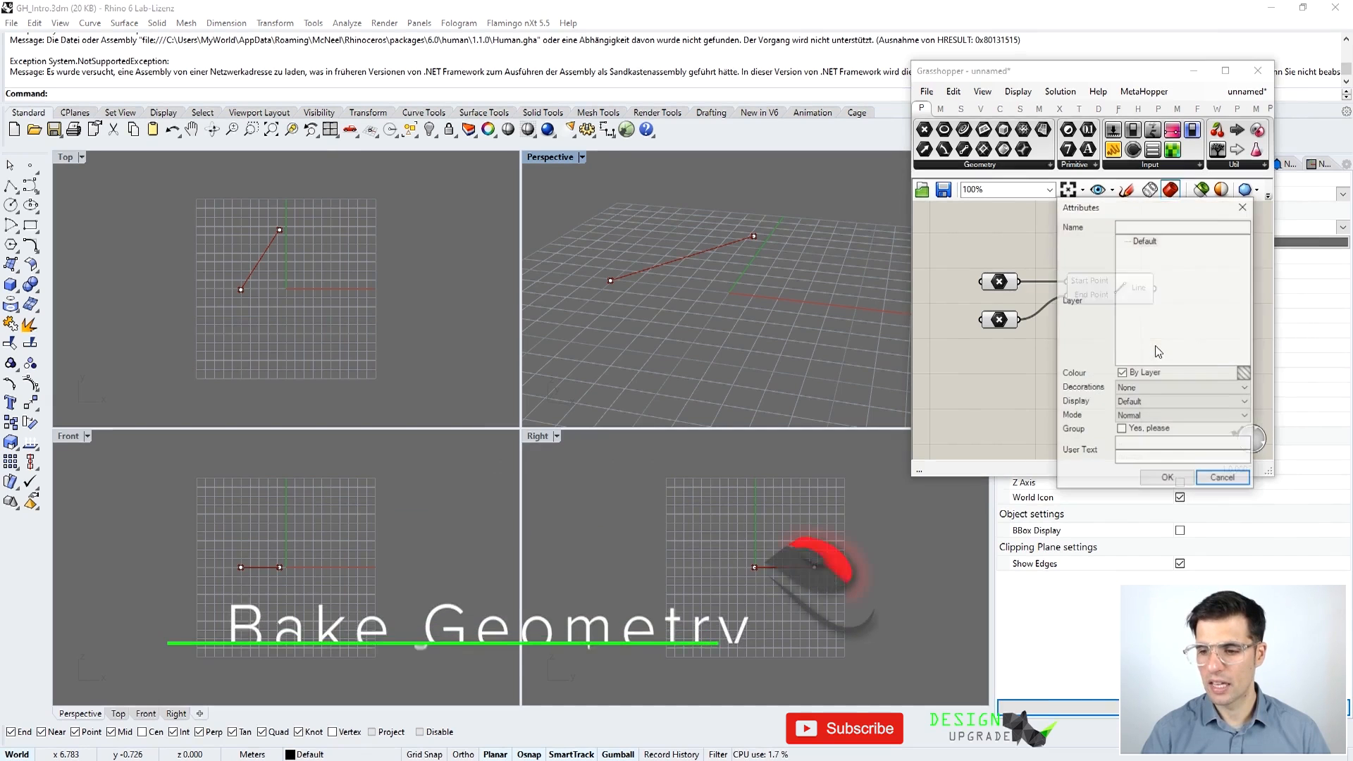
left_click(1148, 243)
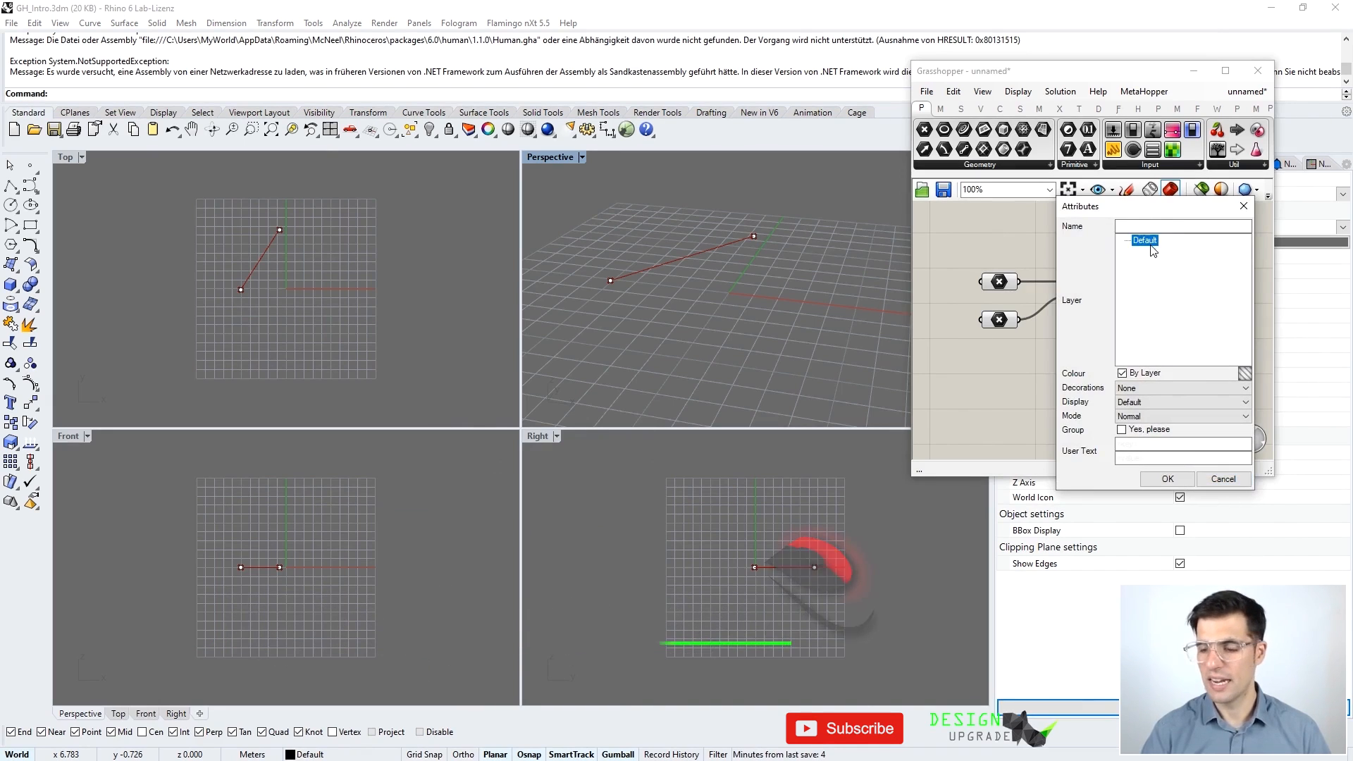
left_click(1168, 478)
left_click(712, 278)
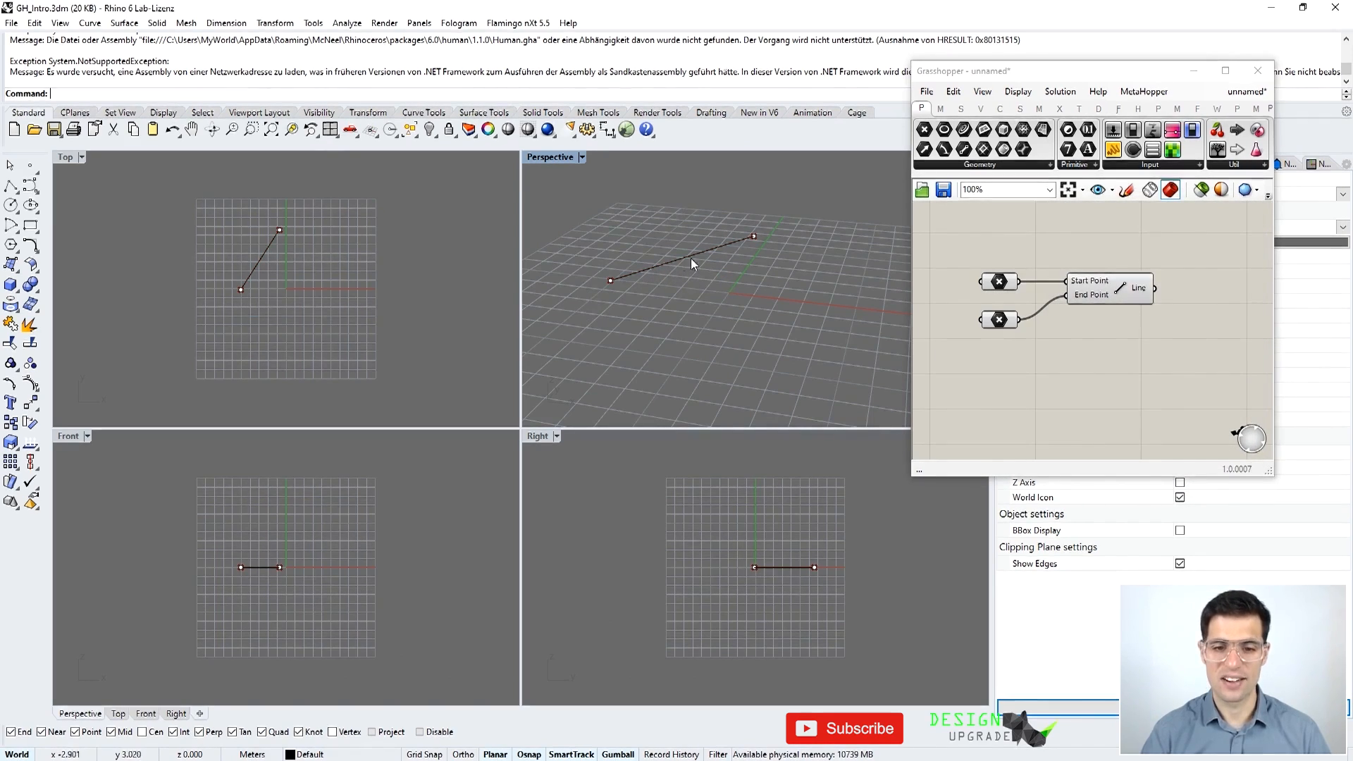
Step: Move the baked line away from its Grasshopper preview toward the front of the grid, and raise its far endpoint vertically
left_click(722, 247)
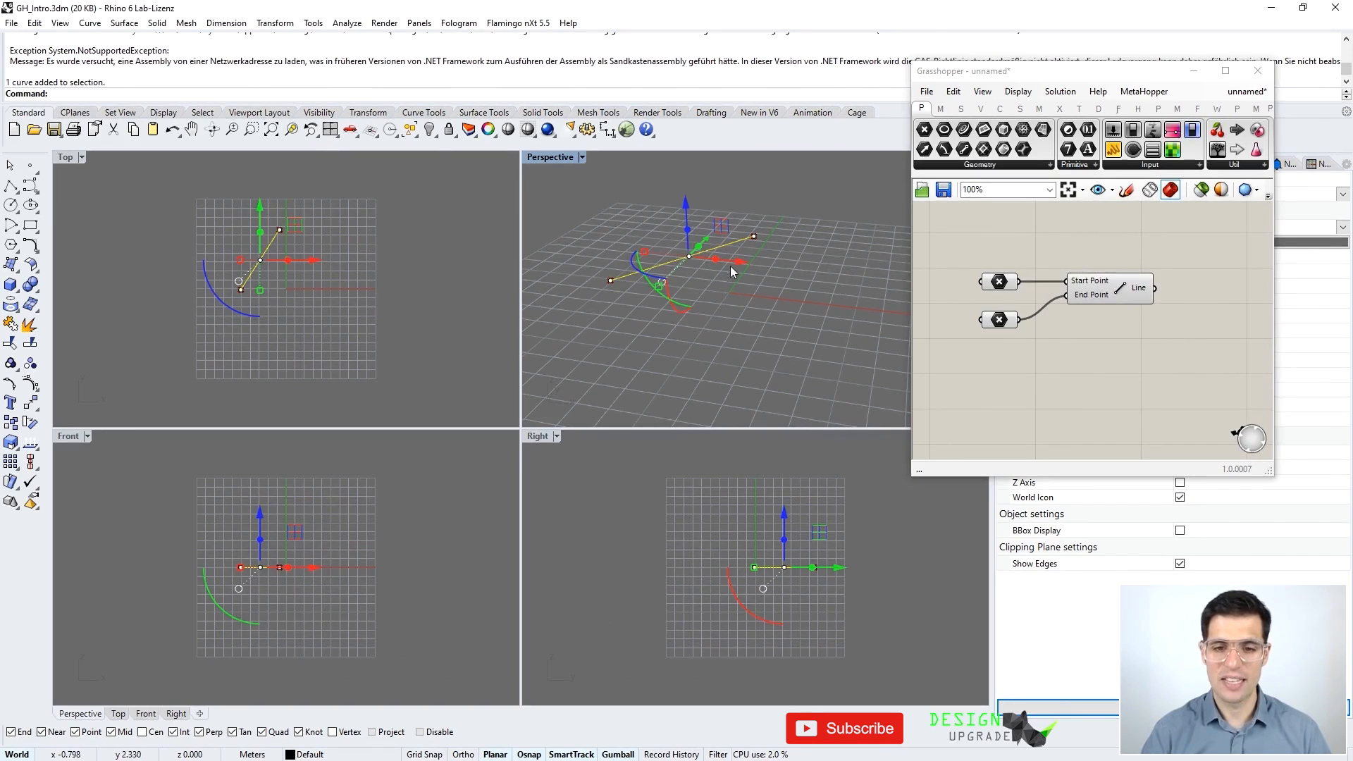
key("alt")
left_click_drag(739, 262, 708, 272)
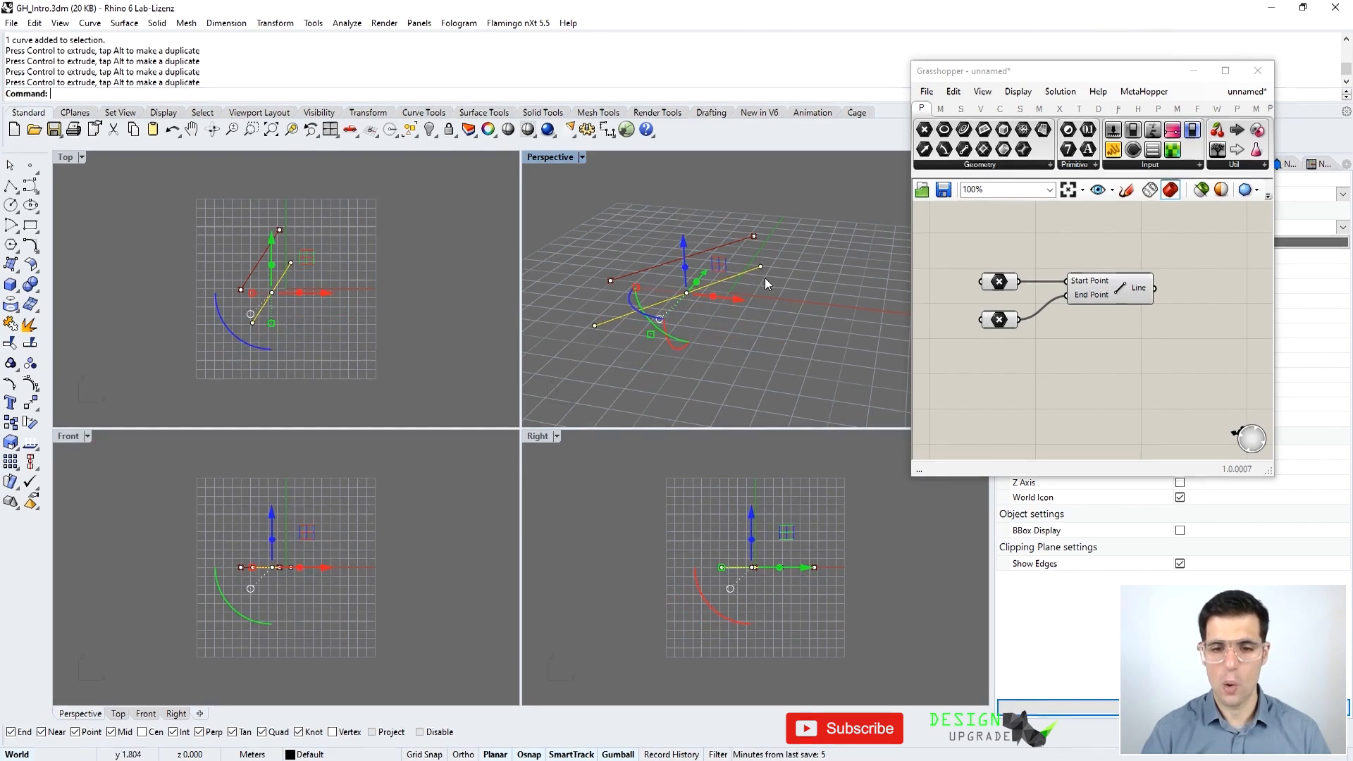
left_click(760, 266)
left_click_drag(761, 224, 760, 169)
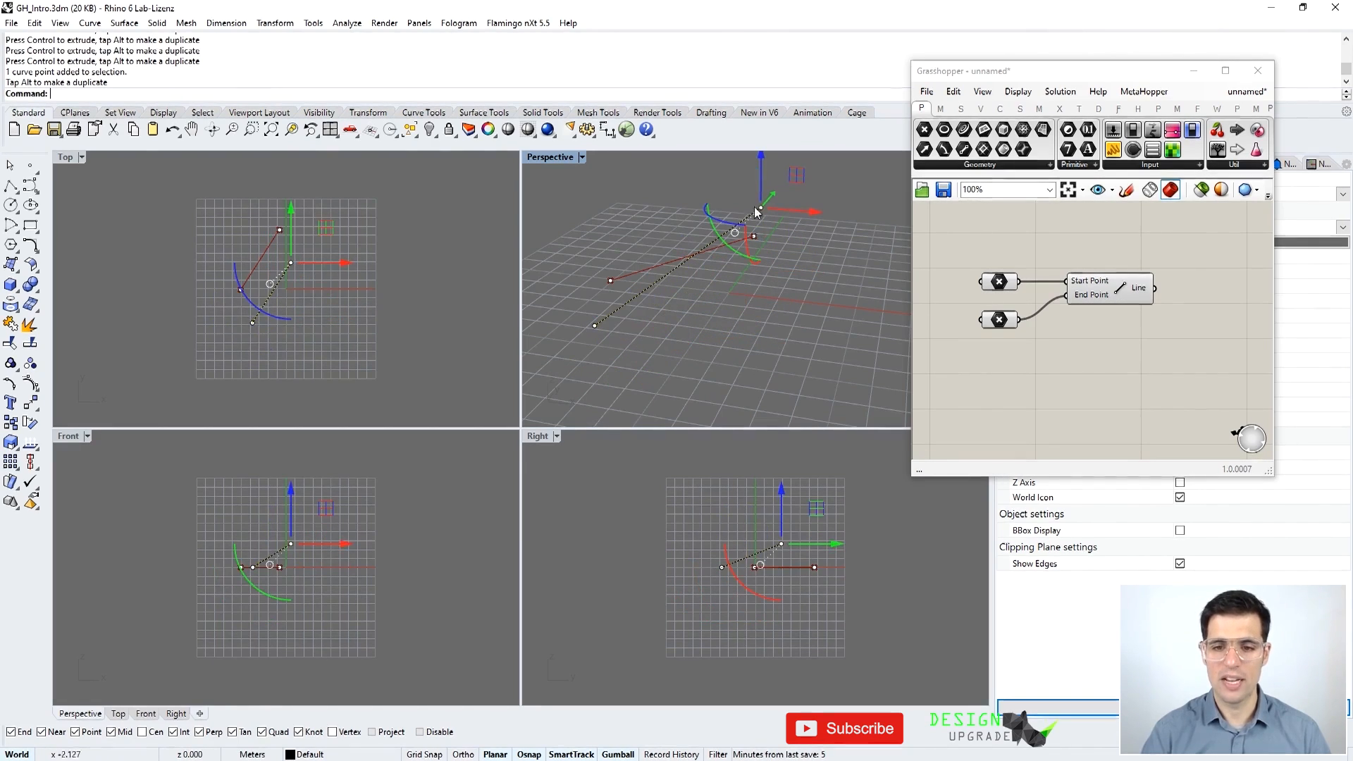
Step: Select the edited baked line and delete it from the Rhino model
left_click(719, 294)
left_click(627, 300)
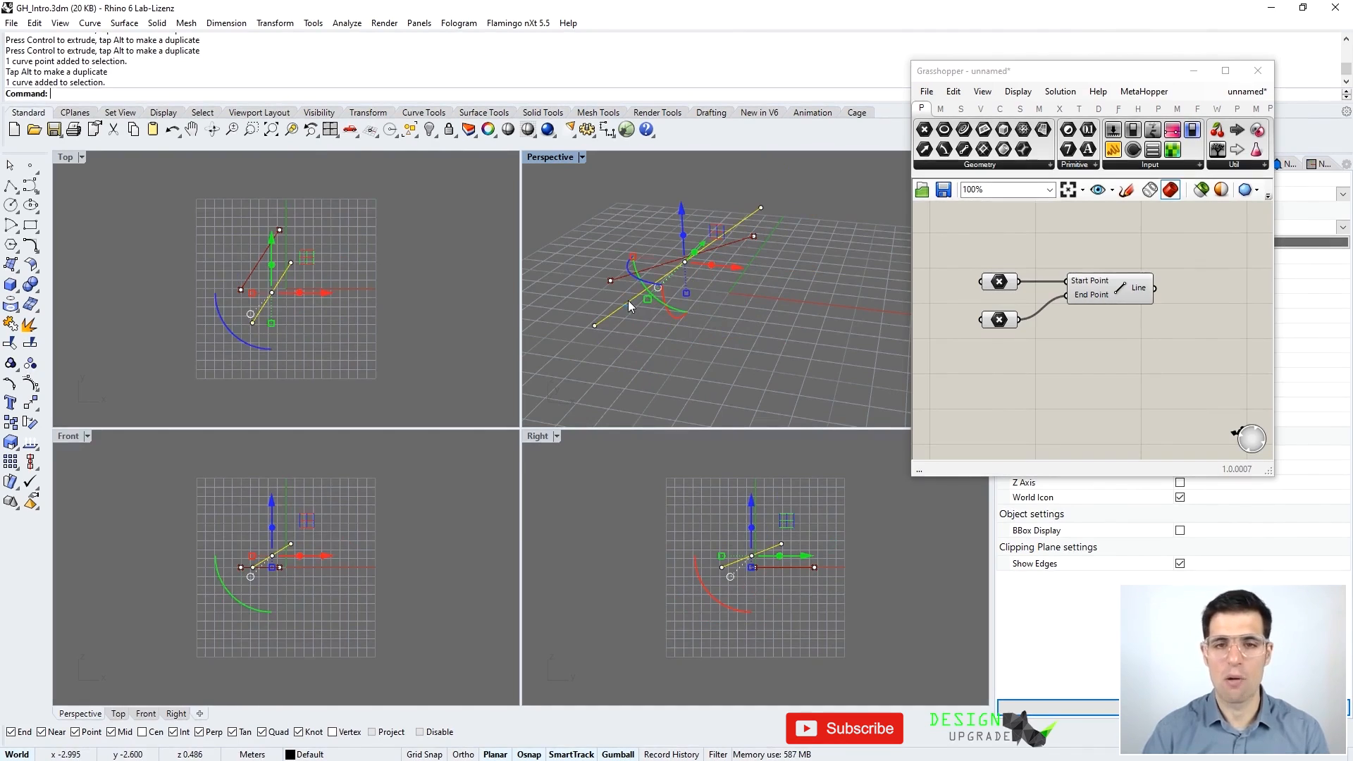
key("Delete")
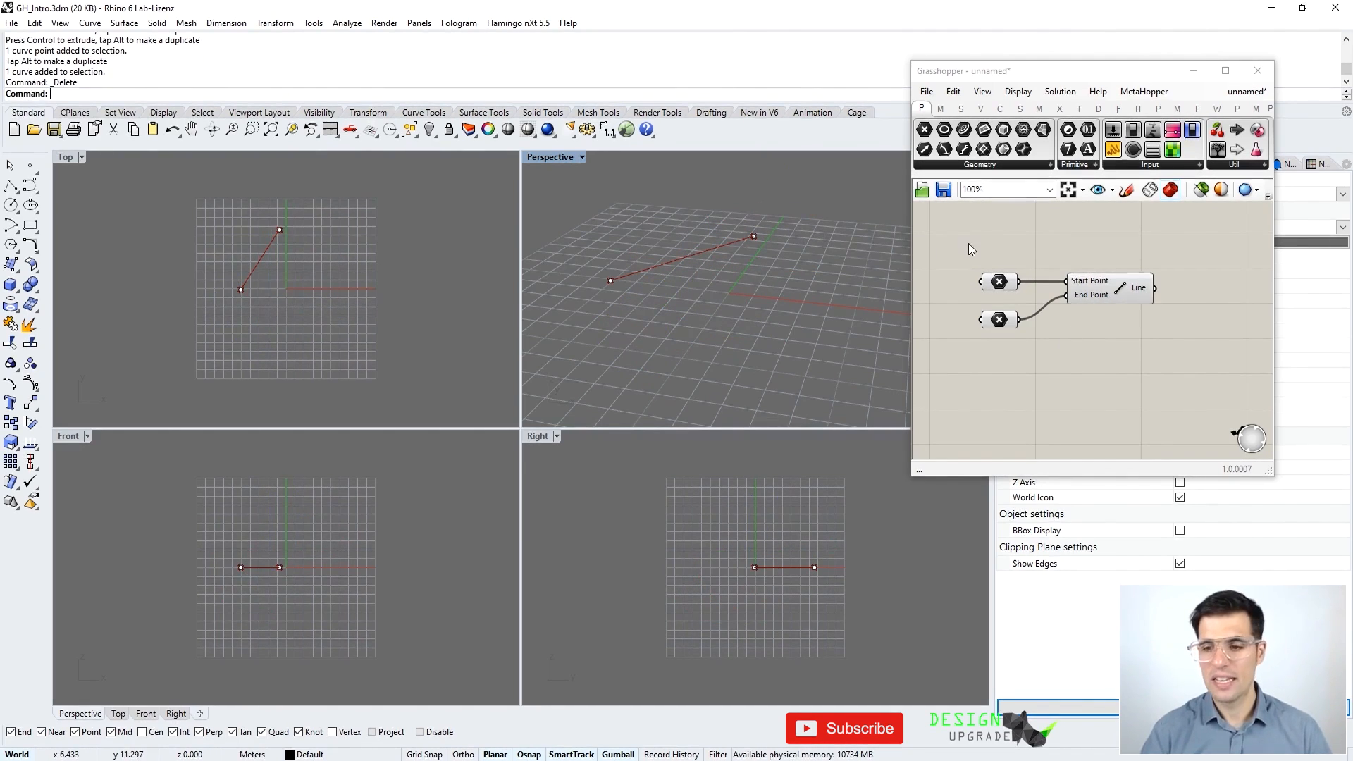
Step: Examine the link between the Start Point parameter and its Rhino point by selecting and deselecting each one
left_click(999, 285)
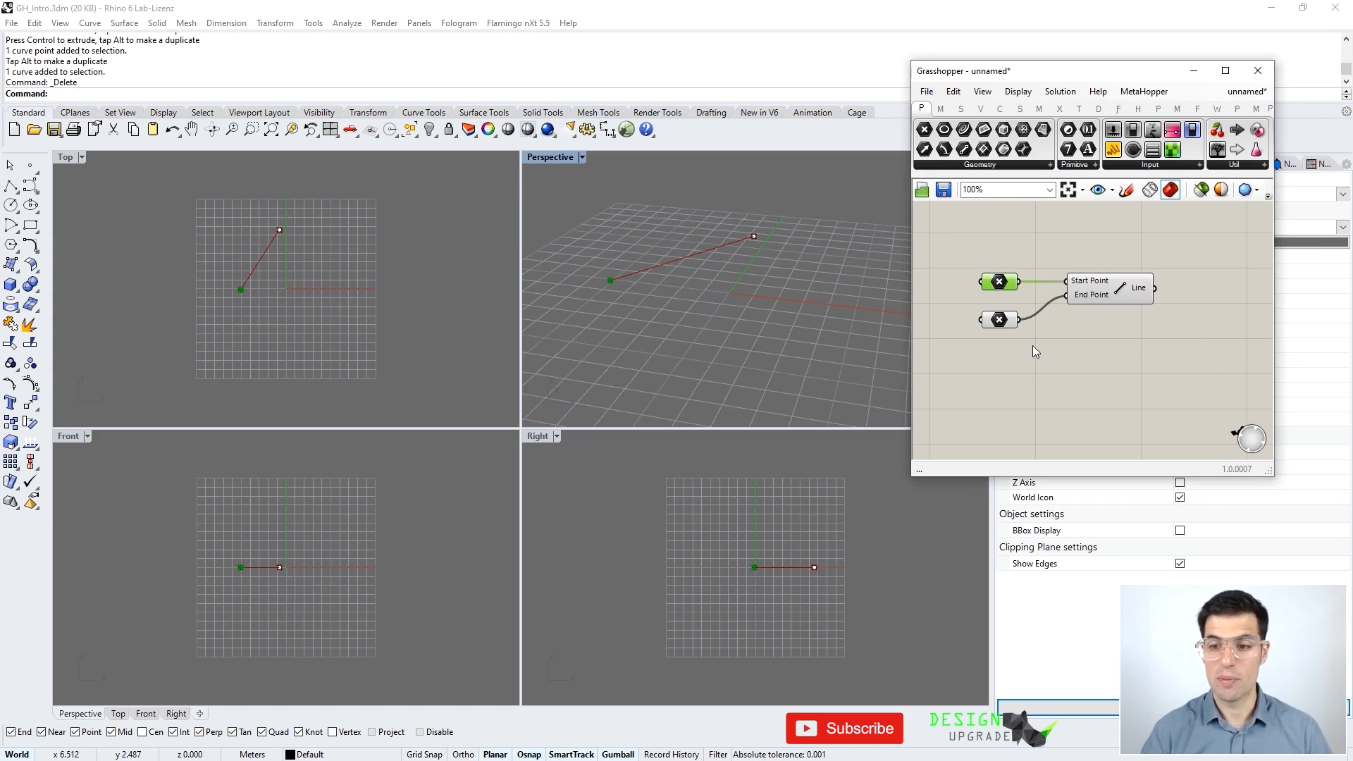
left_click(955, 281)
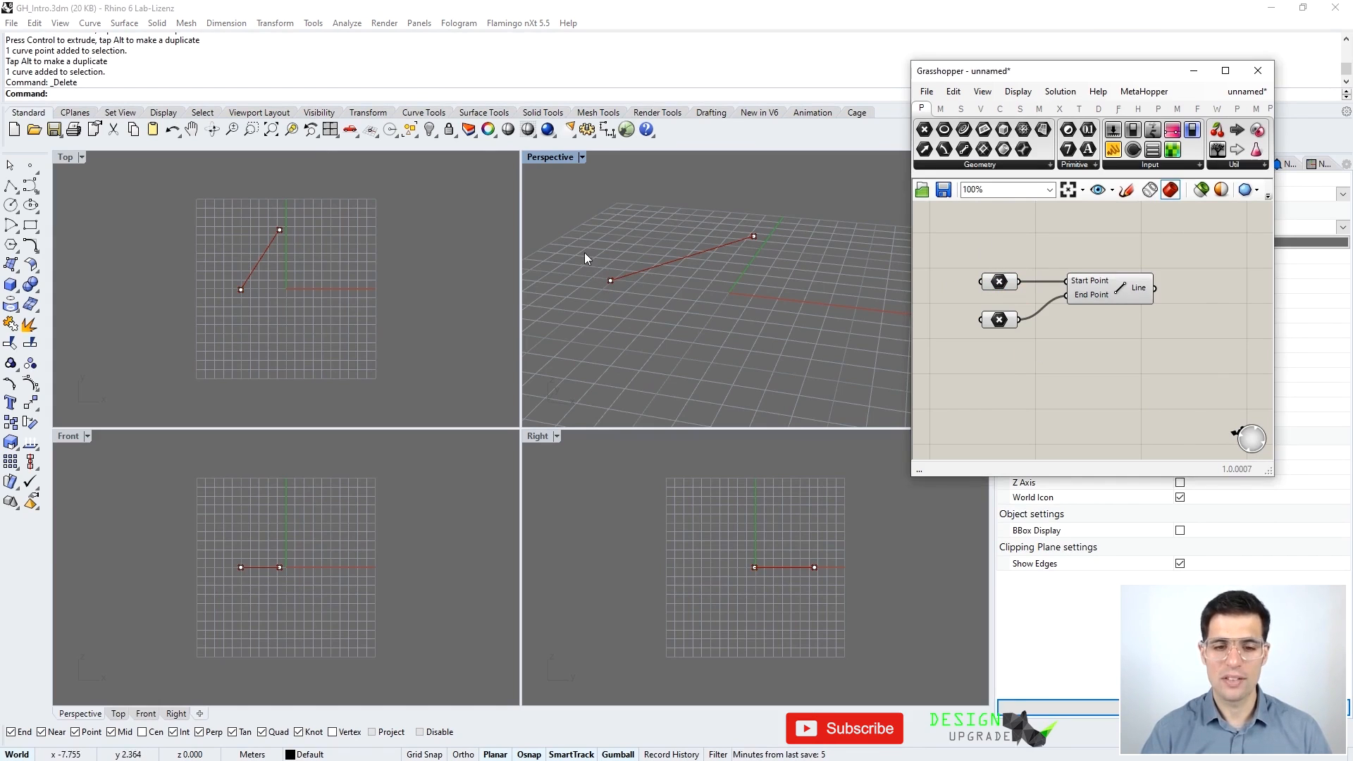
left_click(609, 279)
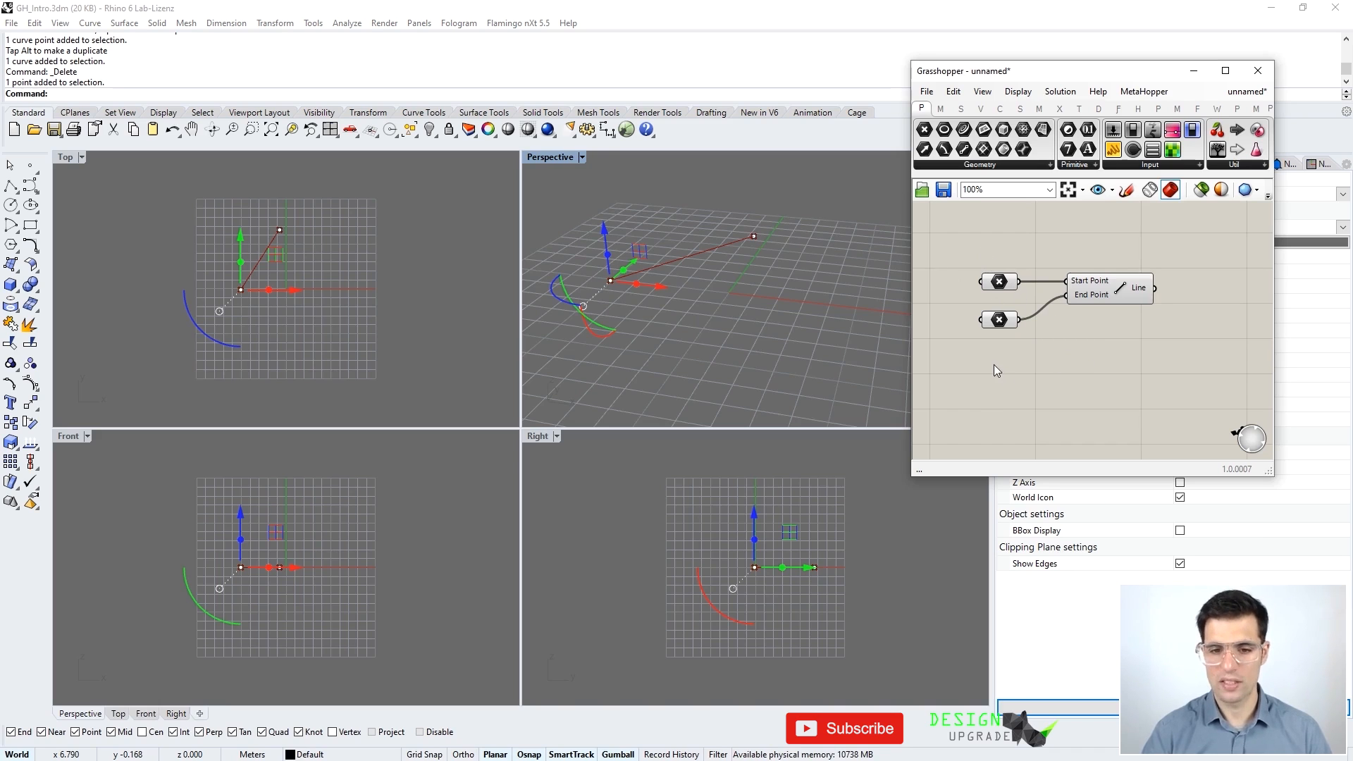
left_click(695, 307)
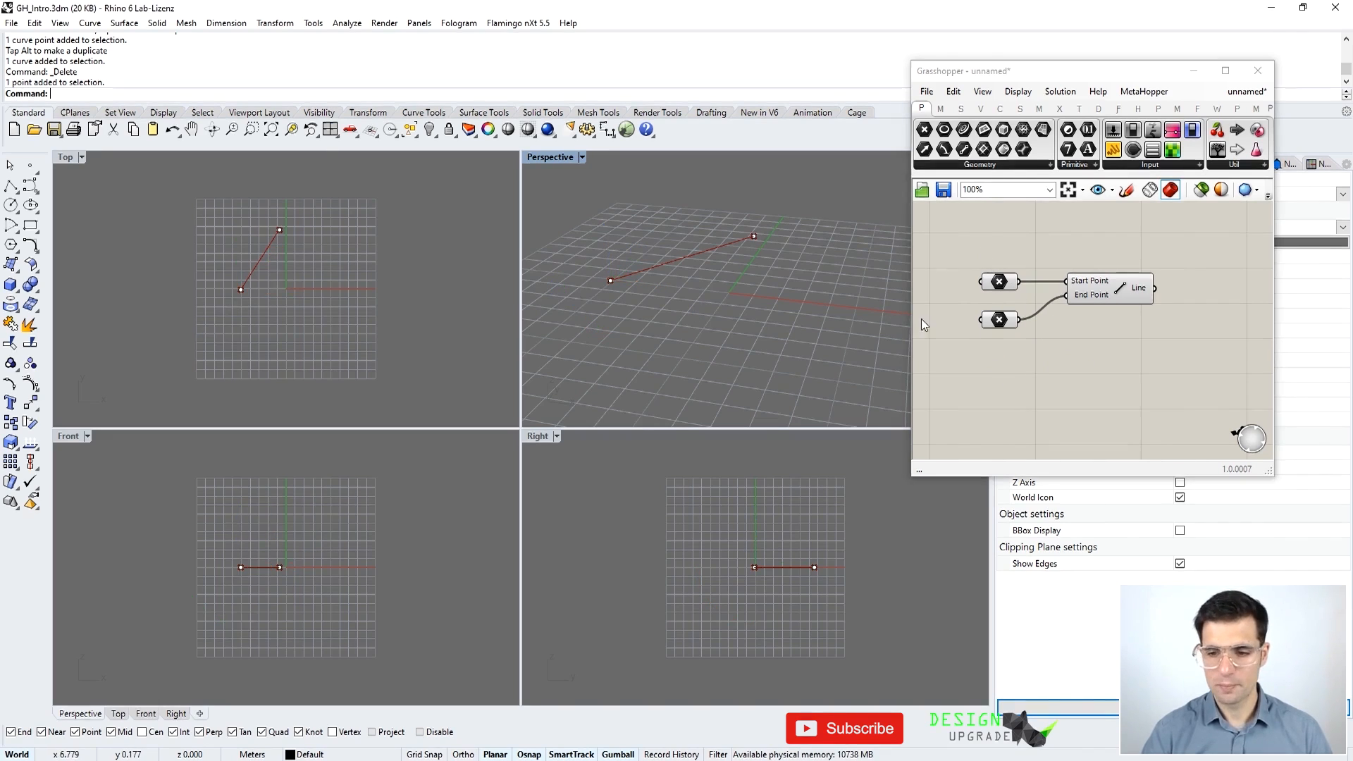
Step: Internalise the data of the Point parameter feeding End Point, and check the other parameter against its referenced Rhino point
right_click(990, 322)
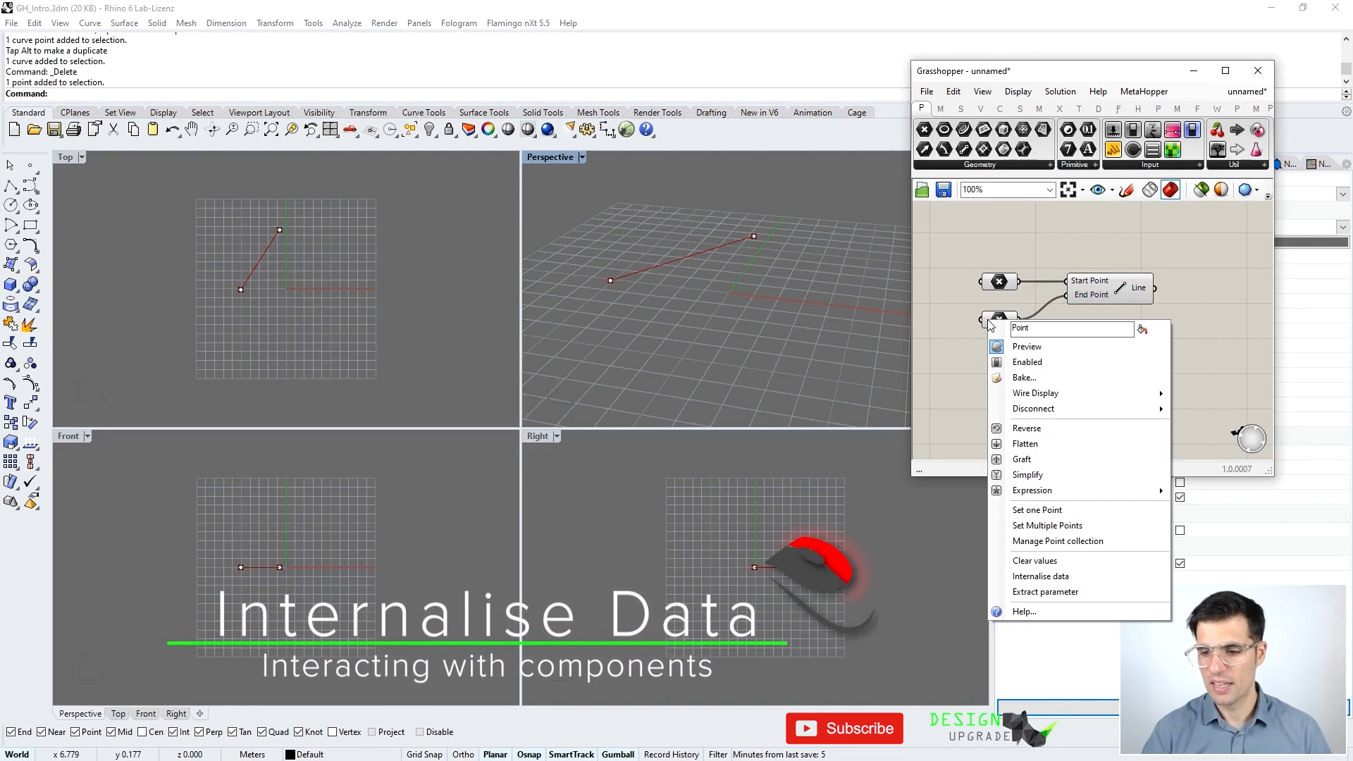
left_click(1090, 576)
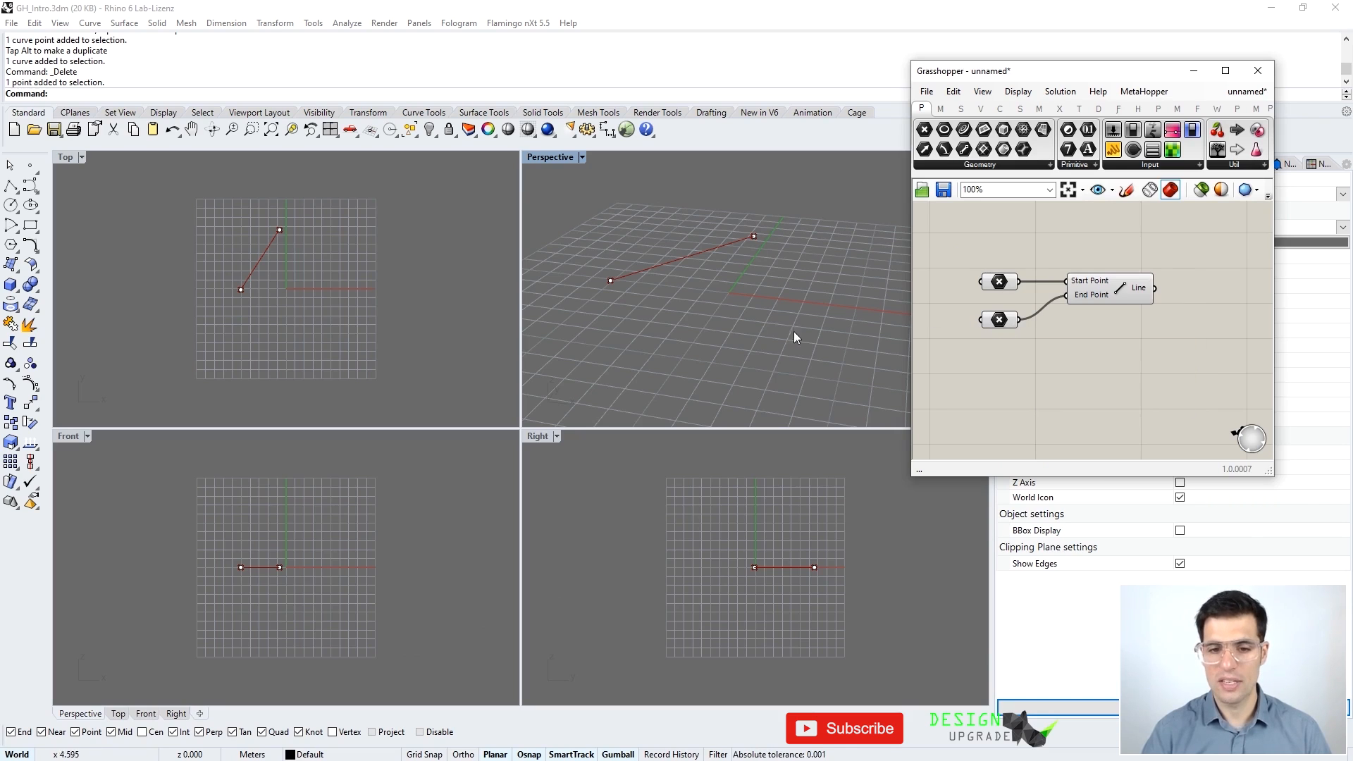
left_click(611, 281)
left_click(835, 287)
left_click(999, 282)
left_click(1002, 360)
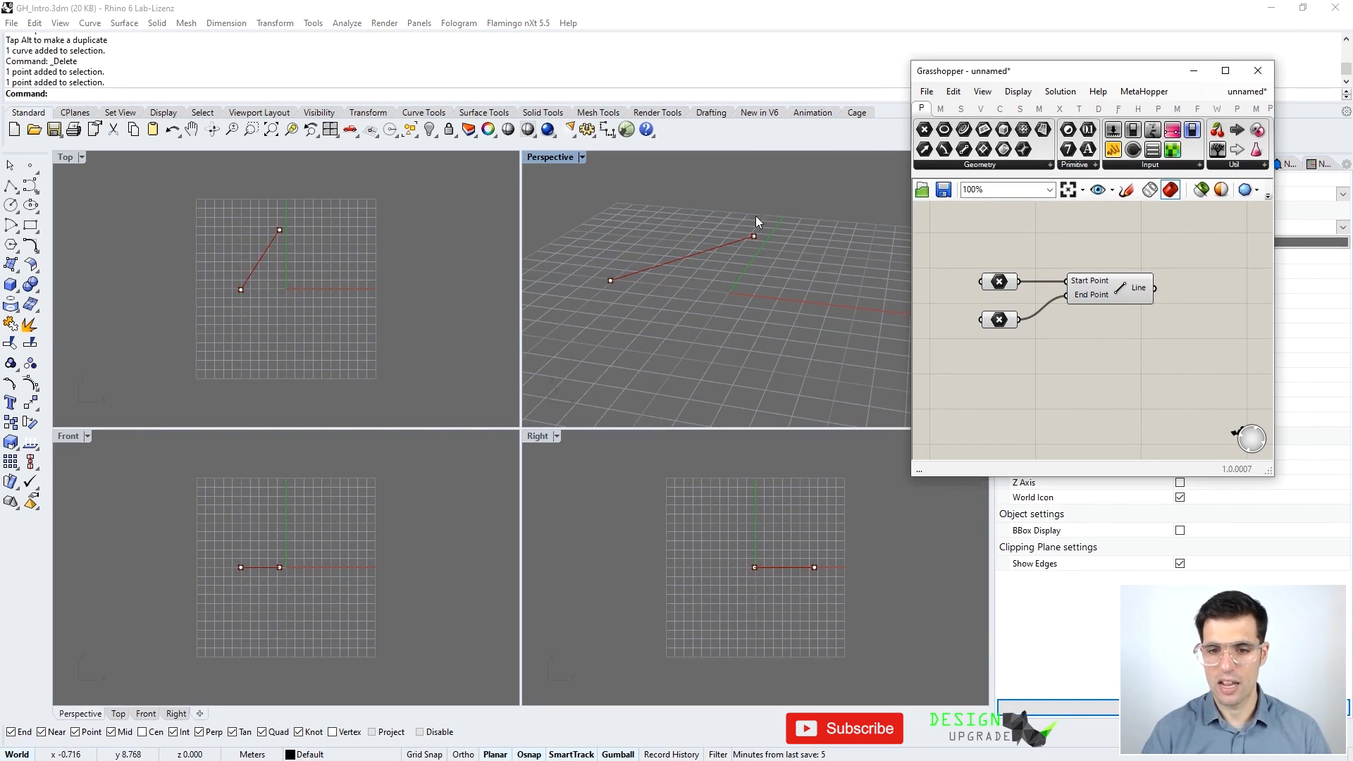
Step: Move the Rhino point at the line's far end toward the front of the grid, just past the red X axis
left_click_drag(724, 200, 813, 284)
left_click(814, 292)
left_click_drag(724, 185, 809, 277)
left_click_drag(767, 219, 836, 327)
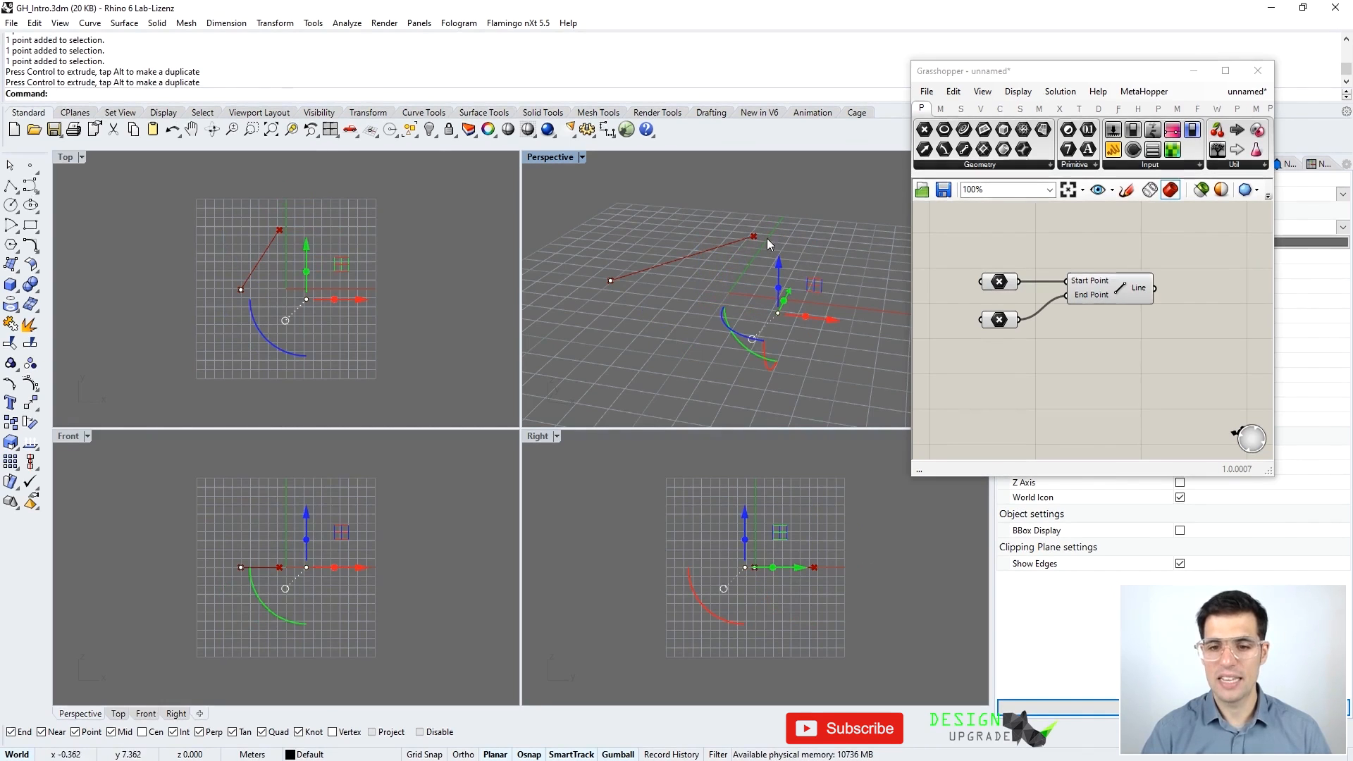
Step: Highlight the internalised point through its Point parameter, deselect it, and undo the Internalise data operation
left_click(1008, 321)
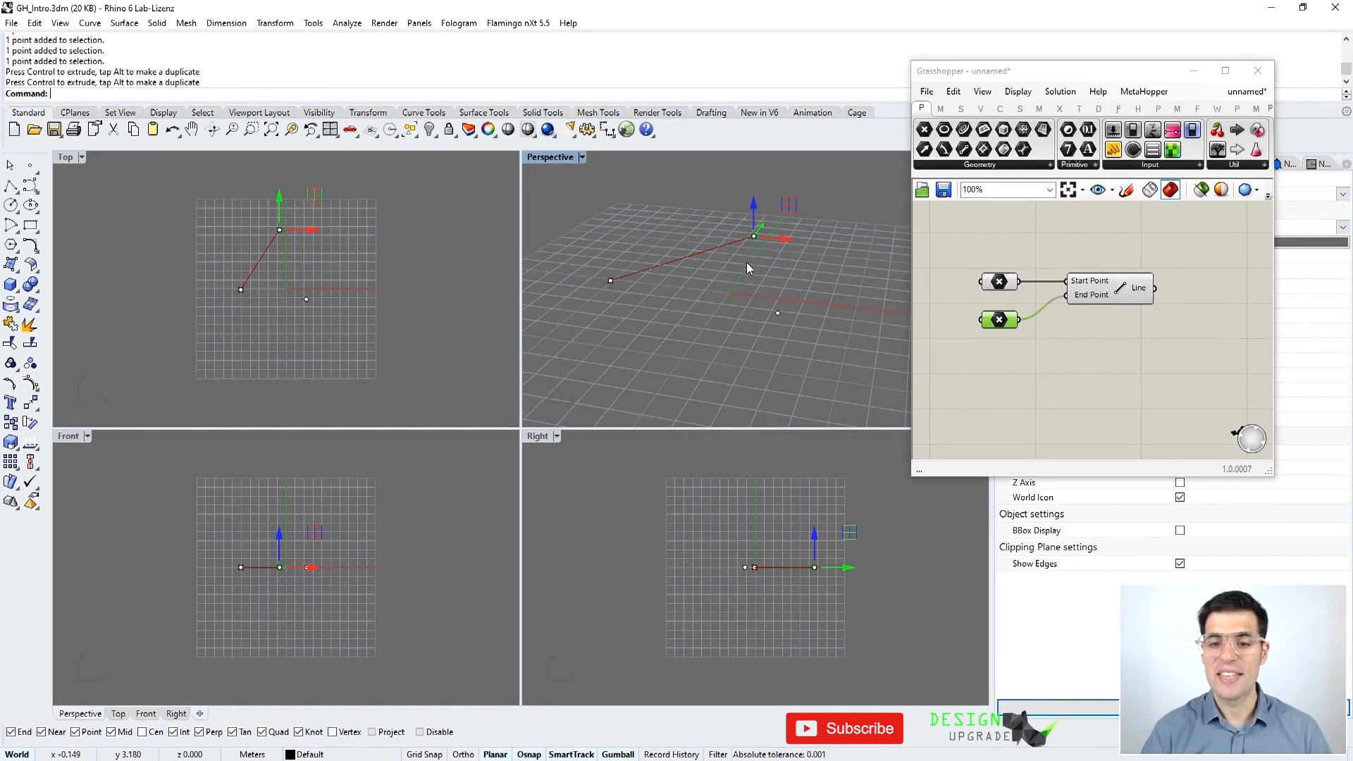
left_click(984, 361)
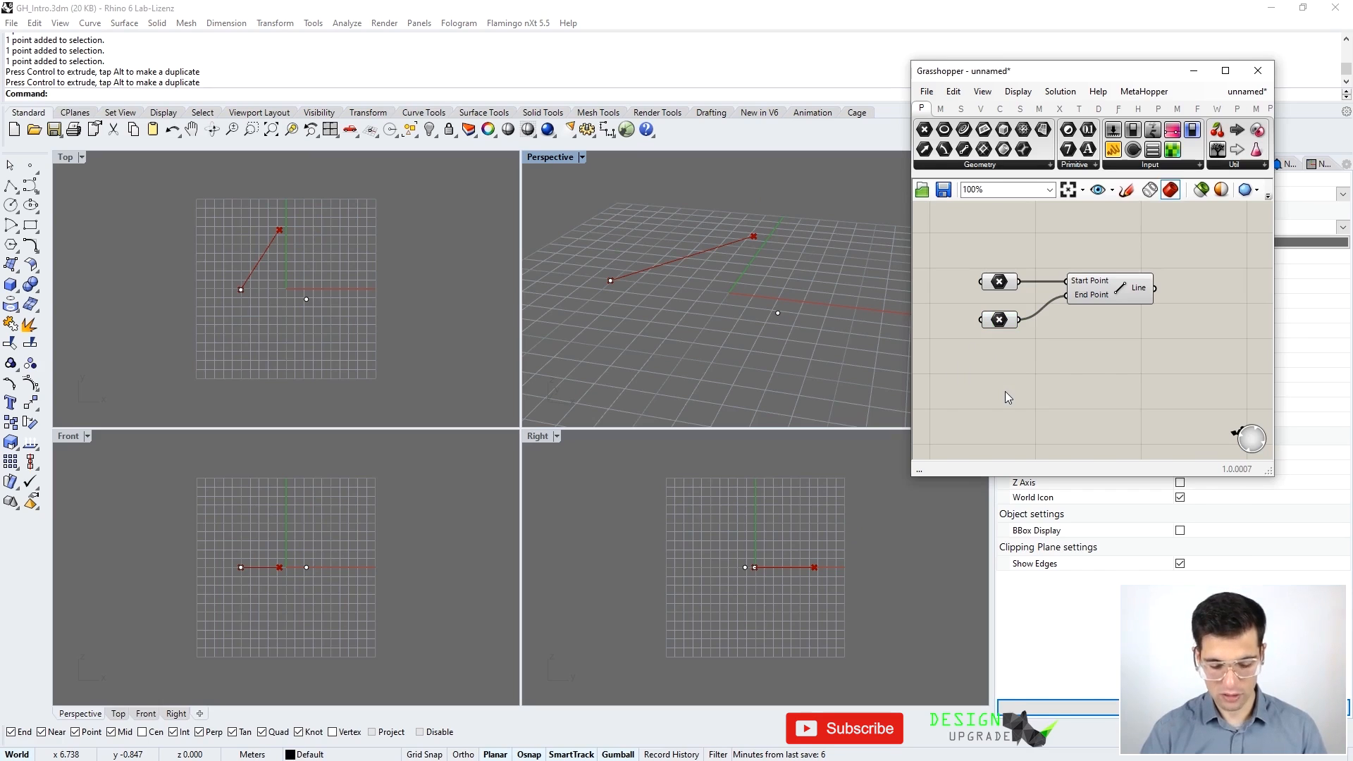
key("ctrl+z")
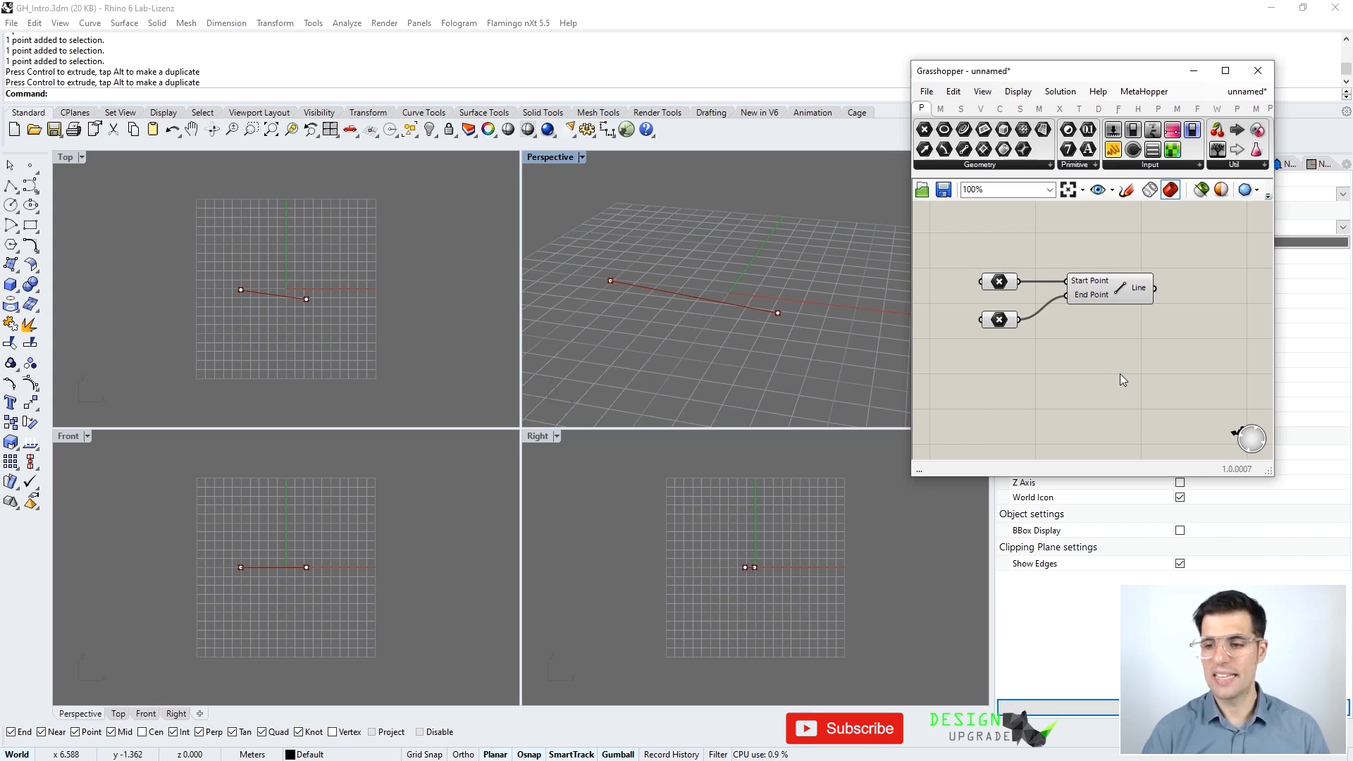
Step: Turn off the Line component's Preview and turn it back on
right_click(1122, 296)
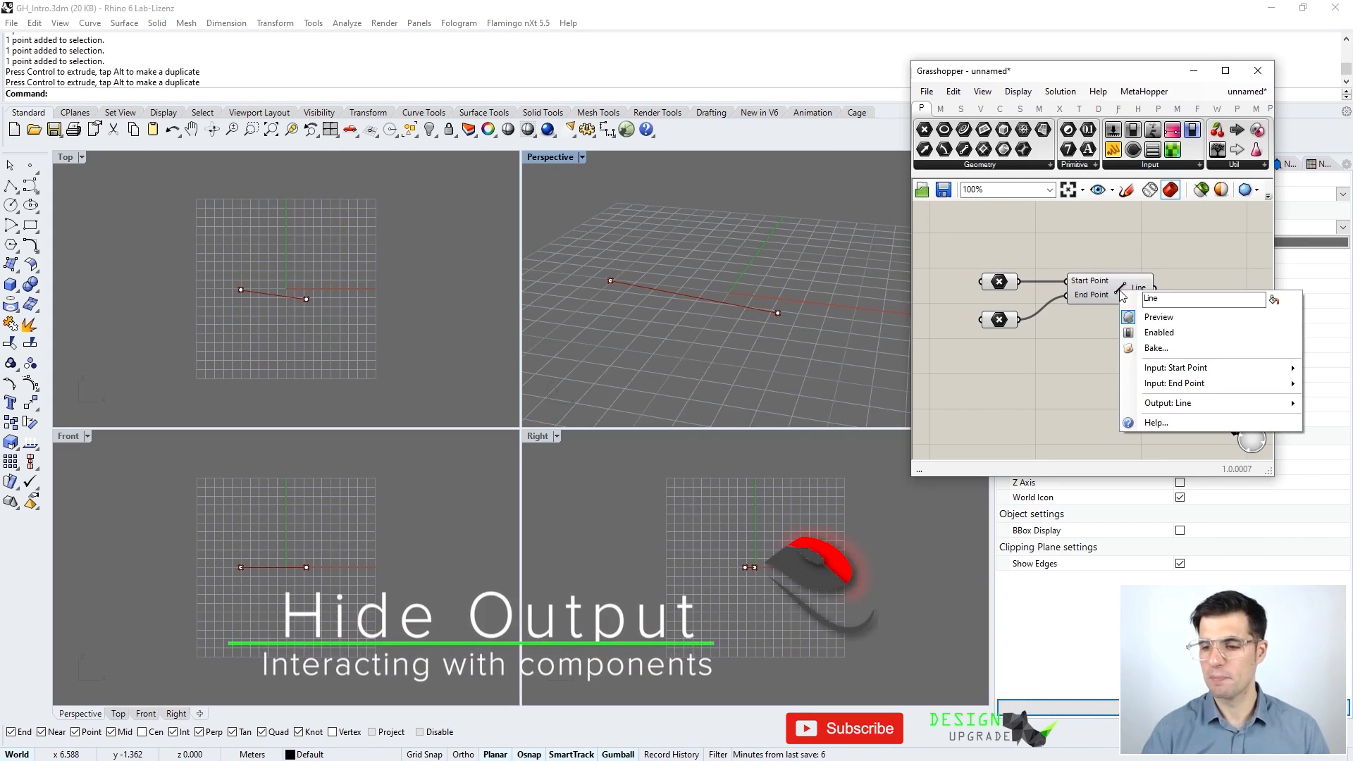
left_click(1160, 318)
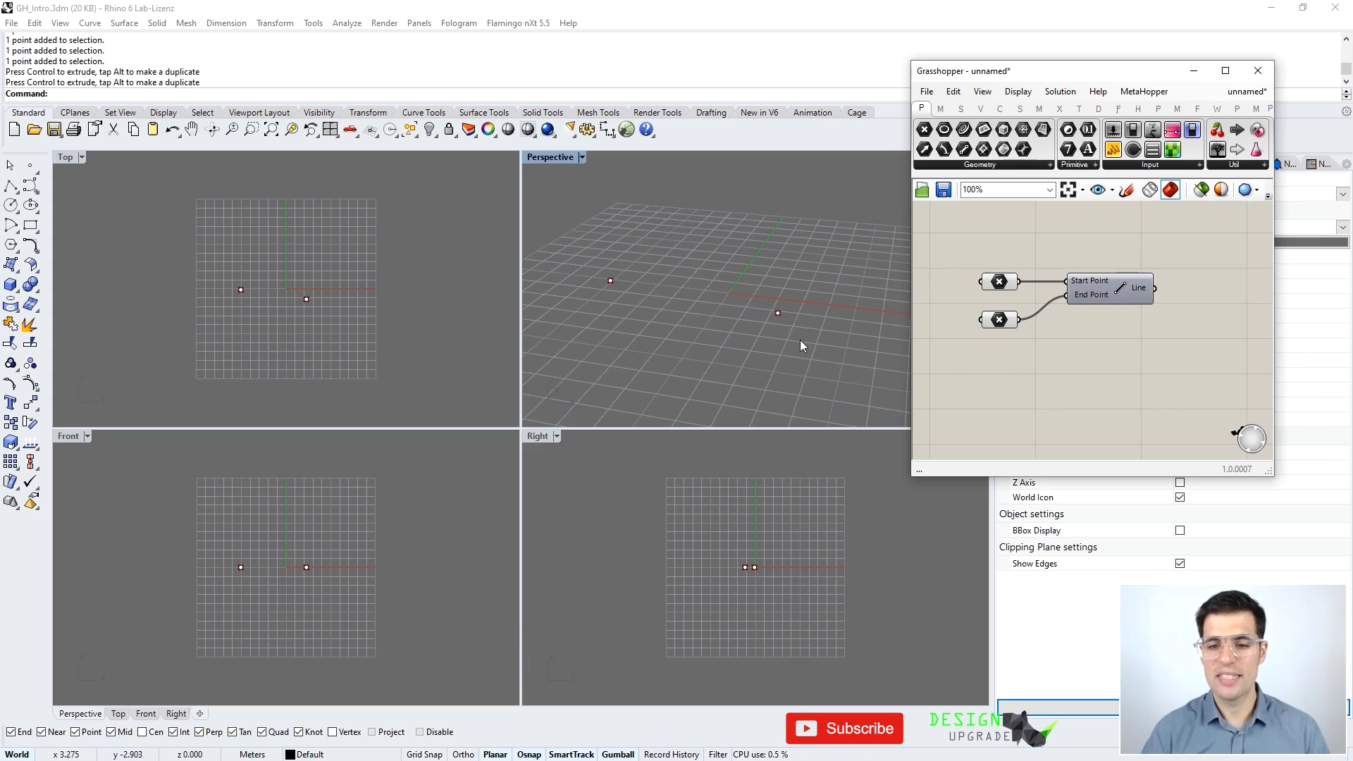
right_click(1116, 289)
left_click(1155, 314)
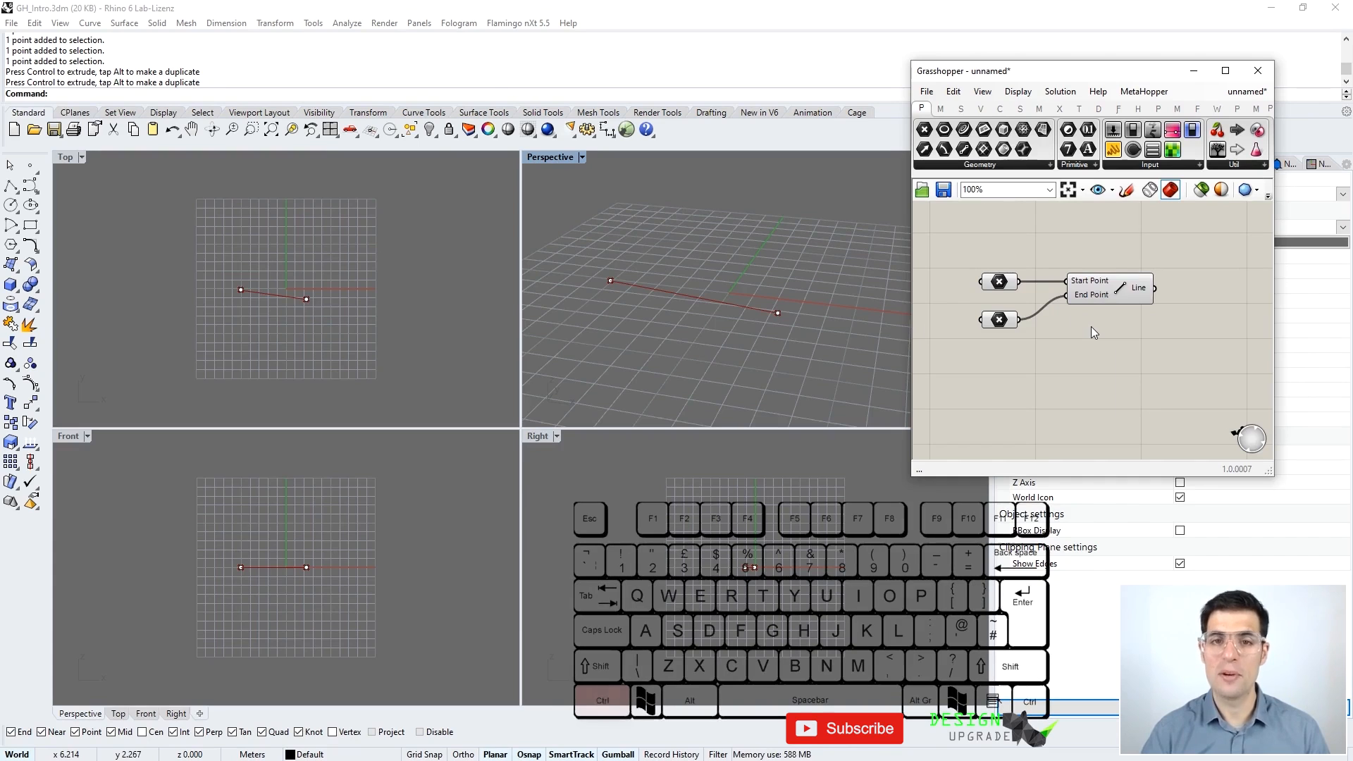
Step: Select the Line component, toggle its preview off and on several times, and deselect it with the preview on
key("ctrl+q")
left_click(1111, 300)
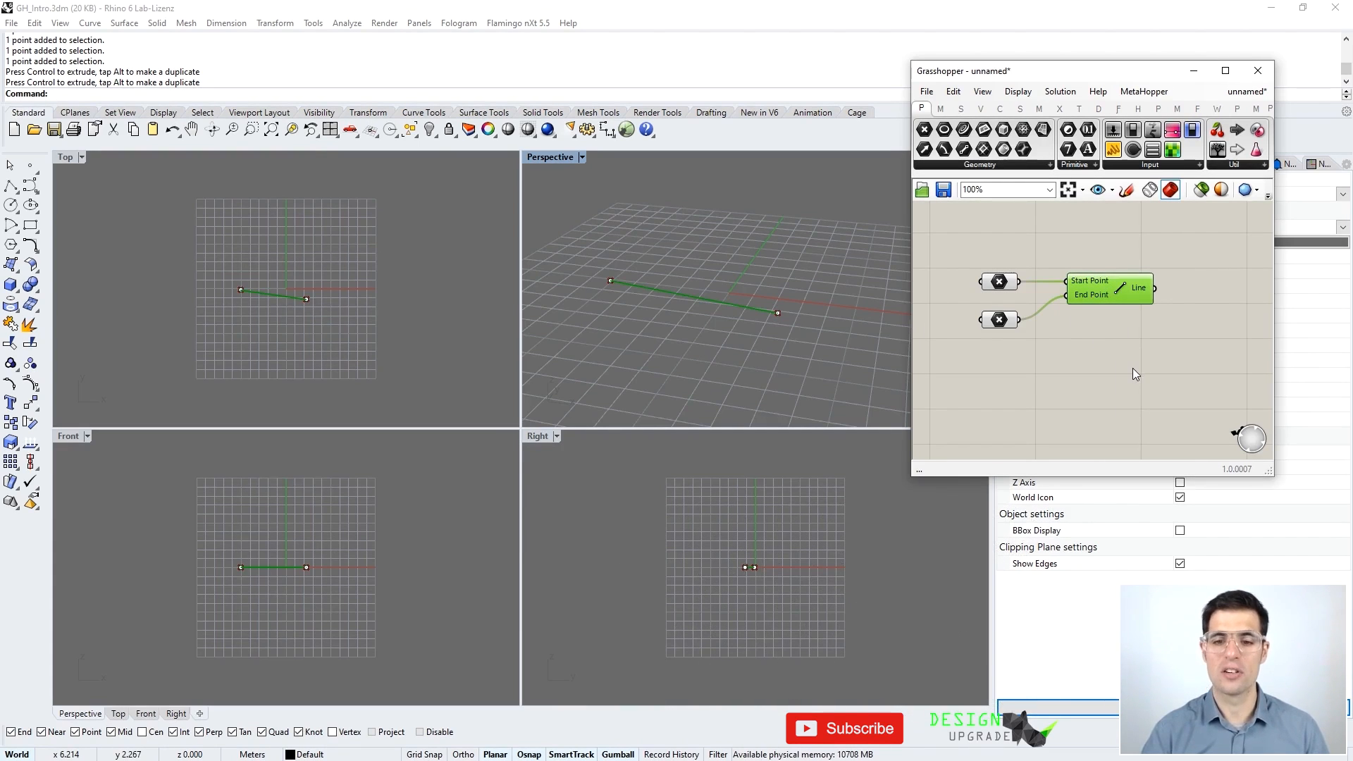
key("ctrl+q")
key("ctrl+q")
key("ctrl+q")
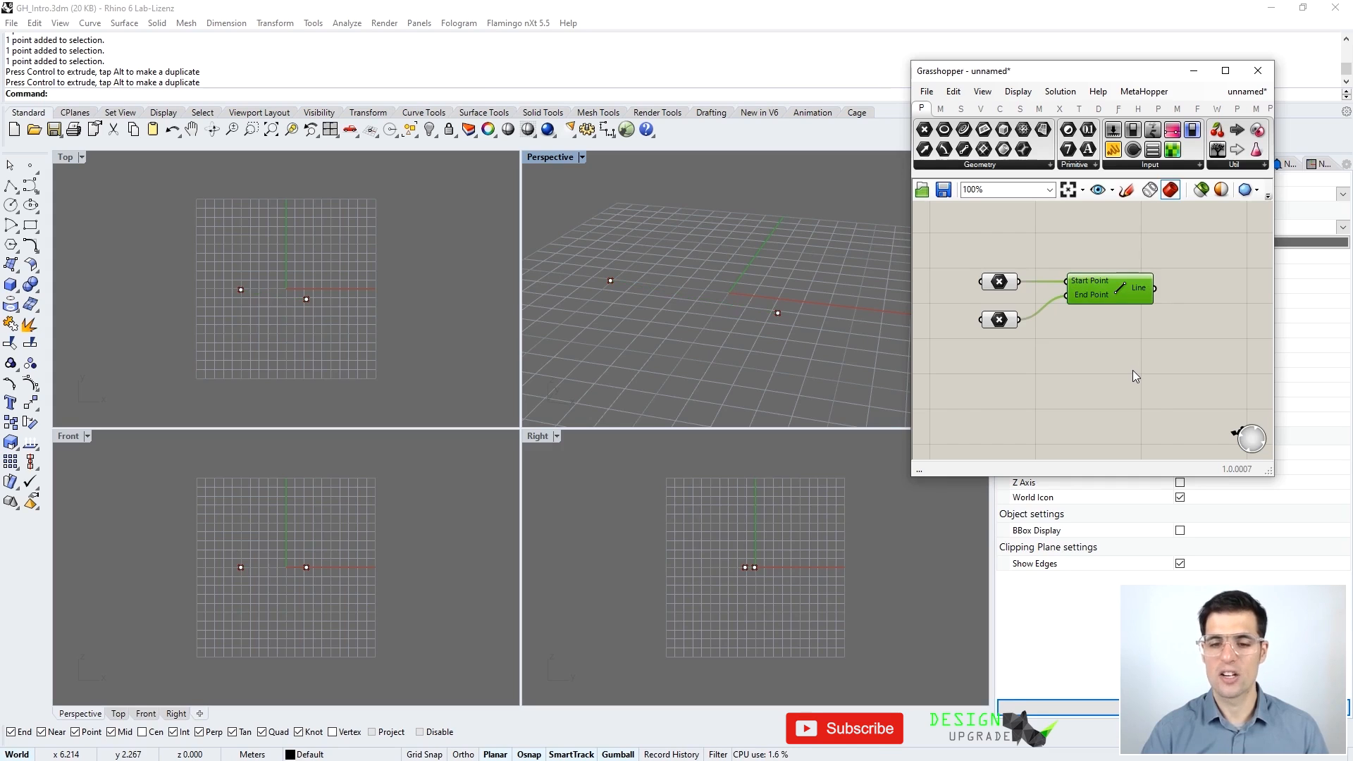
key("ctrl+q")
key("ctrl+q")
key("ctrl+q")
left_click(1136, 361)
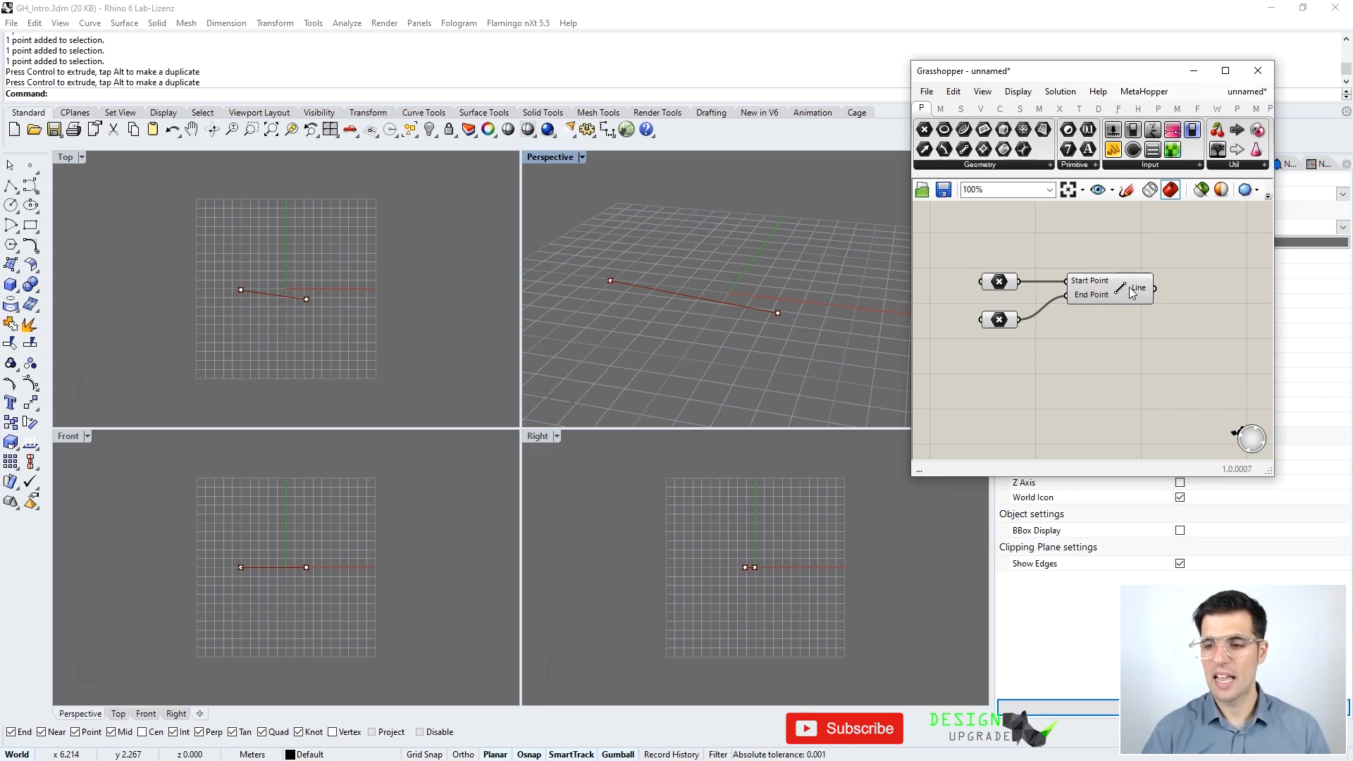
Step: Hide the Line component's preview in the Rhino viewports and deselect the component
left_click(1131, 293)
key("ctrl+q")
left_click(1147, 349)
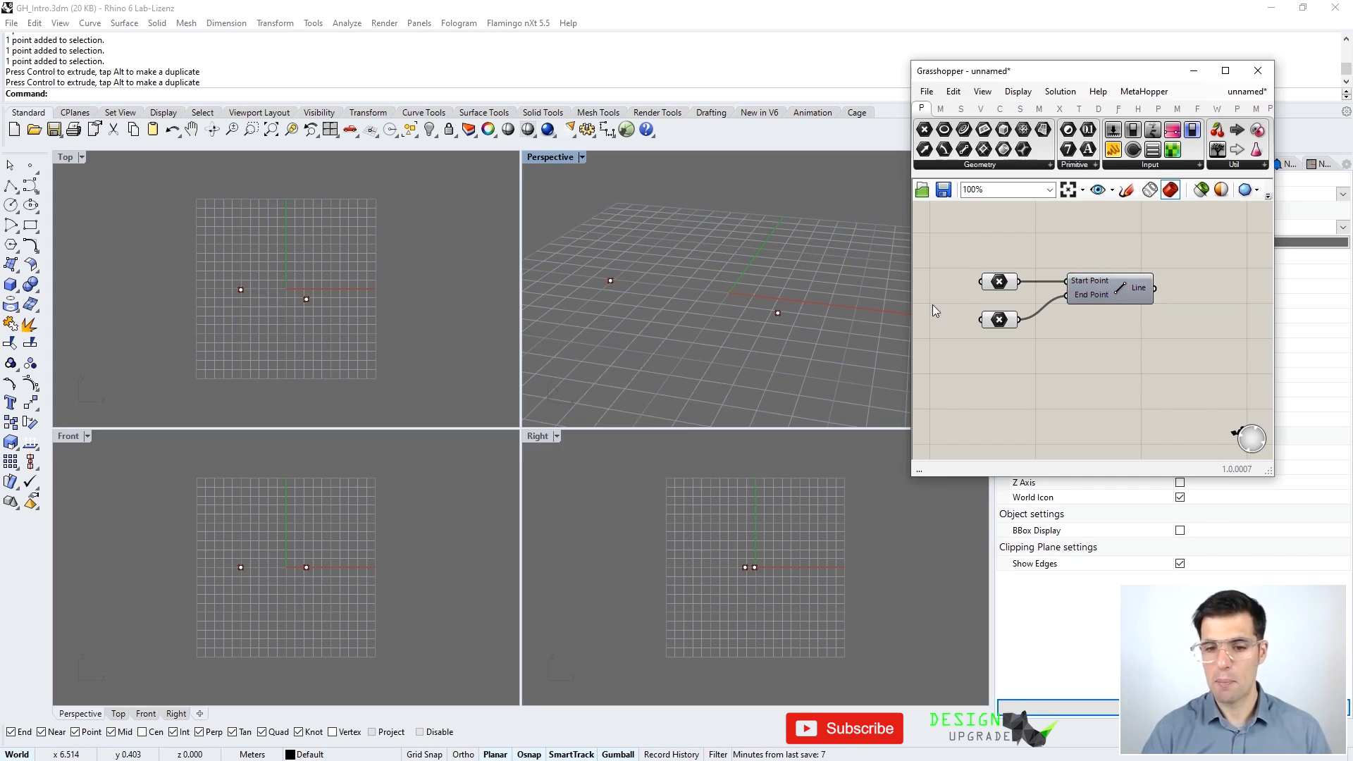
Step: Disable the Line component on the canvas and enable it again
mouse_move(1138, 289)
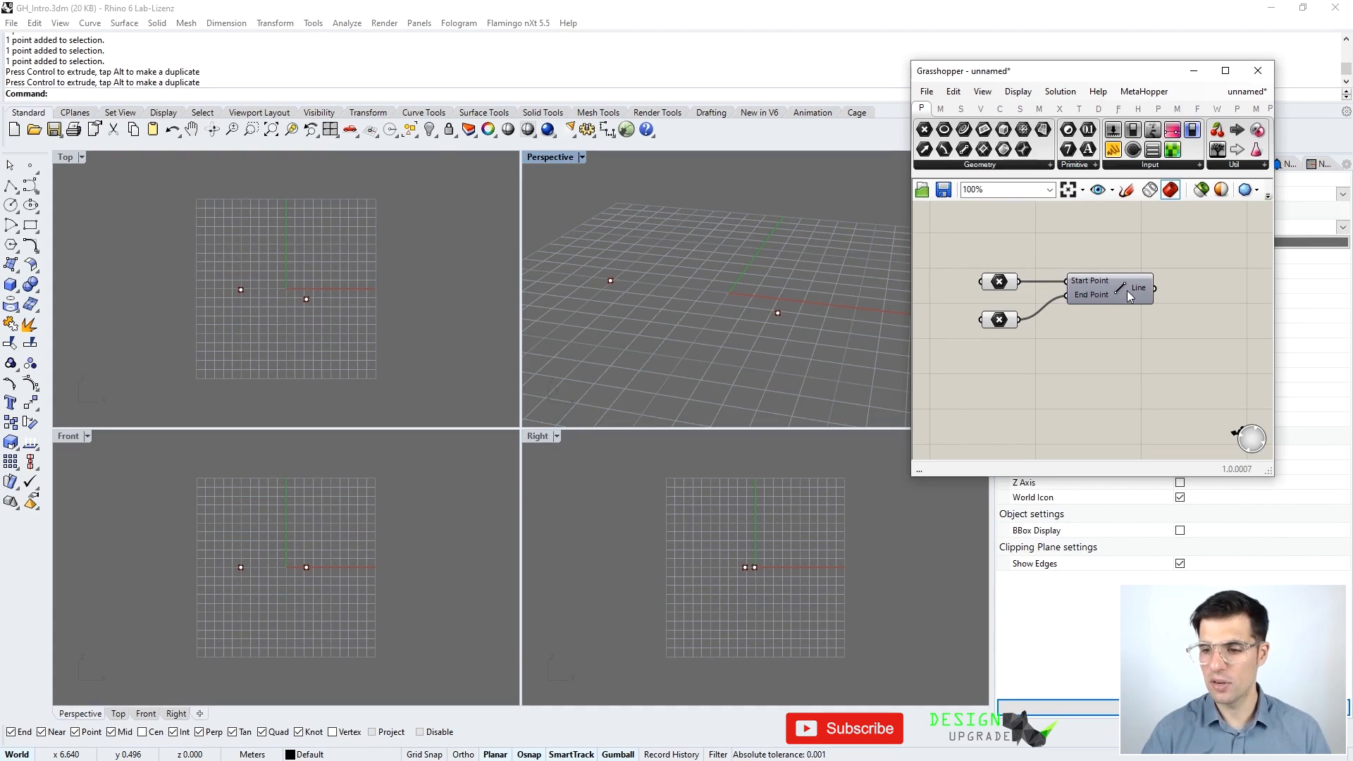
right_click(1123, 296)
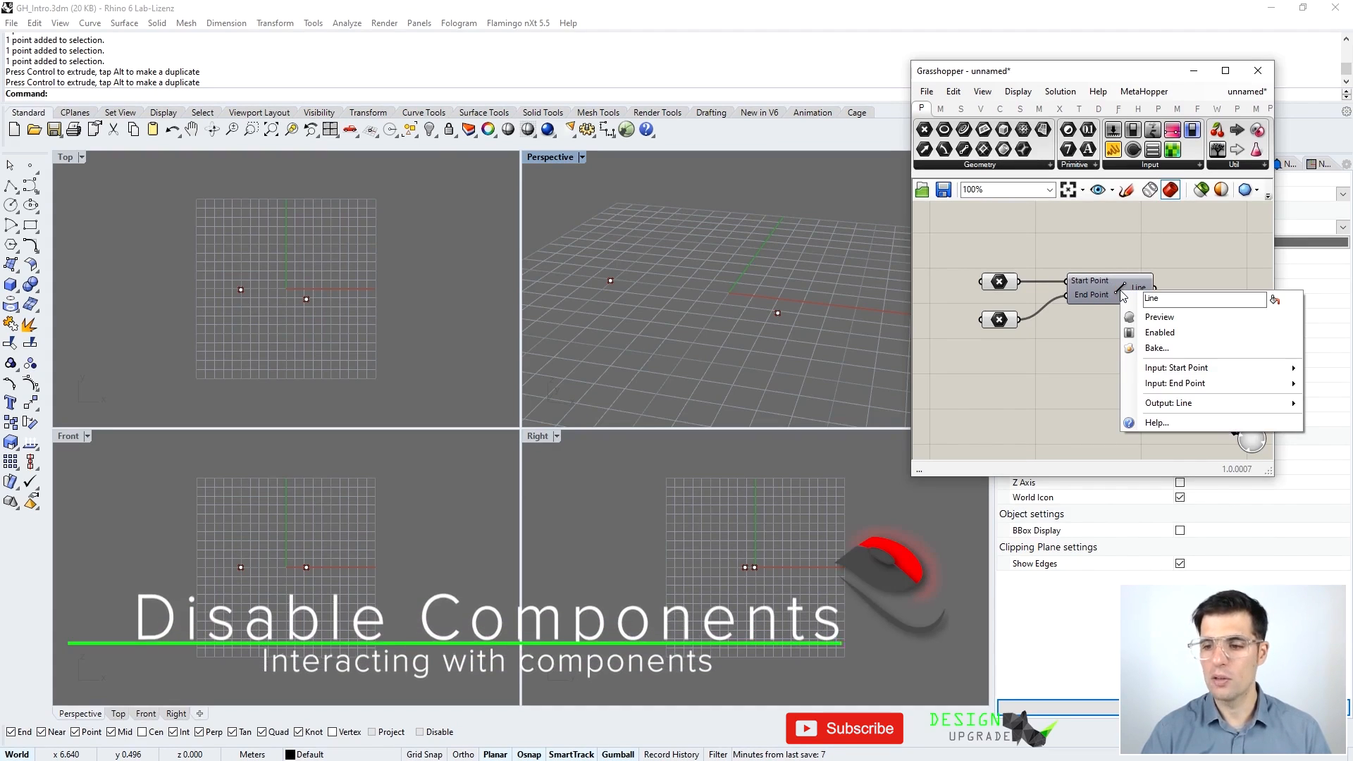
left_click(1173, 335)
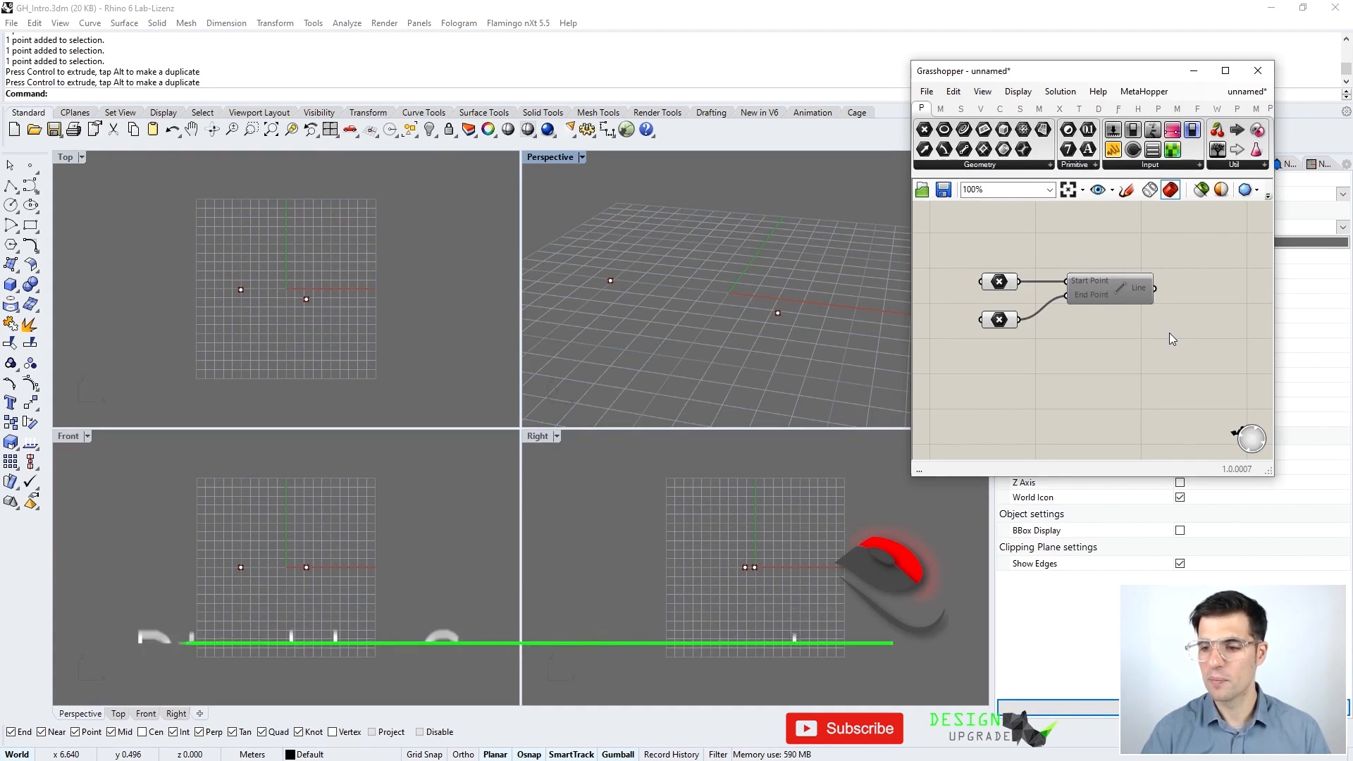
right_click(1115, 290)
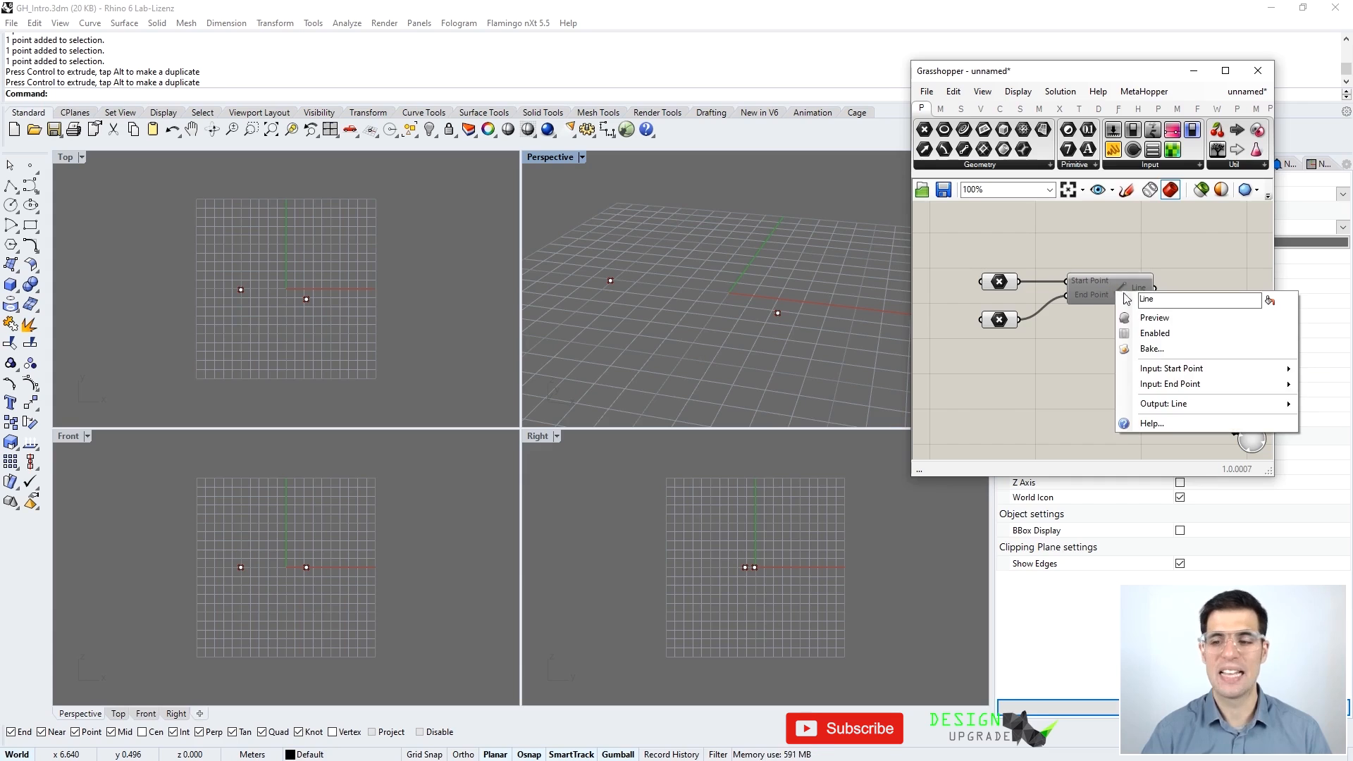
left_click(1178, 337)
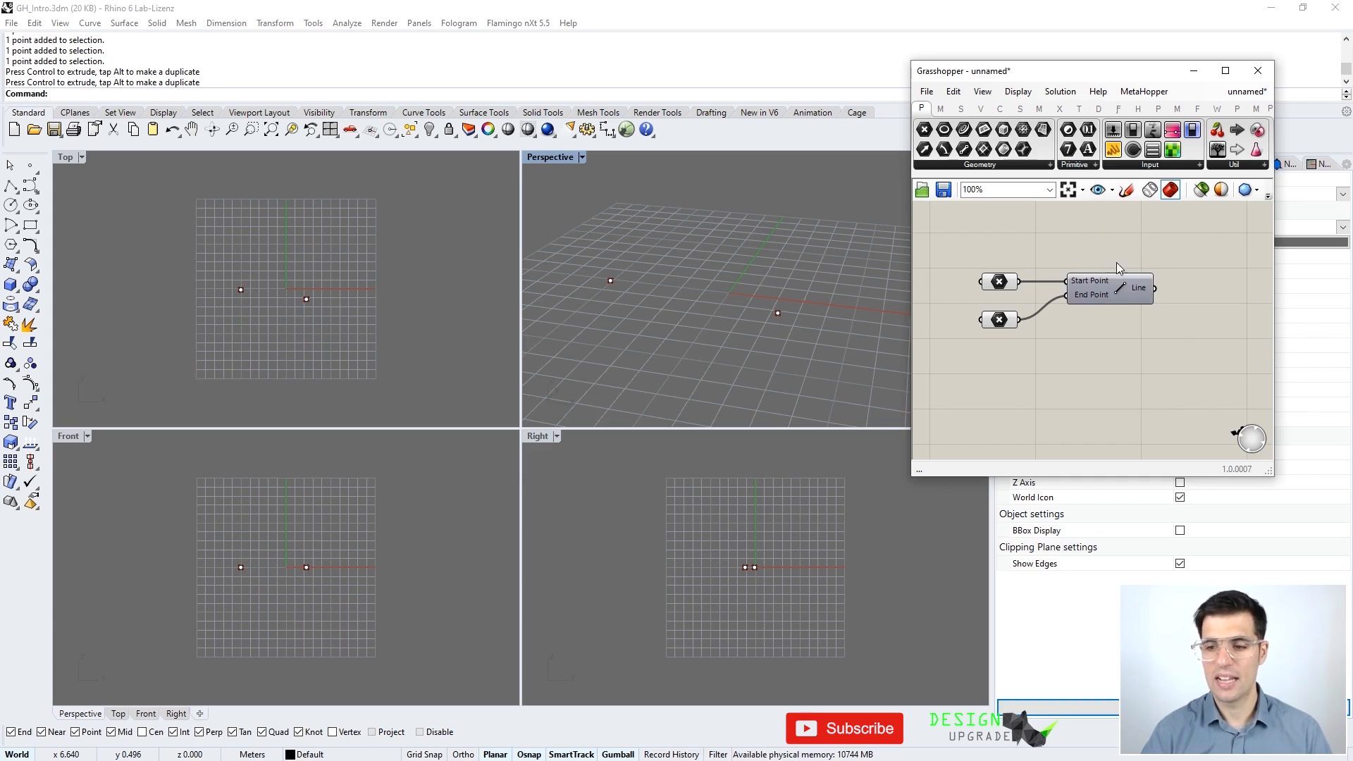
Step: Turn the Line component's preview back on so its geometry shows in the Rhino viewports
right_click(1110, 294)
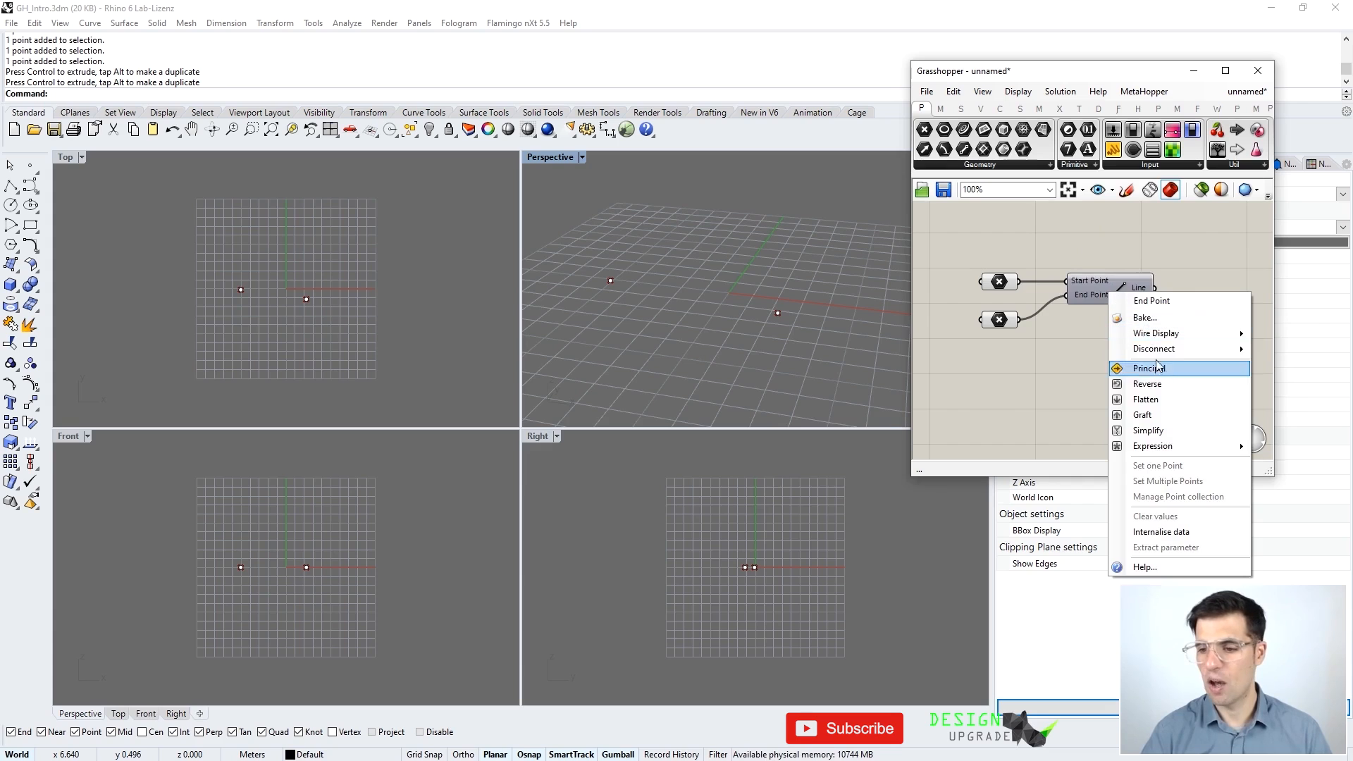
right_click(1128, 289)
left_click(1161, 320)
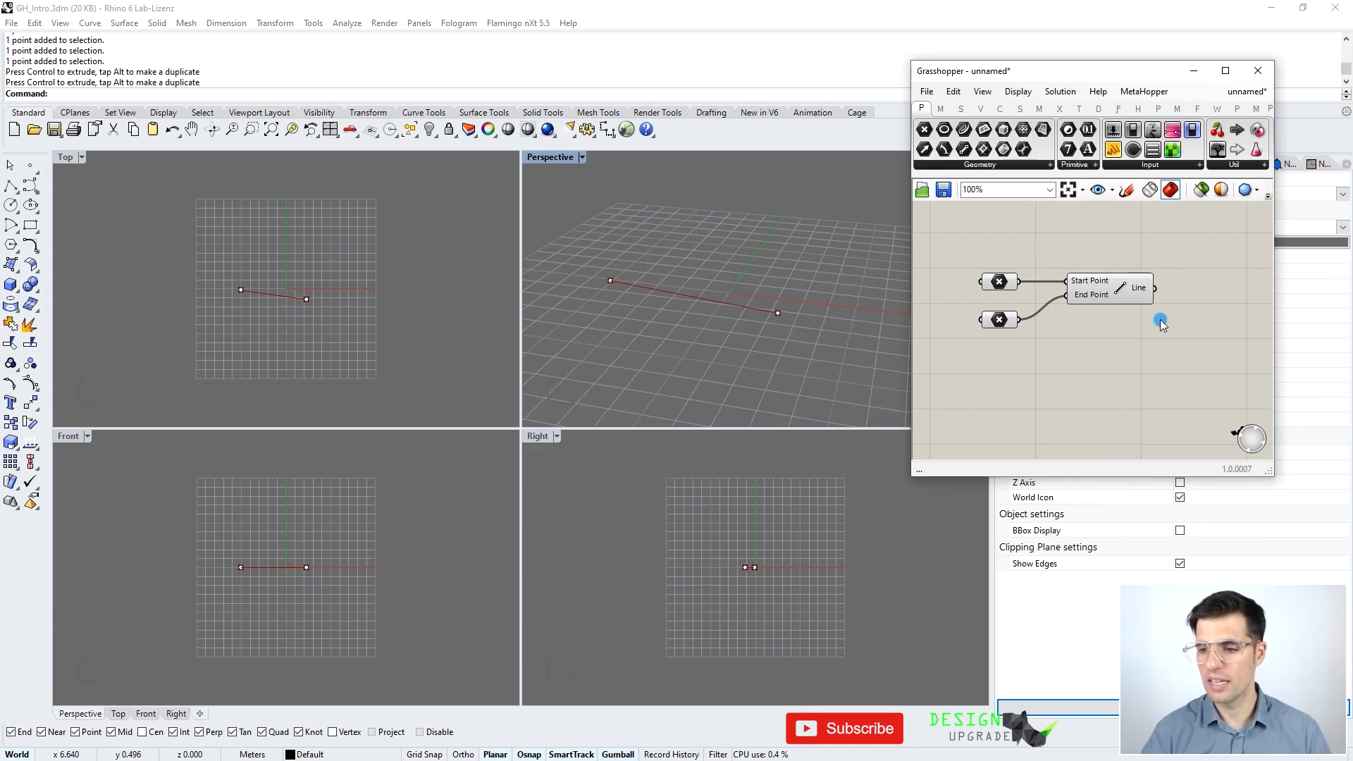
Step: Select the Line component, toggle it disabled and enabled again, and deselect it
left_click(1135, 296)
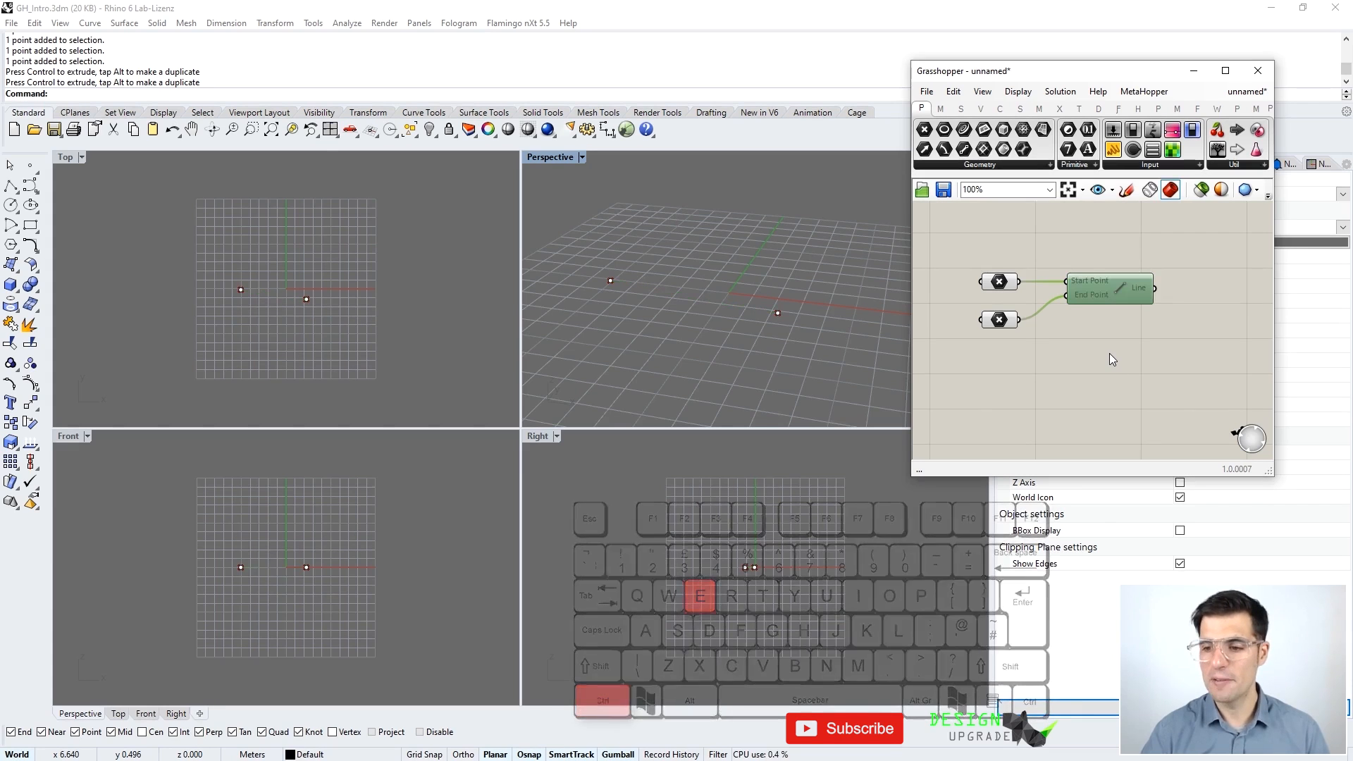
key("ctrl+e")
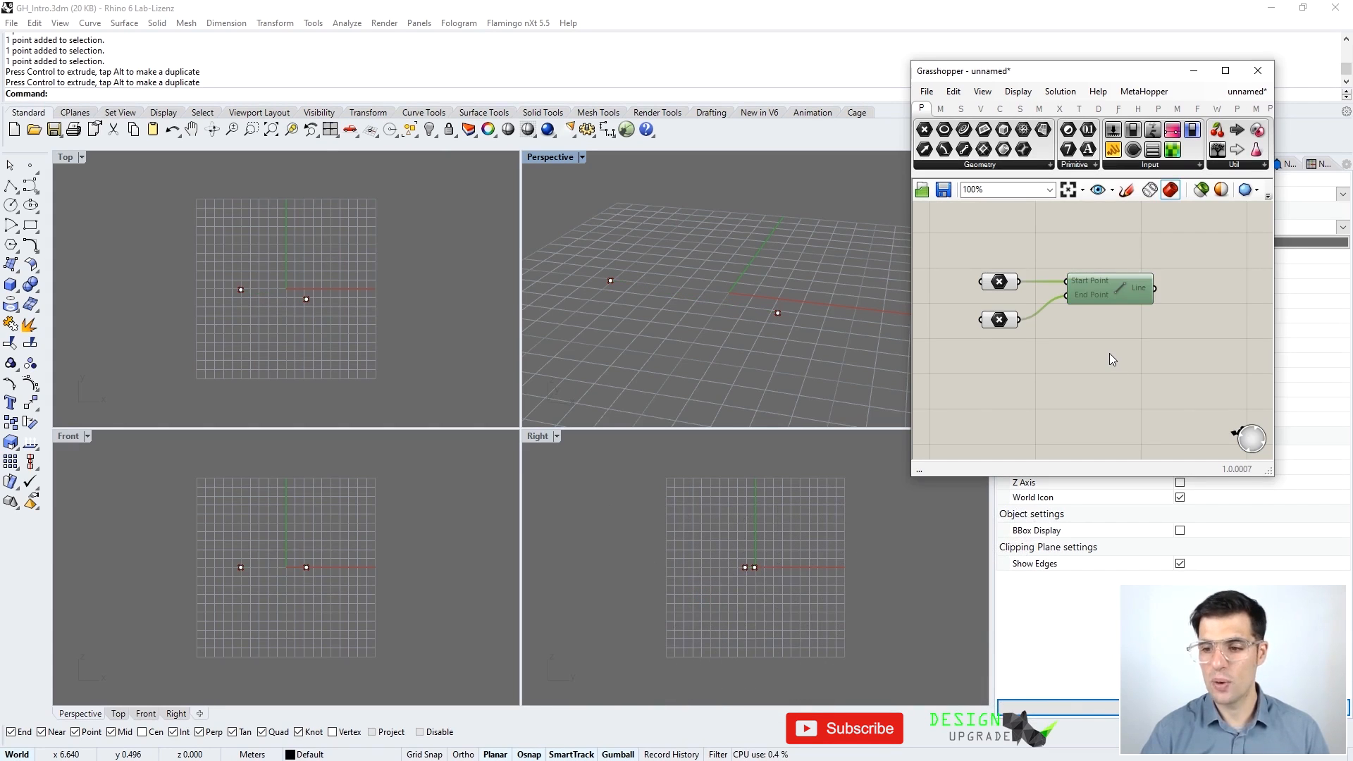
key("ctrl+e")
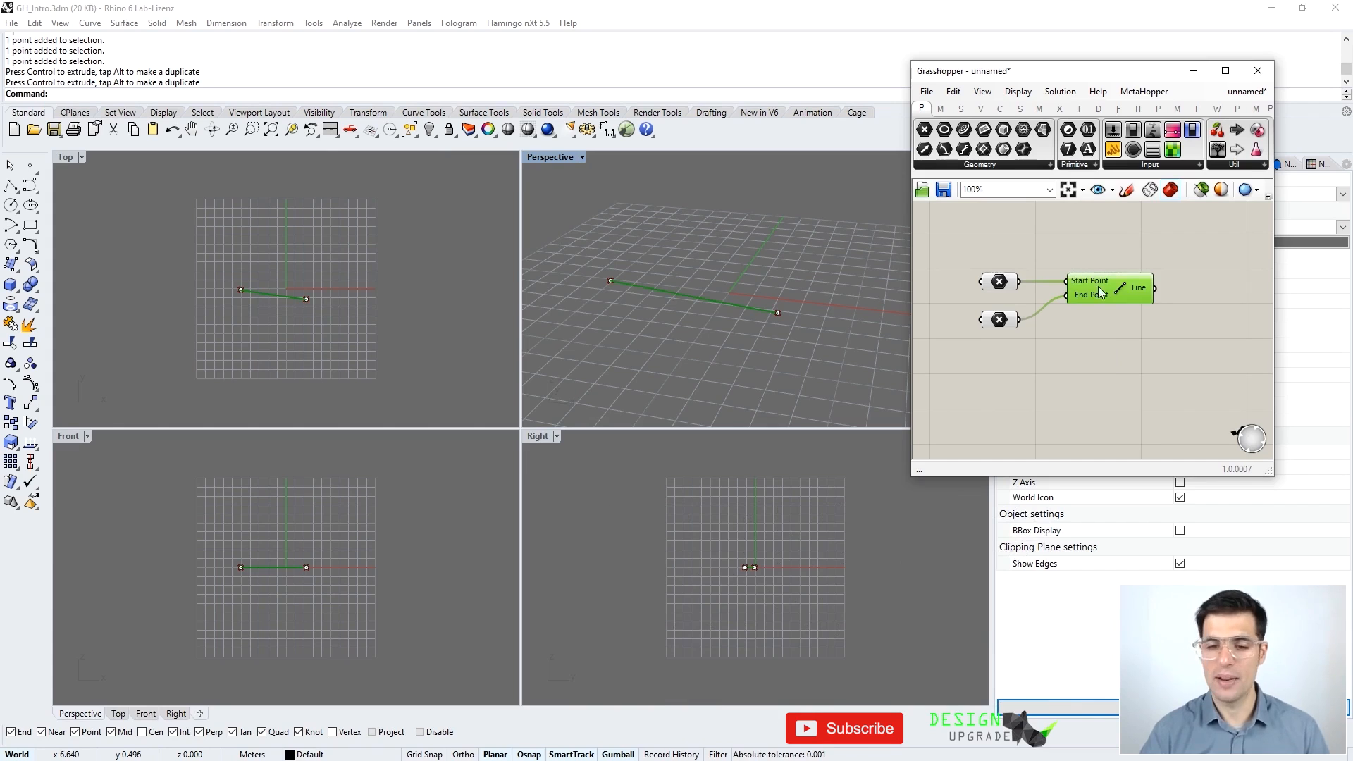
left_click(1135, 333)
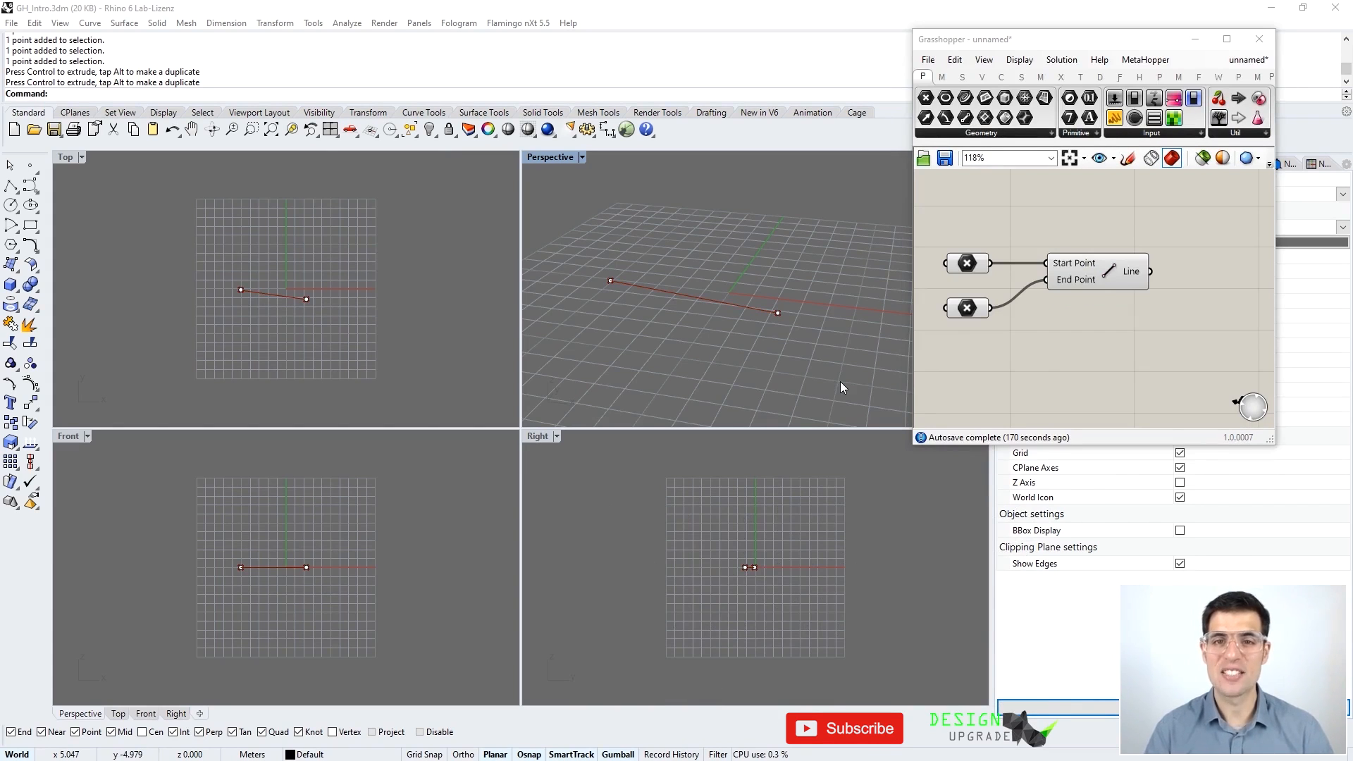
Step: Maximise the Grasshopper window and place a Divide Curve component beside the Line component
scroll(1040, 313, "down", 3)
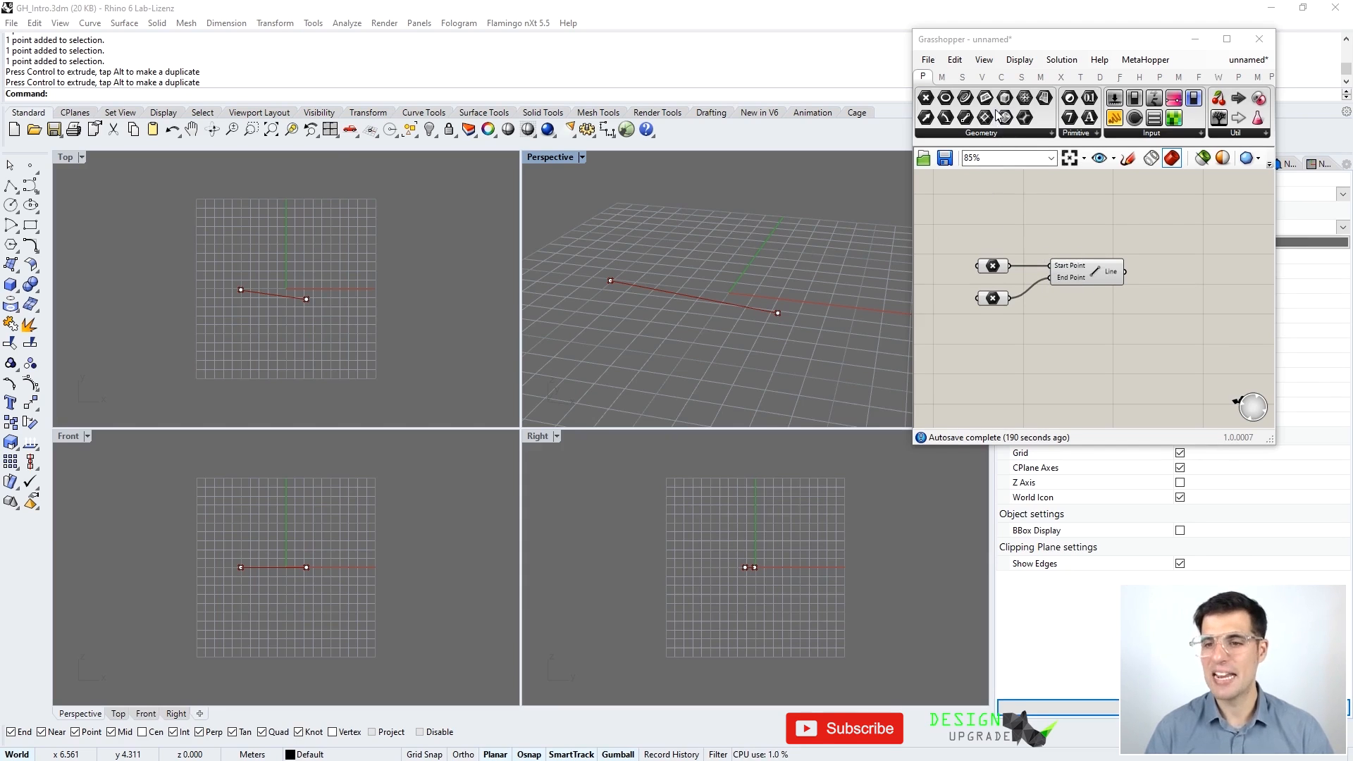
left_click(1227, 39)
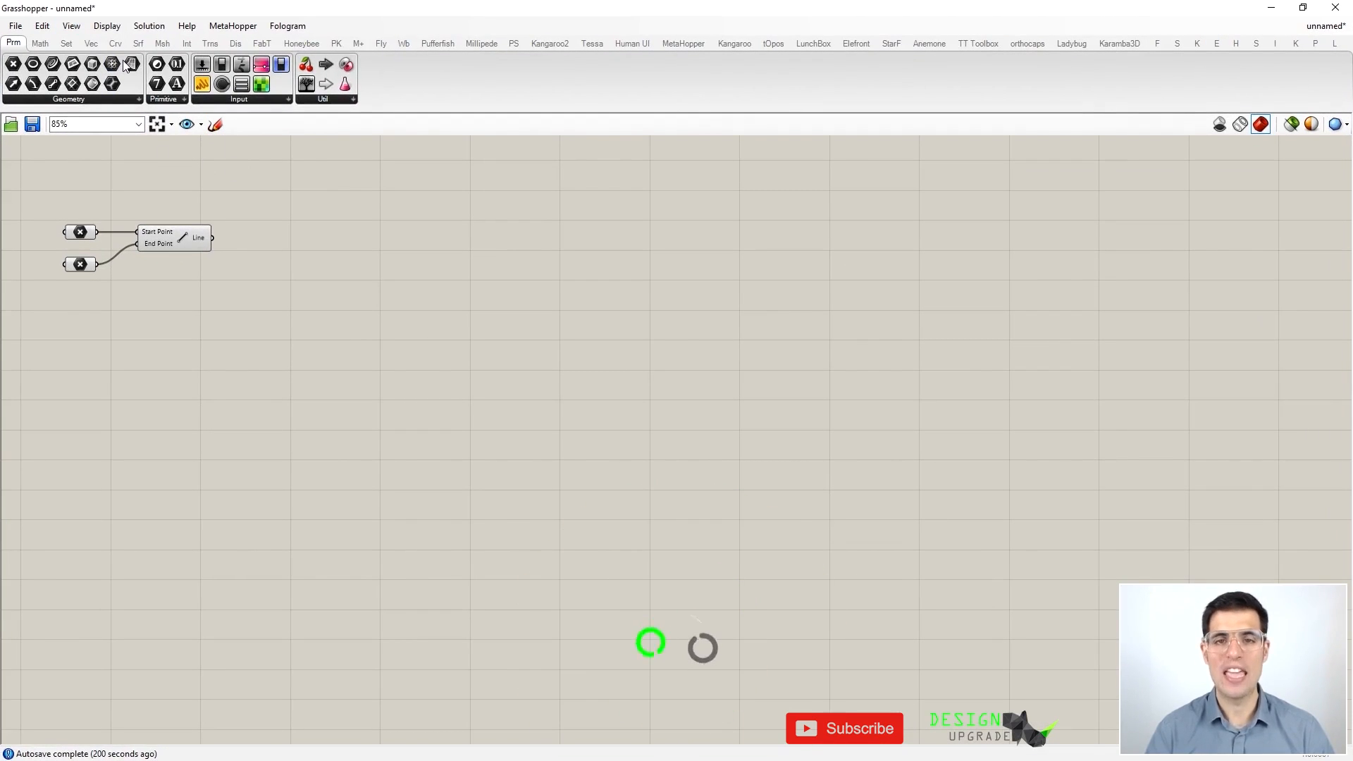
left_click(115, 43)
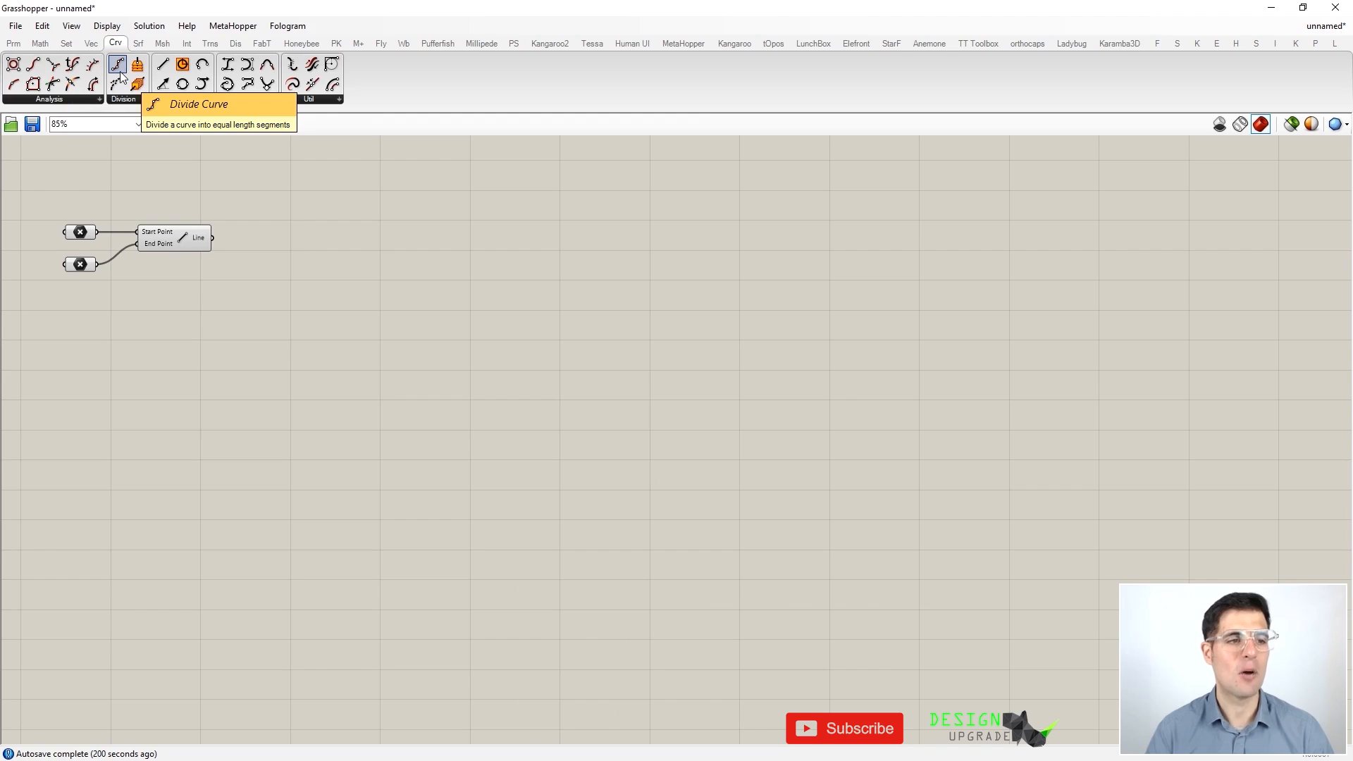
left_click_drag(120, 72, 276, 247)
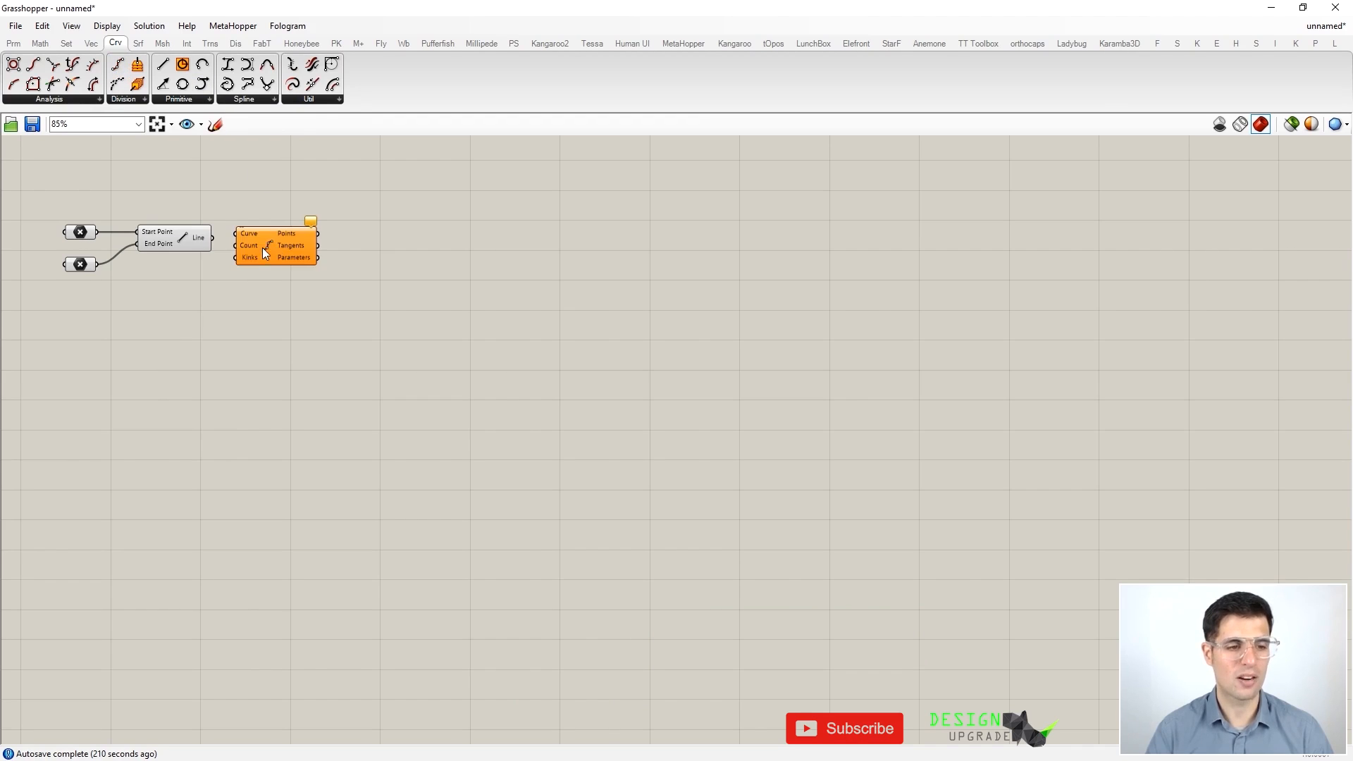
Step: Restore the Grasshopper window to a small size that uncovers the Rhino viewports, and inspect the Divide Curve component's warning
left_click_drag(520, 6, 1009, 63)
left_click_drag(1189, 332, 1257, 316)
left_click(1093, 241)
left_click(1105, 301)
left_click_drag(1105, 302, 1105, 298)
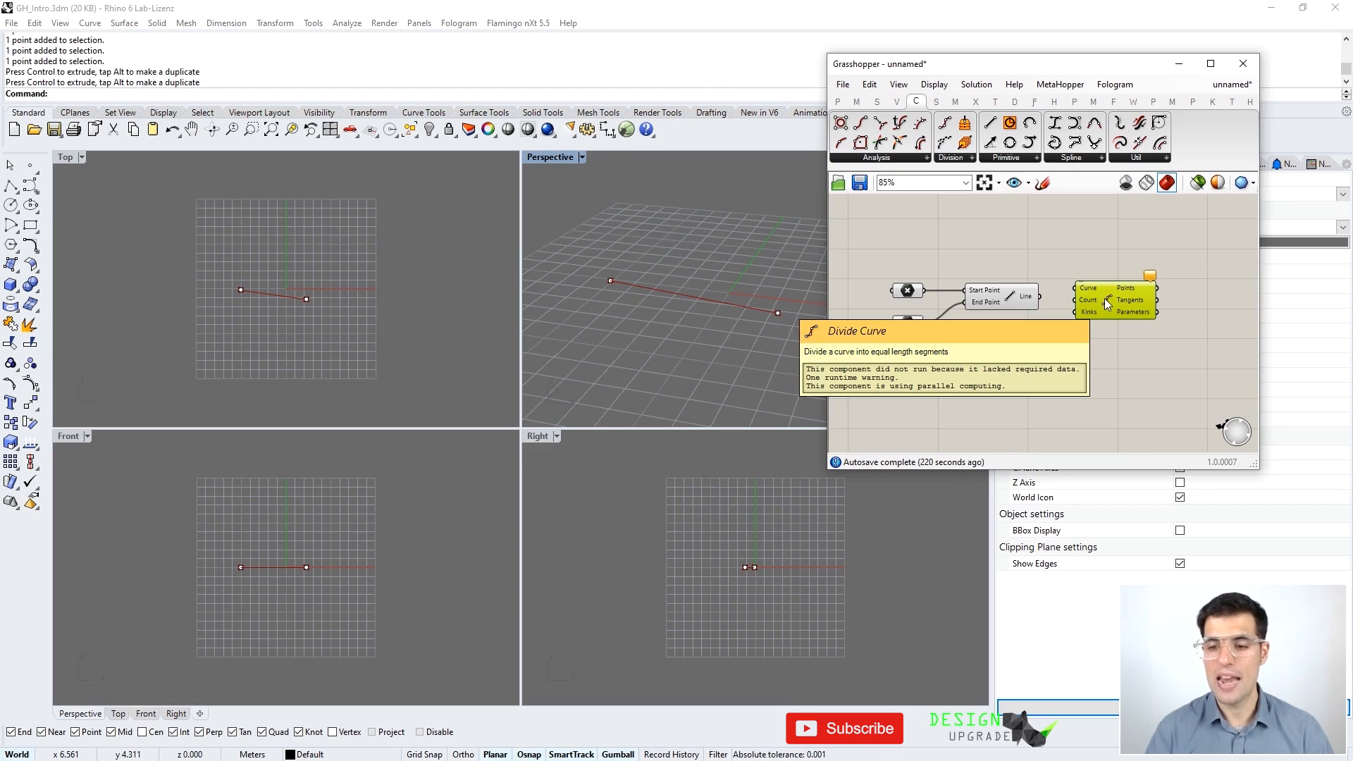
left_click(1075, 256)
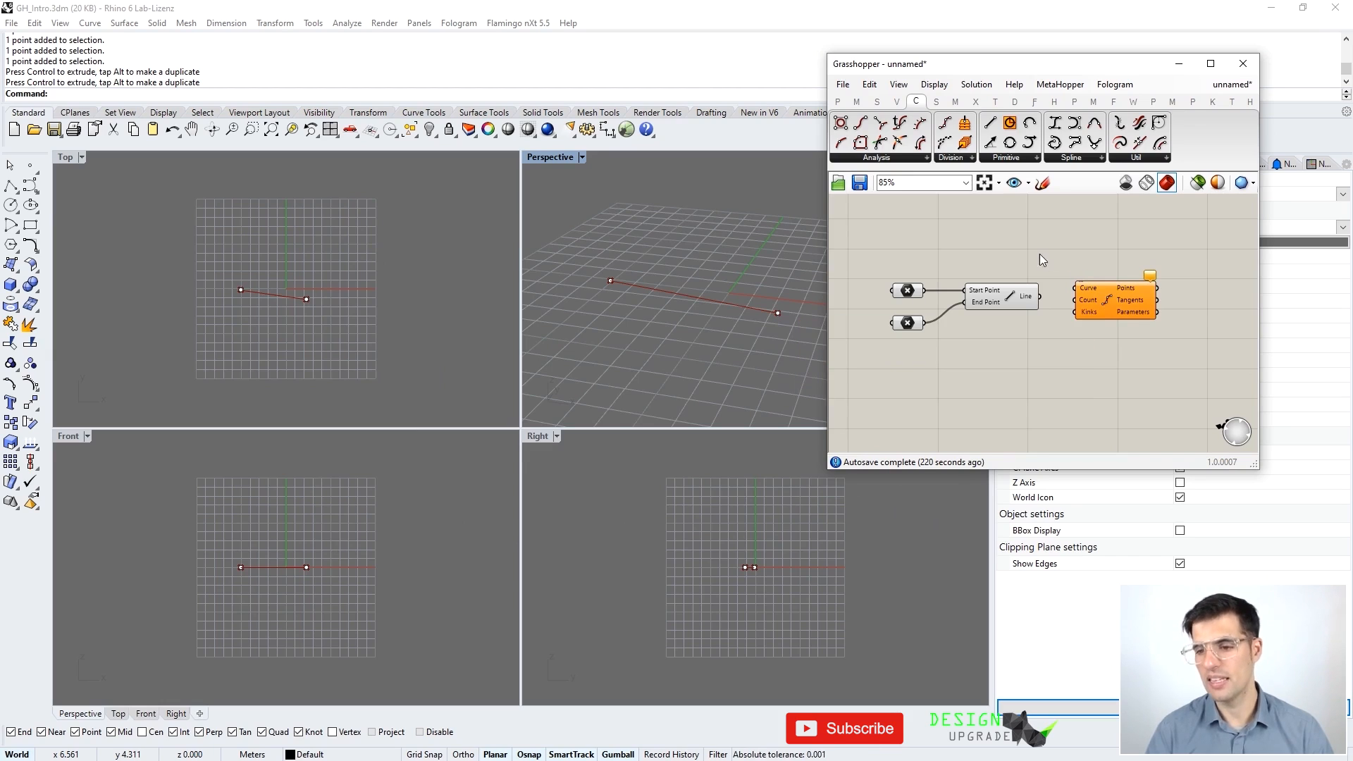
Step: Shift the Divide Curve component slightly down and connect the Line output to its Curve input
left_click_drag(1115, 304, 1112, 307)
left_click(1089, 276)
left_click(1112, 306)
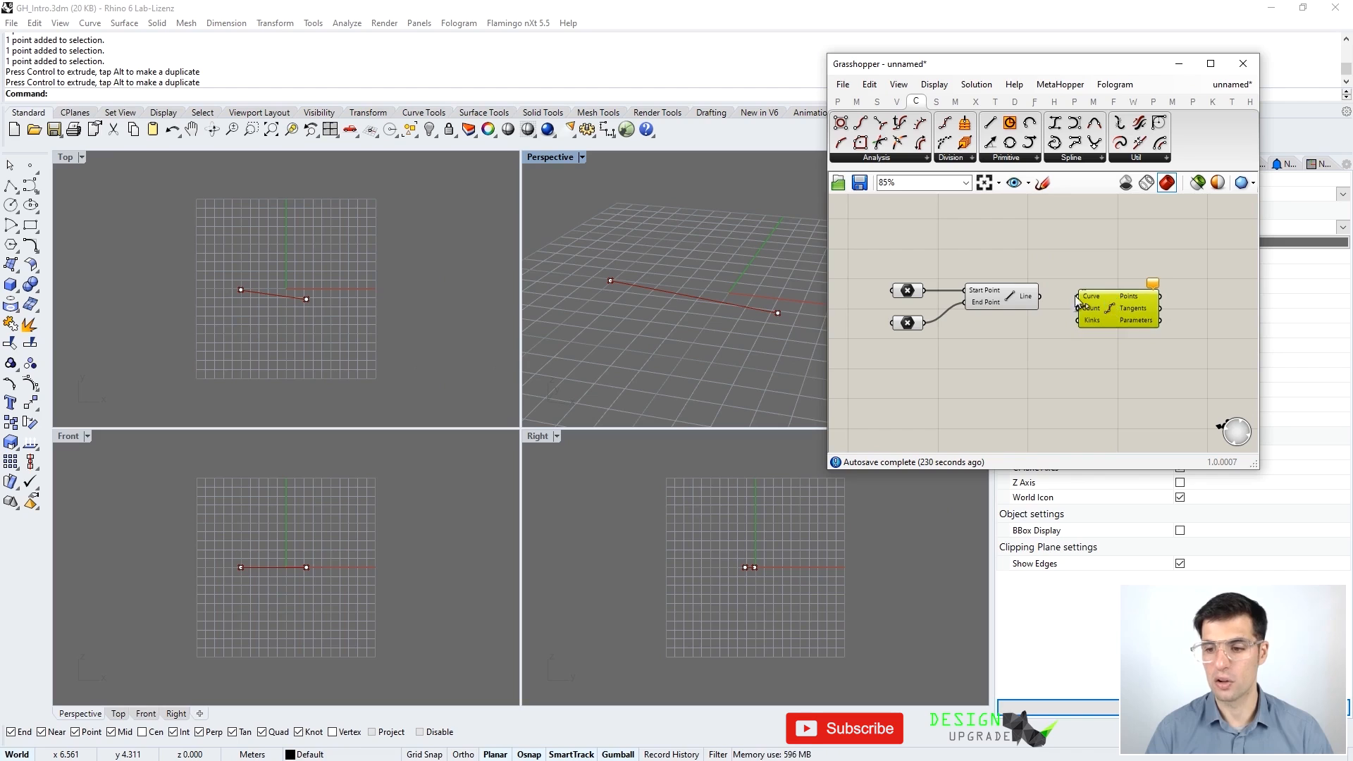
left_click(1052, 282)
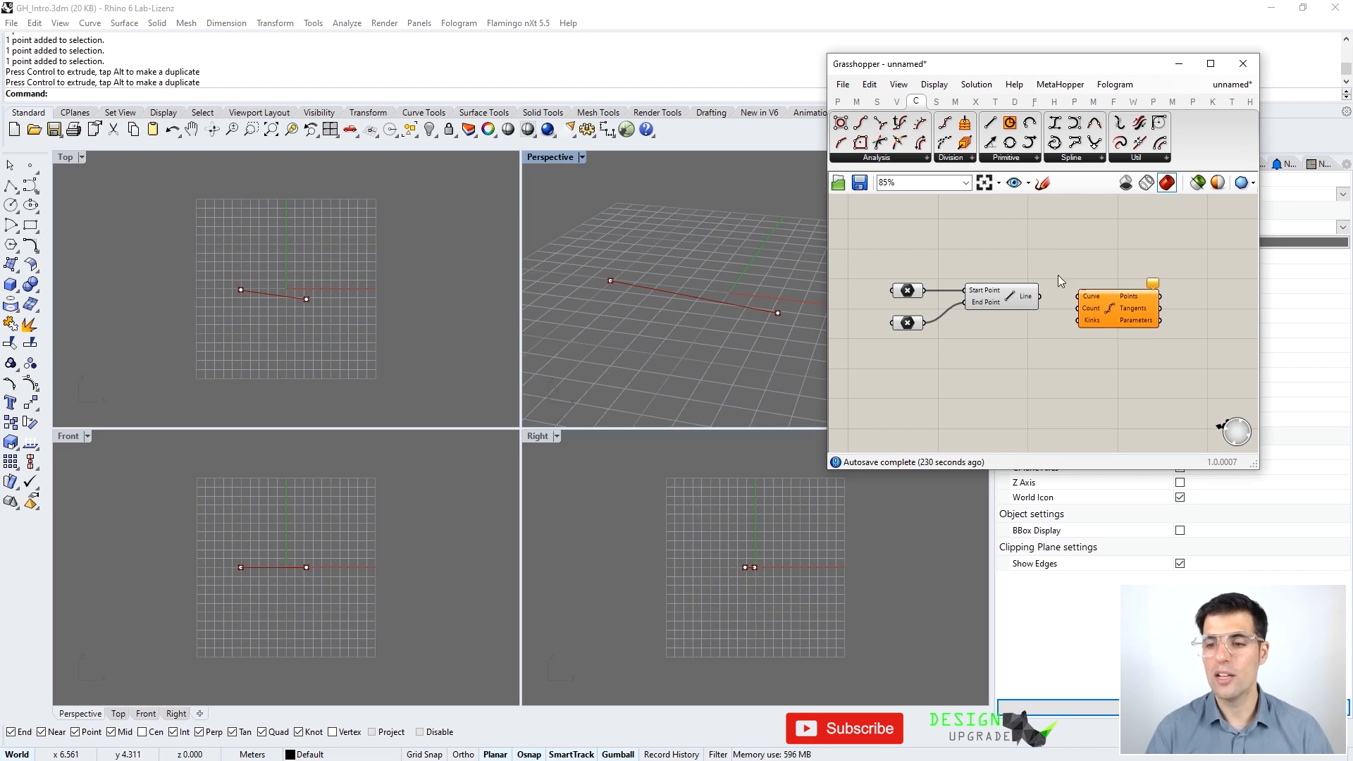
left_click_drag(1040, 296, 1079, 297)
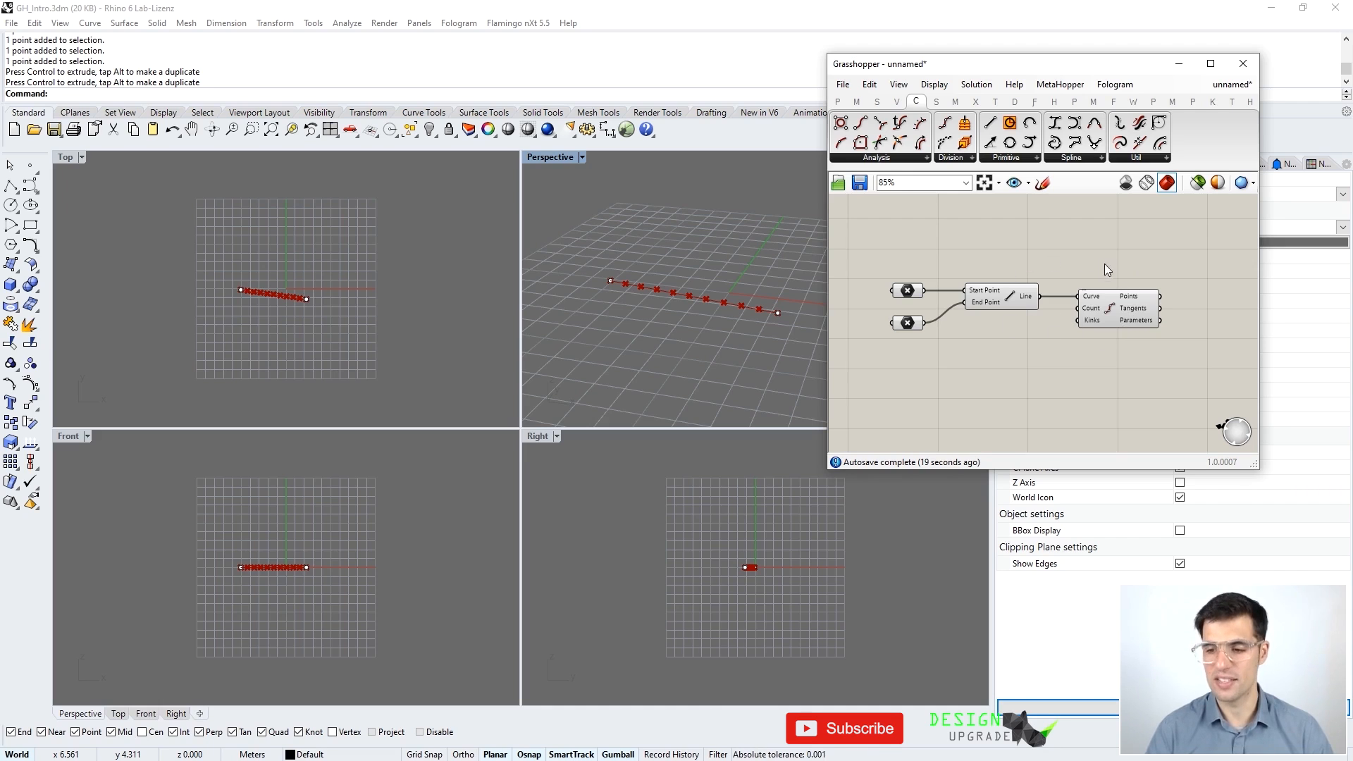
Step: Examine the descriptions of the Divide Curve component's Curve, Count and Kinks inputs
scroll(1109, 270, "down", 3)
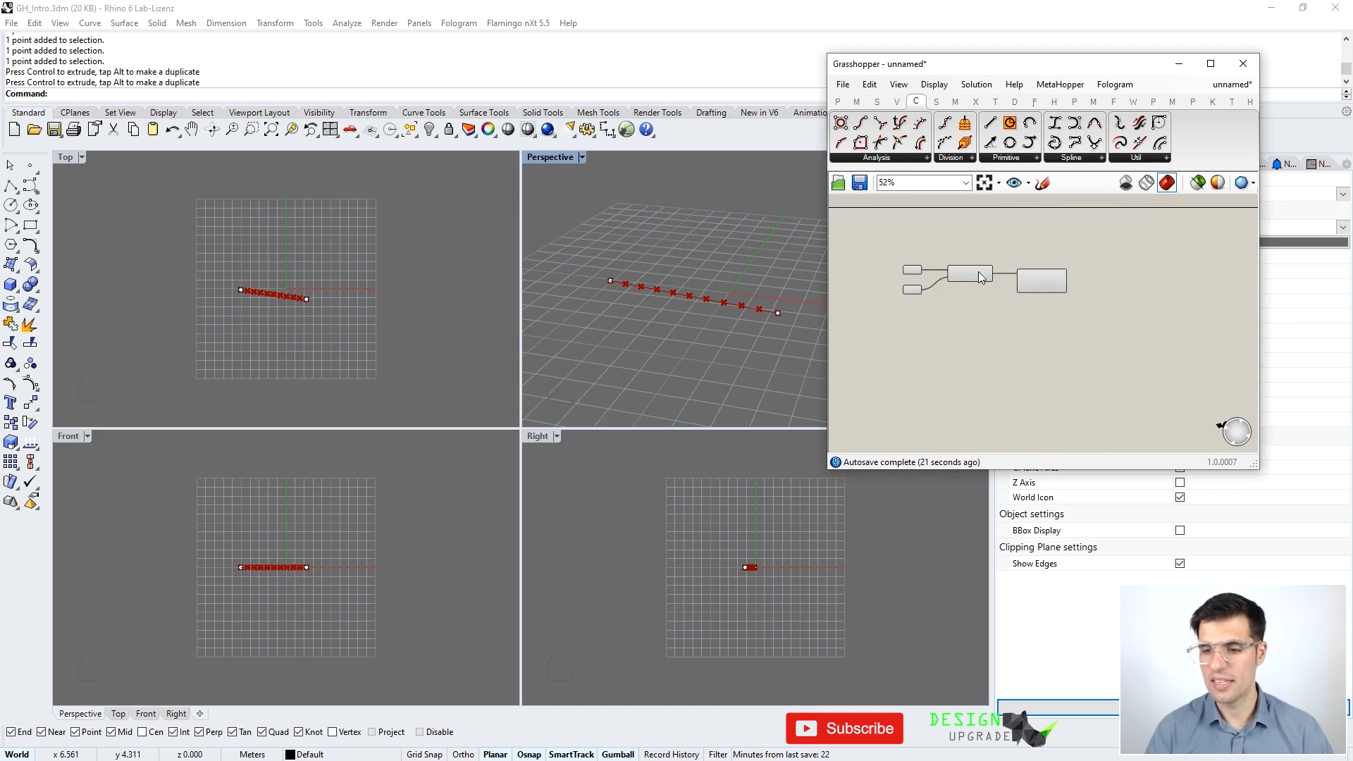
scroll(978, 277, "up", 2)
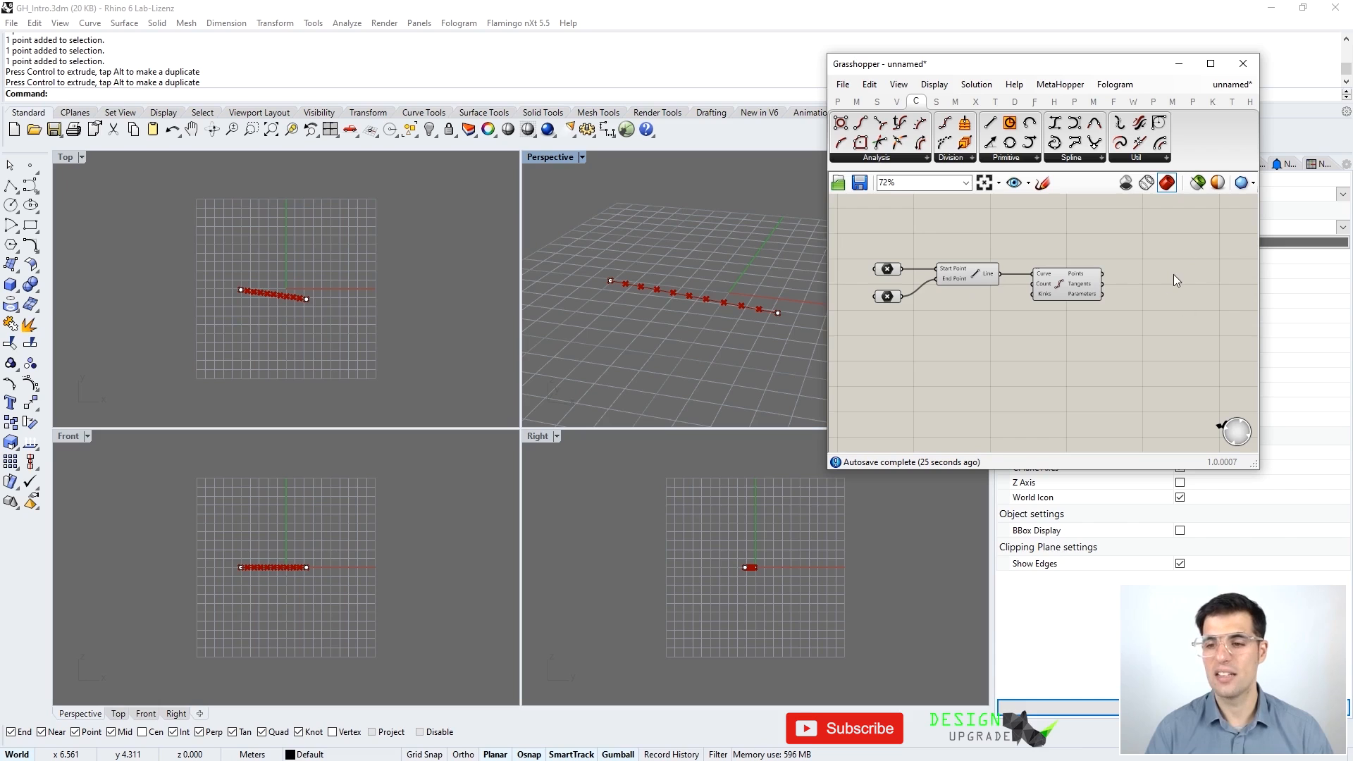
scroll(941, 232, "up", 2)
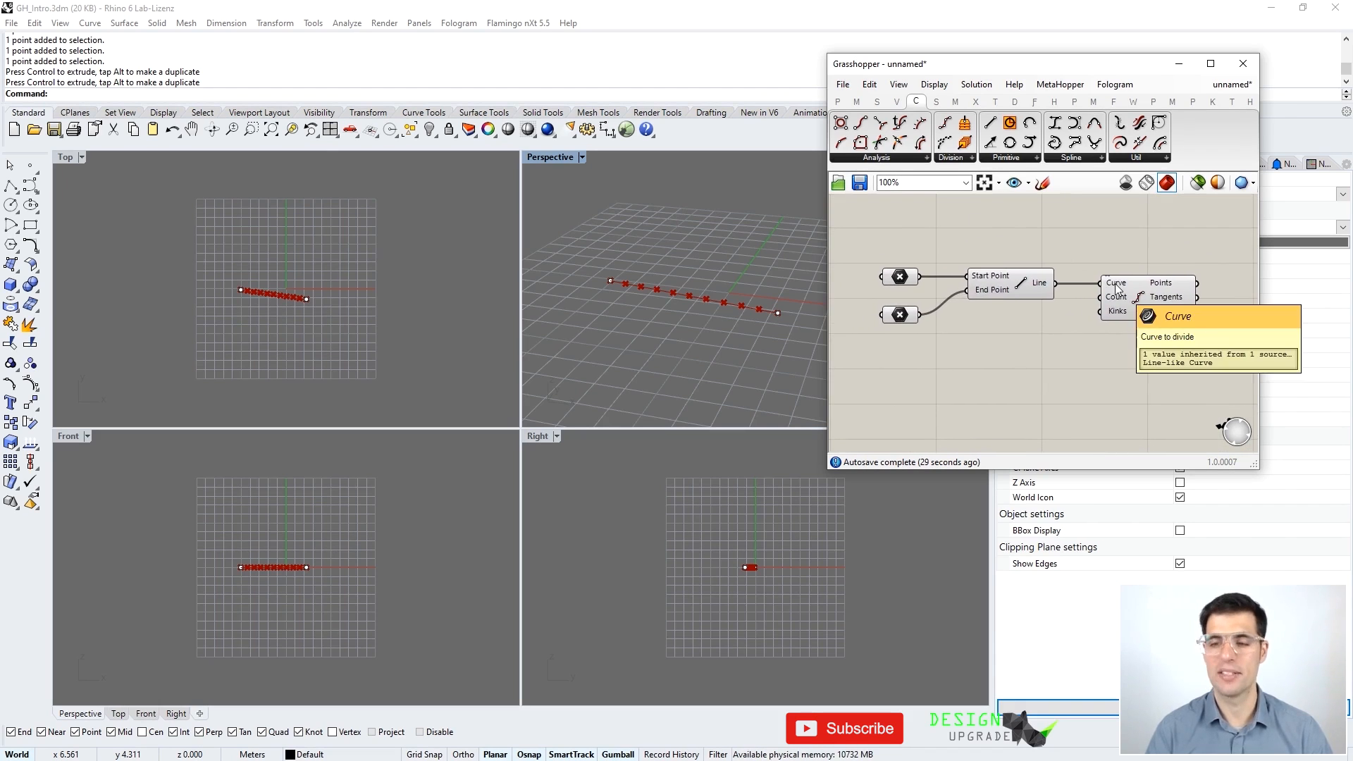
right_click_drag(1112, 267, 1116, 251)
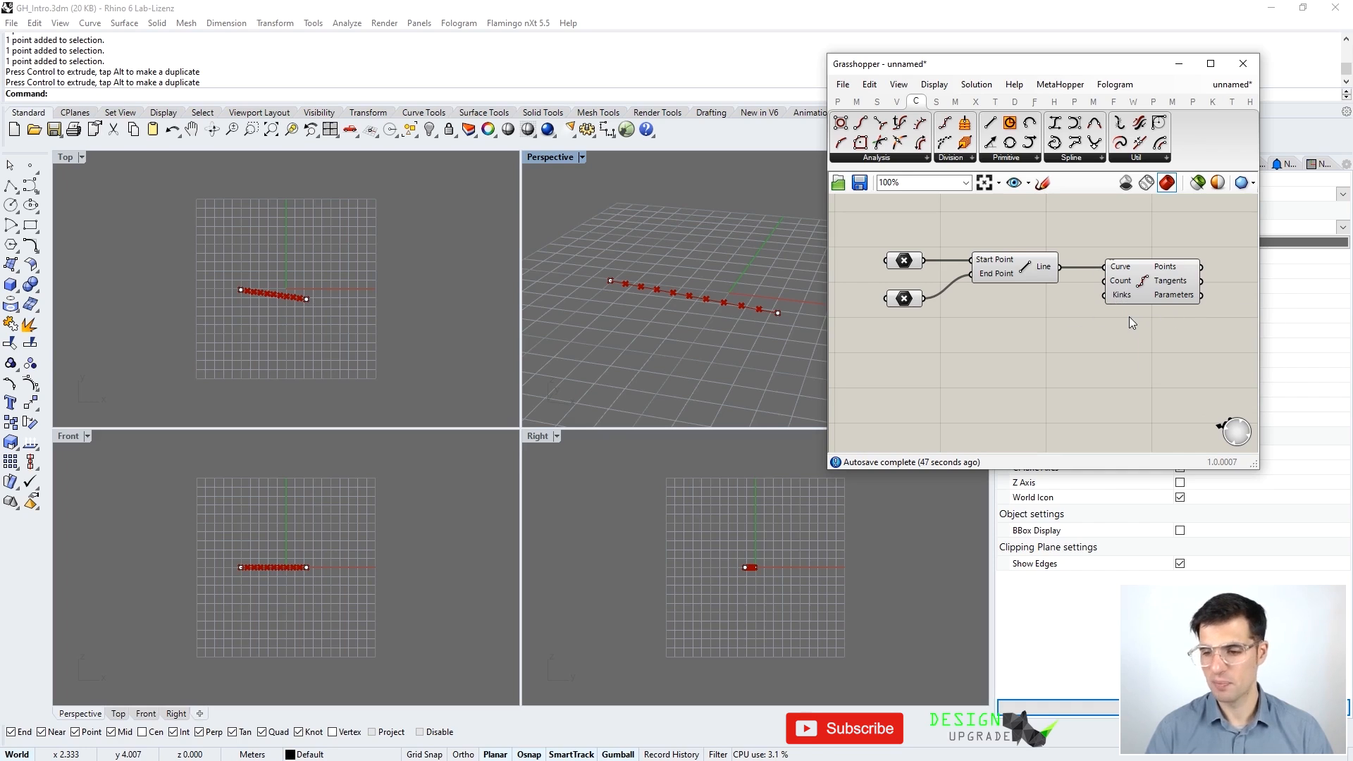
mouse_move(1123, 305)
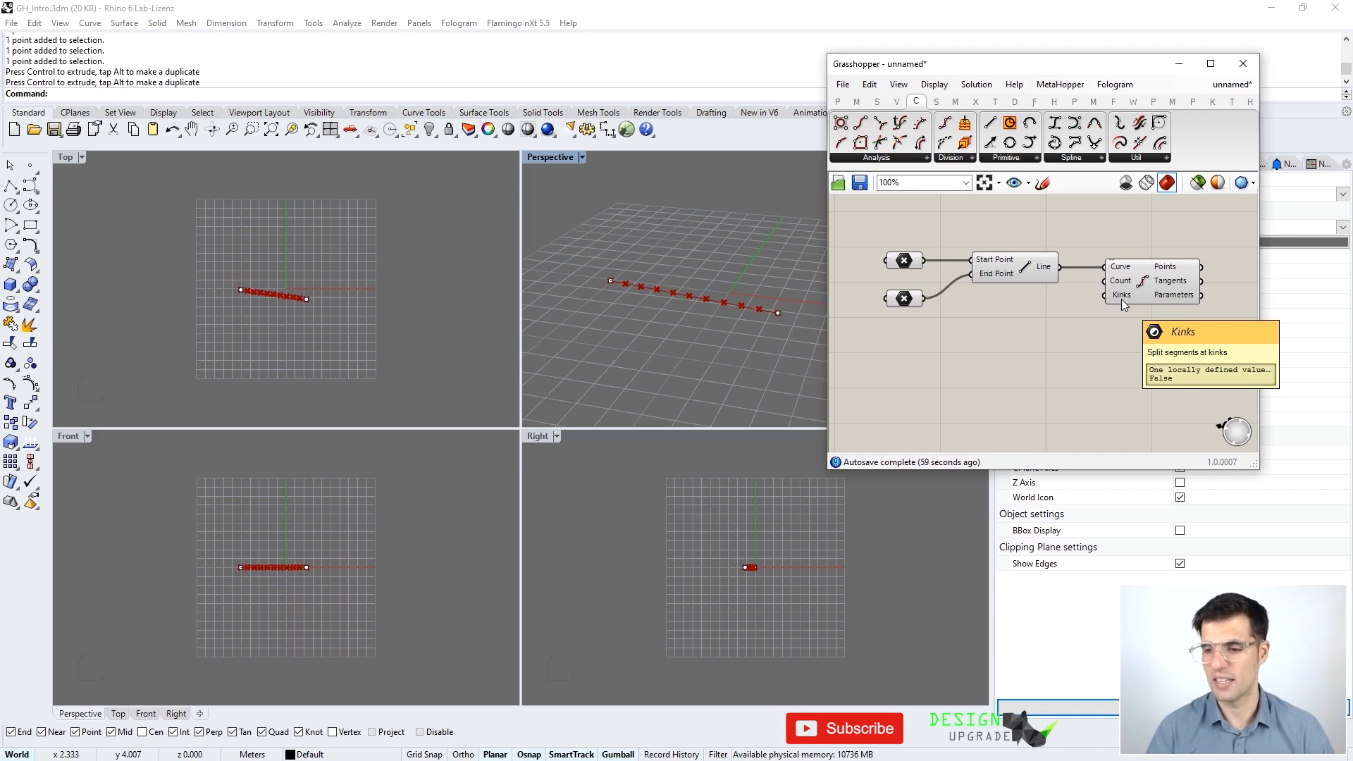
mouse_move(1115, 285)
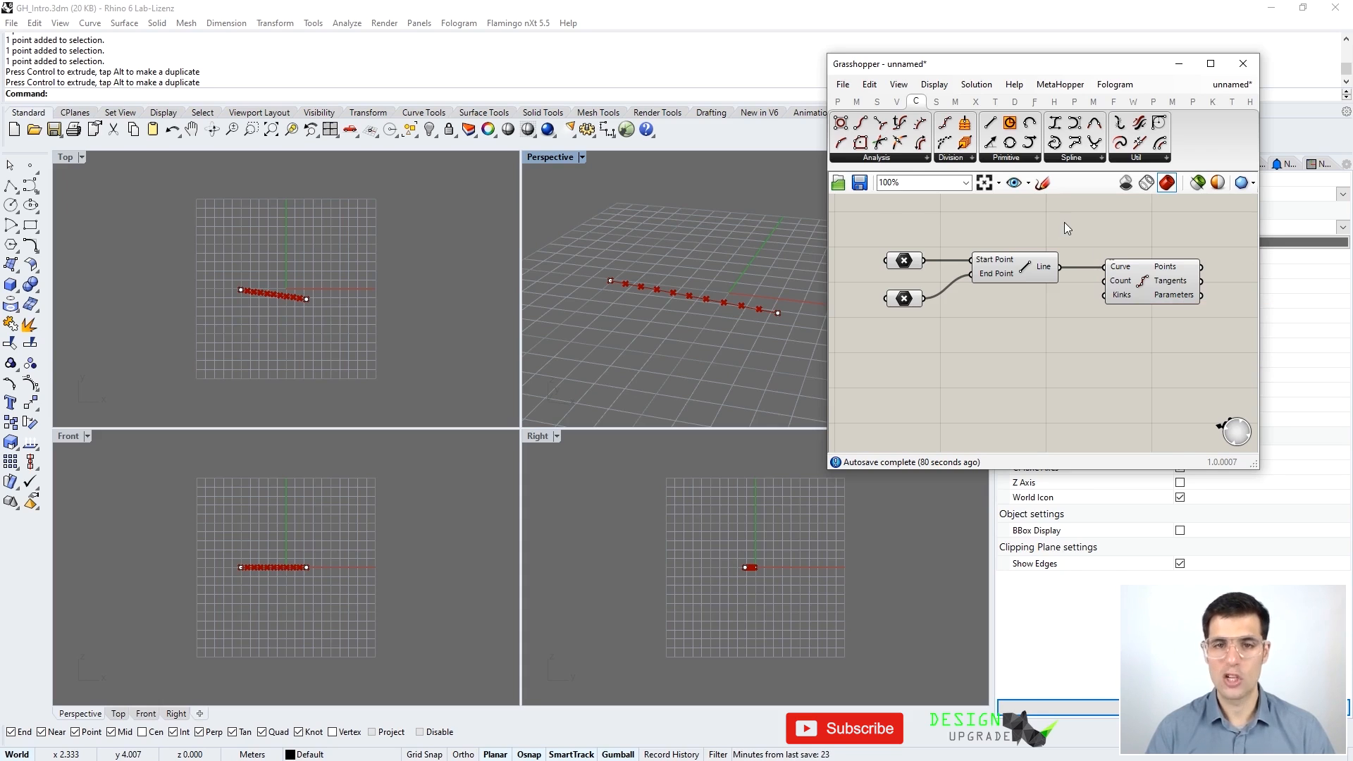
Step: Set the Divide Curve component's Count input to the integer 4
right_click(1122, 284)
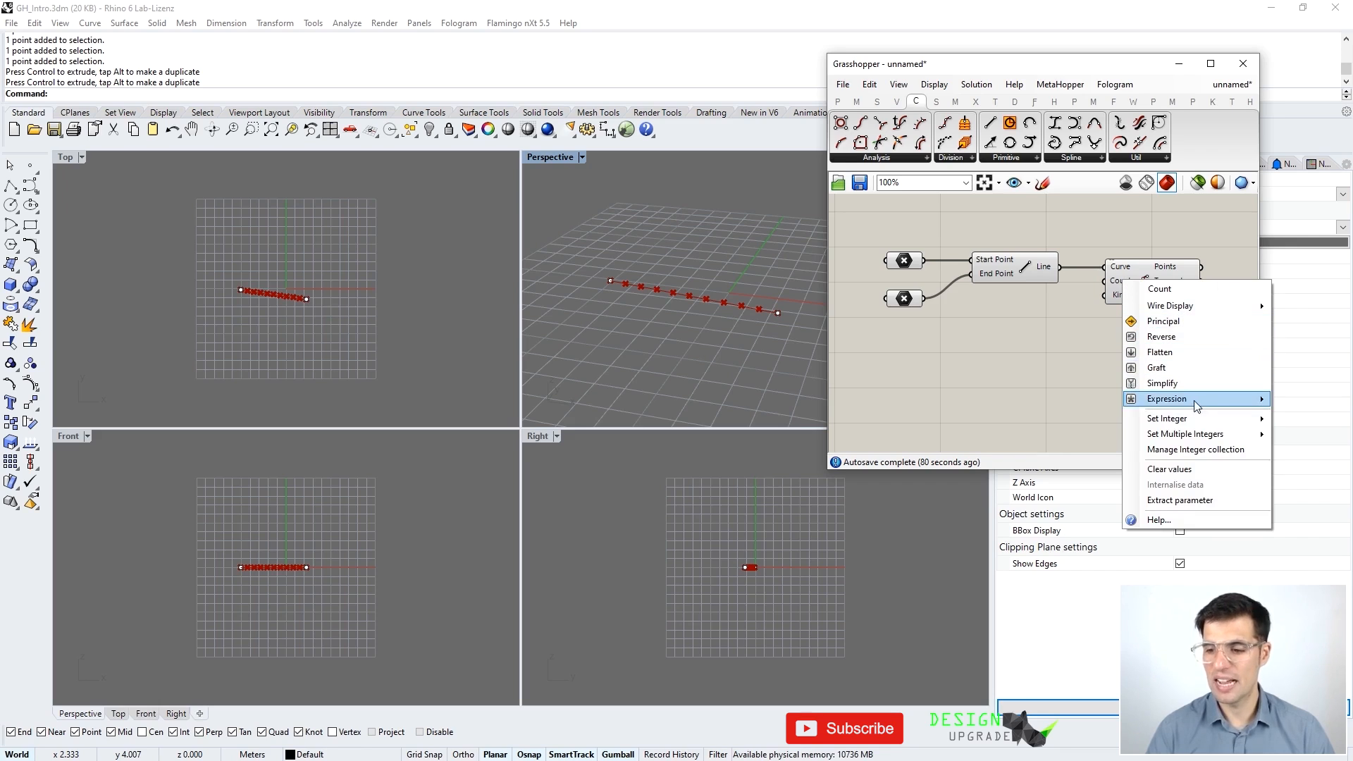
mouse_move(1190, 423)
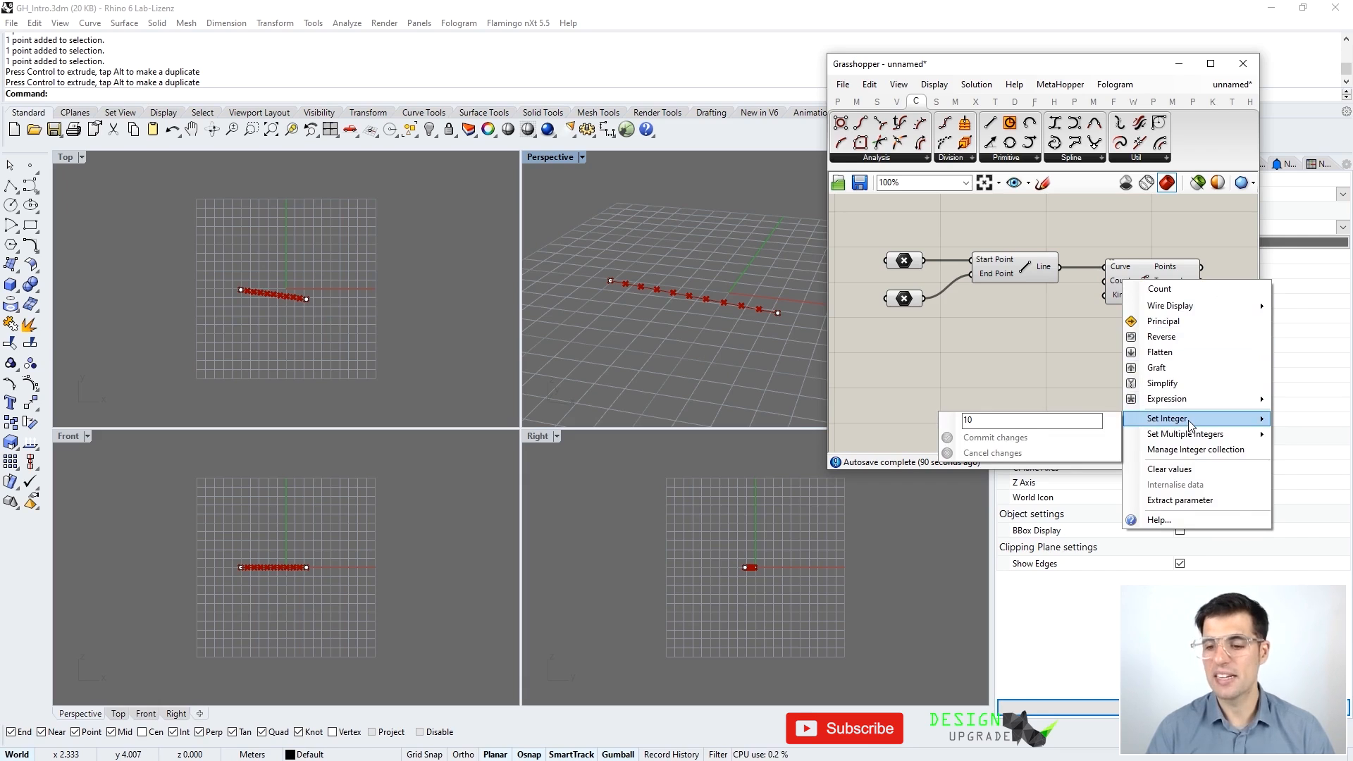
left_click(1076, 421)
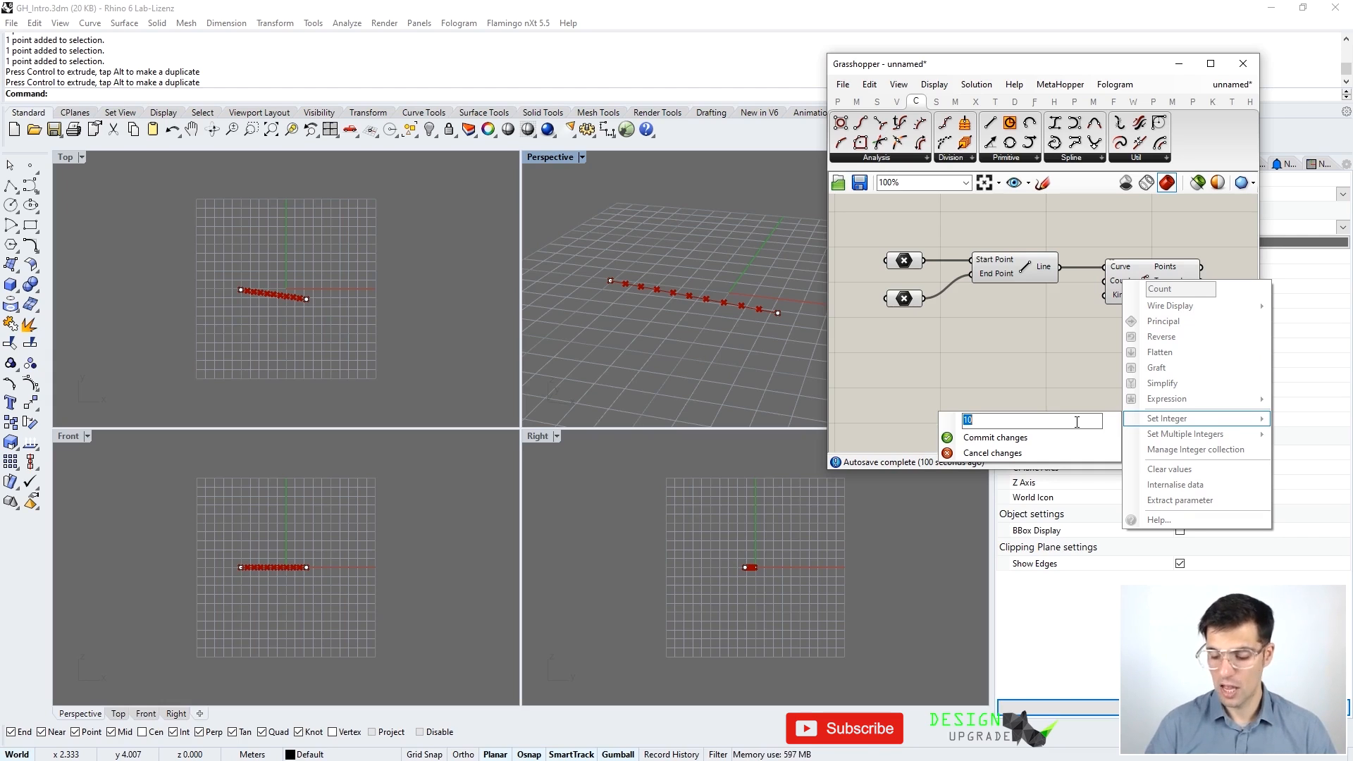
type("4")
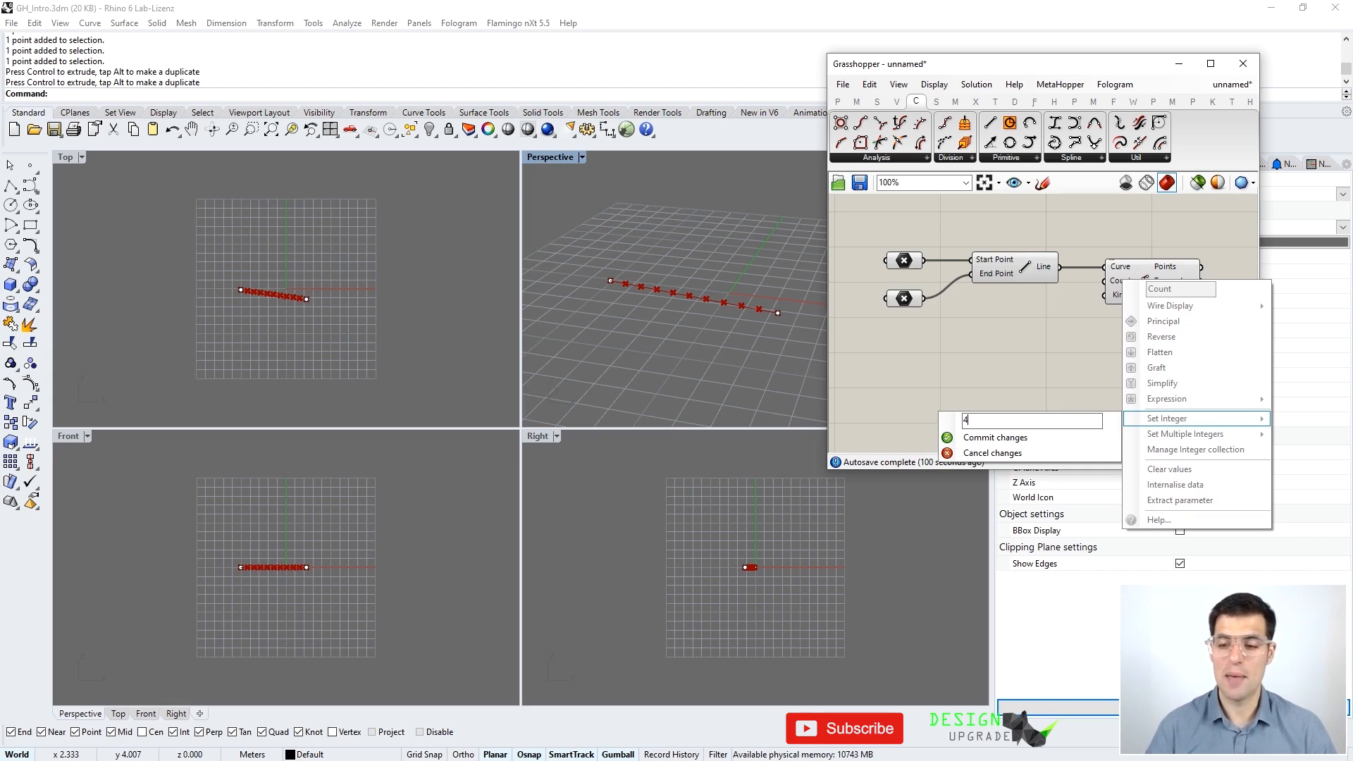
left_click(1078, 438)
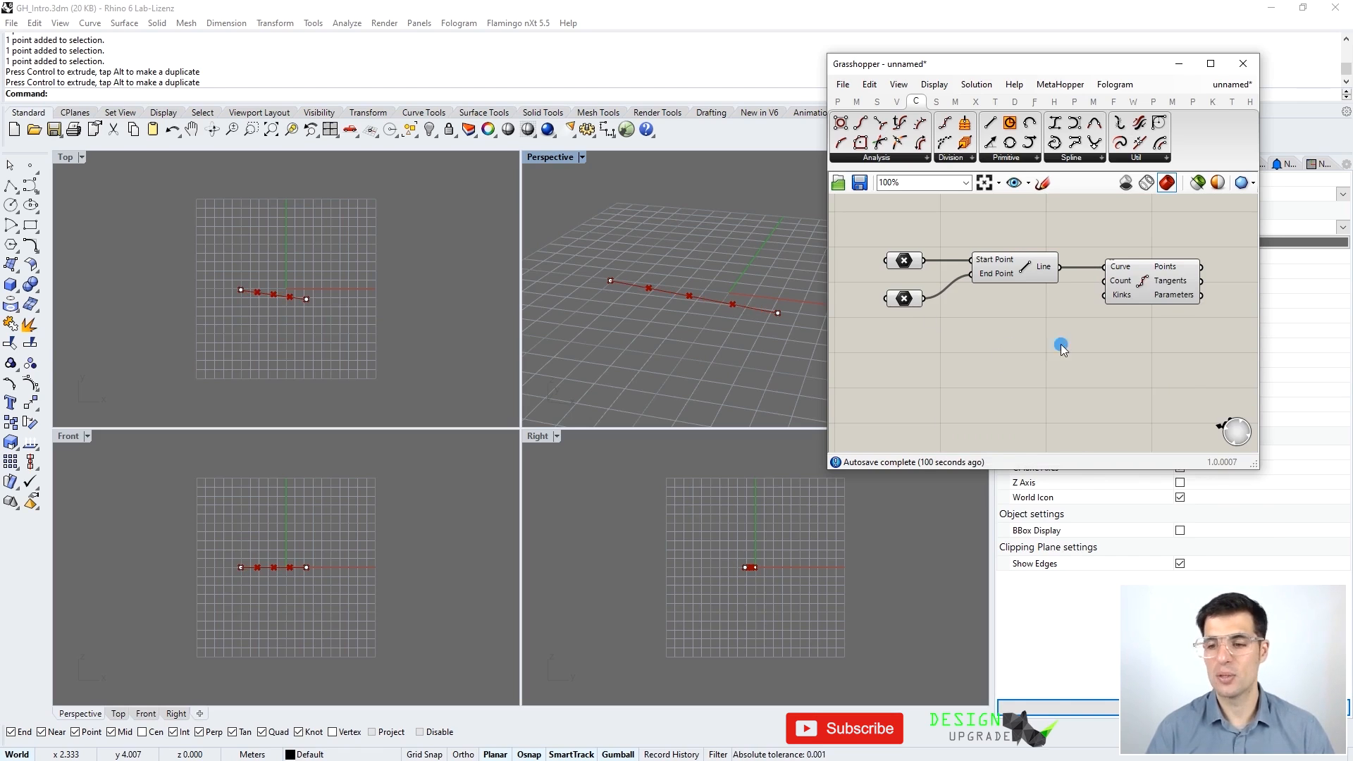
Step: Add a Number Slider to the canvas below the Line component
mouse_move(1126, 285)
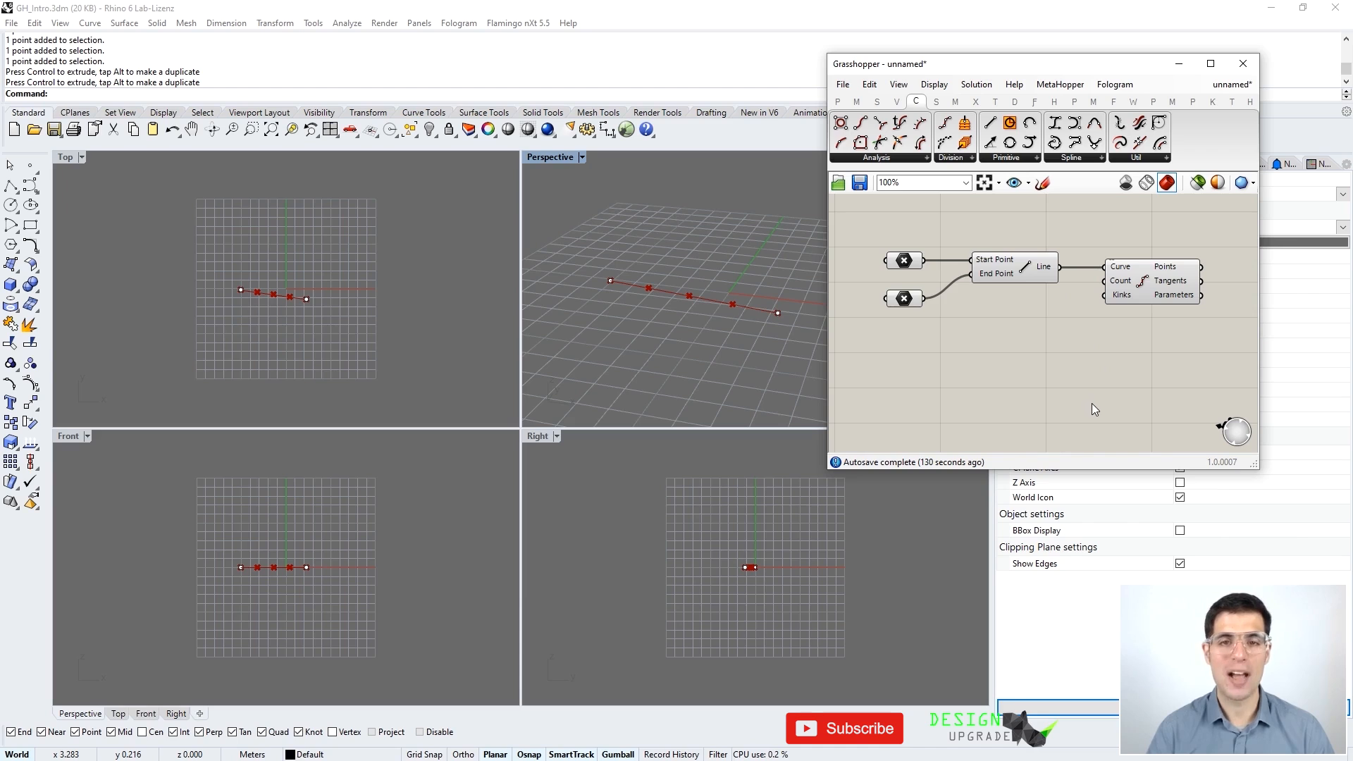
left_click(837, 102)
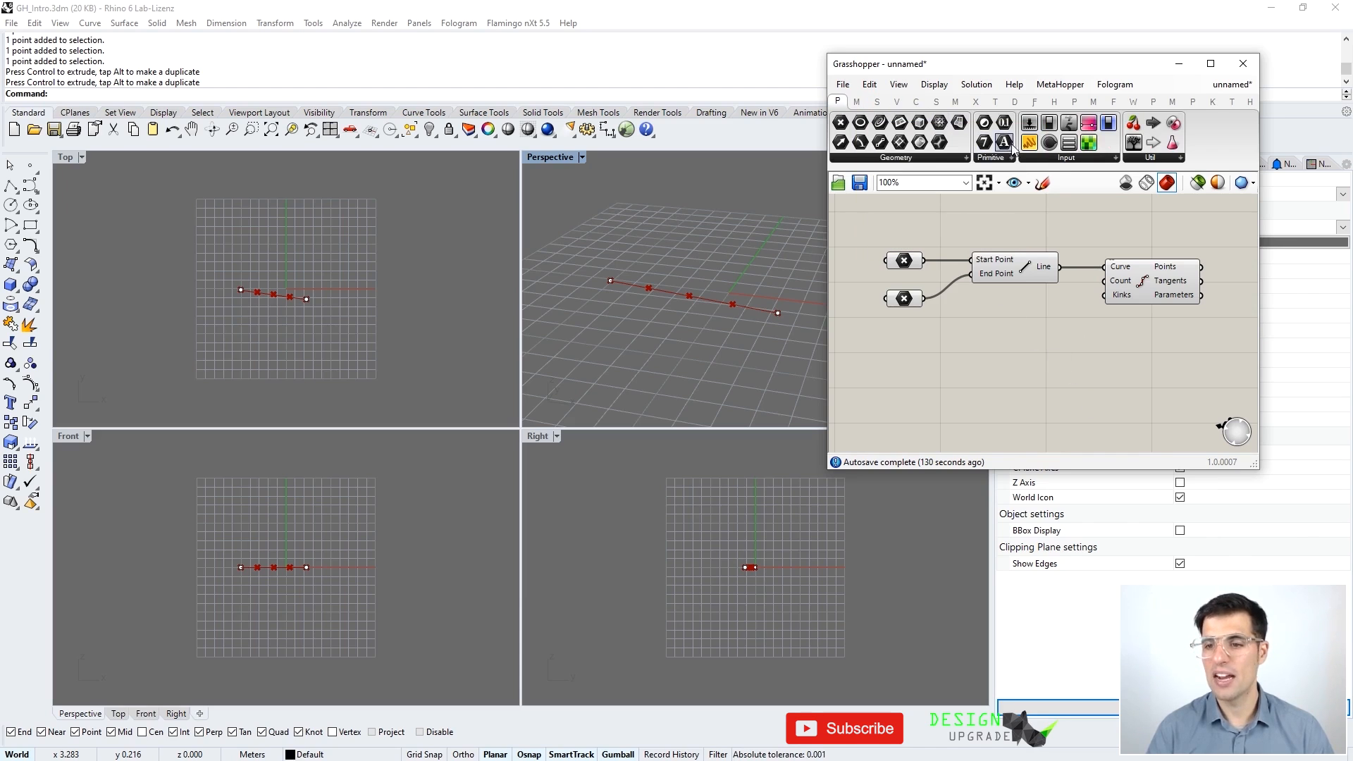
left_click(1069, 159)
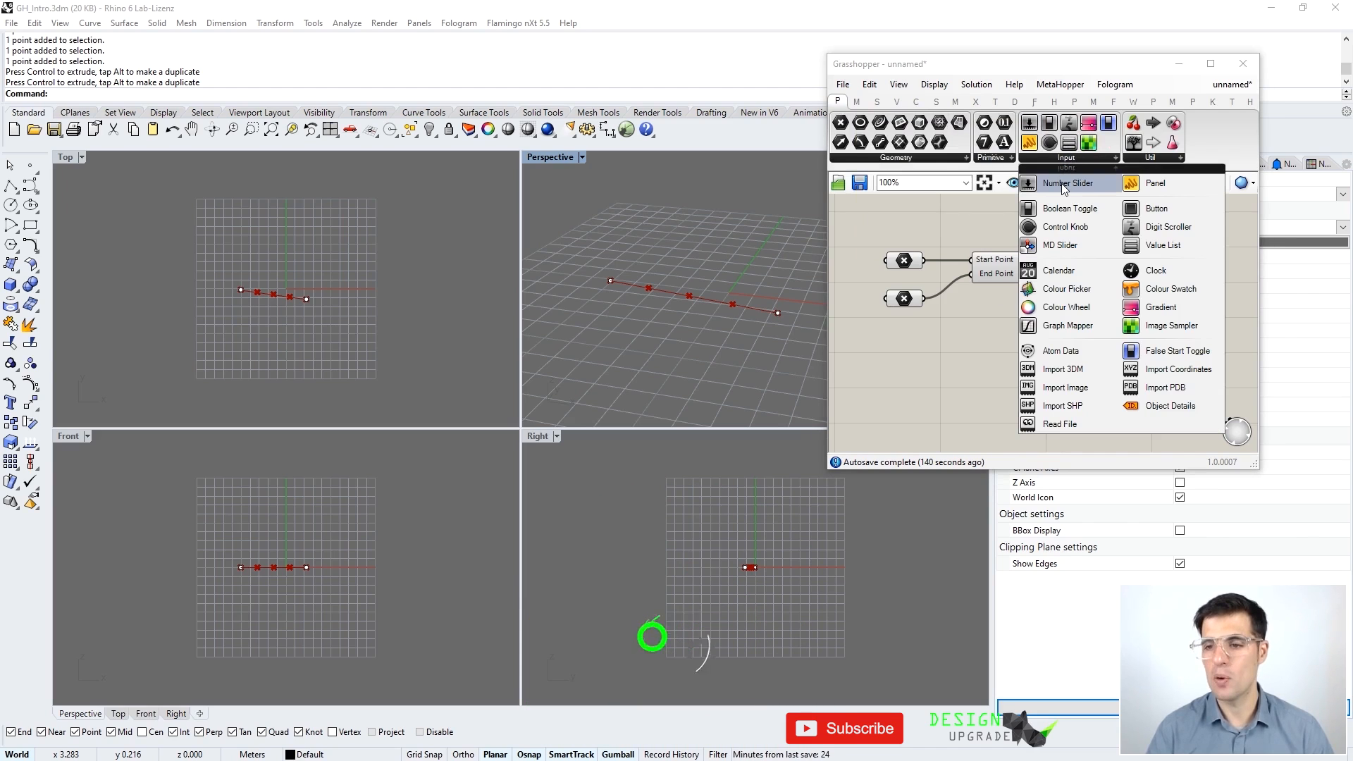
left_click(1064, 184)
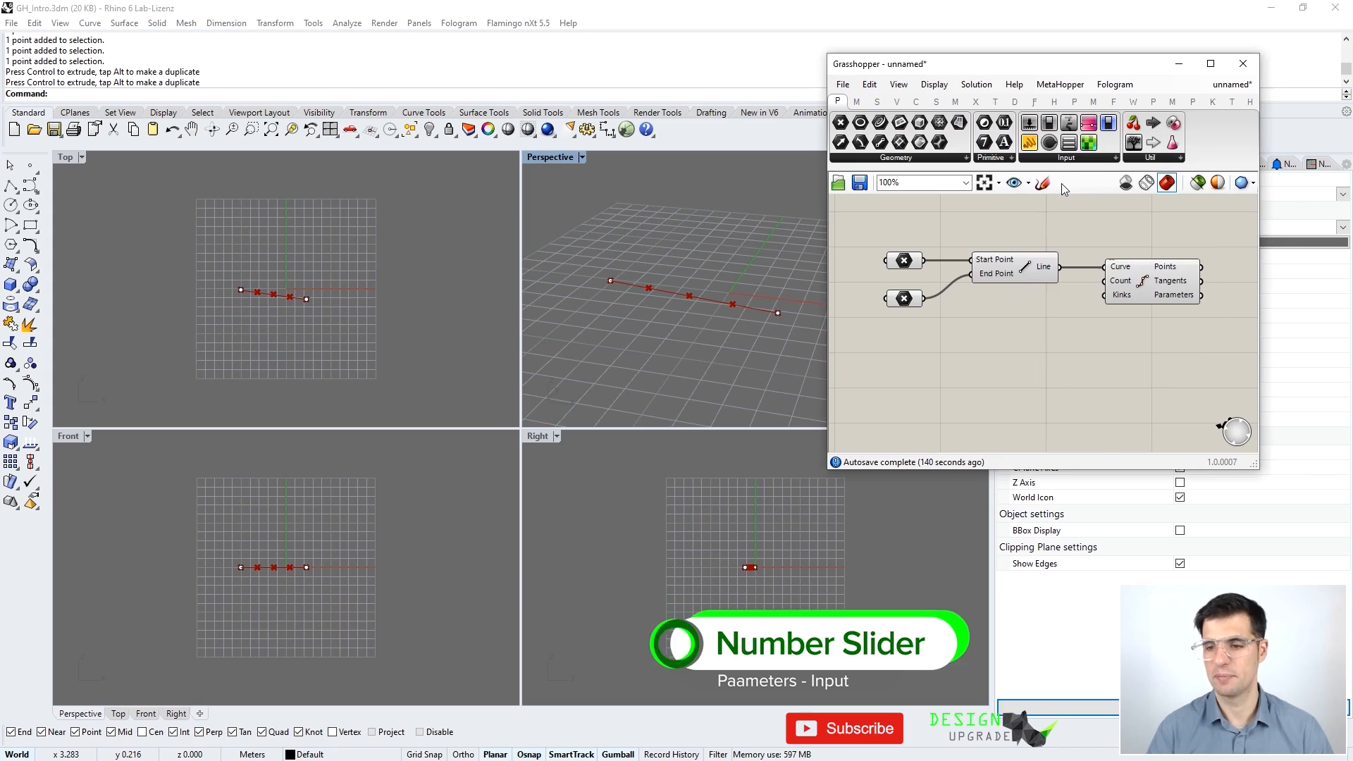
left_click(1027, 343)
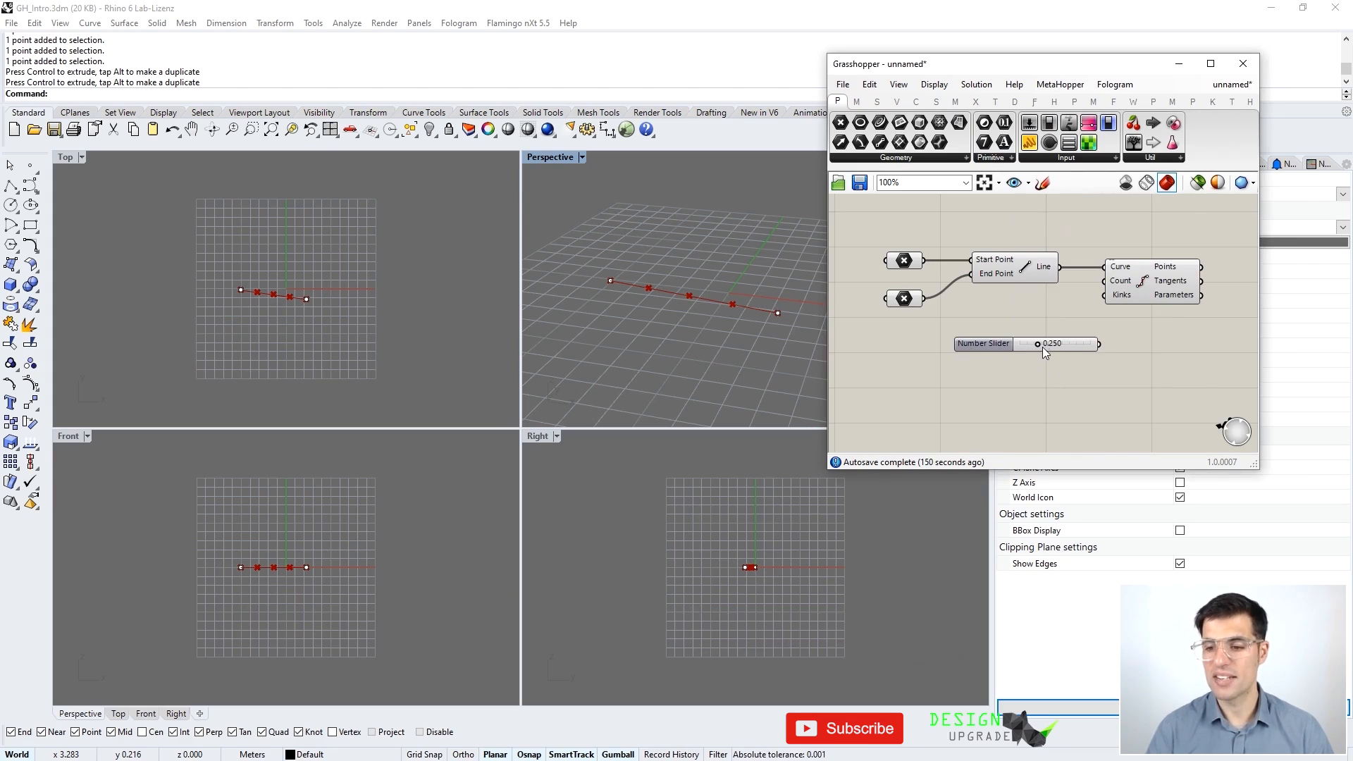
Step: Vary the Number Slider's value across its range, leave it at 0.470, and shift the slider slightly up and to the left
mouse_move(1037, 344)
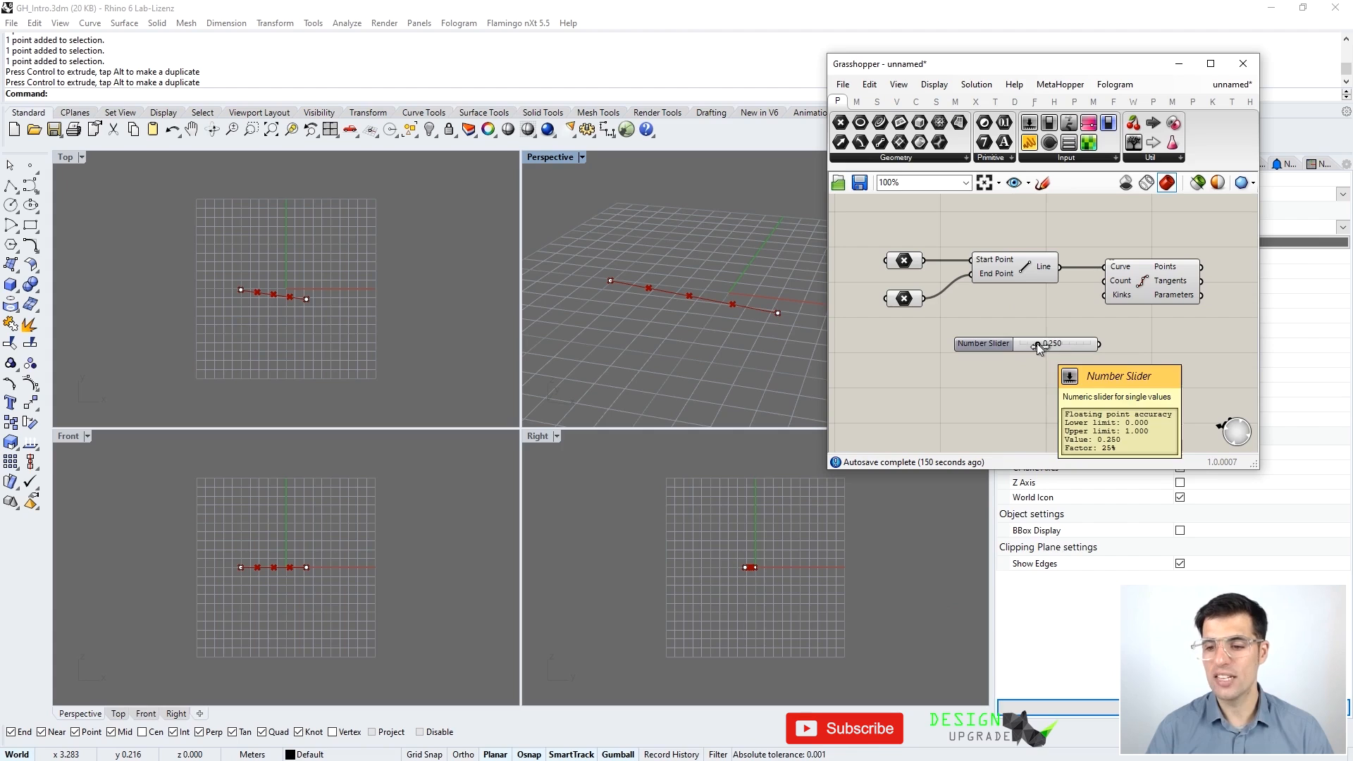
left_click(1036, 343)
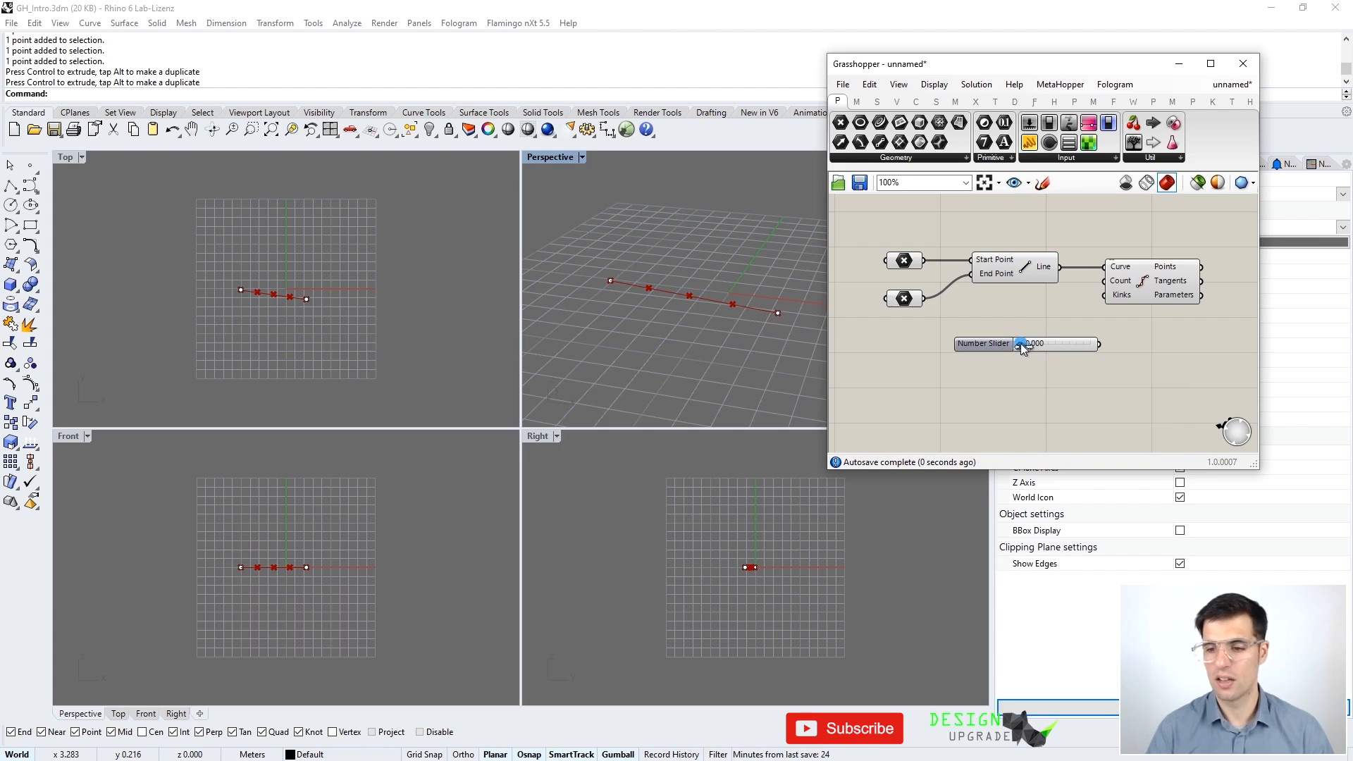
left_click_drag(1067, 344, 1034, 349)
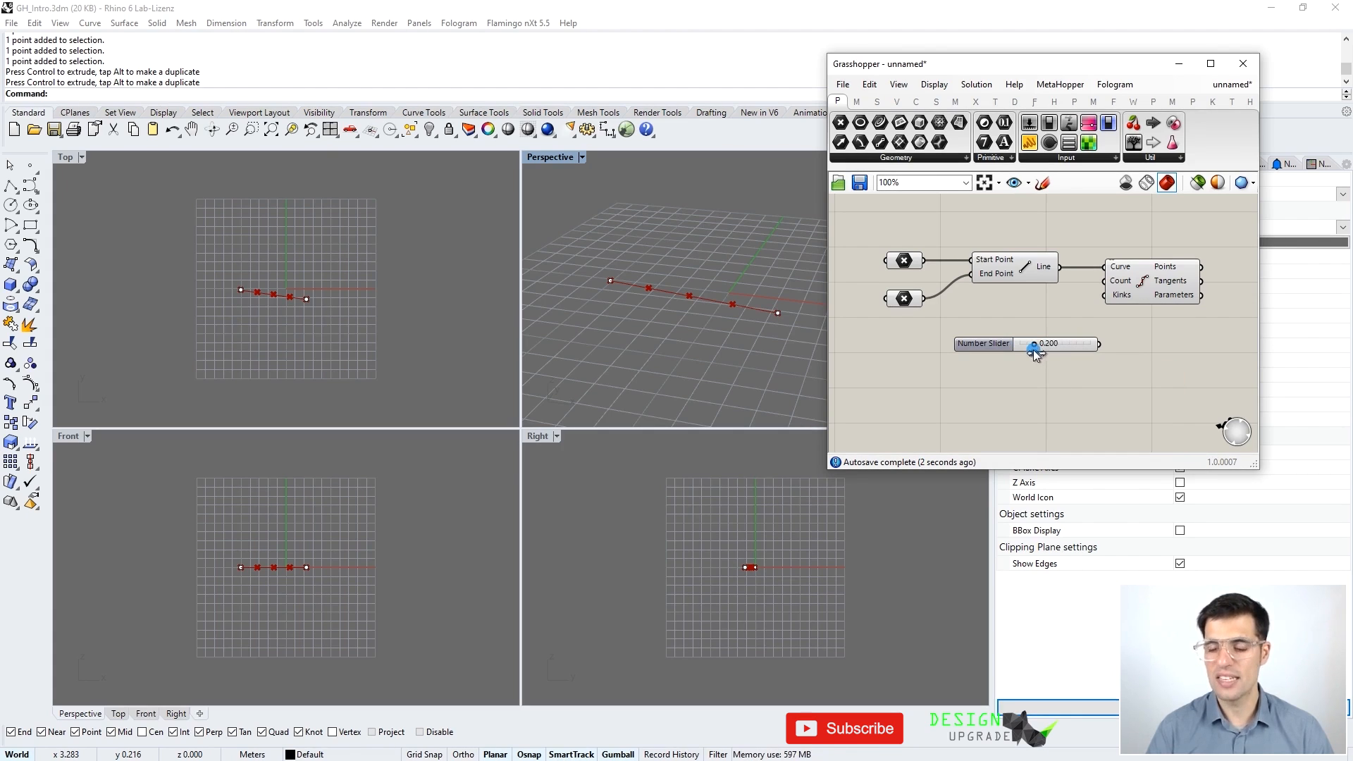
left_click_drag(1047, 348, 1060, 350)
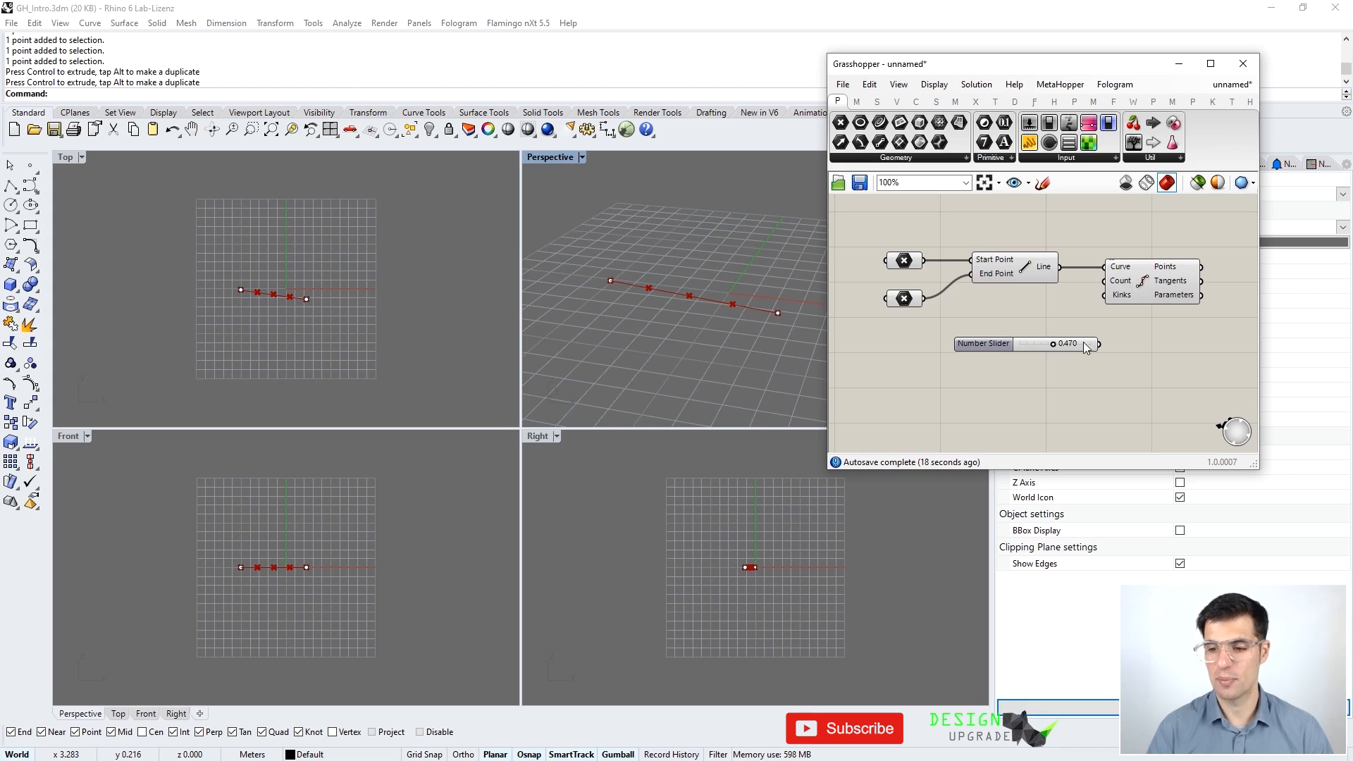
left_click_drag(1044, 350, 1020, 344)
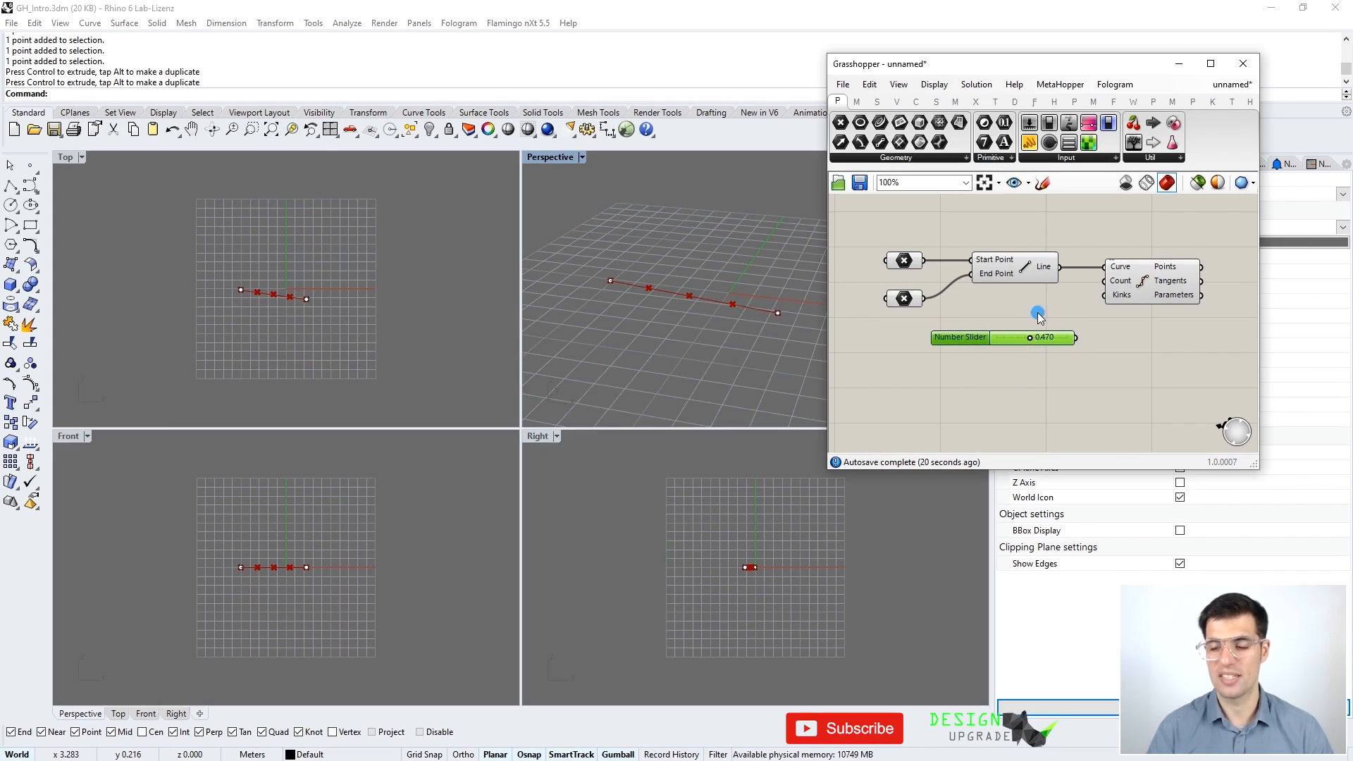
left_click(1040, 354)
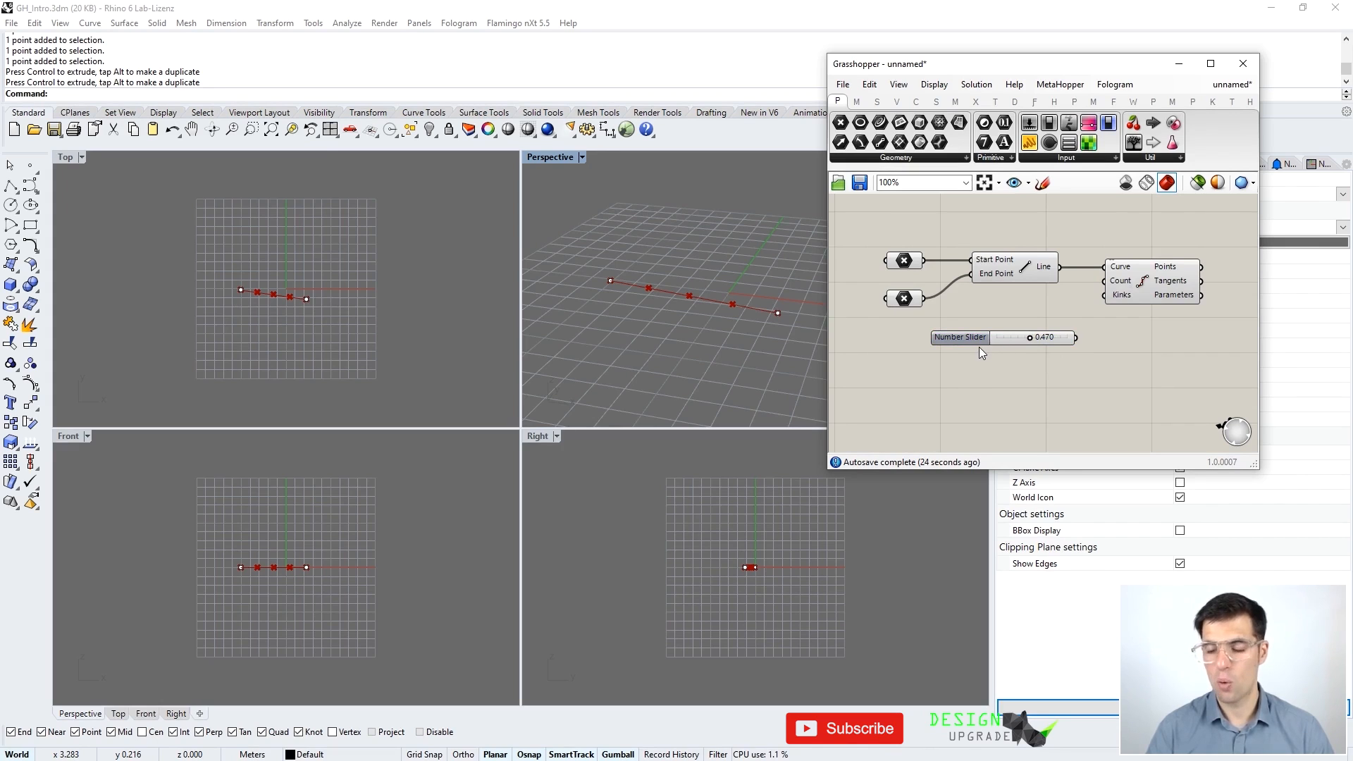
Step: Open the Number Slider's settings and set its rounding to integer numbers
mouse_move(963, 340)
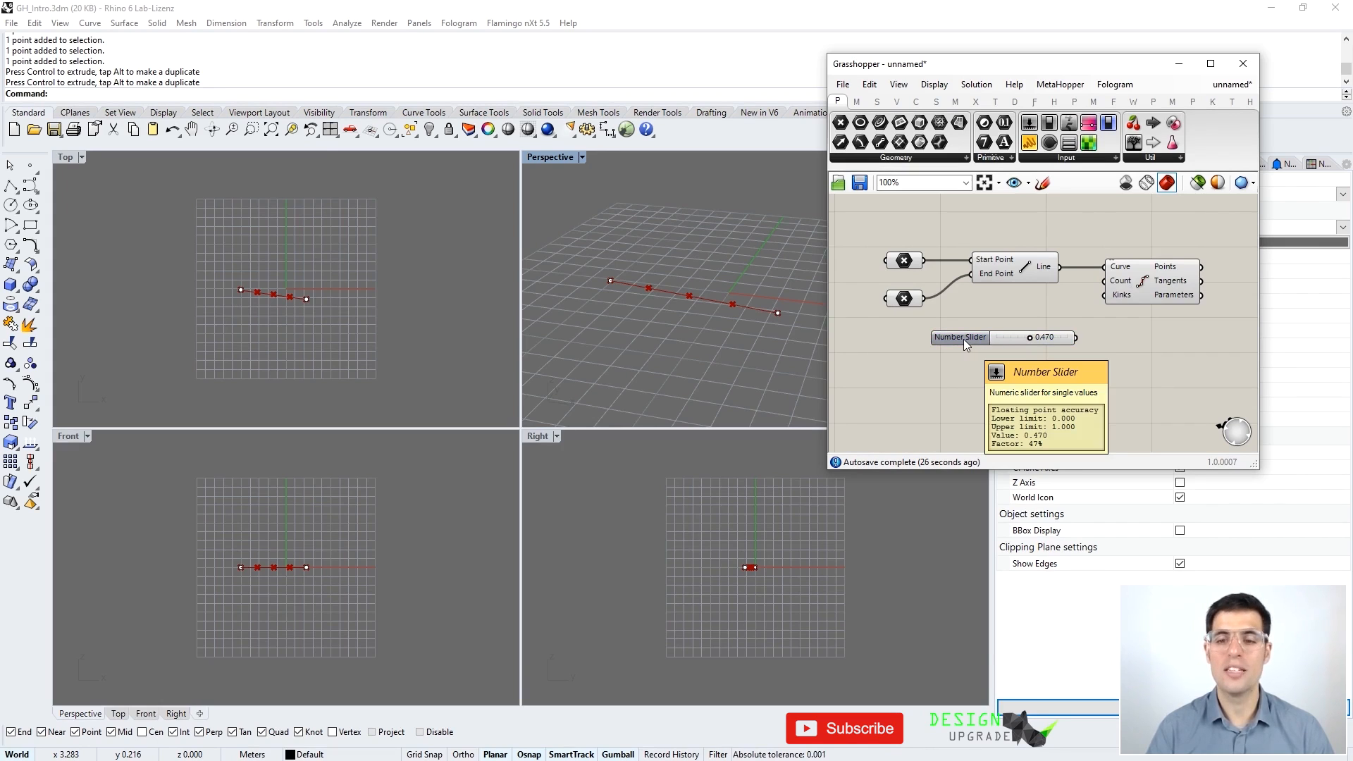
double_click(962, 339)
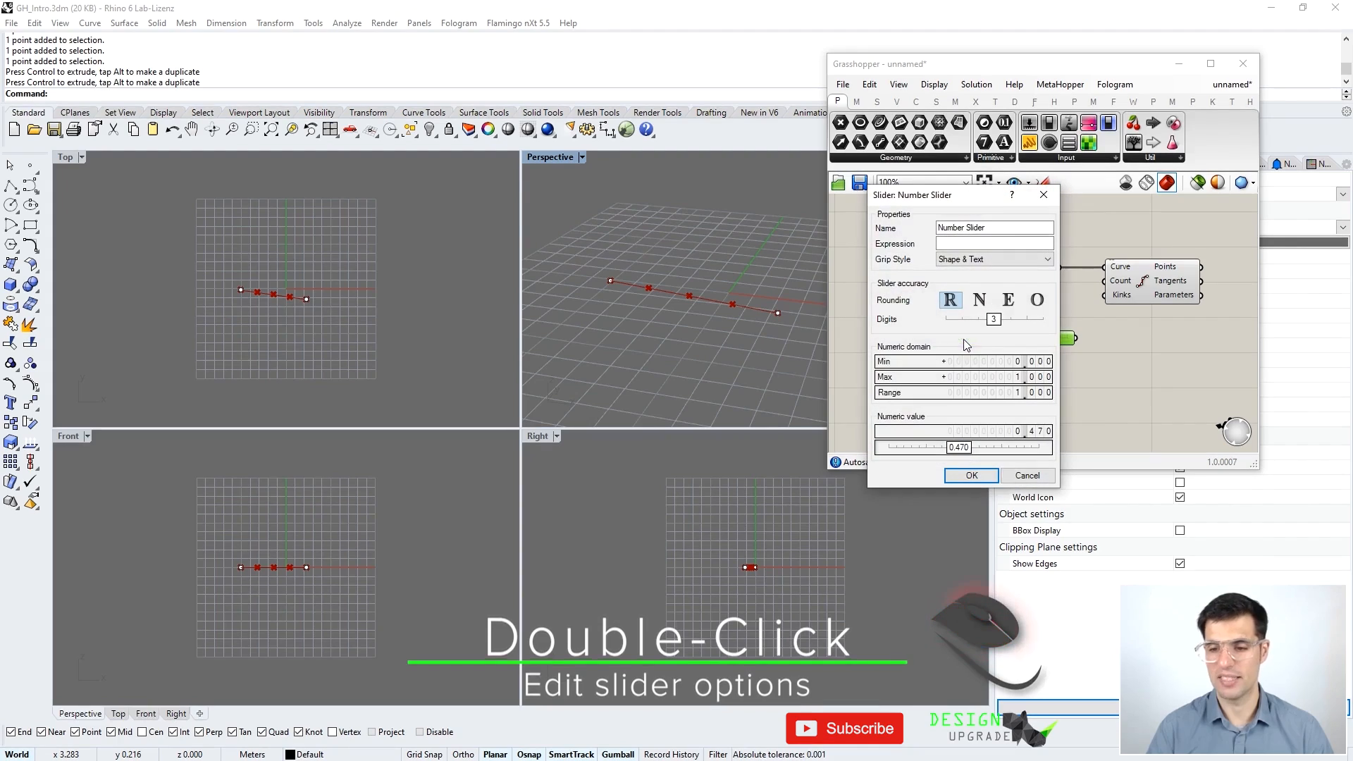
left_click_drag(965, 195, 1068, 141)
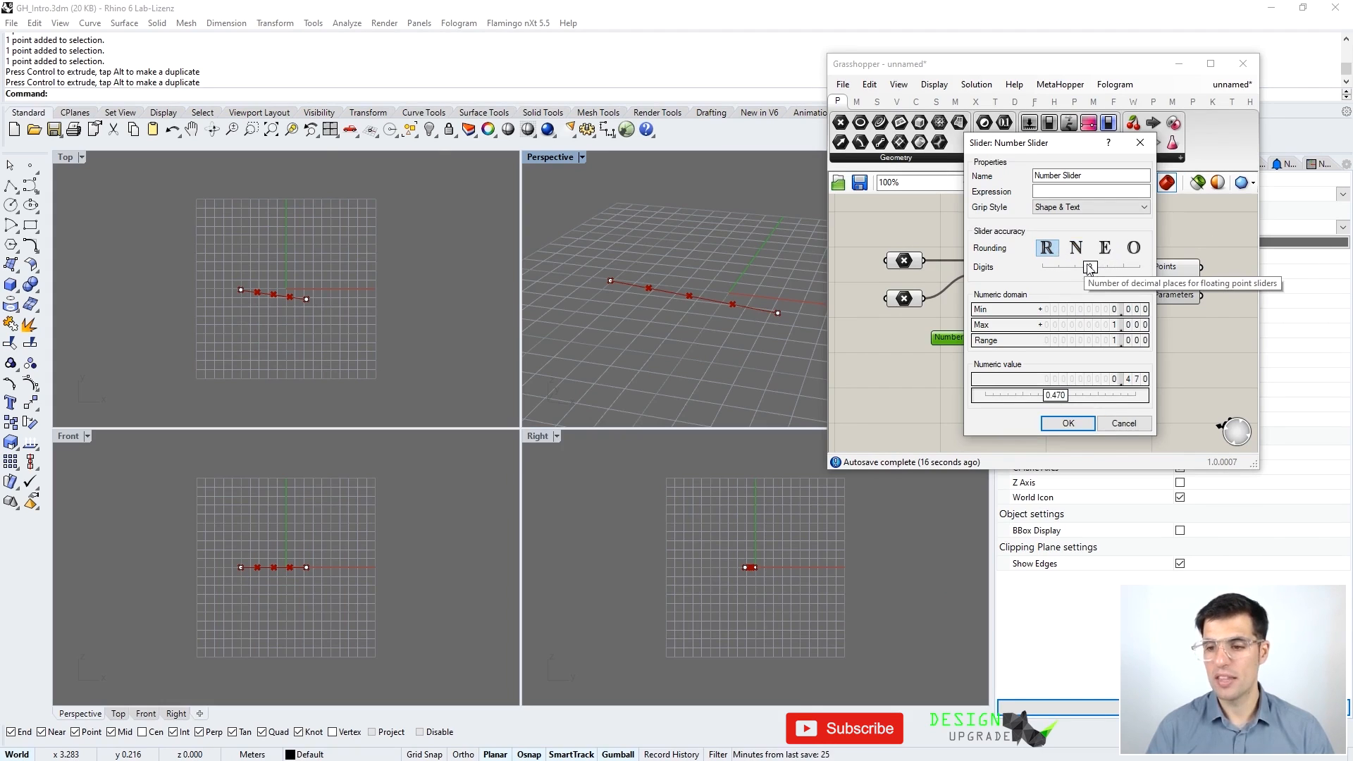
mouse_move(1095, 268)
left_mouse_down()
mouse_move(1064, 268)
mouse_move(1128, 269)
mouse_move(1103, 272)
left_mouse_up()
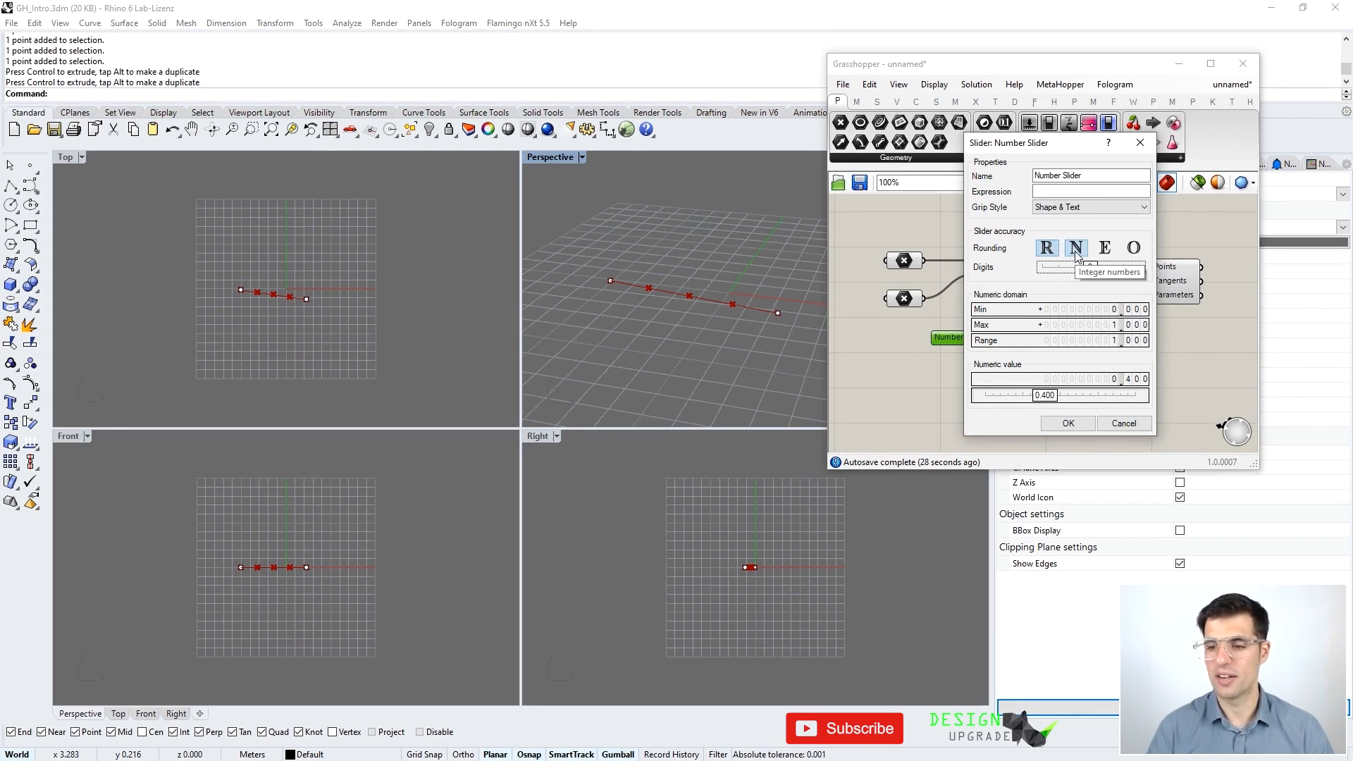
left_click(1077, 248)
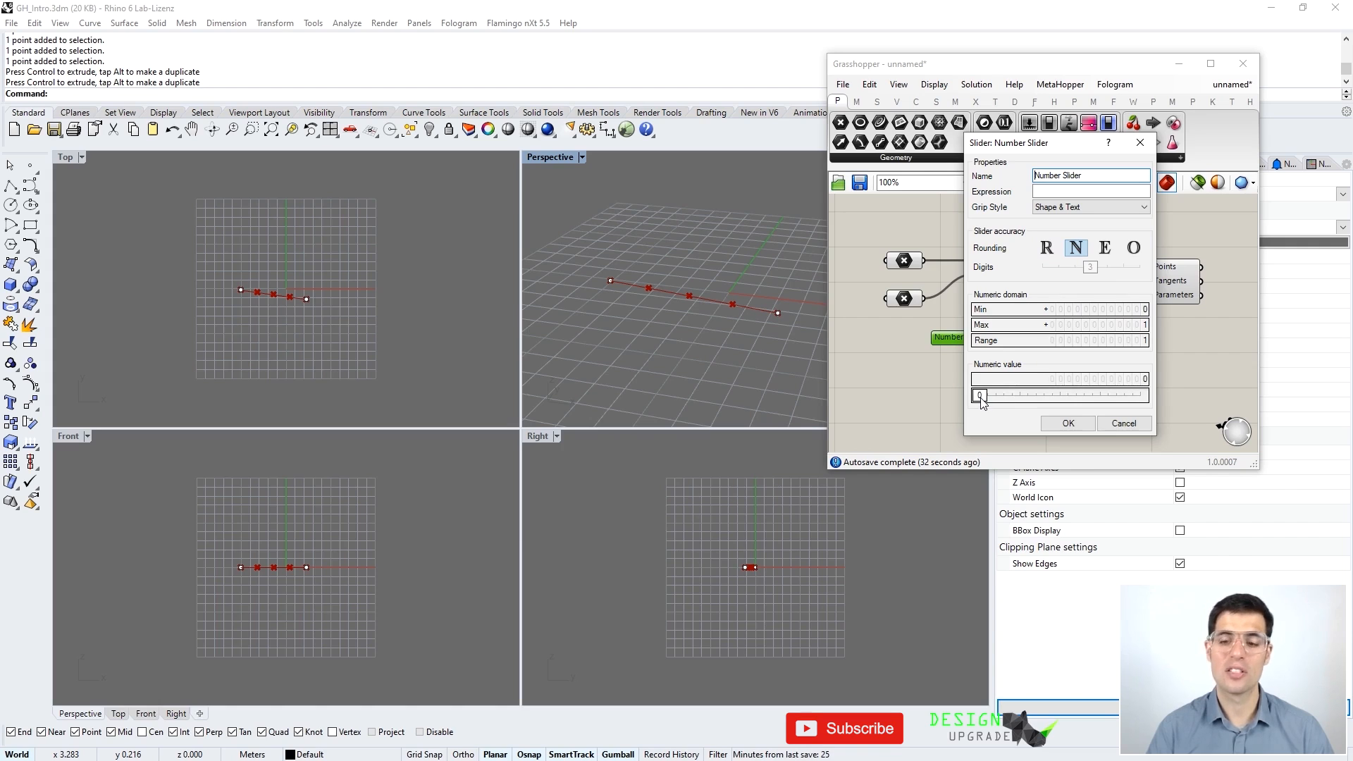
left_click_drag(982, 398, 1024, 400)
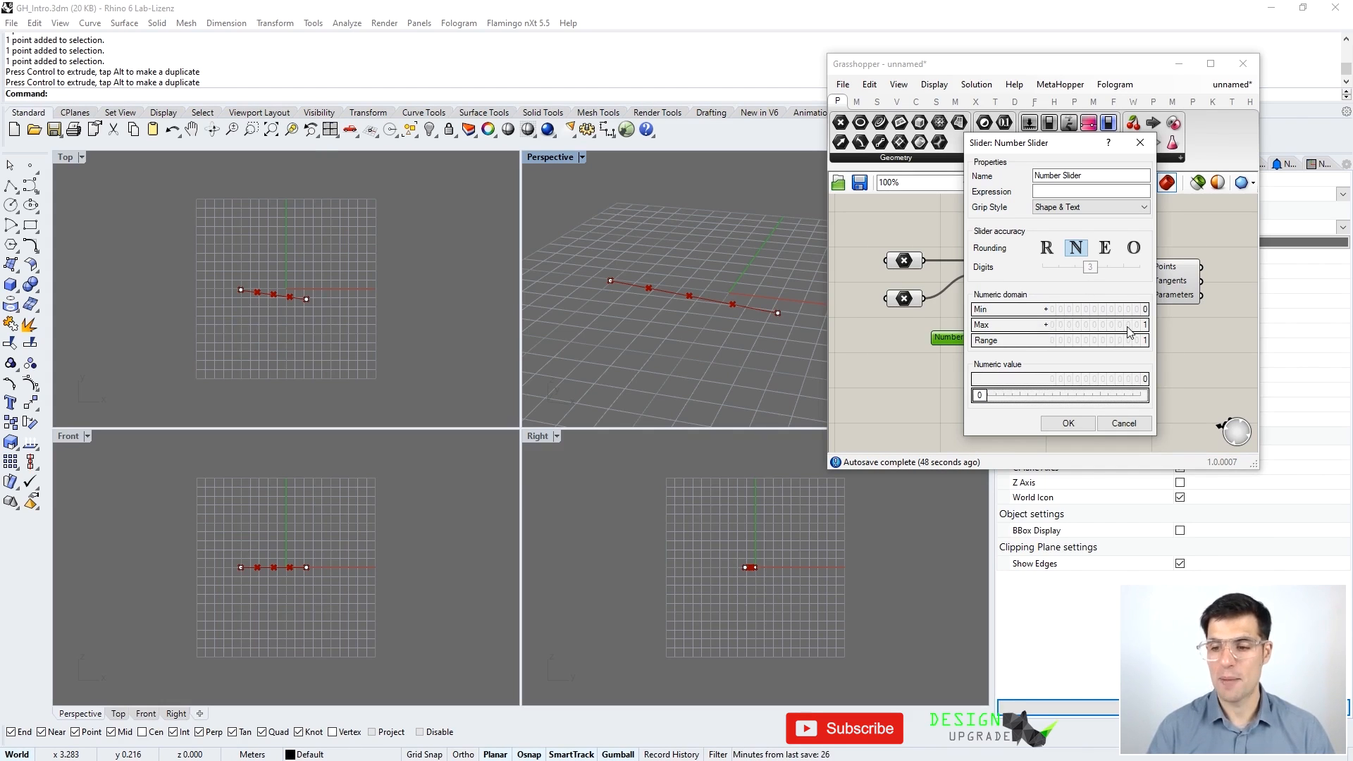
Step: Set the slider's maximum to 20 and its numeric value to 12
double_click(1112, 328)
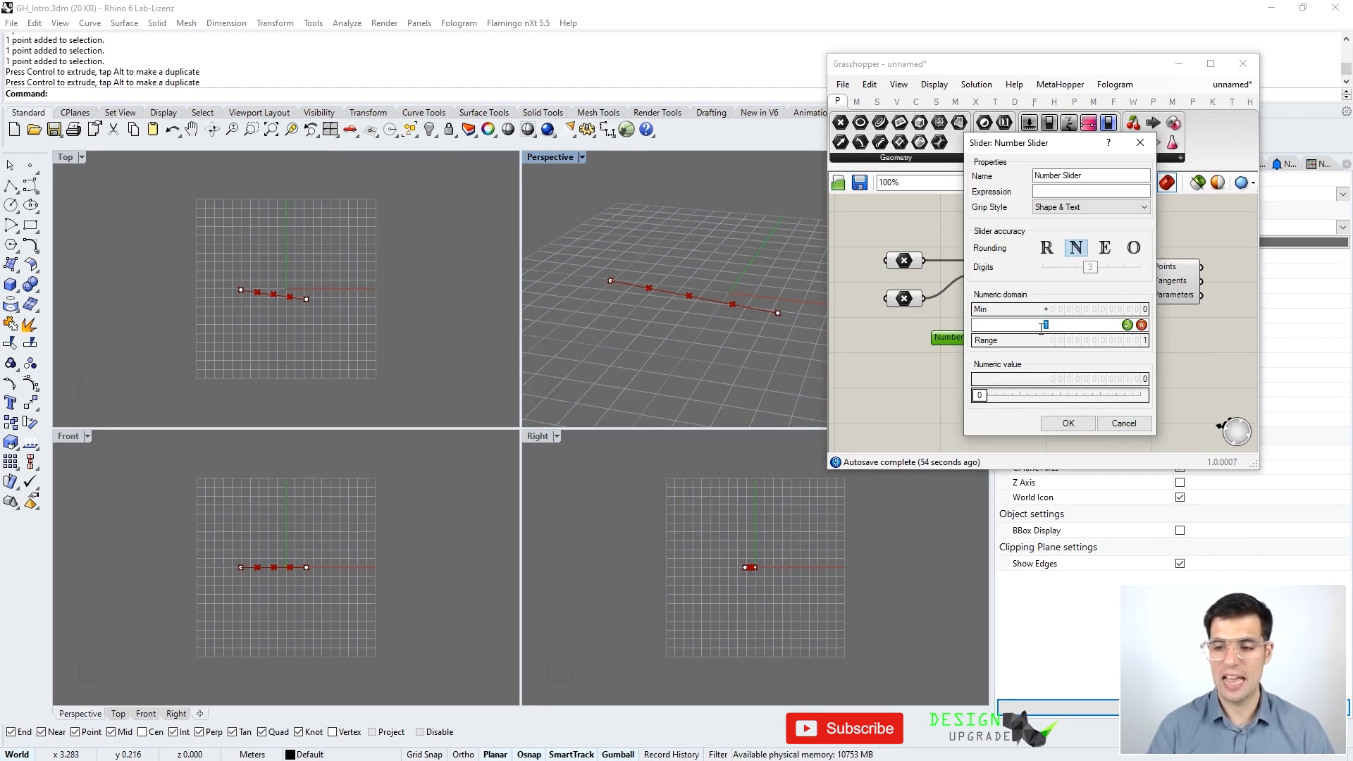
type("20")
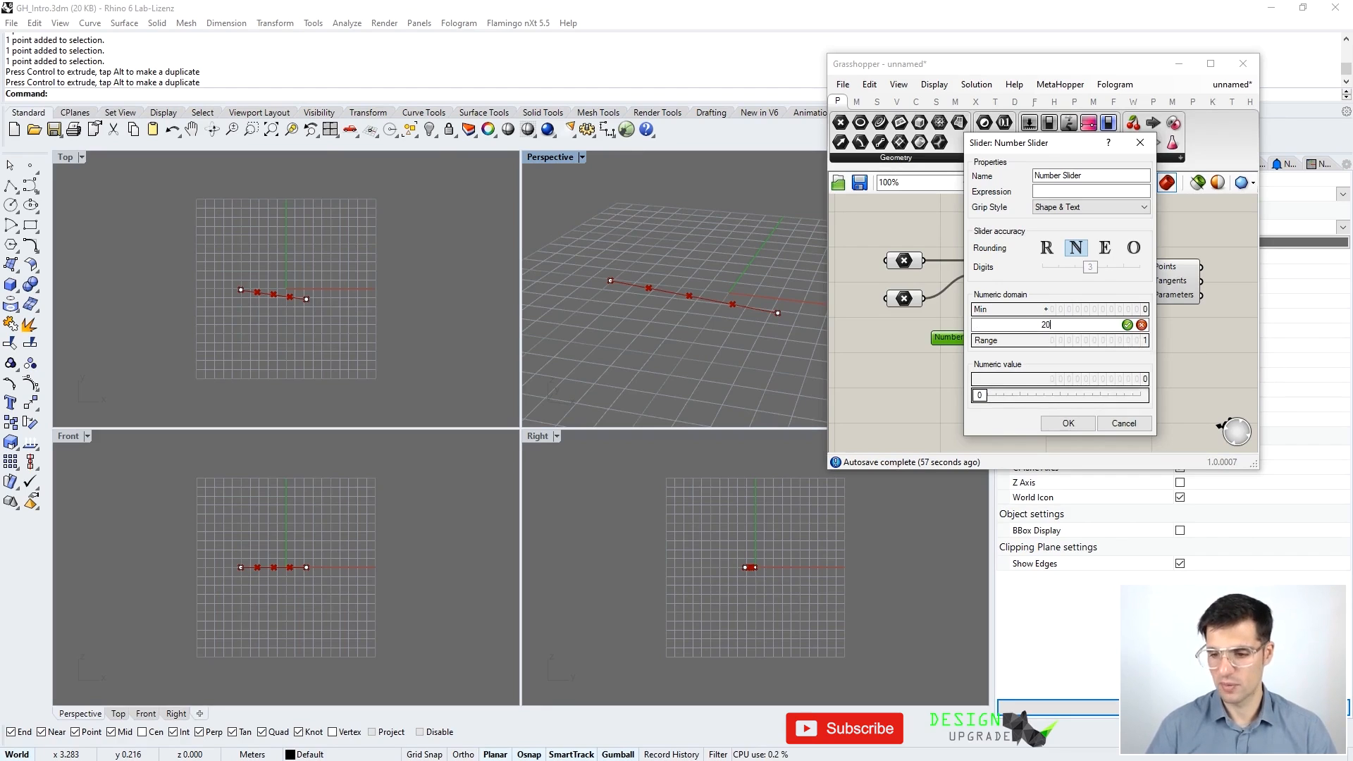
left_click(1128, 325)
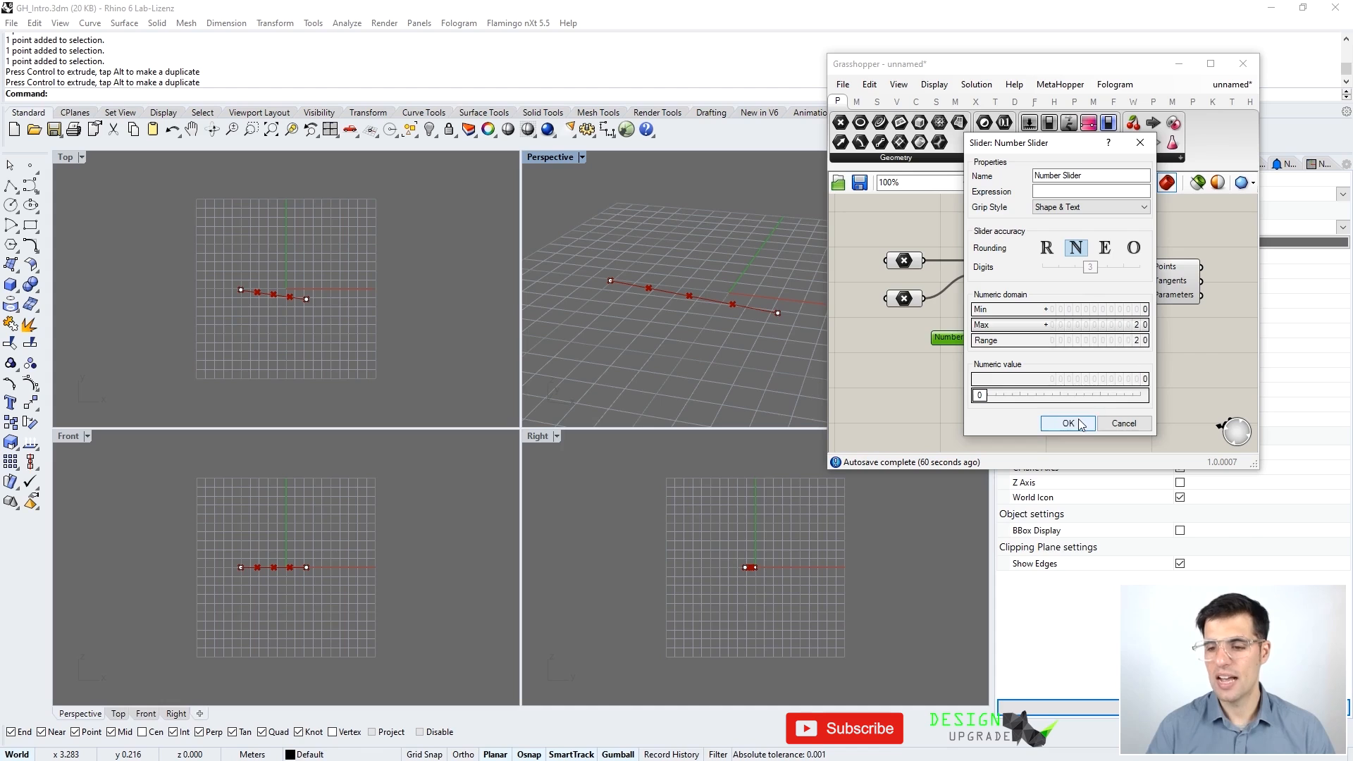
left_click_drag(980, 395, 1081, 401)
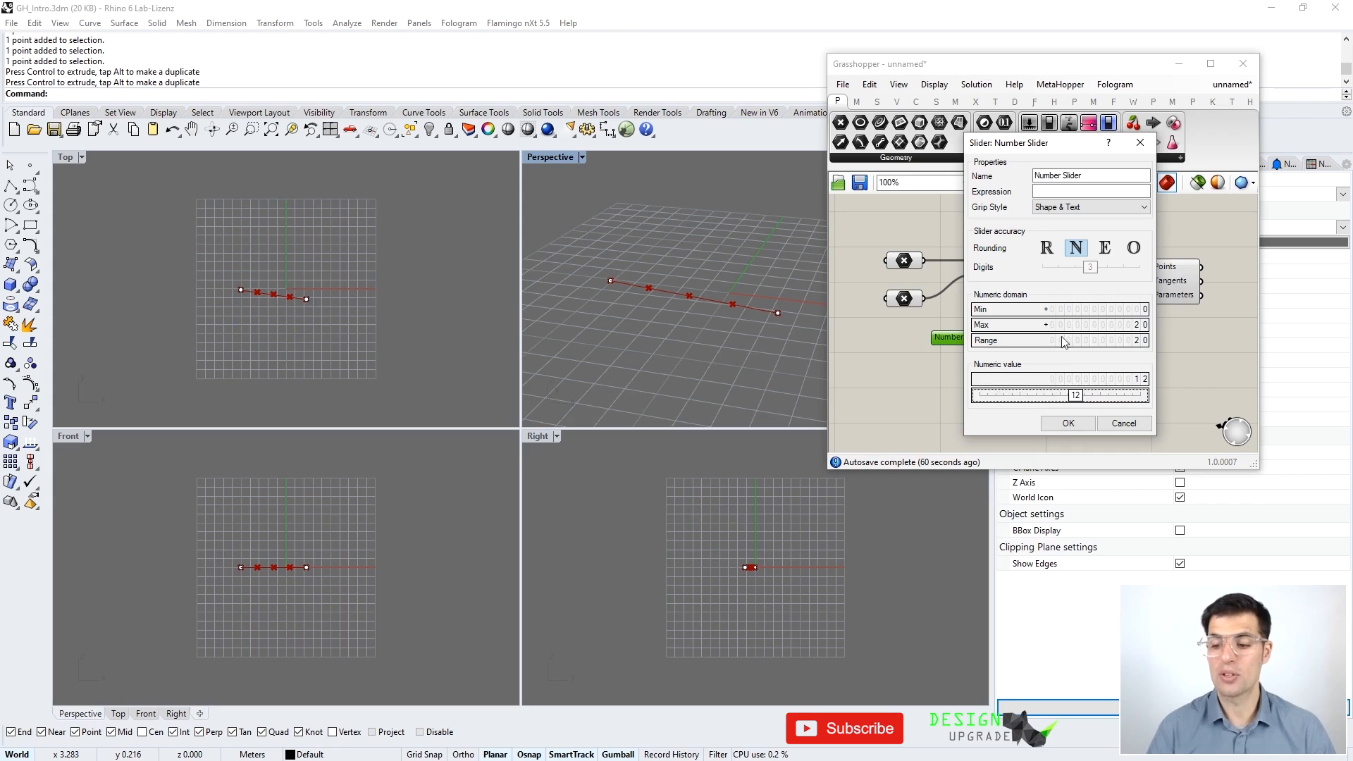
Step: Try even-number rounding with a value of 4 and odd-number rounding with a value of 11
left_click(1105, 248)
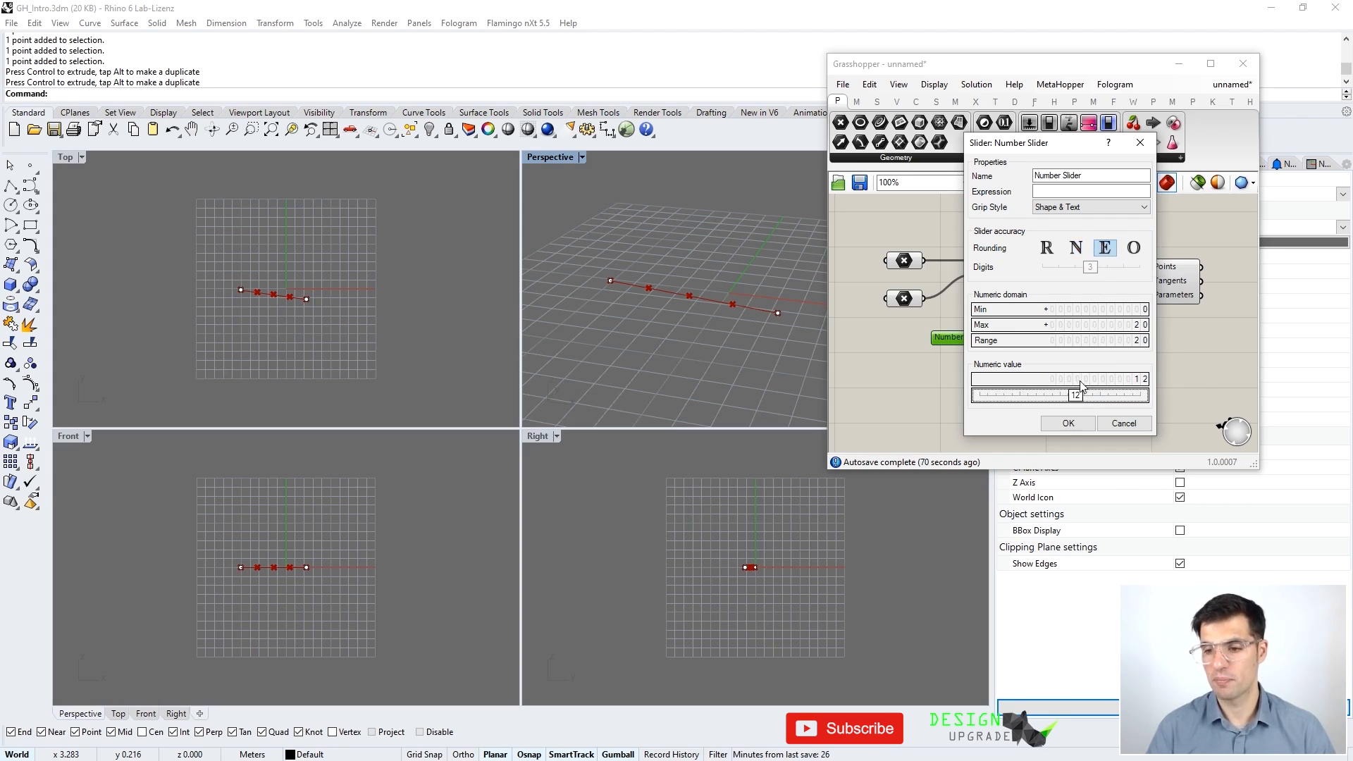
left_click_drag(1073, 397, 1013, 400)
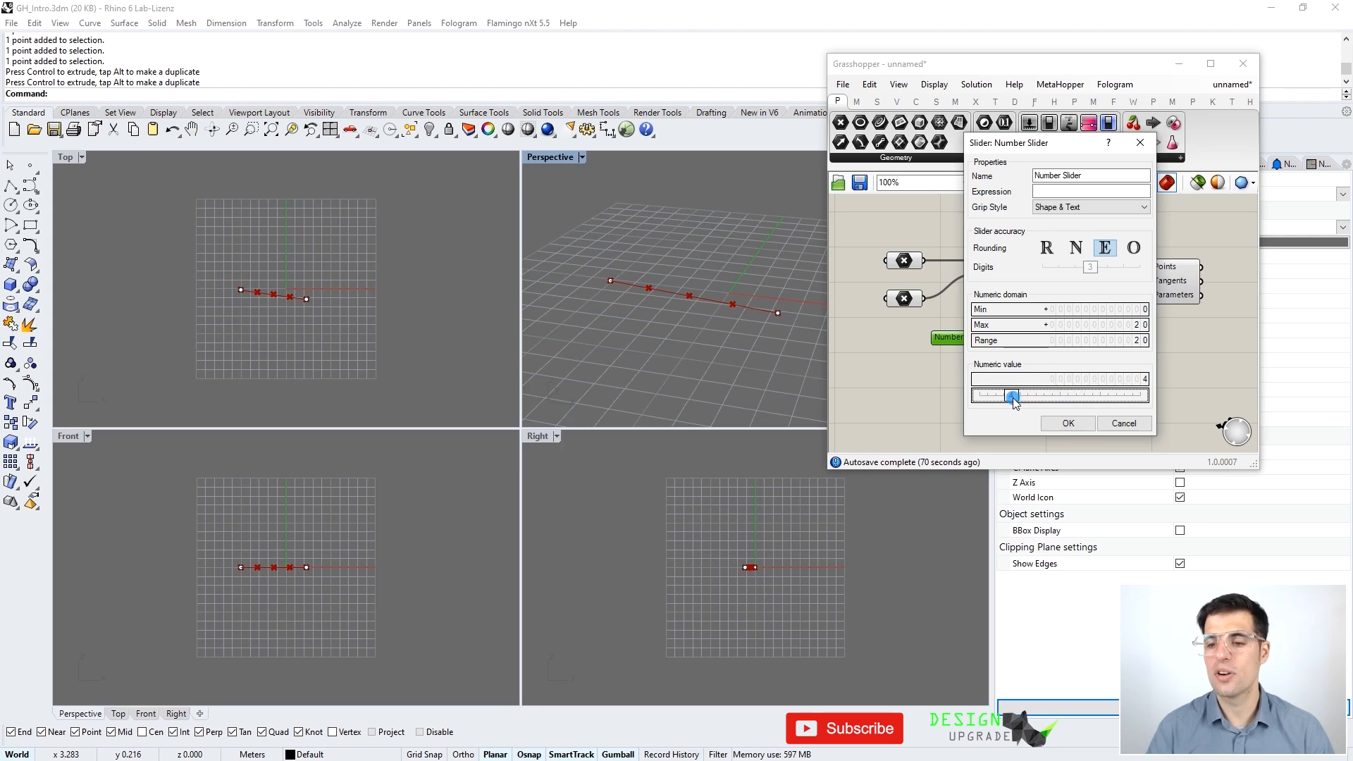
left_click(1132, 248)
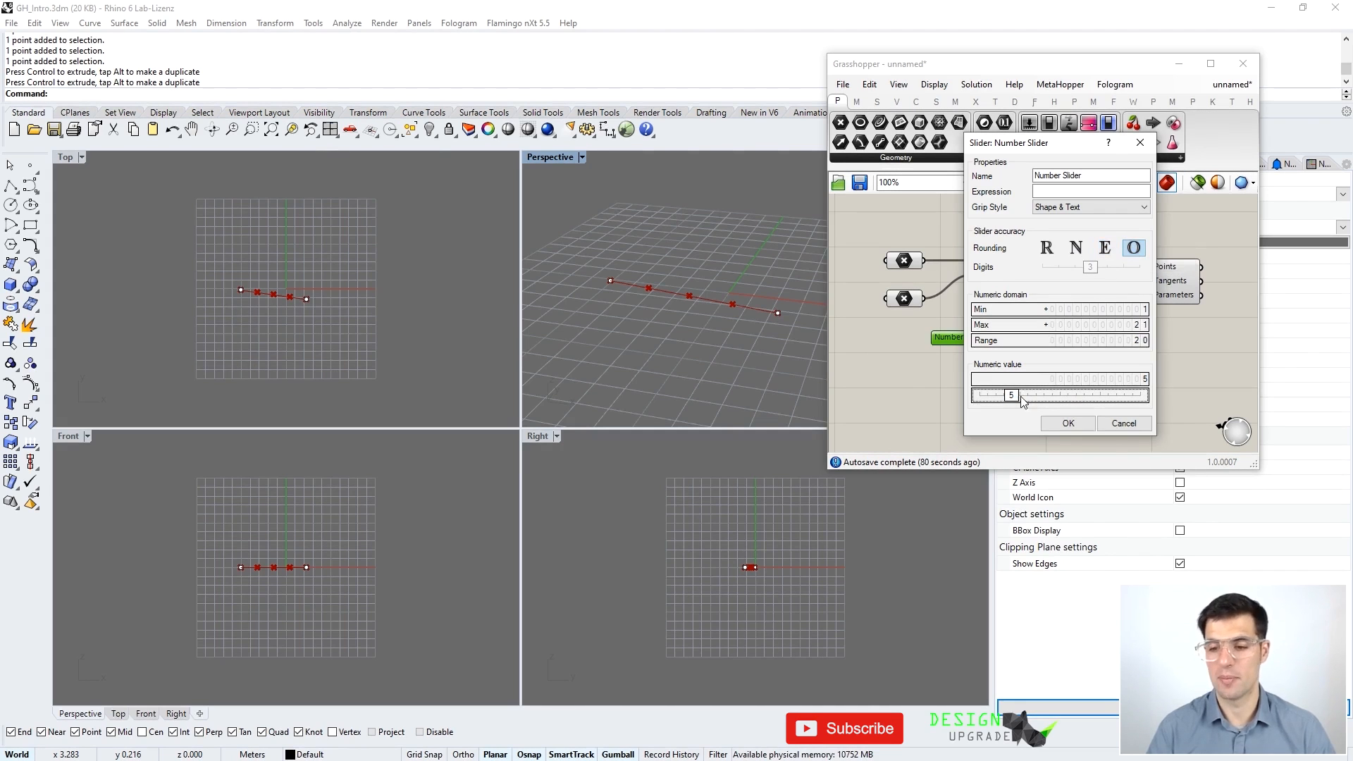
left_click_drag(1014, 398, 1061, 398)
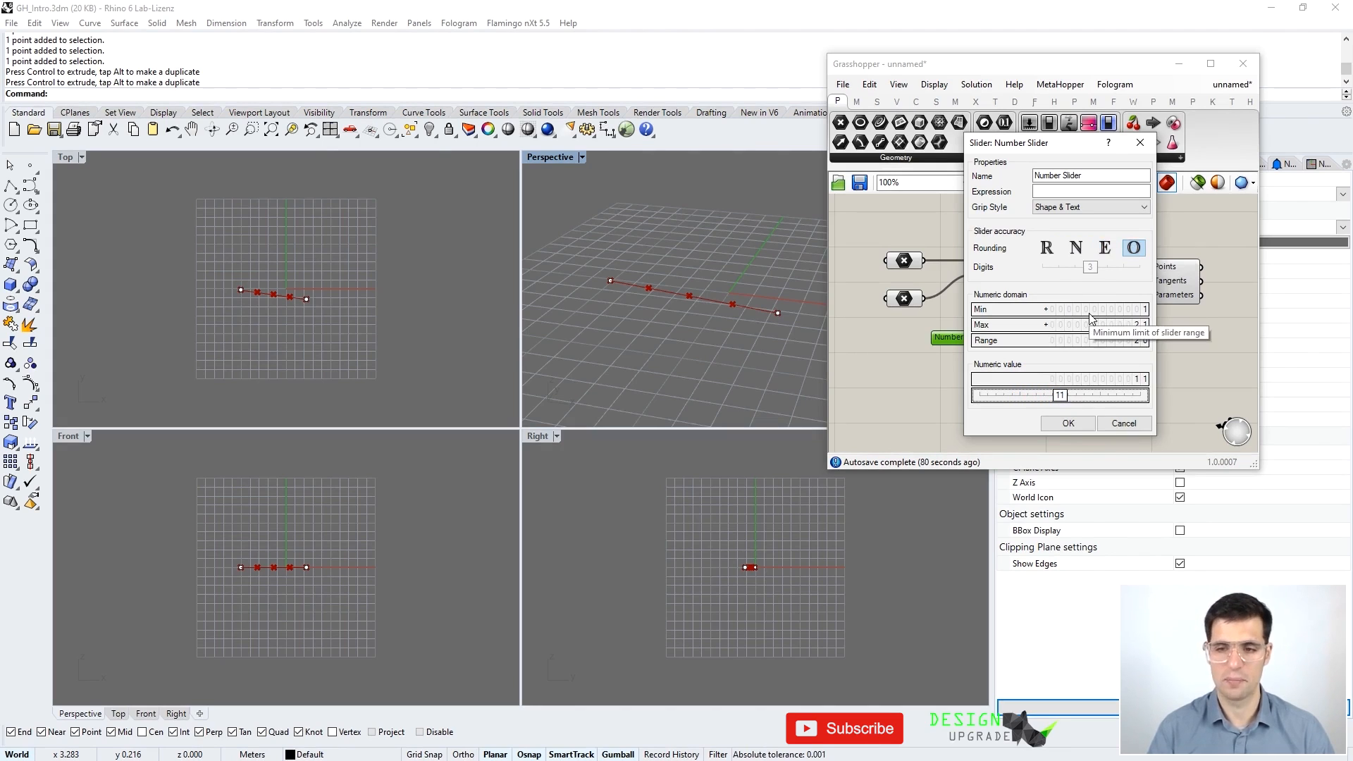
Step: Return the slider's rounding to integers, accept the settings, and set the slider to 9 on the canvas
left_click(1078, 249)
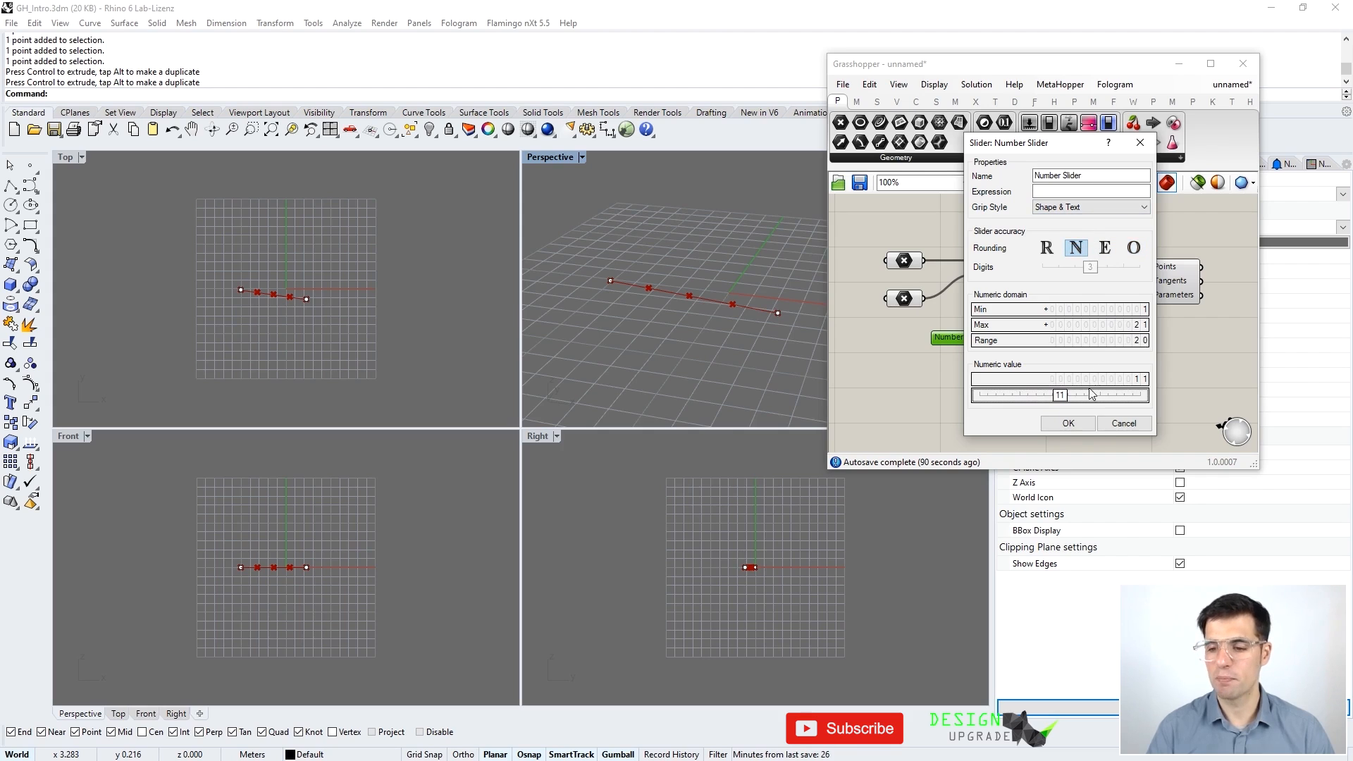
left_click(1068, 424)
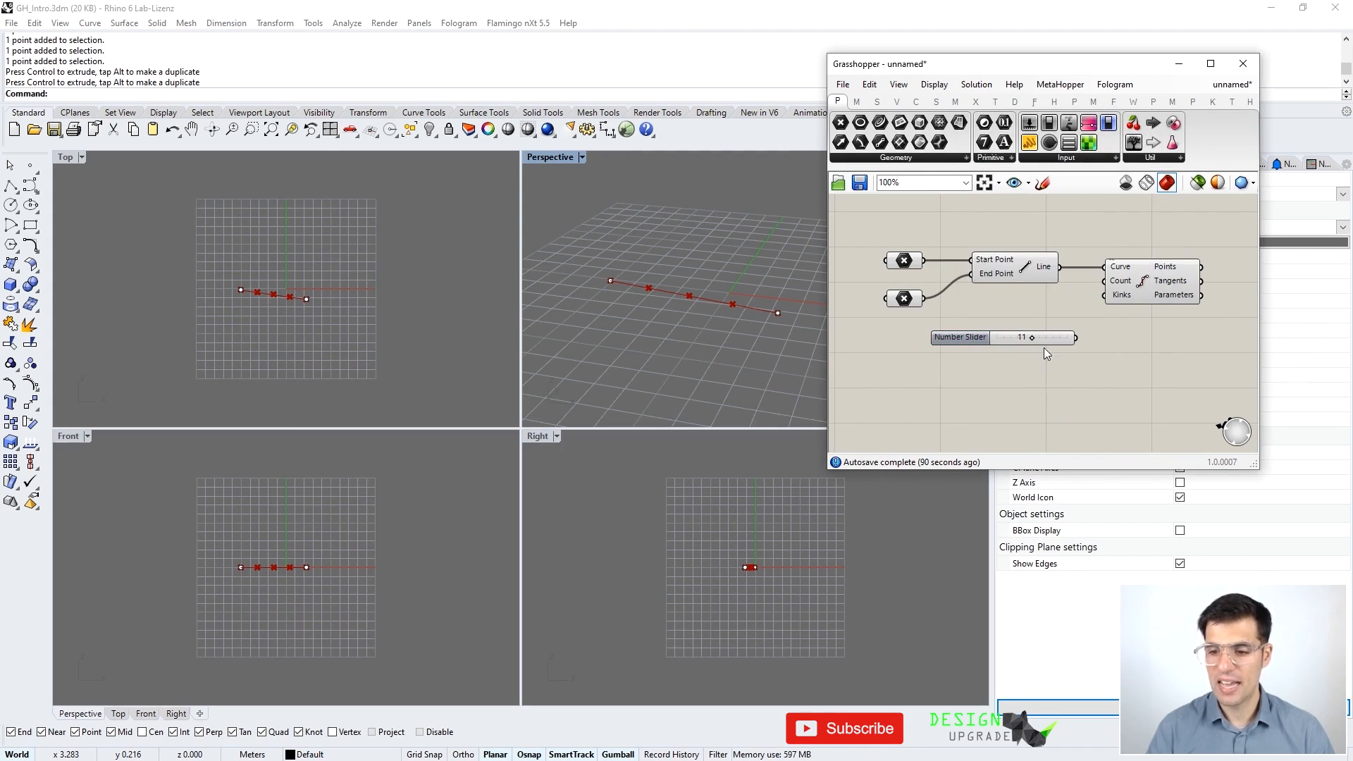
mouse_move(1034, 341)
left_mouse_down()
mouse_move(1012, 341)
mouse_move(1055, 342)
mouse_move(1026, 341)
left_mouse_up()
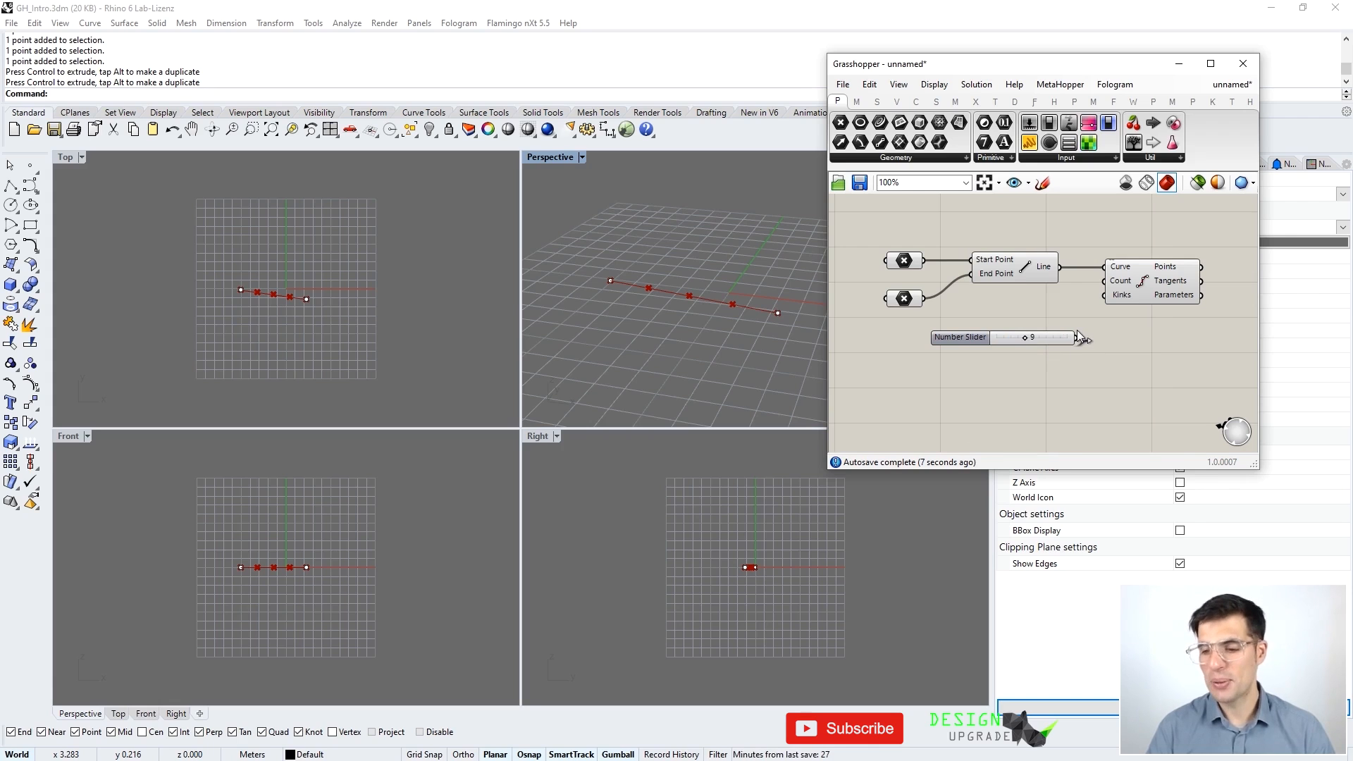
Step: Connect the Number Slider to the Divide Curve component's Count input and set the slider to 12
left_click_drag(1082, 338, 1116, 282)
left_click_drag(1052, 343, 1049, 337)
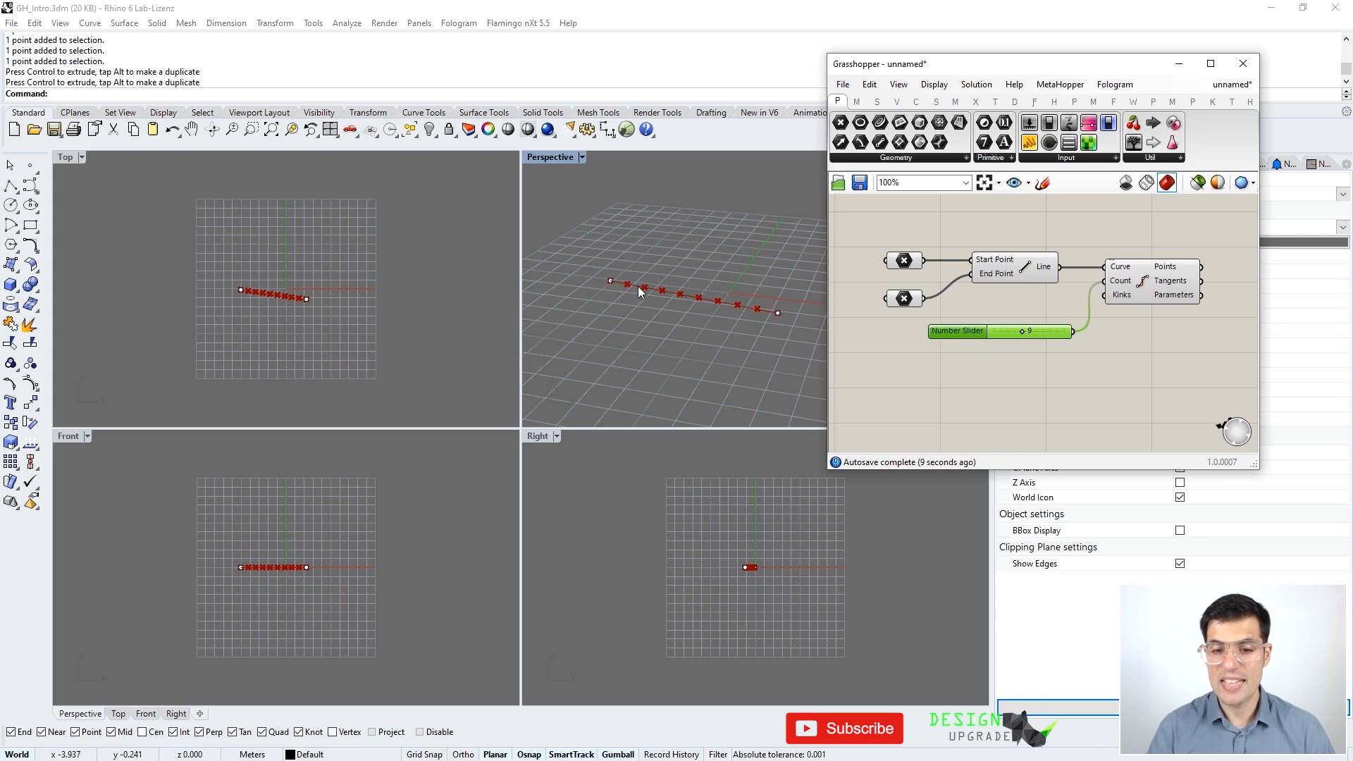
left_click(1025, 356)
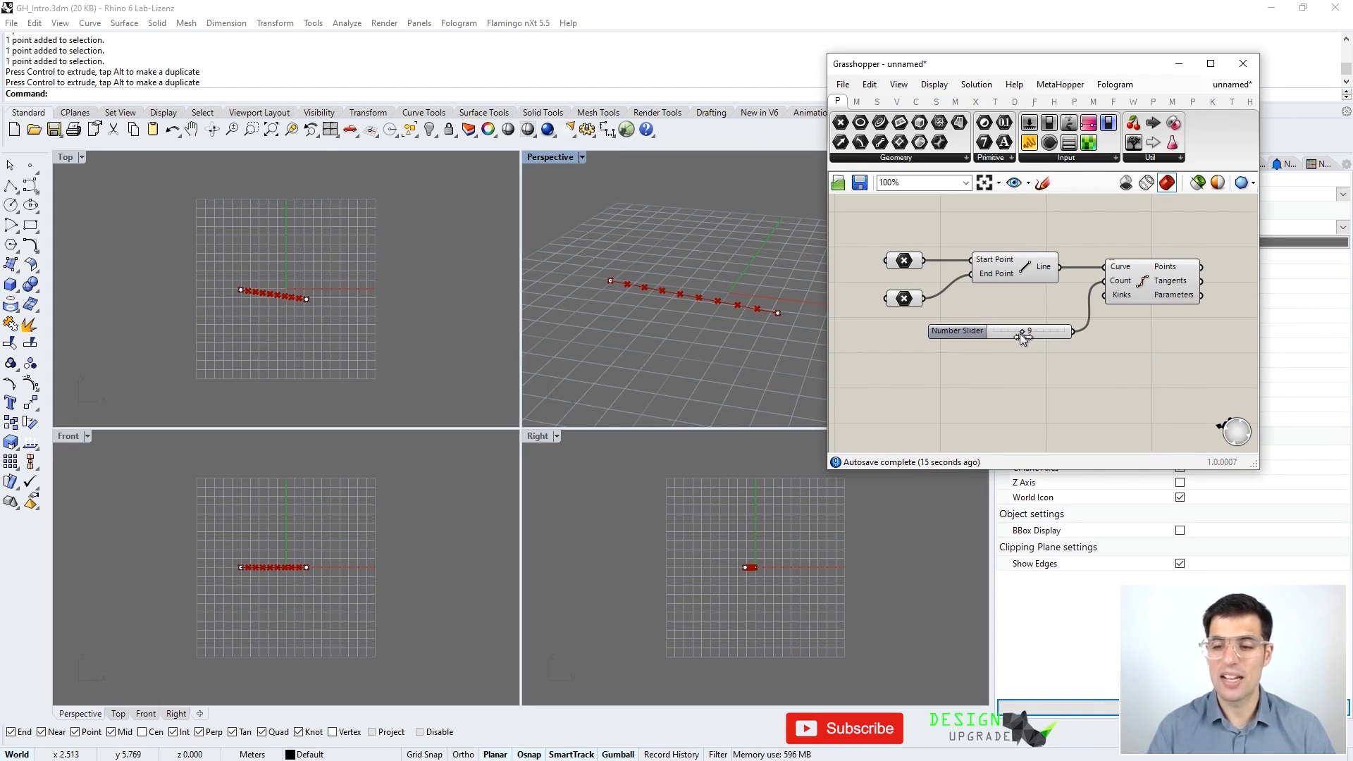
mouse_move(1022, 332)
left_mouse_down()
mouse_move(1009, 332)
mouse_move(1034, 336)
left_mouse_up()
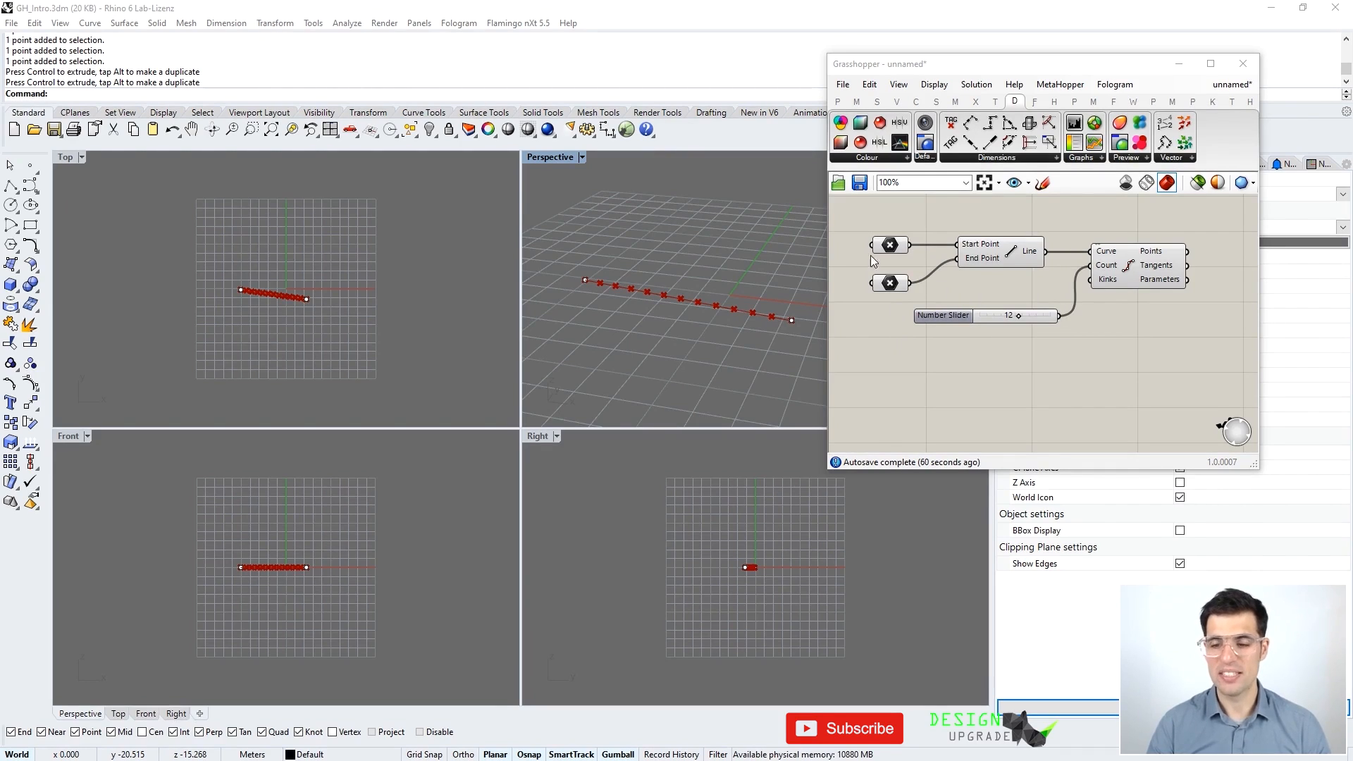
Step: Create a second Number Slider through the canvas search with an integer range from 0 to 12, and set it to 5
double_click(1017, 381)
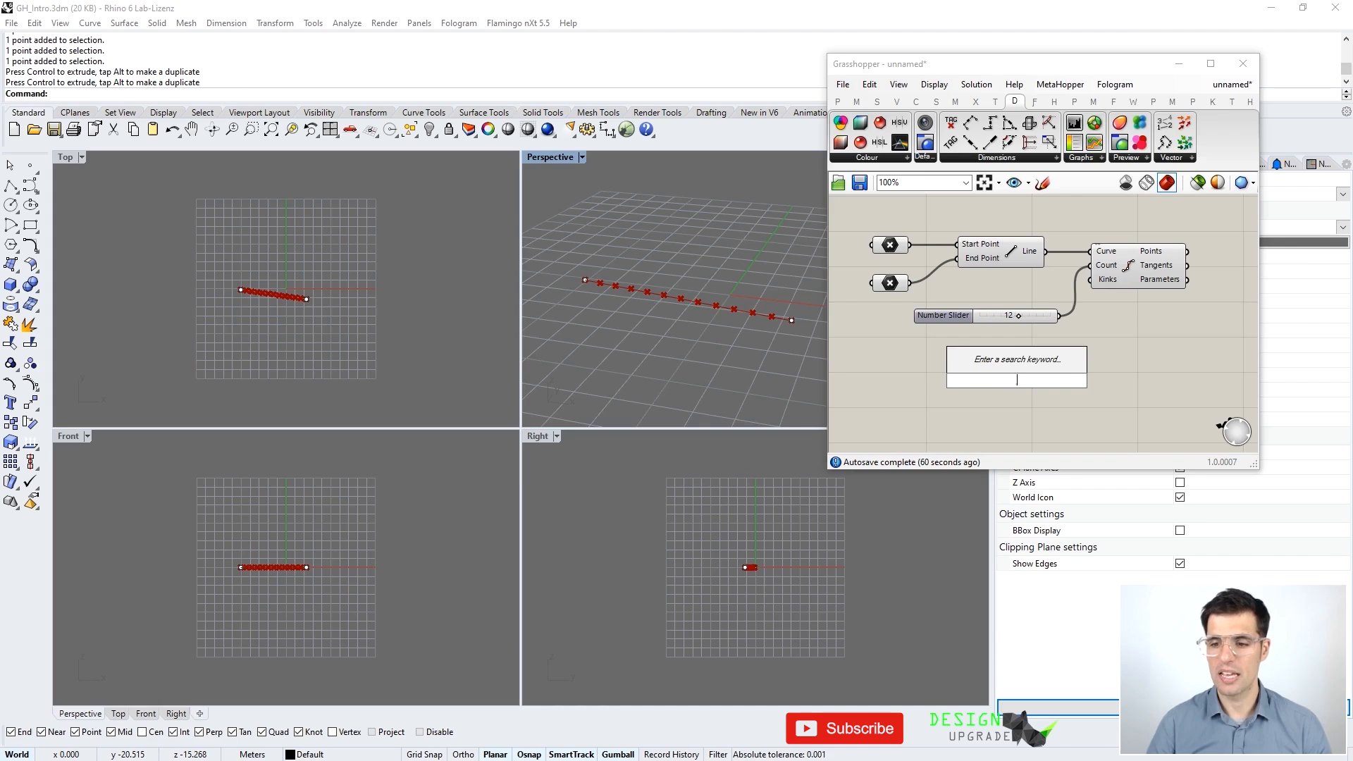
type("0..12")
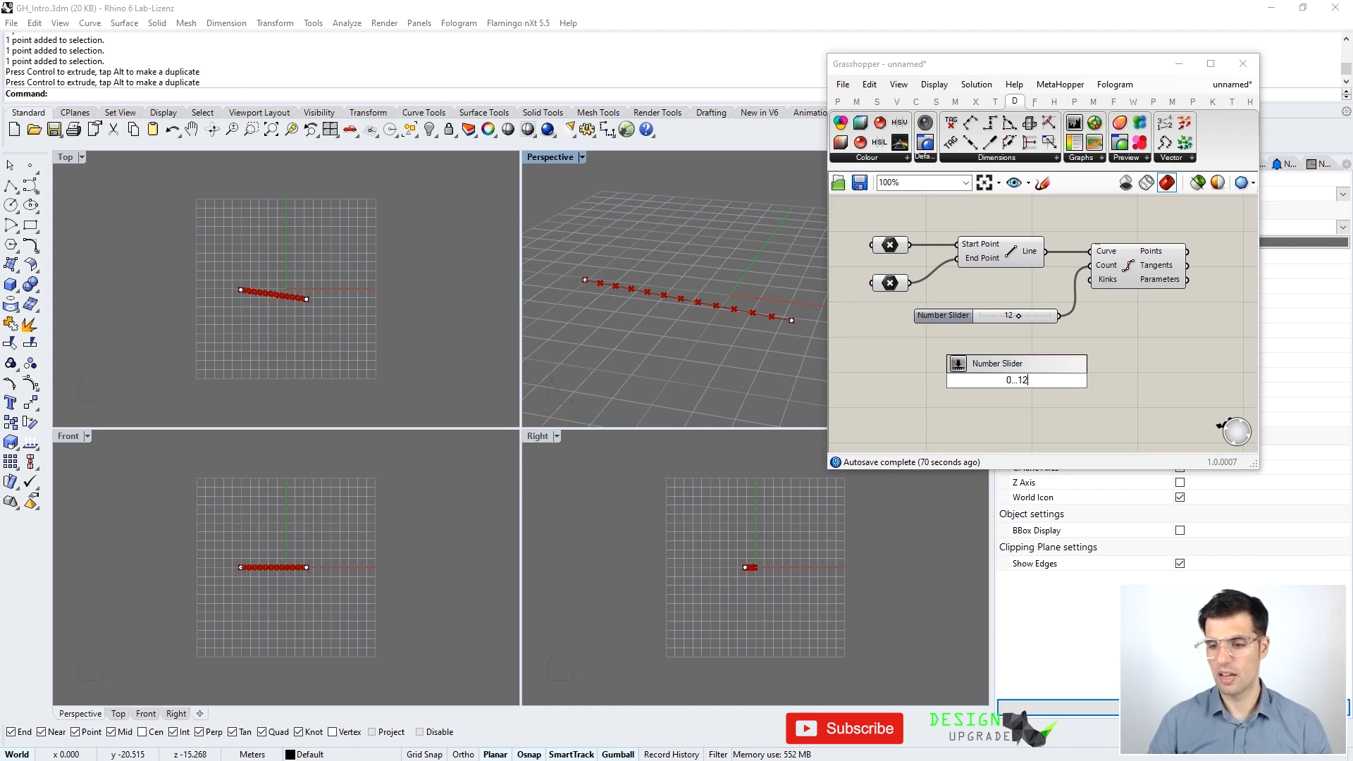
key("Return")
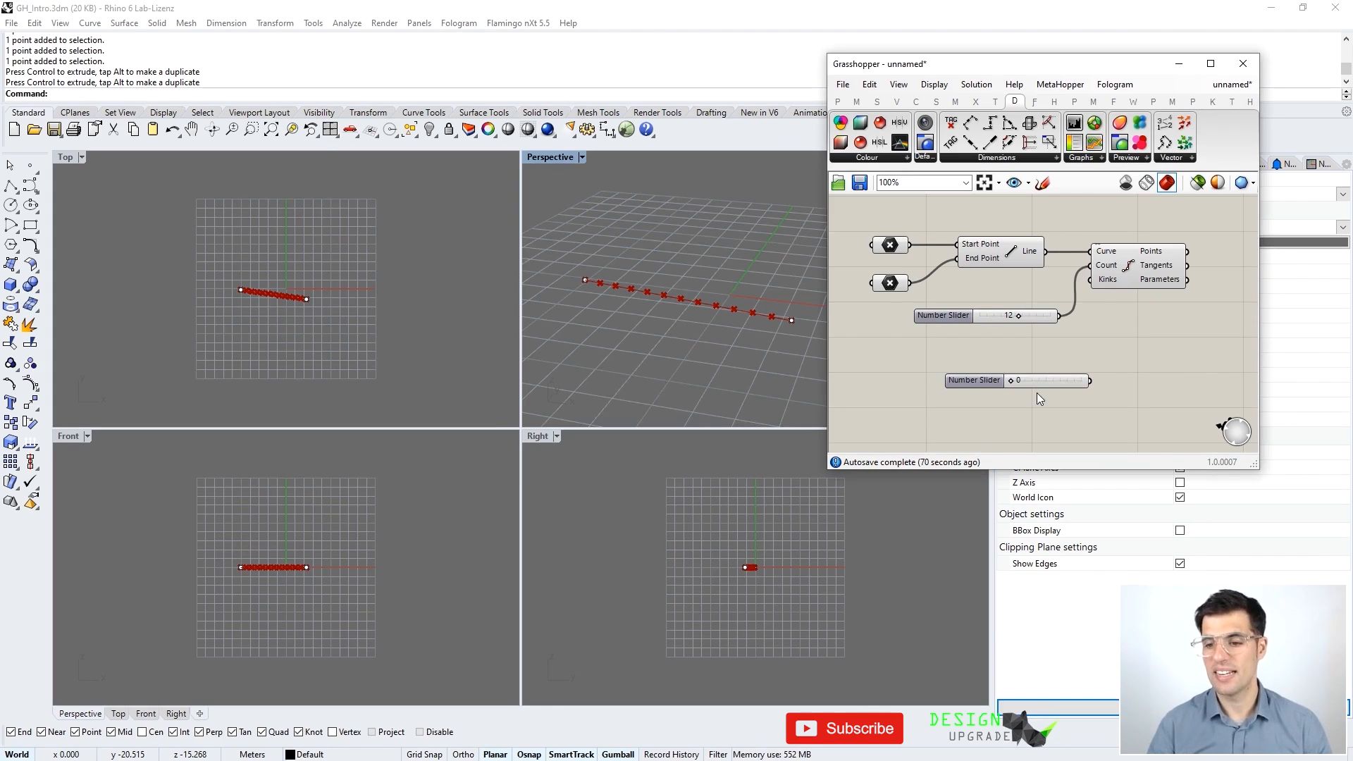
mouse_move(1010, 385)
left_mouse_down()
mouse_move(1082, 388)
mouse_move(1029, 398)
left_mouse_up()
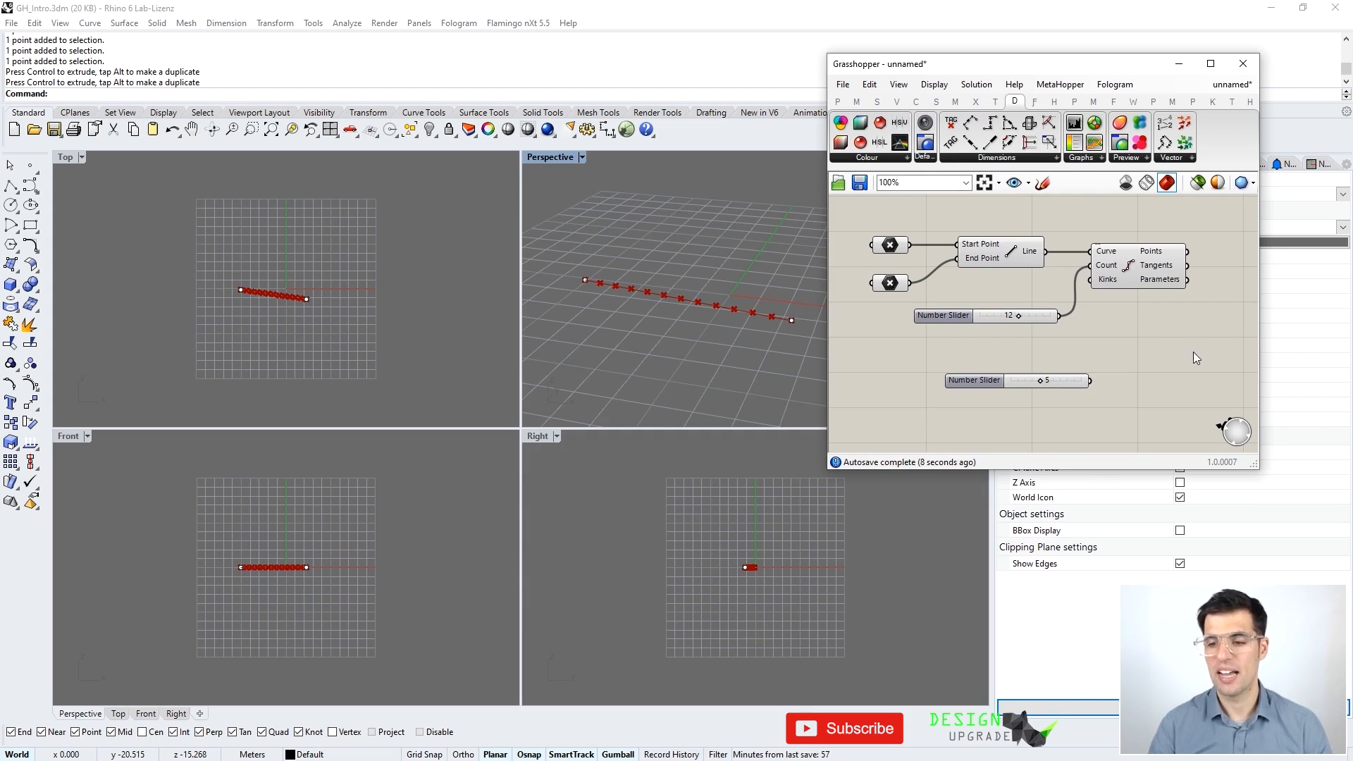
Step: Create a third Number Slider through the canvas search with a range of 0.00 to 15.00, set it to 7.65, and align it below the second
left_click_drag(1025, 380, 1009, 361)
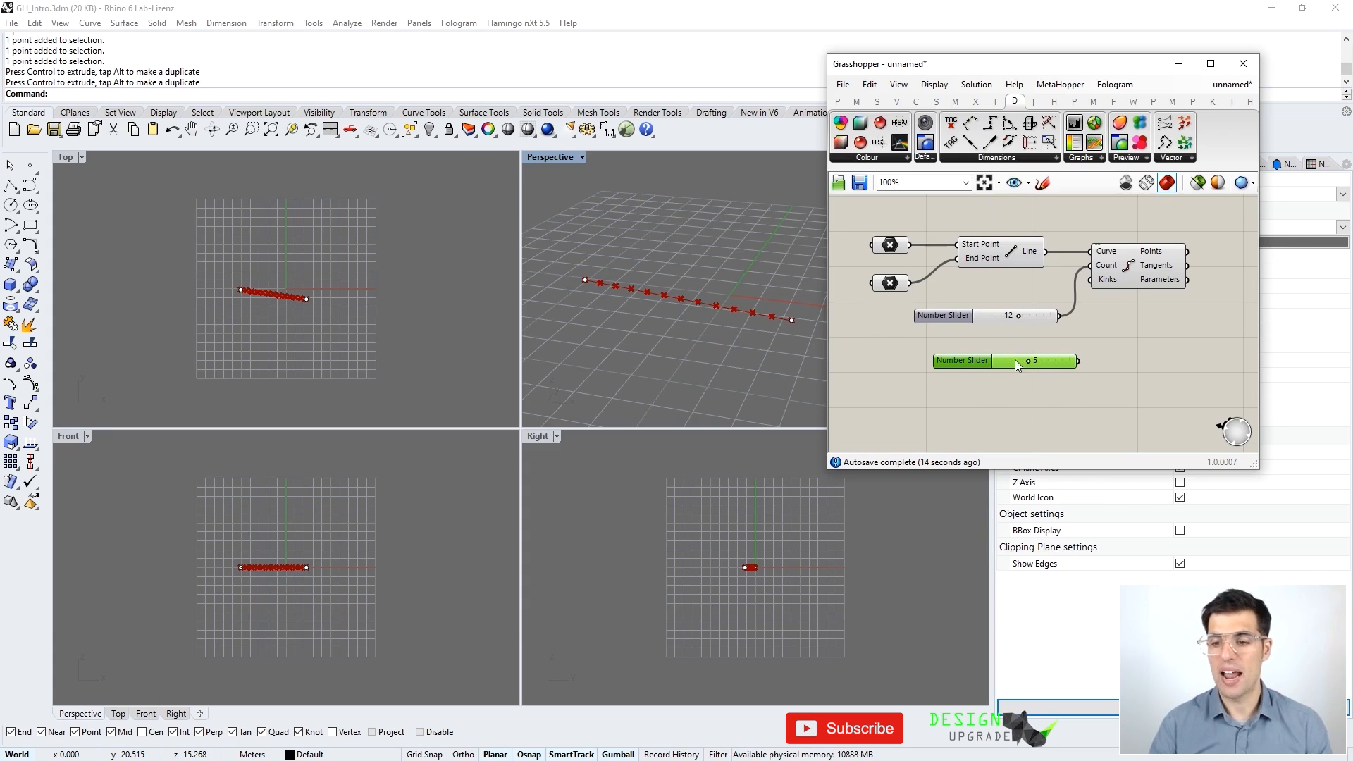
double_click(980, 399)
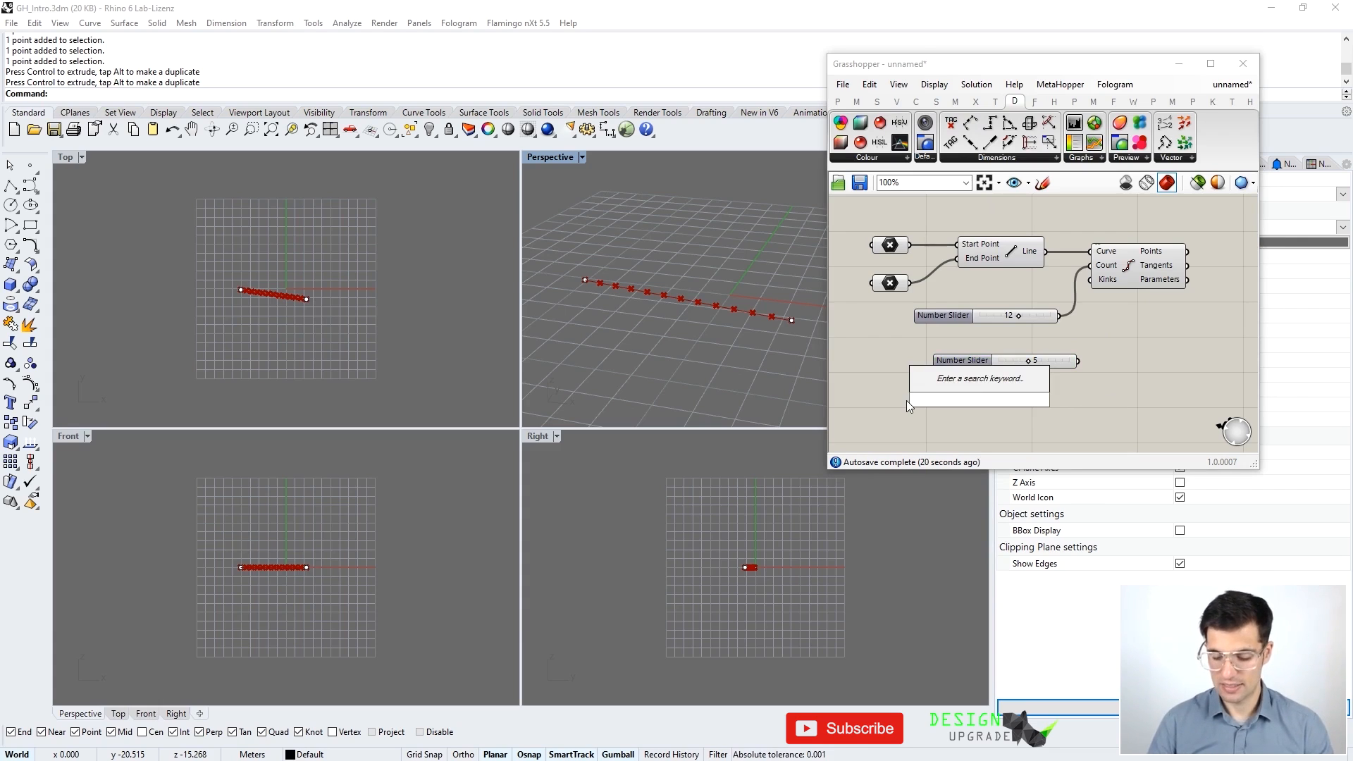
type("0.00")
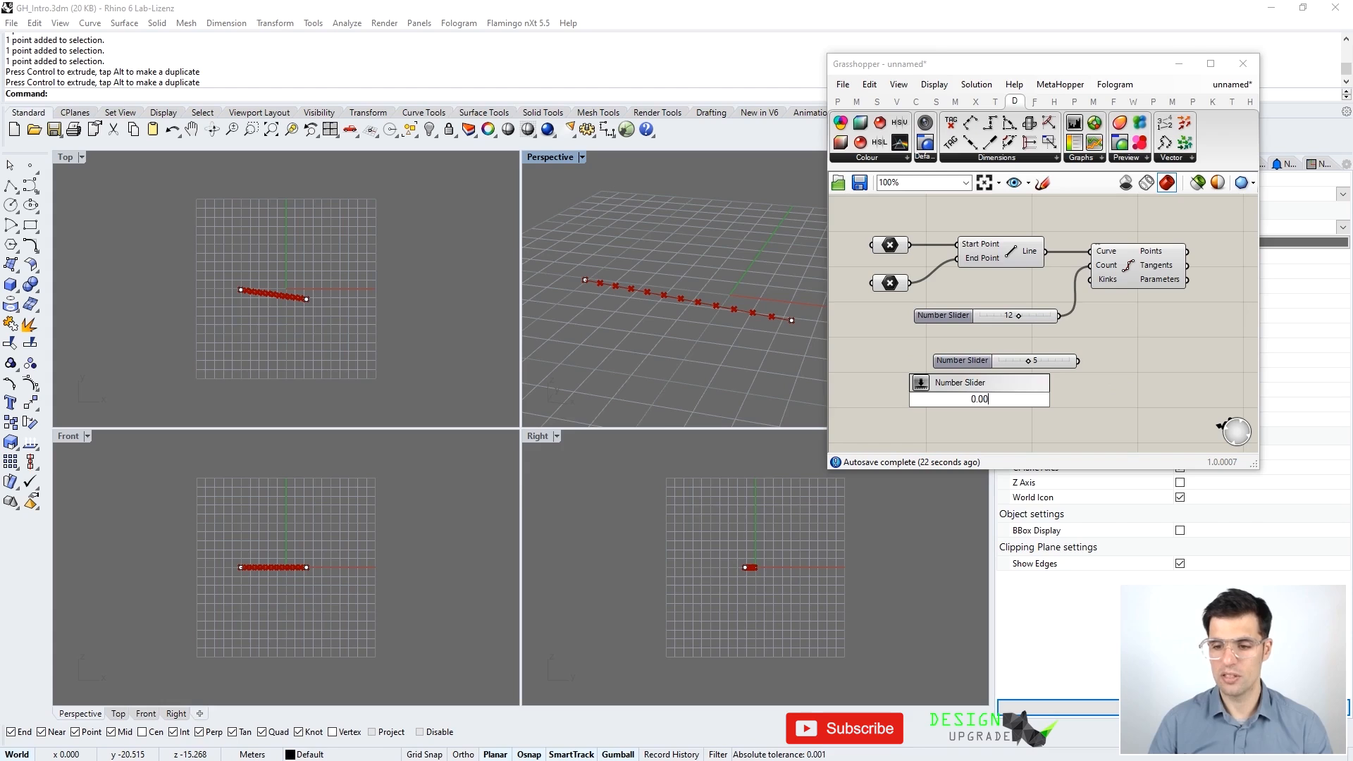
type("...")
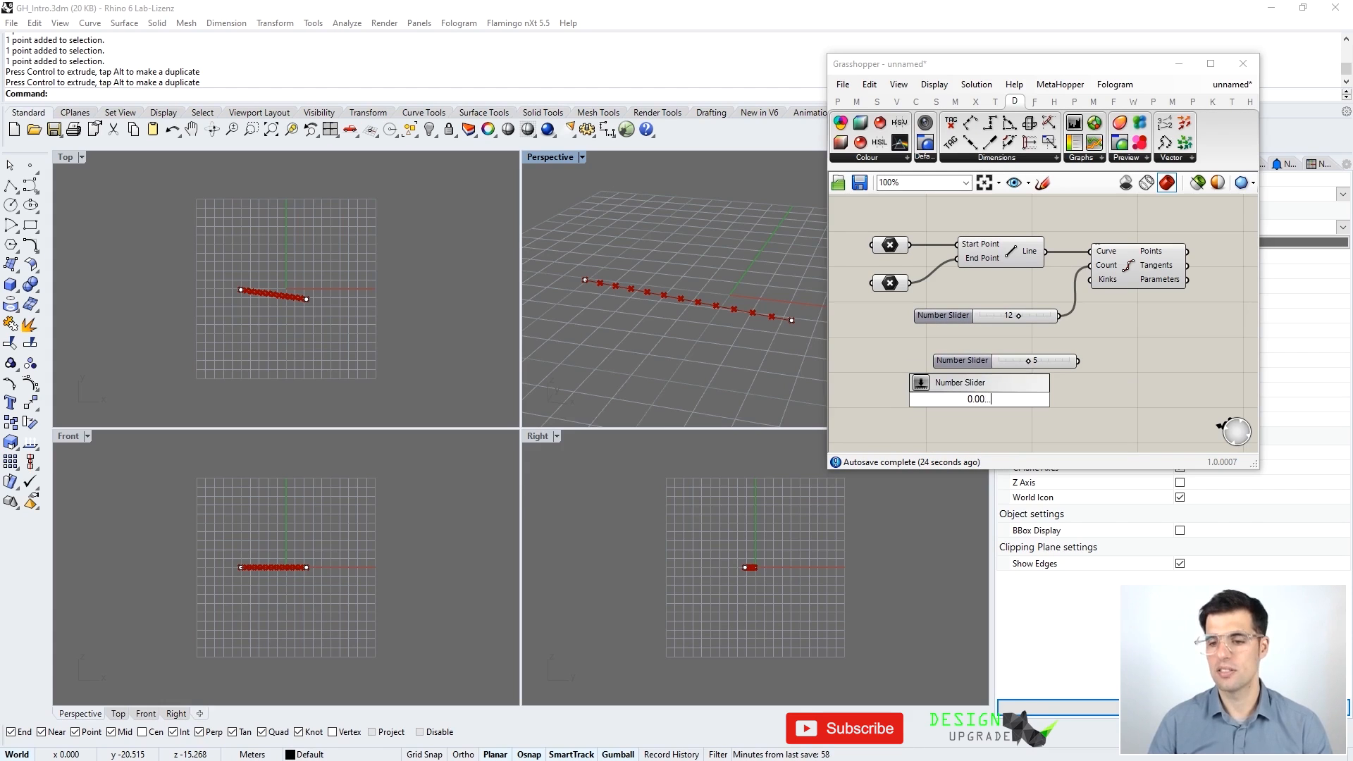
type("15.00")
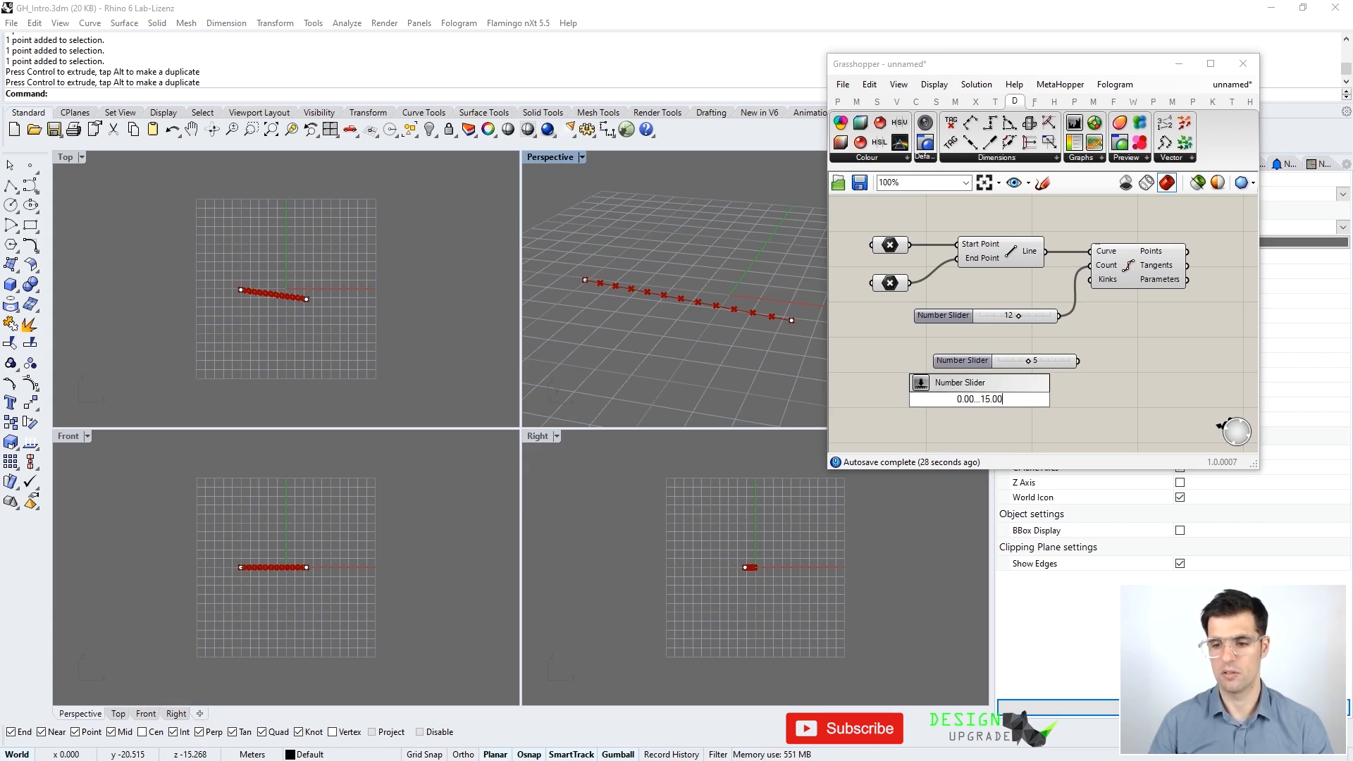
key("Return")
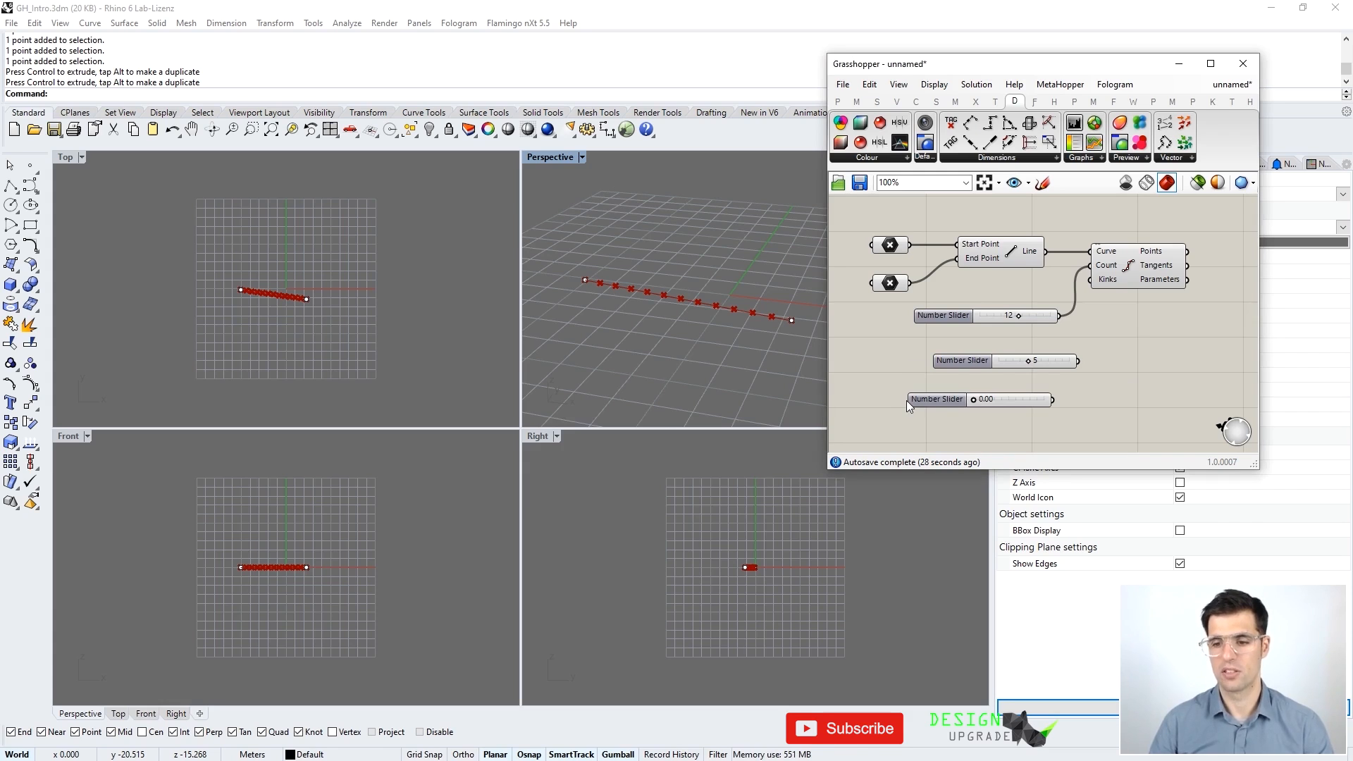
mouse_move(973, 399)
left_mouse_down()
mouse_move(1054, 404)
mouse_move(1010, 406)
mouse_move(997, 390)
left_mouse_up()
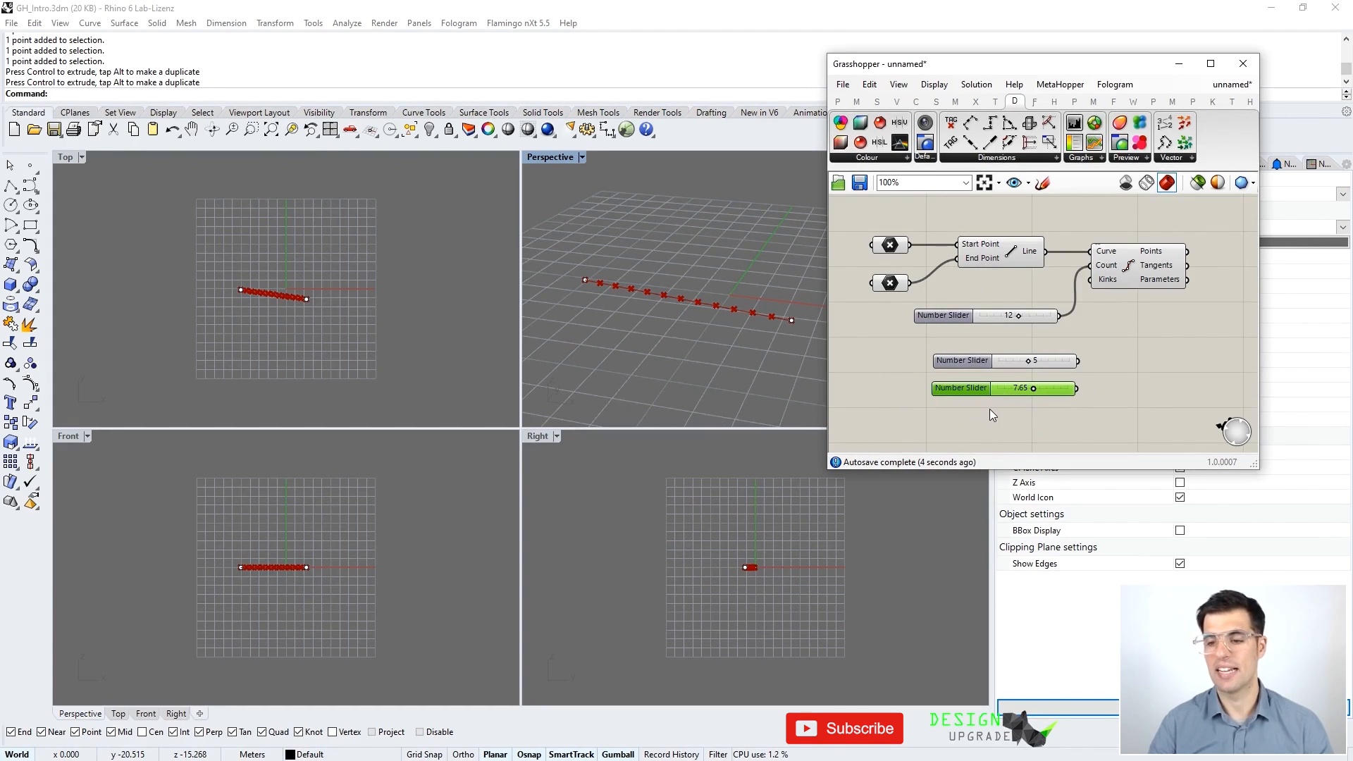
left_click(991, 413)
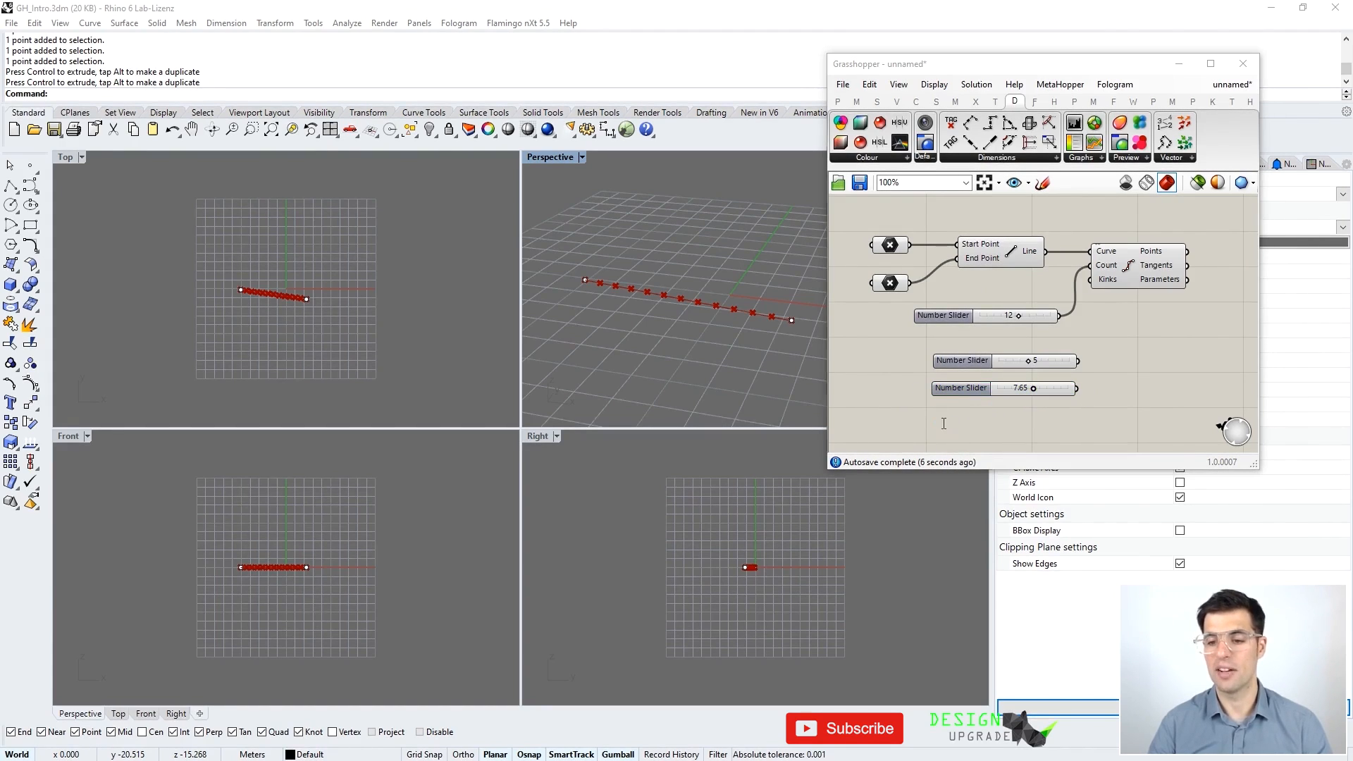
Step: Create a fourth Number Slider through the canvas search with an integer range from 2 to 8 and initial value 5, and set it to 8
double_click(943, 424)
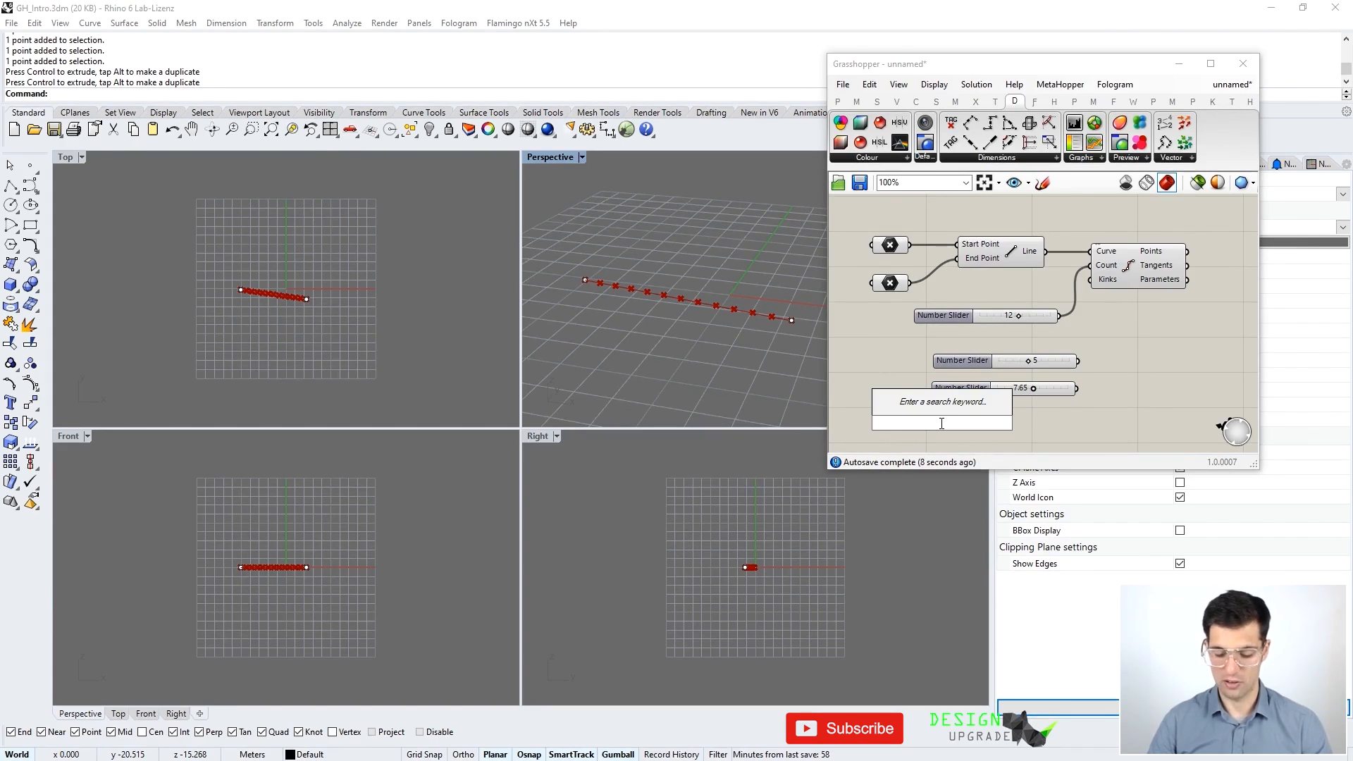
type("2..5")
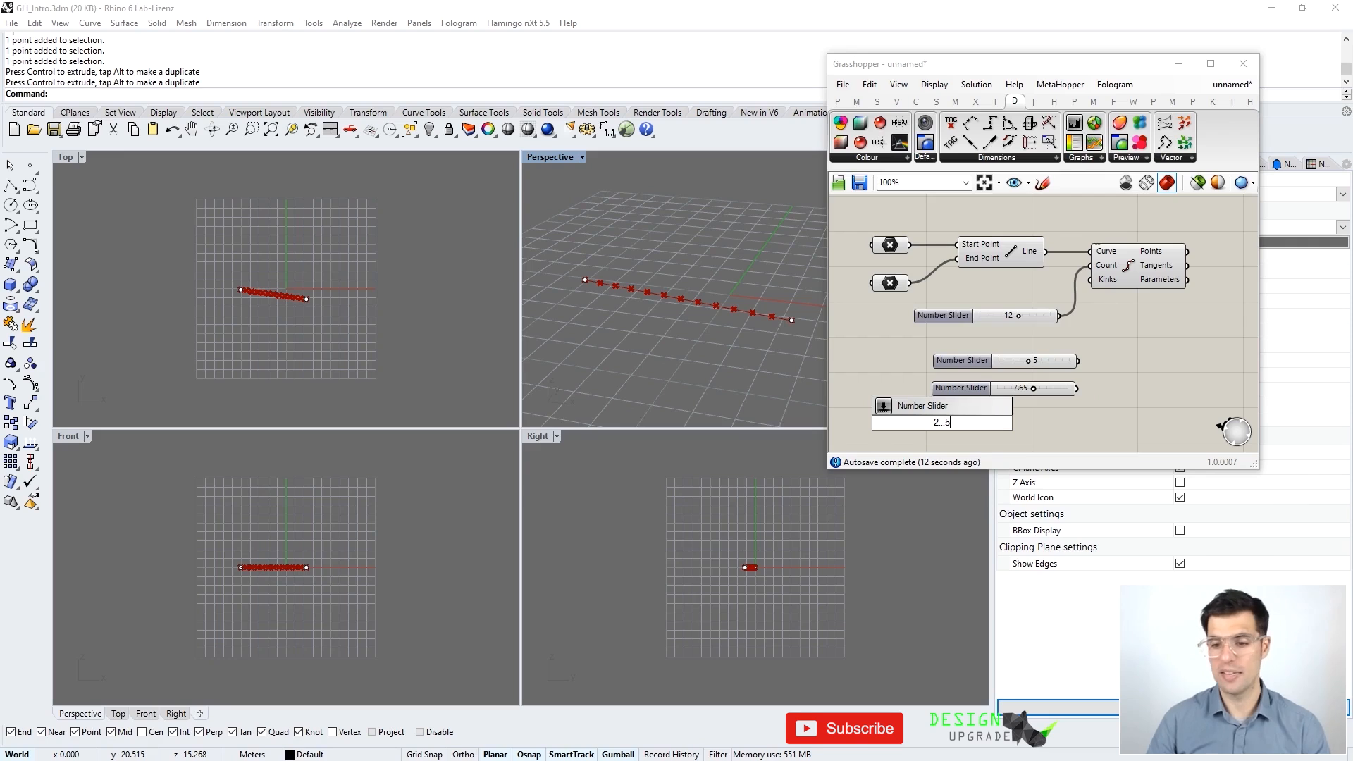
type("..")
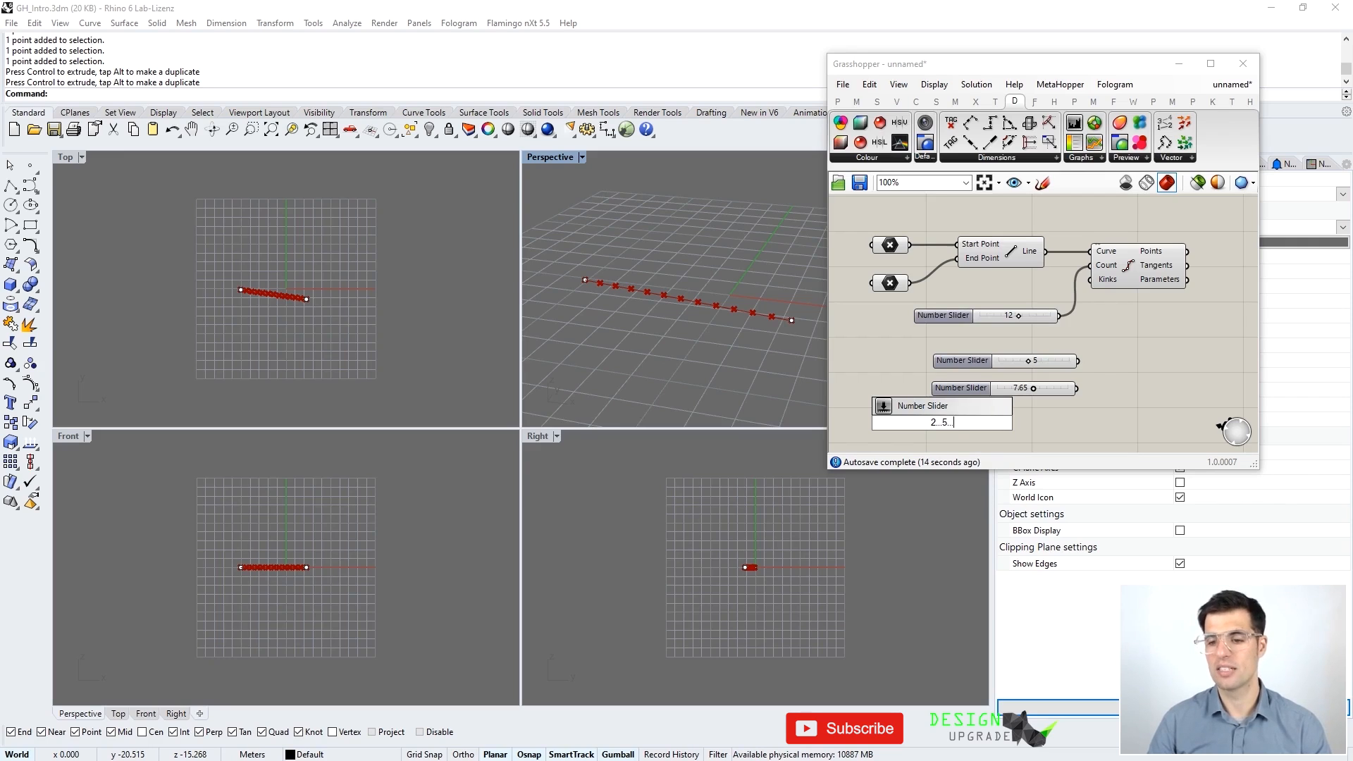
key("Return")
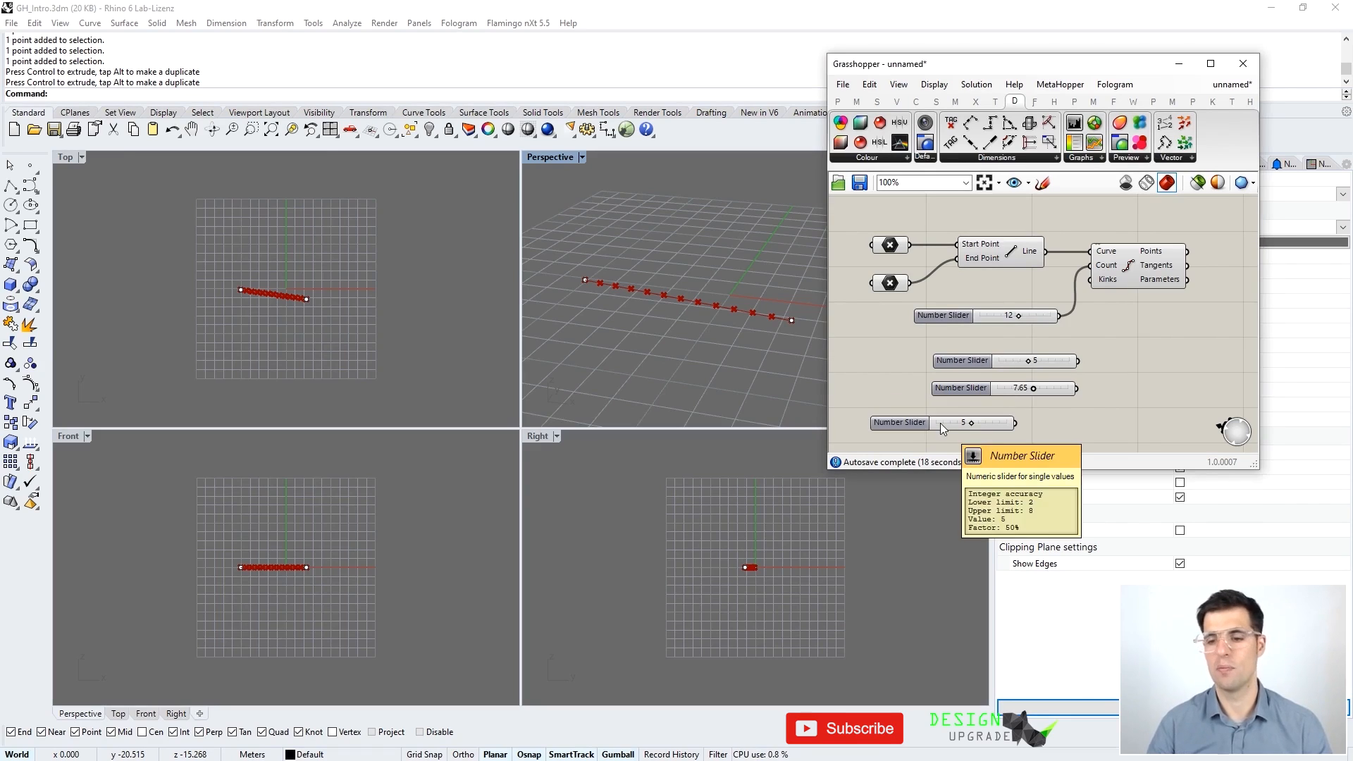
left_click_drag(969, 421, 1033, 417)
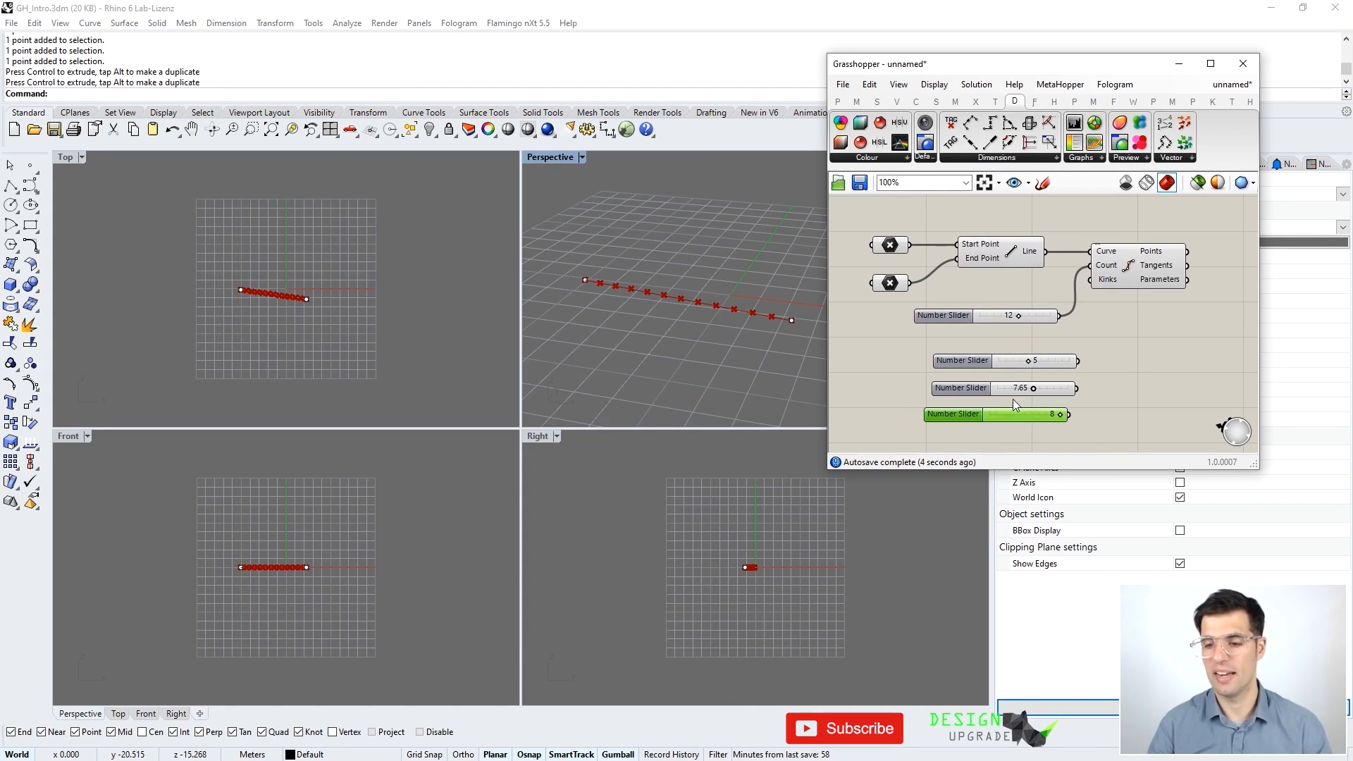
Step: Delete the three unconnected Number Sliders below the one that drives the Count input
left_click_drag(902, 334, 1135, 437)
key("Delete")
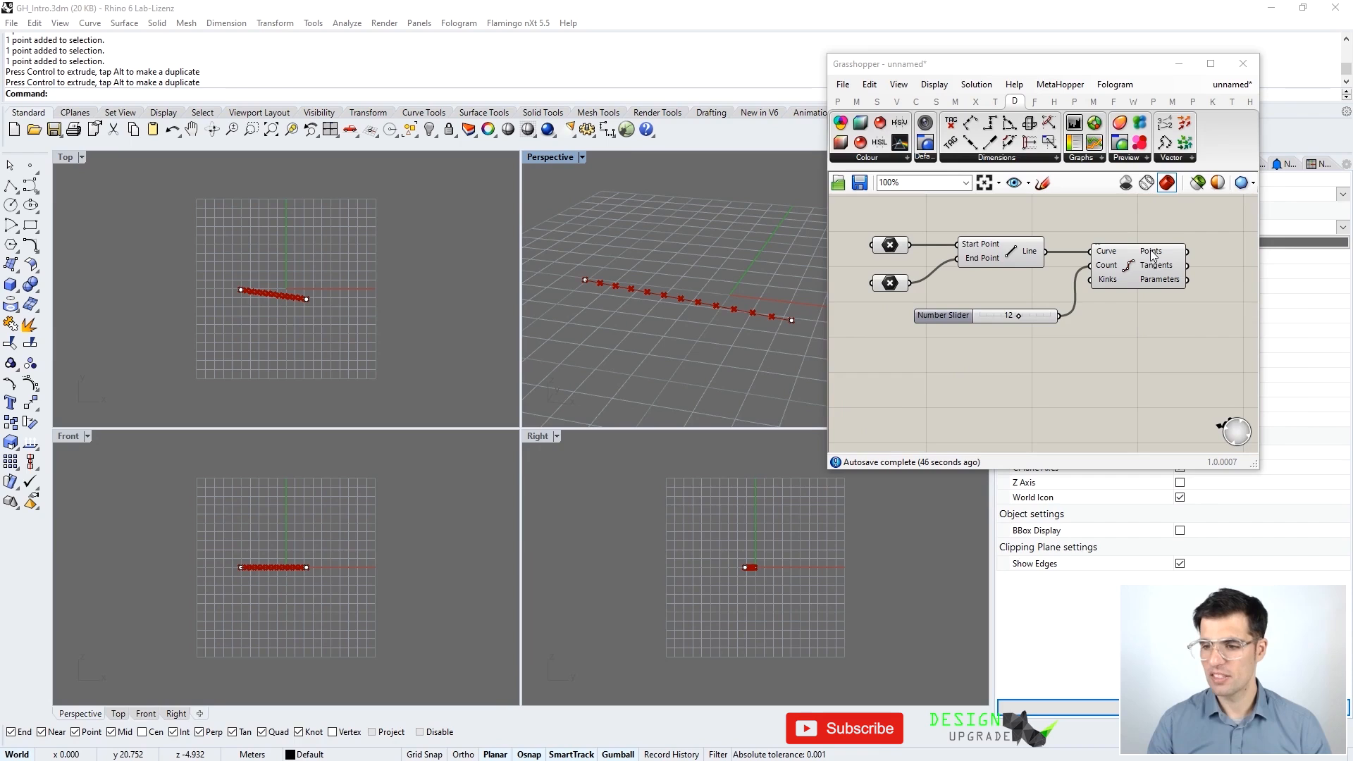
Step: Place a Panel component beside the outputs of the Divide Curve component
mouse_move(1150, 257)
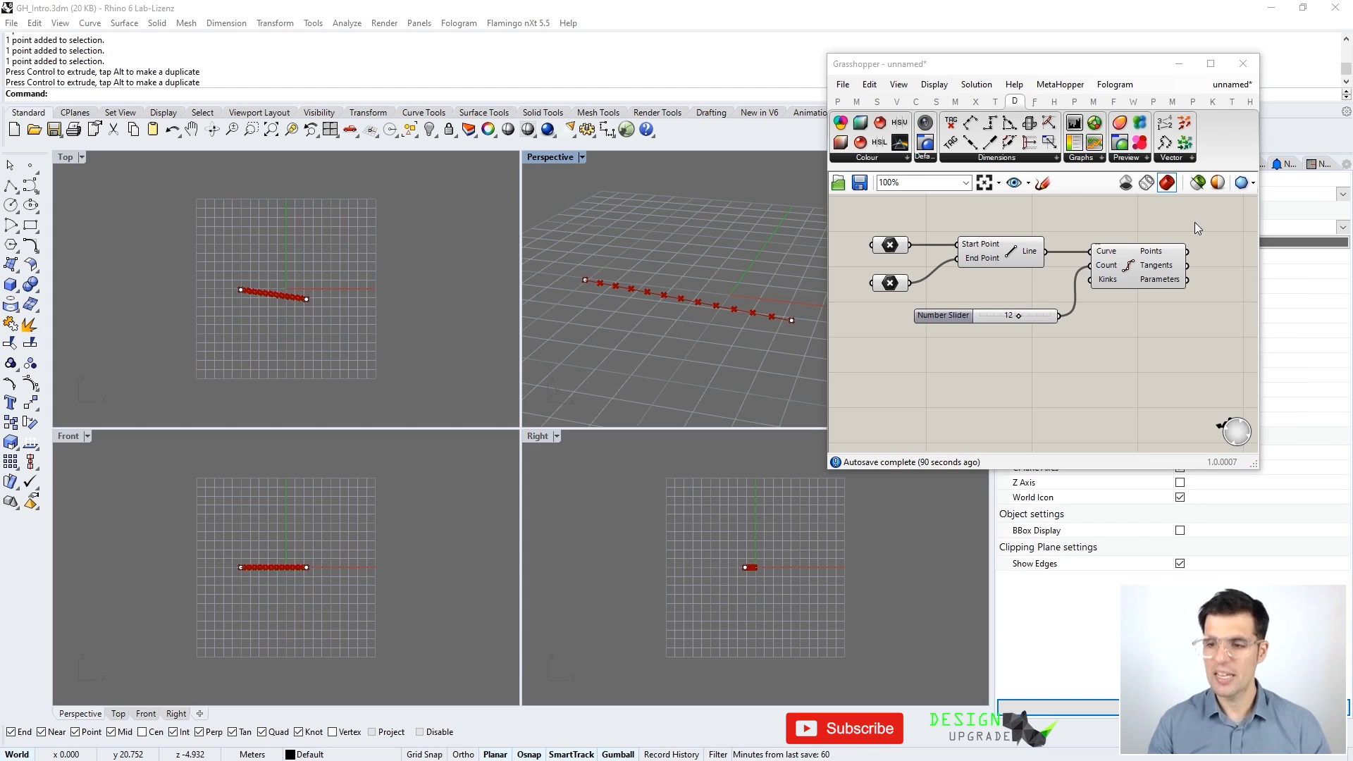
right_click_drag(1212, 232, 1072, 231)
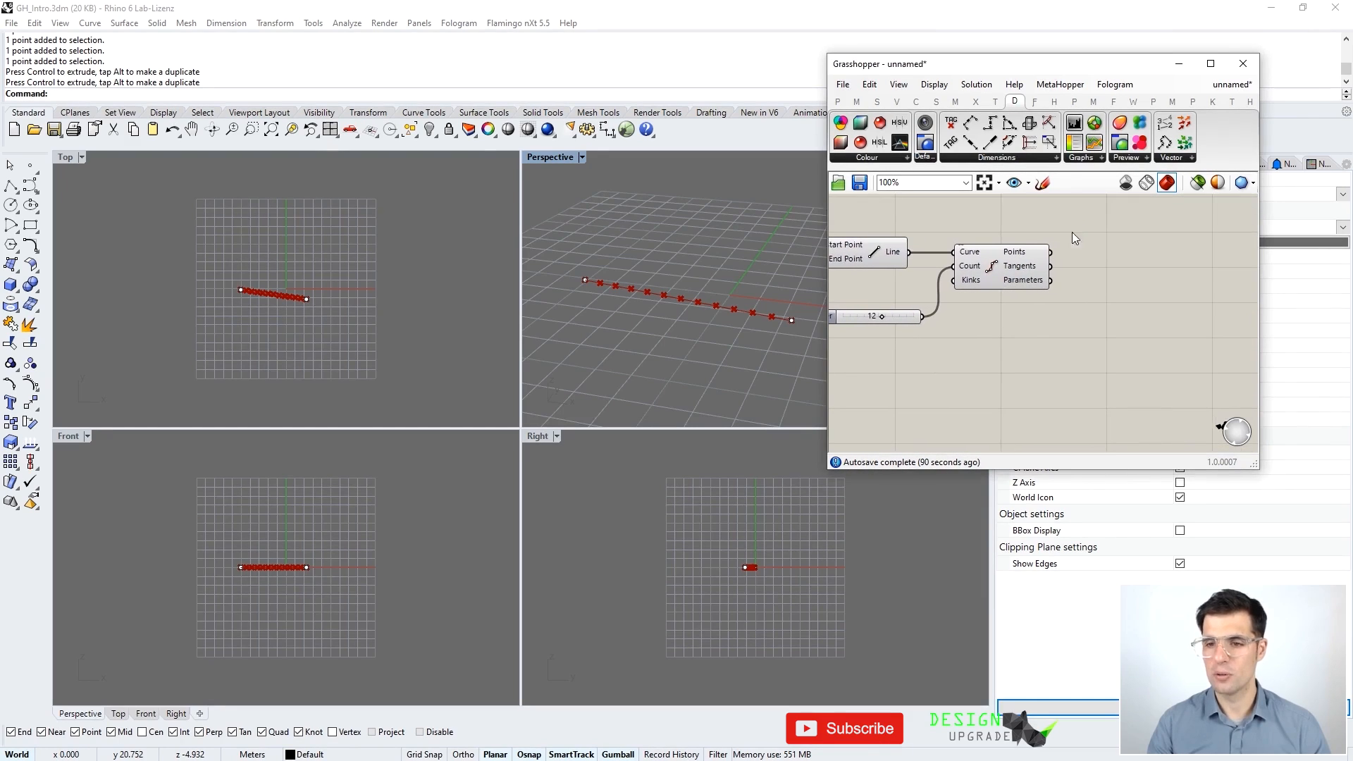
left_click(844, 104)
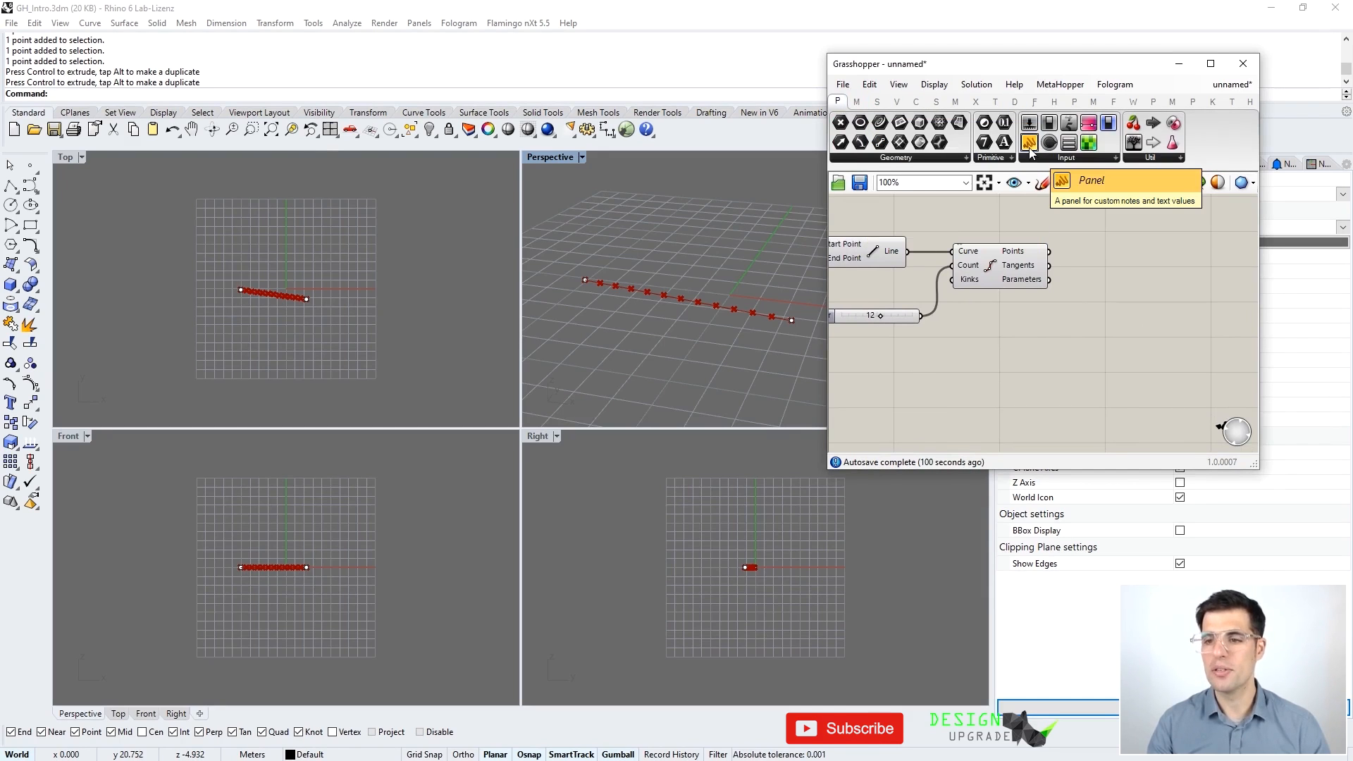
left_click_drag(1029, 150, 1155, 277)
left_click(1155, 282)
right_click_drag(1147, 299, 1139, 312)
left_click_drag(1139, 294, 1141, 289)
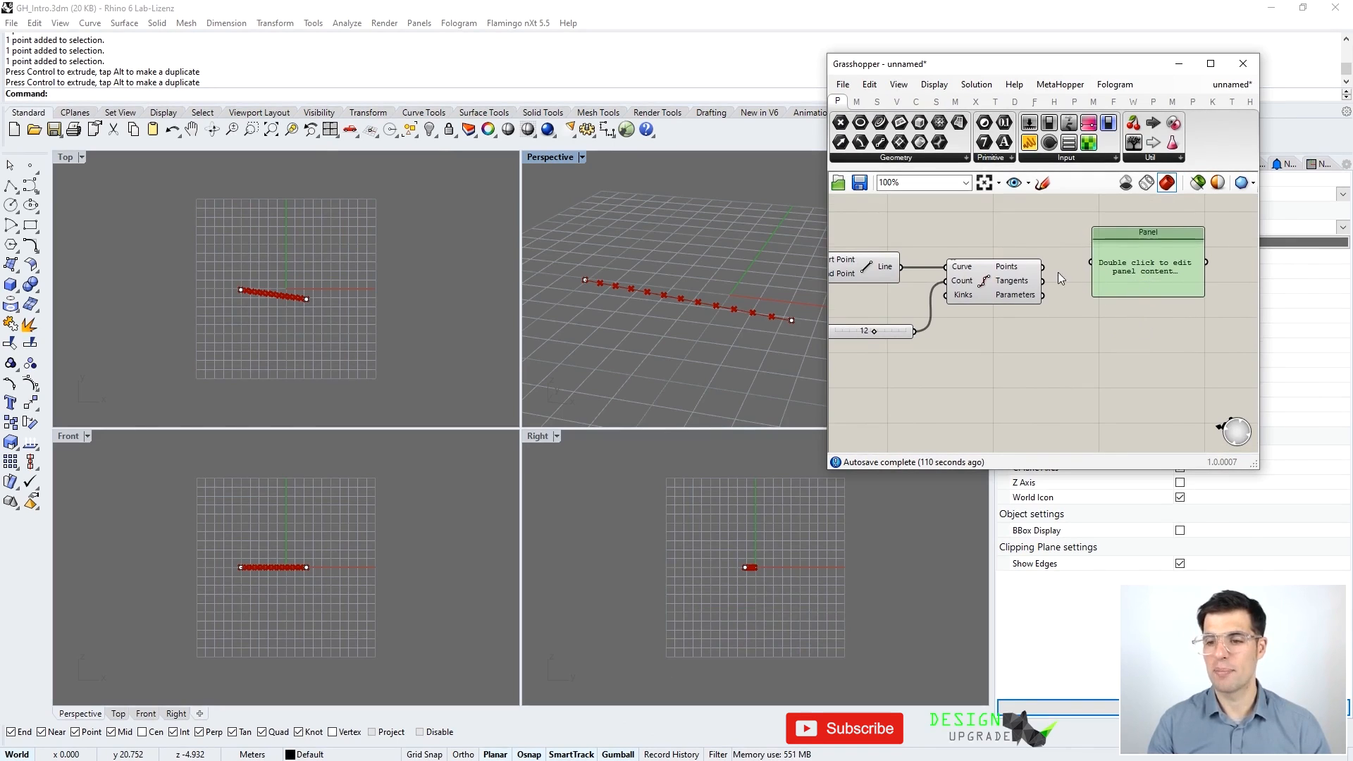
Step: Connect Divide Curve's Points output to the Panel and resize the Panel so all point coordinates fit, one per line
left_click_drag(1046, 271, 1149, 274)
right_click_drag(1205, 273, 1153, 265)
left_click_drag(1157, 294, 1157, 489)
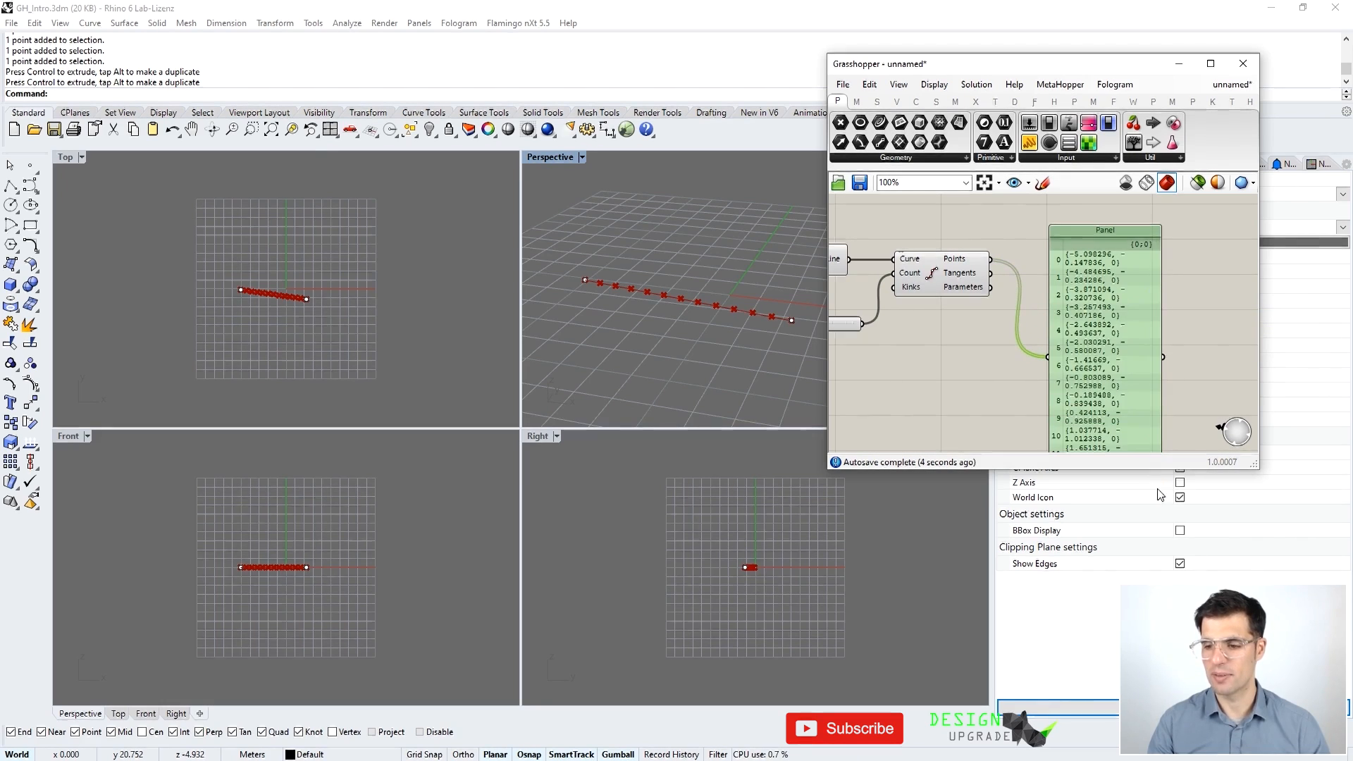
mouse_move(1124, 361)
left_mouse_down()
mouse_move(1155, 303)
mouse_move(1276, 304)
mouse_move(1159, 329)
mouse_move(1130, 365)
left_mouse_up()
left_click_drag(1132, 215, 1147, 310)
left_click_drag(1127, 358, 1151, 226)
right_click_drag(1163, 235, 1143, 288)
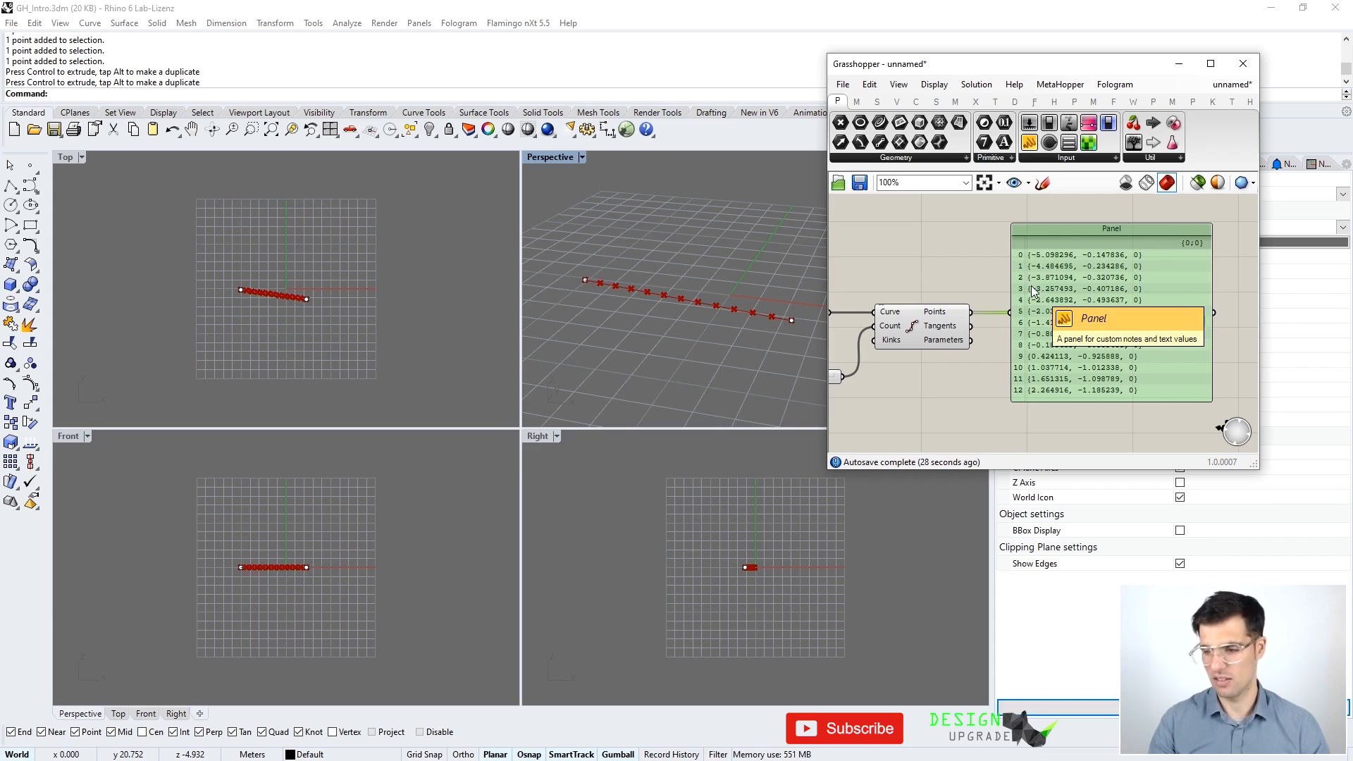
left_click_drag(1212, 279, 1181, 282)
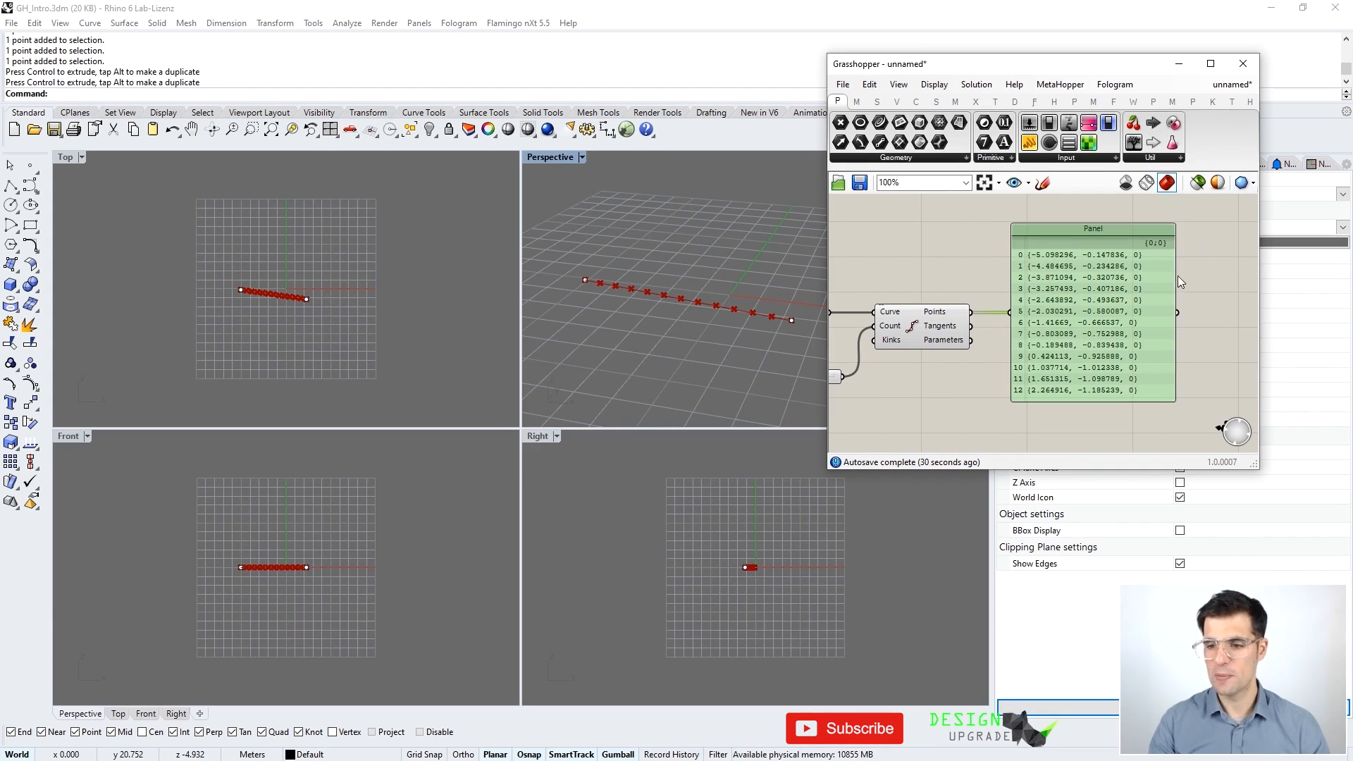
left_click(1218, 300)
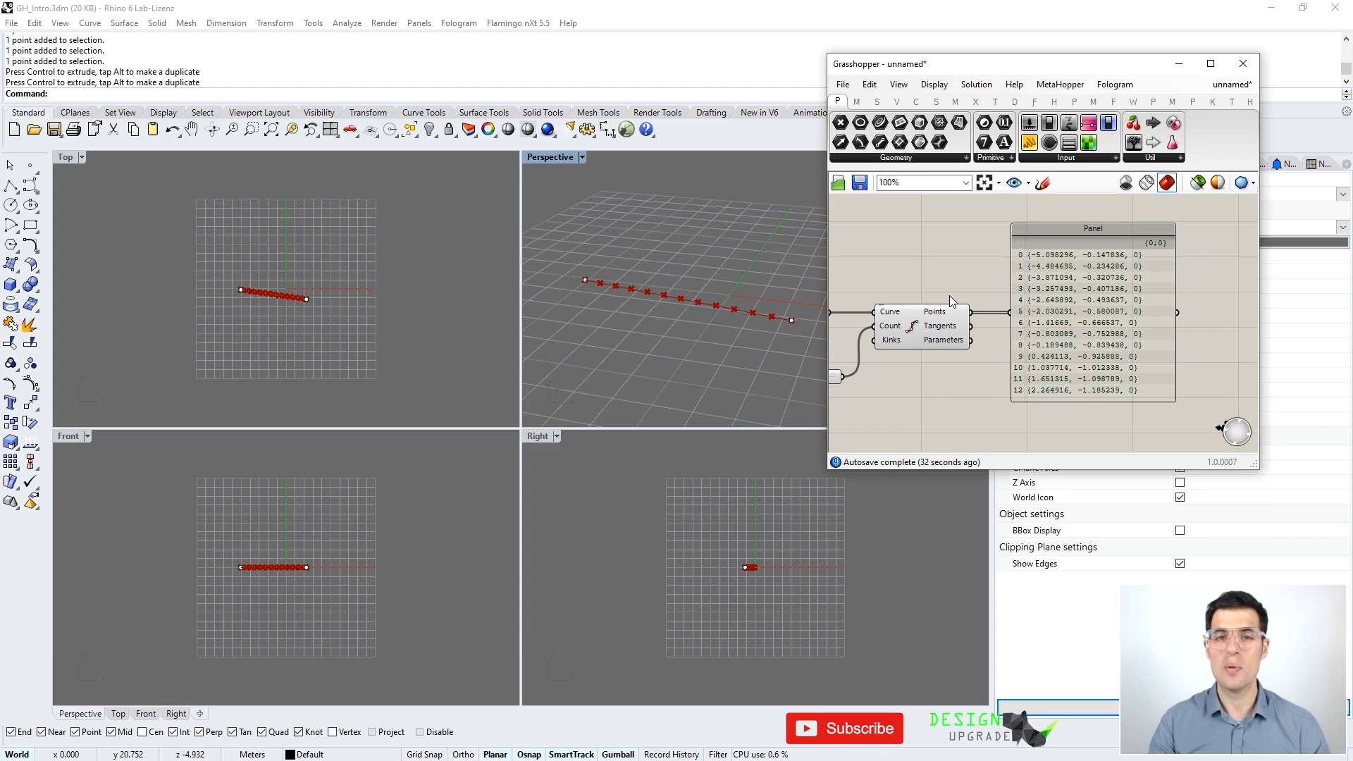
Step: Add a Point List component below the Panel and connect Divide Curve's Points output to its Points input
mouse_move(953, 312)
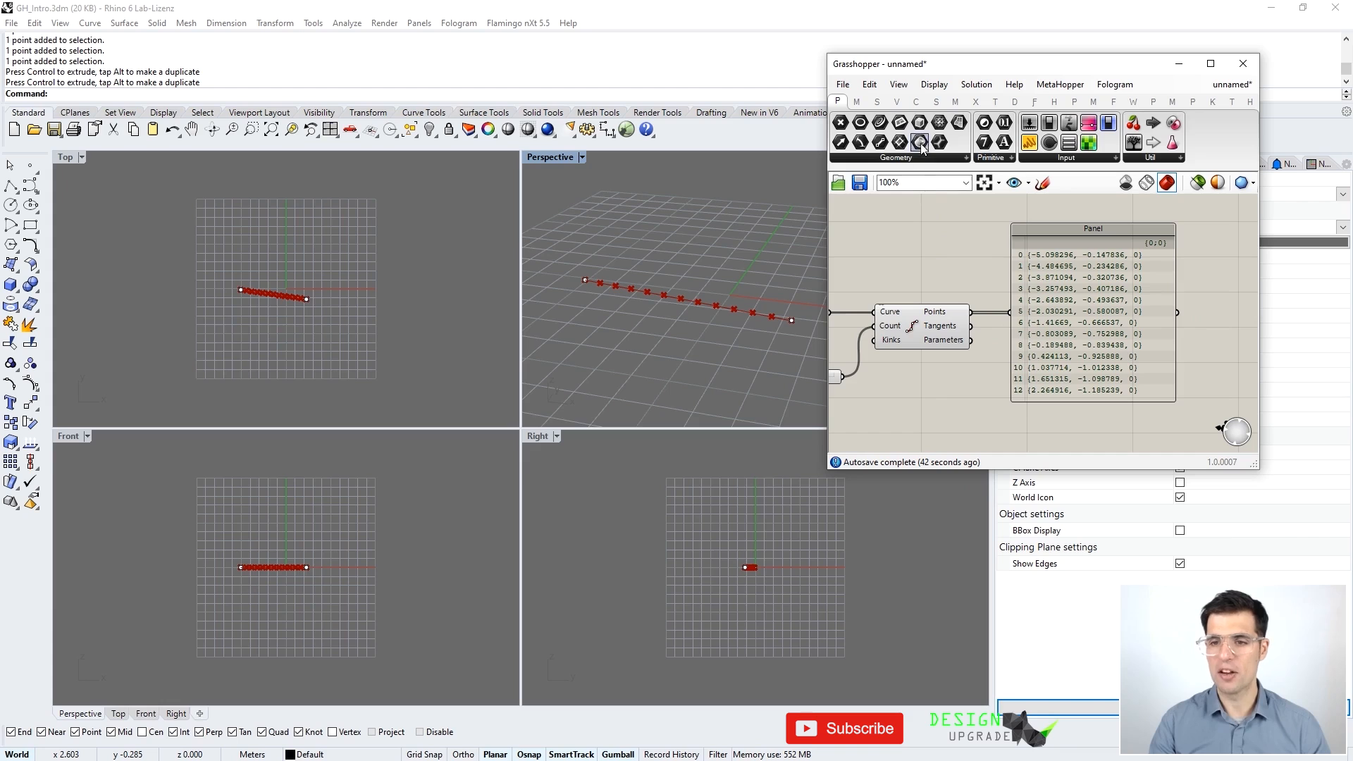
left_click(1017, 101)
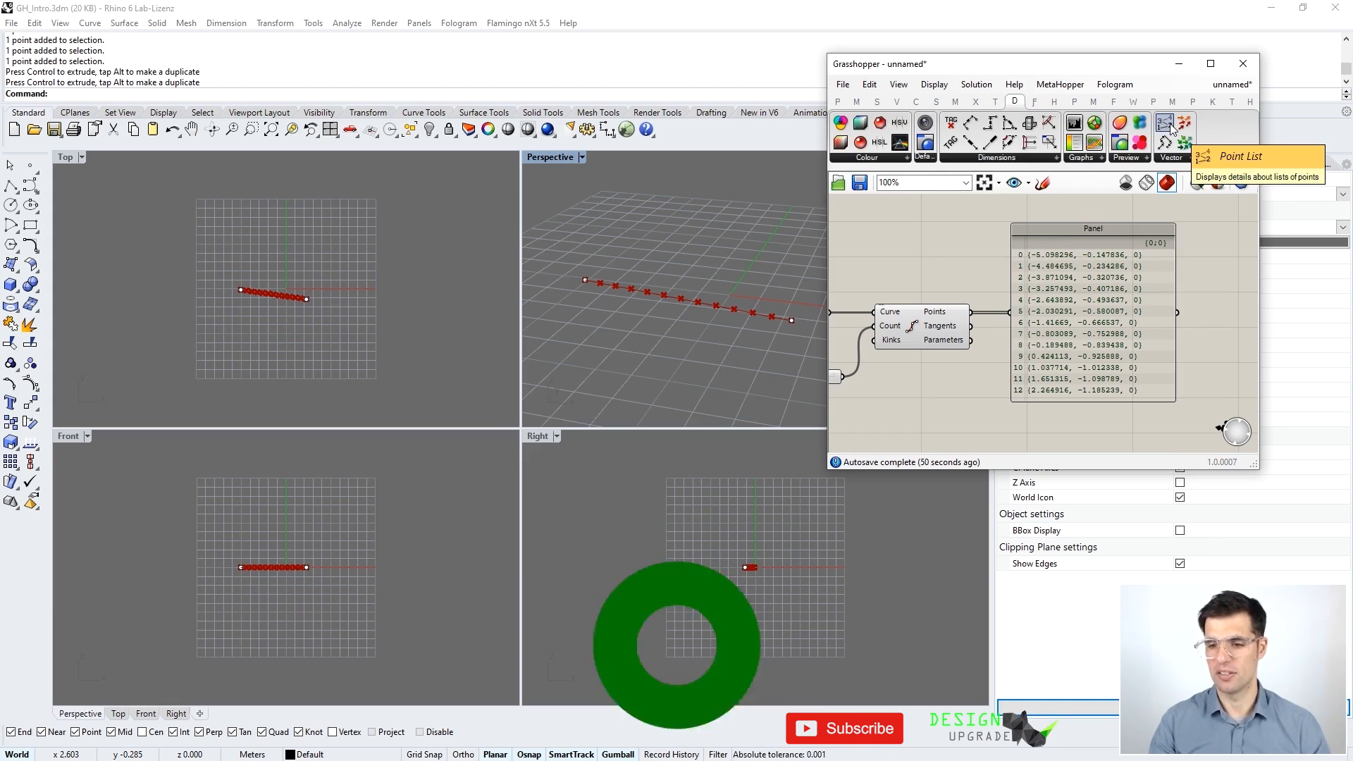
left_click_drag(1171, 127, 979, 442)
right_click_drag(977, 388, 969, 291)
left_click_drag(981, 345, 1037, 364)
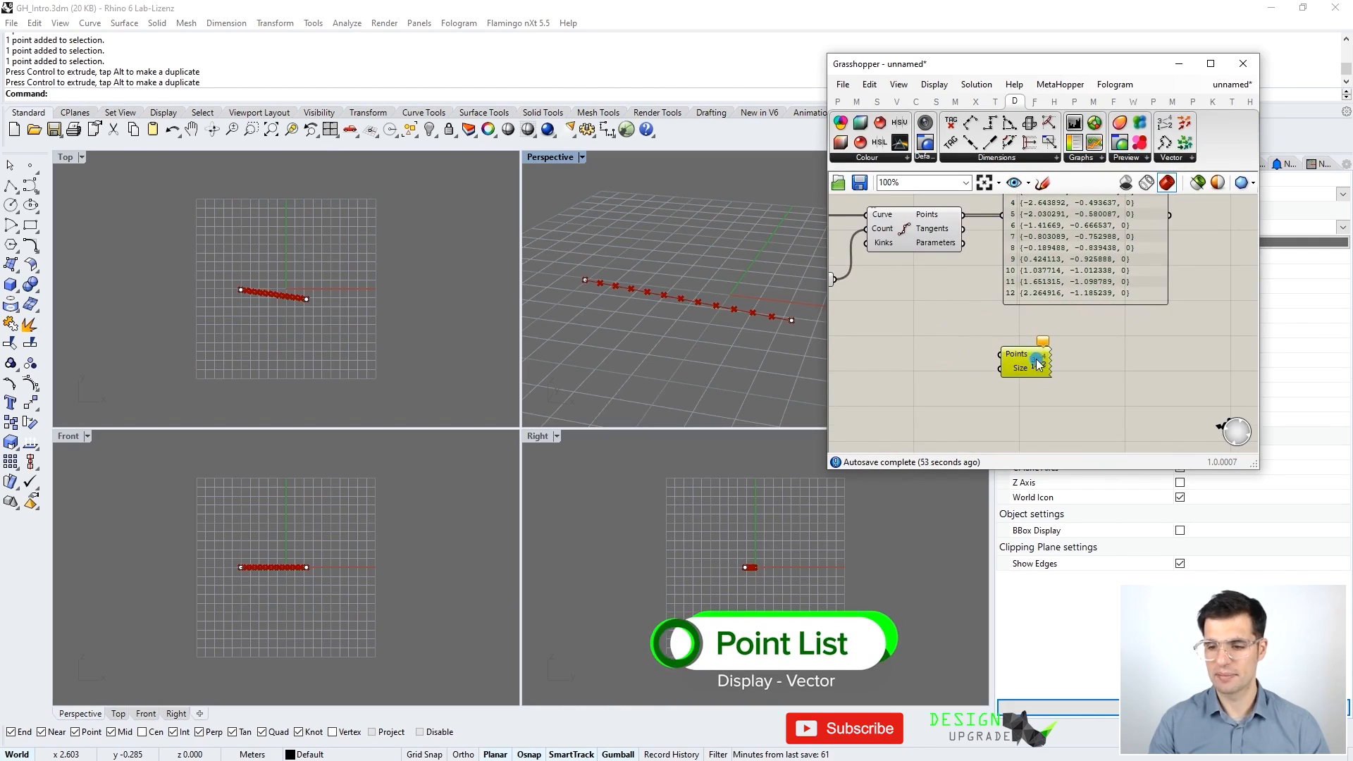
right_click_drag(1003, 329, 1015, 348)
left_click(998, 337)
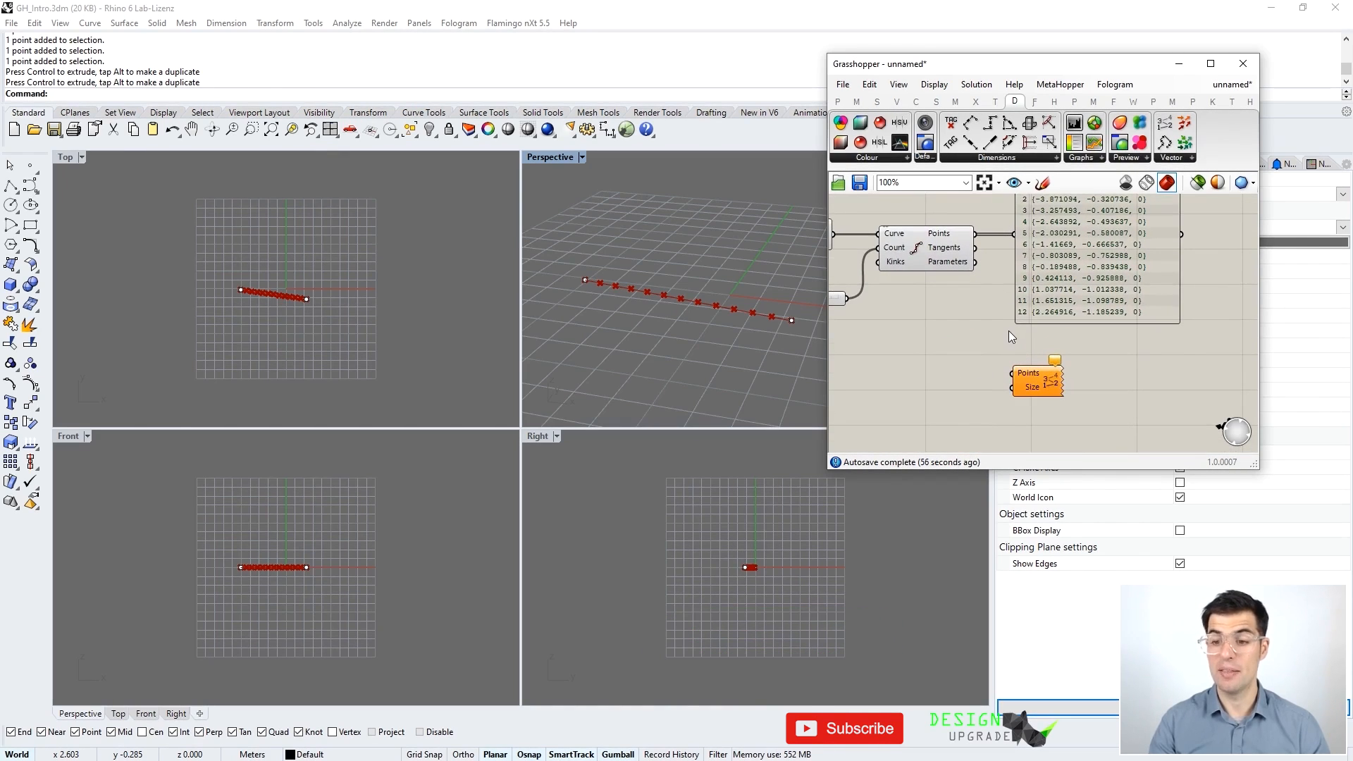
left_click_drag(975, 233, 1014, 373)
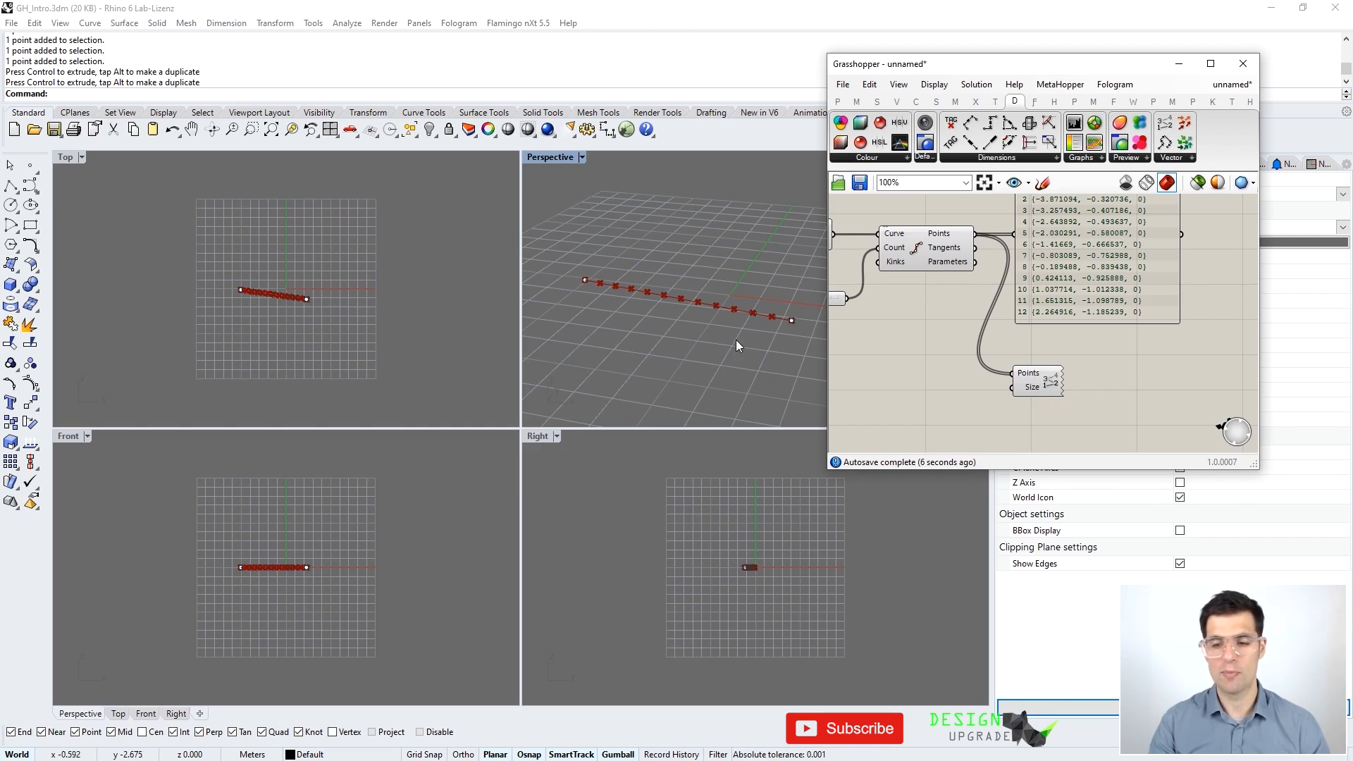
Step: Create a Number Slider with the value 0.5 through the canvas search and connect it to the Point List's Size input
double_click(945, 388)
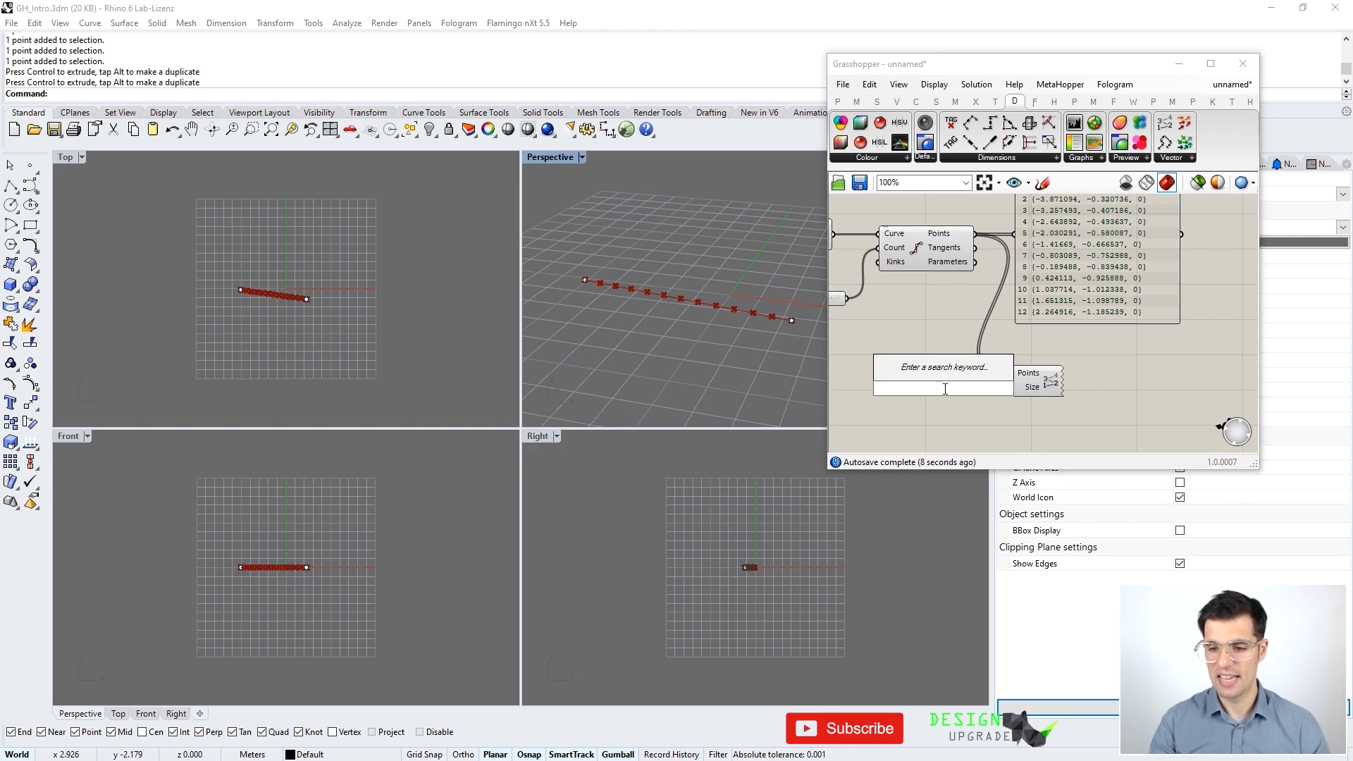
type("0.5")
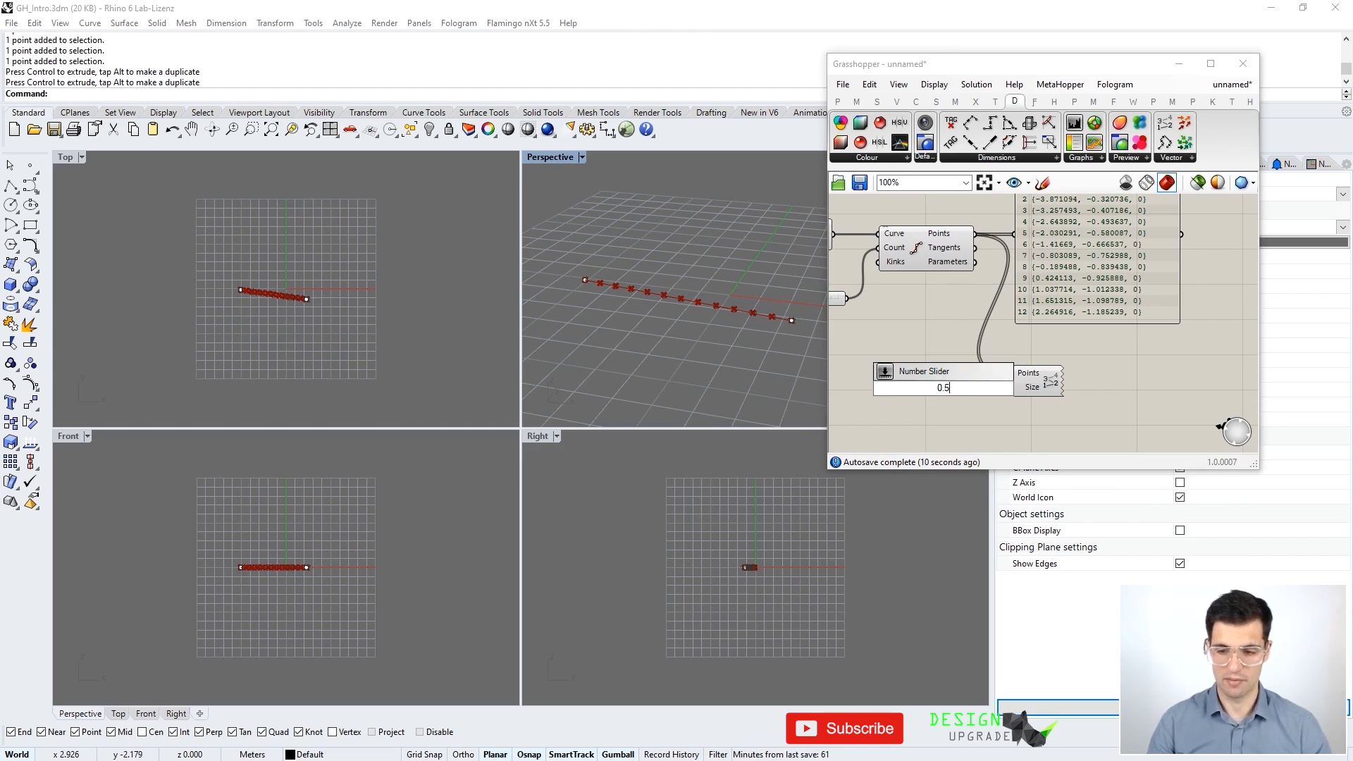
key("Return")
left_click_drag(945, 393, 1058, 382)
left_click(1114, 372)
left_click(1076, 367)
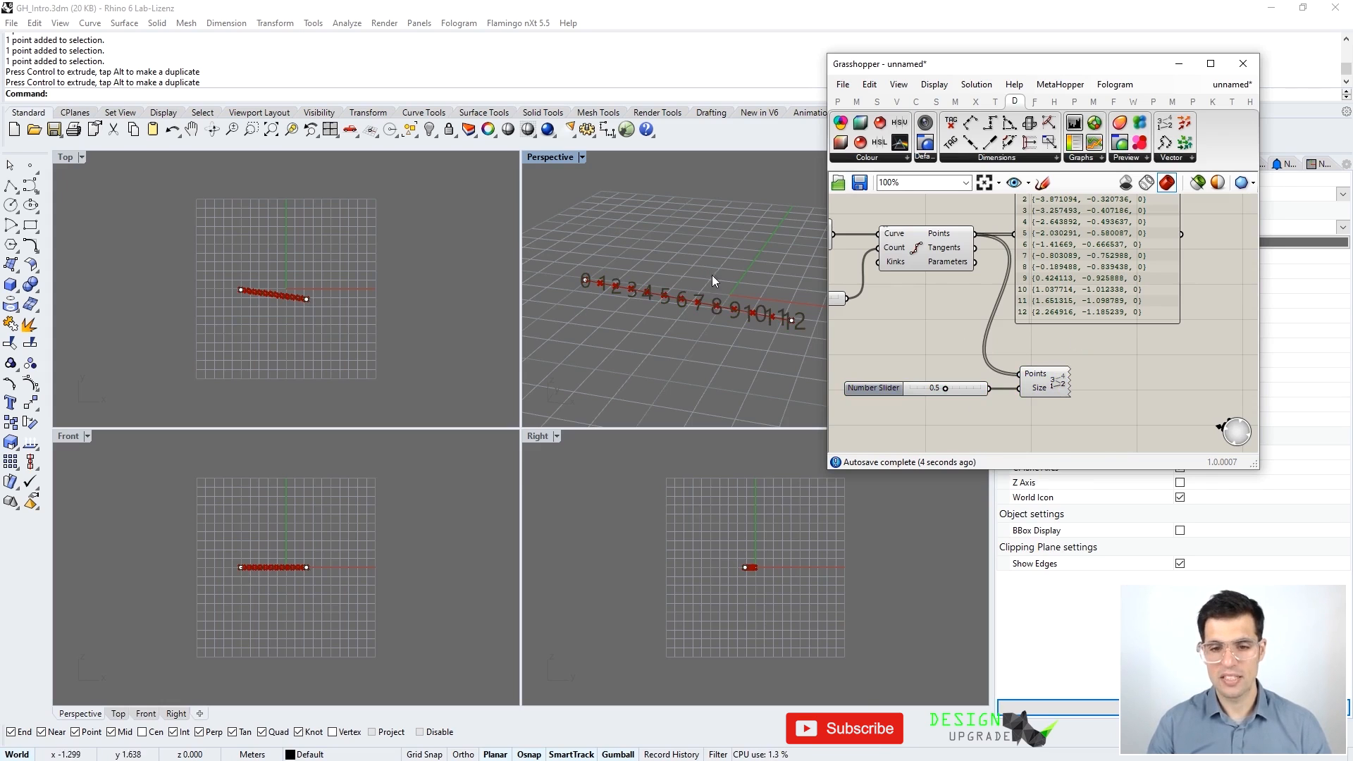
right_click_drag(732, 274, 719, 297, "shift")
Step: Maximize the Grasshopper window to work with the whole definition
right_click_drag(1035, 313, 1112, 330)
scroll(1085, 355, "down", 1)
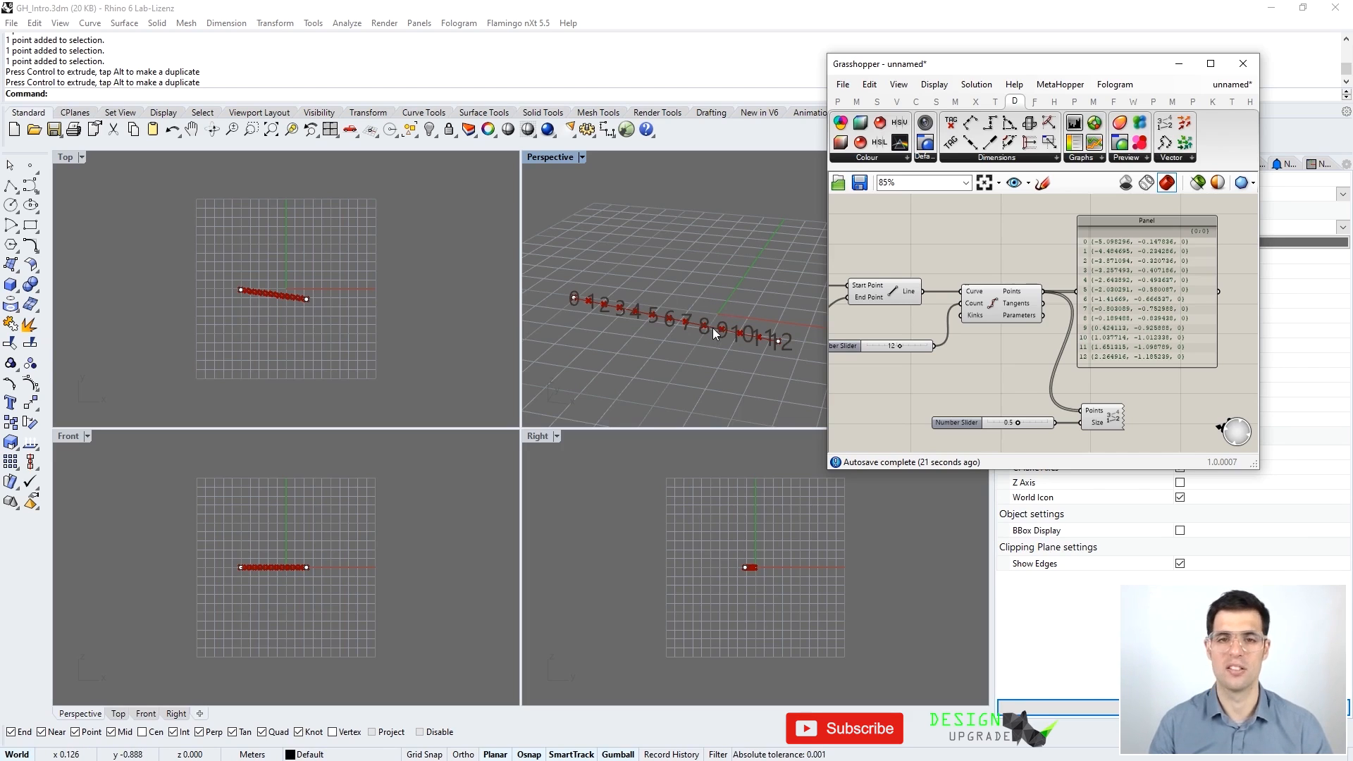
left_click(1221, 67)
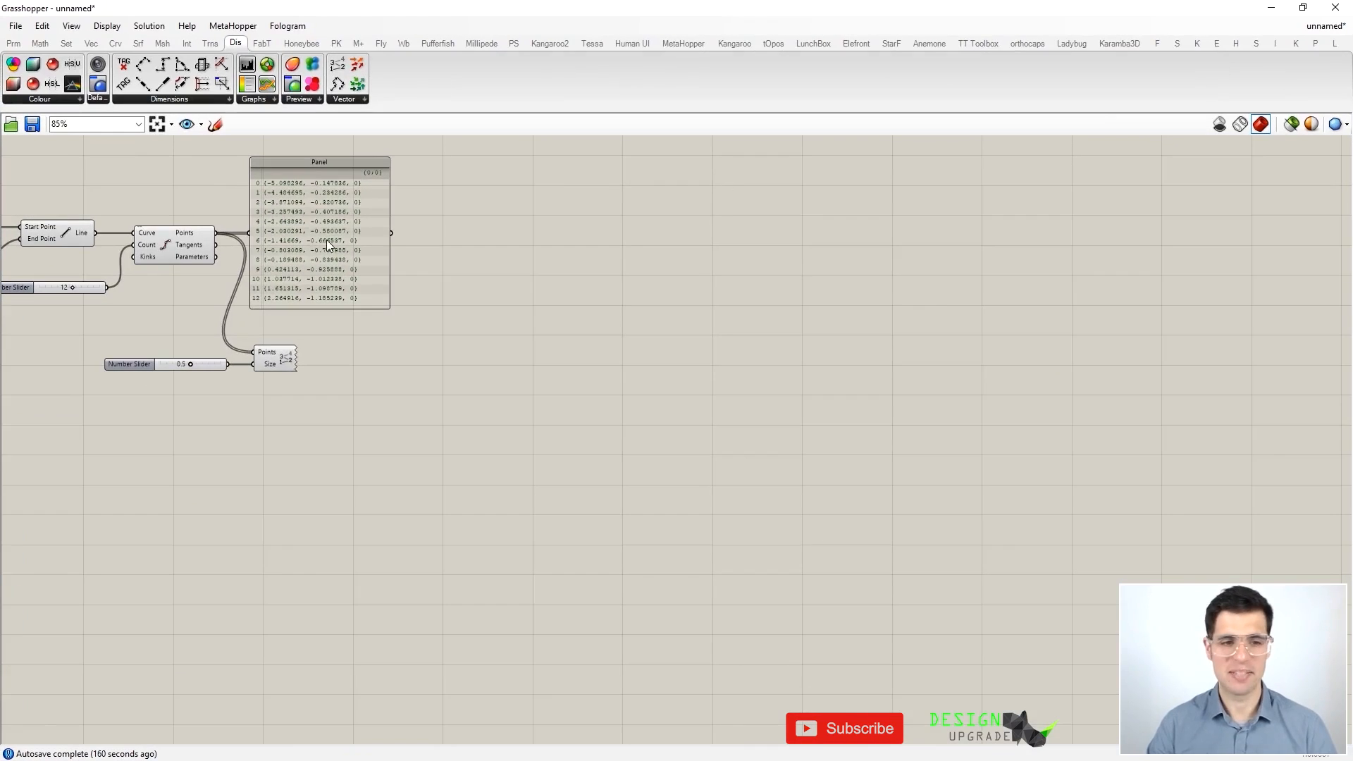
right_click_drag(166, 247, 455, 290)
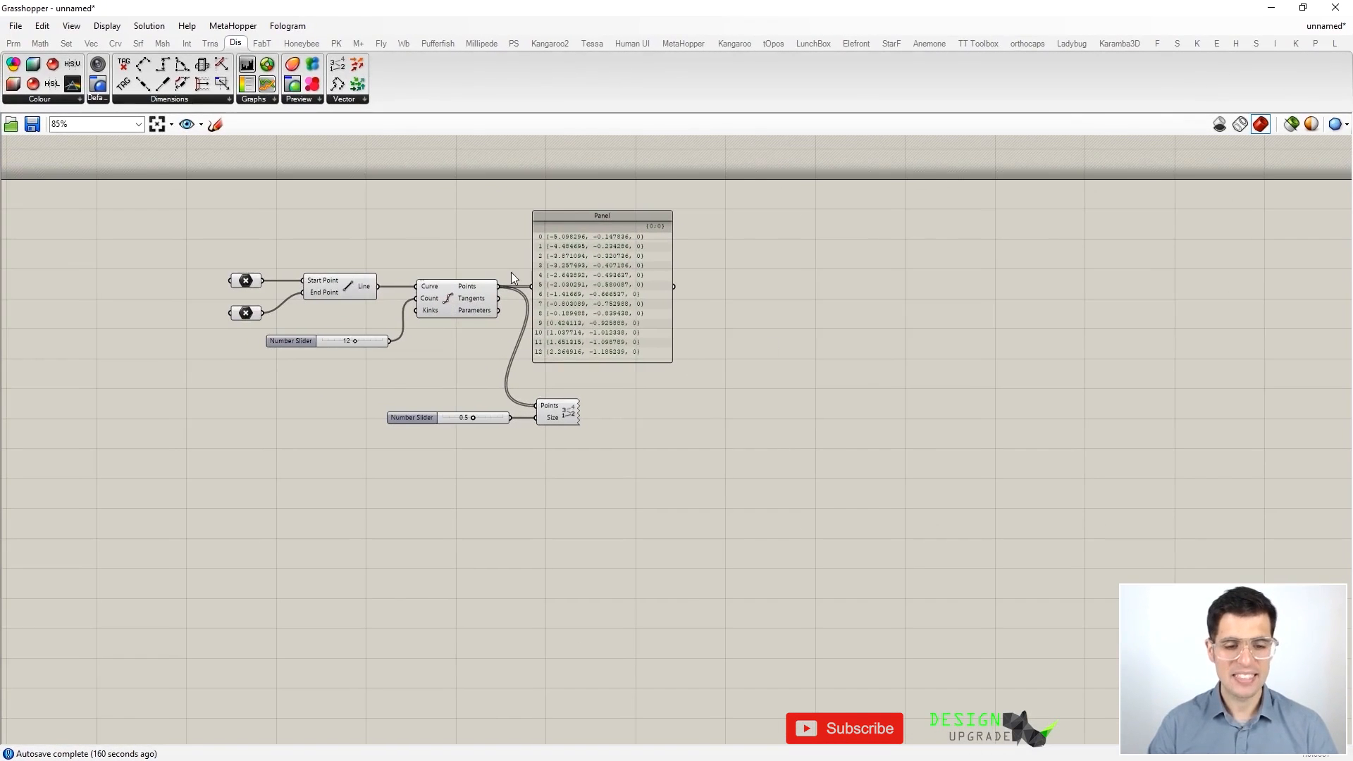
scroll(472, 274, "up", 3)
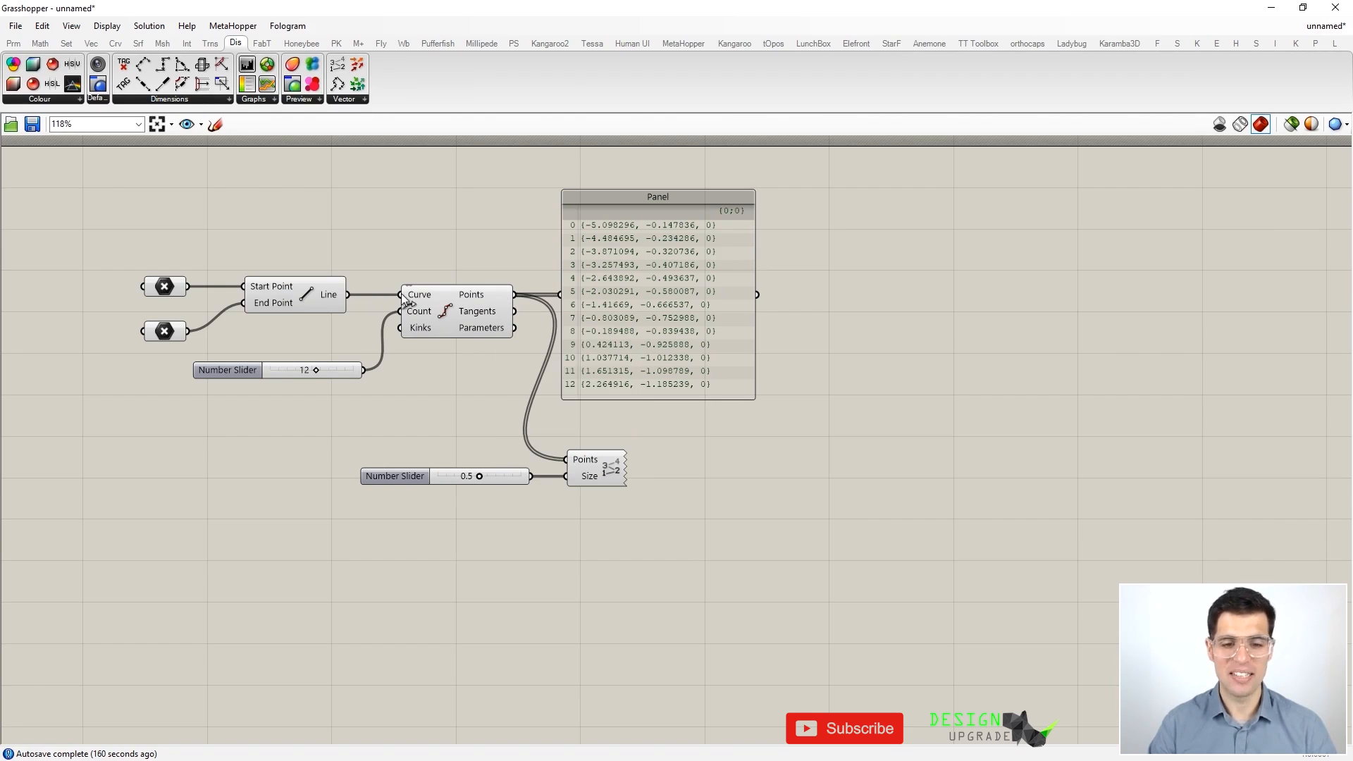
right_click_drag(747, 404, 628, 396)
right_click_drag(735, 378, 744, 385)
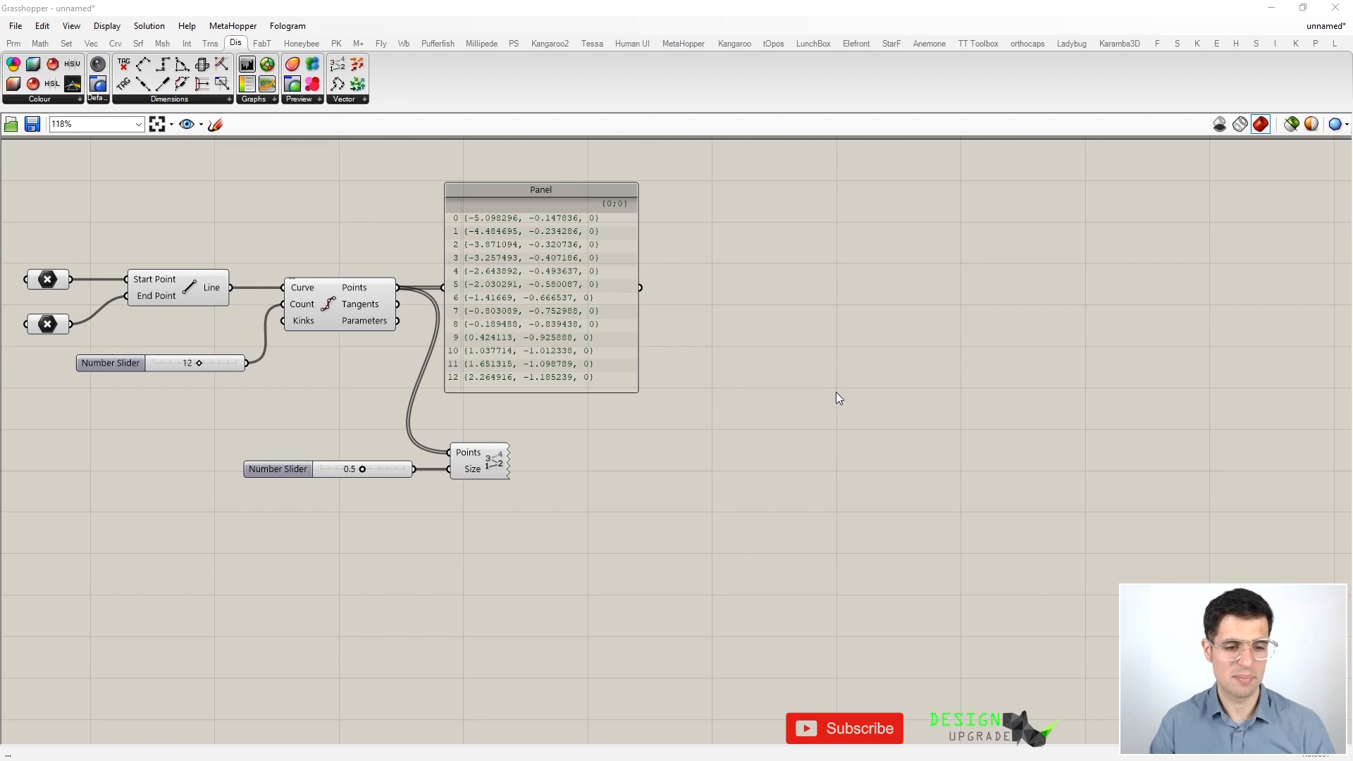
Step: Align the left edges of the two Point parameters and the Number Slider that drives Divide Curve's Count
right_click_drag(367, 373, 641, 401)
scroll(301, 358, "up", 1)
scroll(302, 359, "up", 1)
right_click_drag(302, 359, 396, 415)
scroll(396, 416, "down", 1)
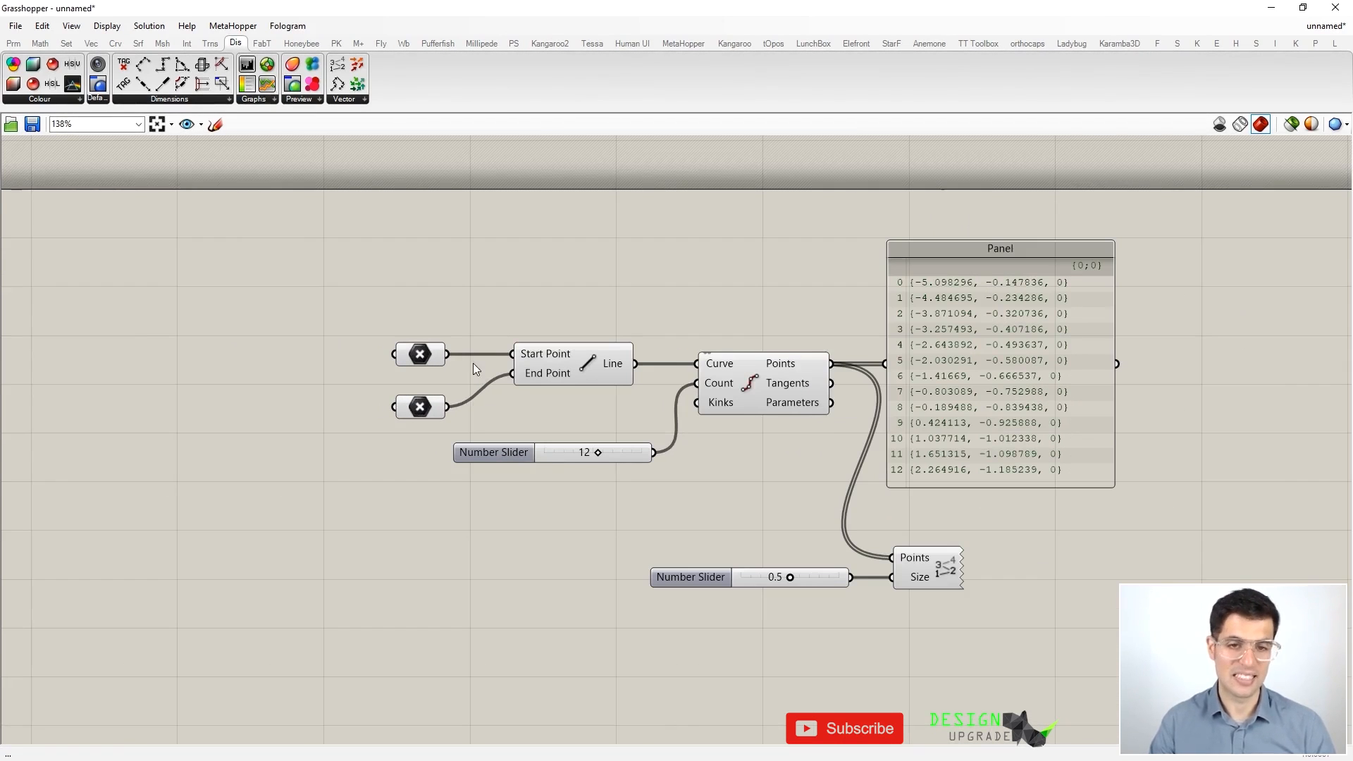
mouse_move(474, 308)
right_mouse_down()
mouse_move(553, 294)
mouse_move(478, 312)
right_mouse_up()
scroll(553, 293, "down", 2)
scroll(593, 311, "up", 3)
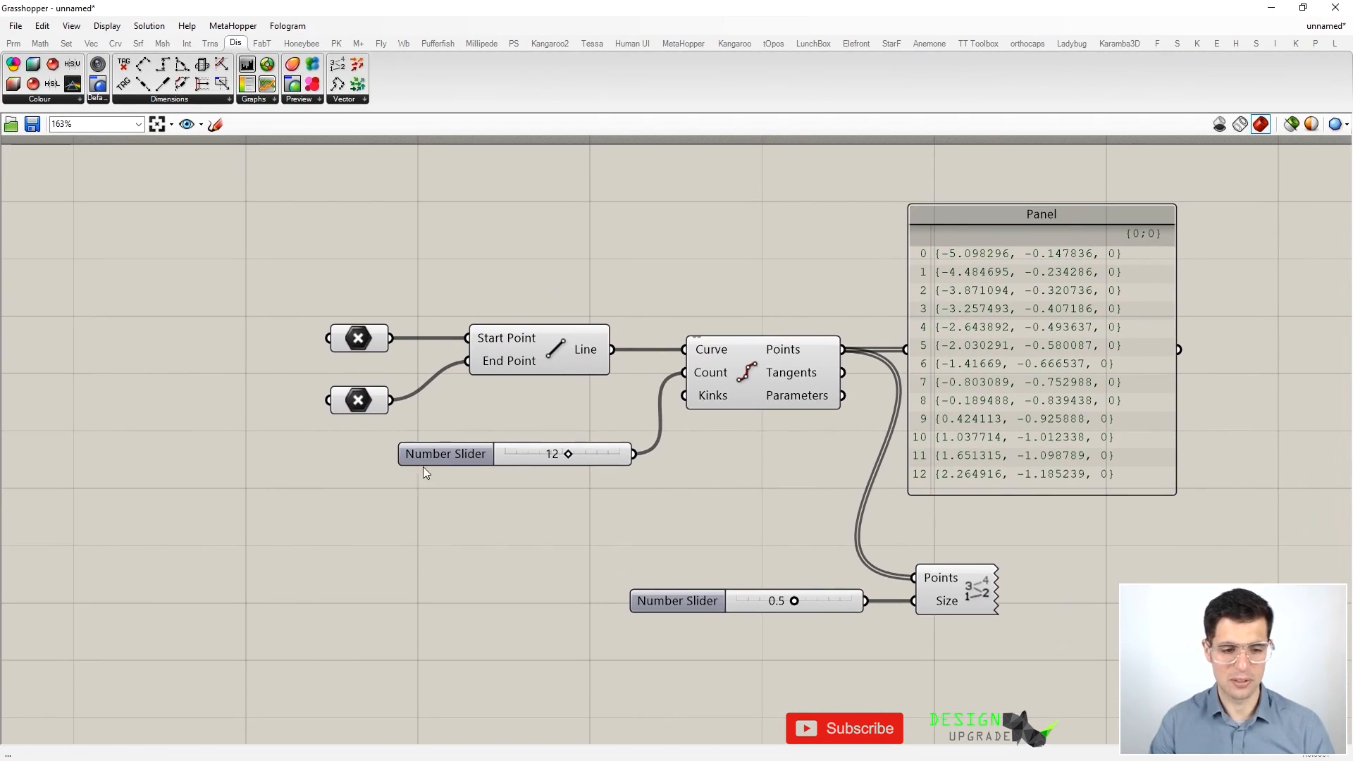
left_click_drag(440, 526, 237, 279)
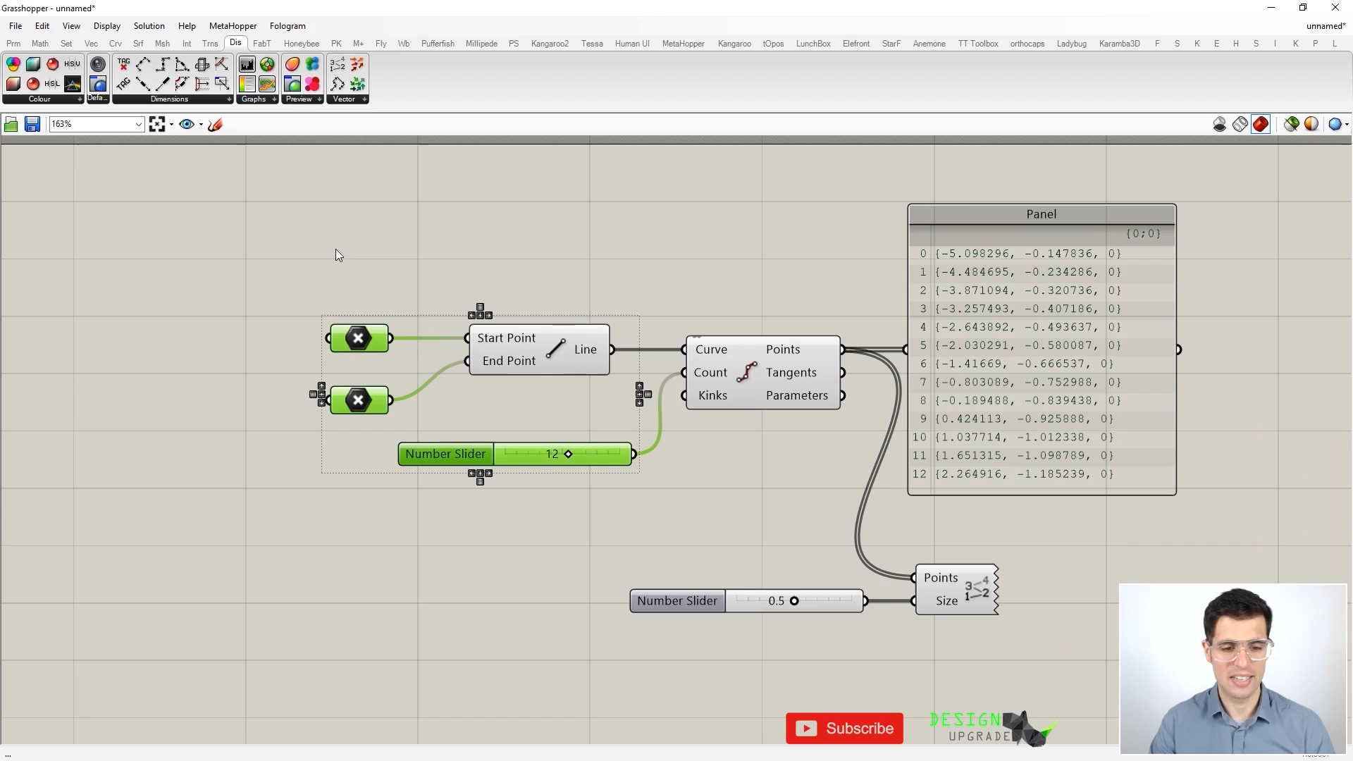
left_click(472, 315)
left_click(430, 297)
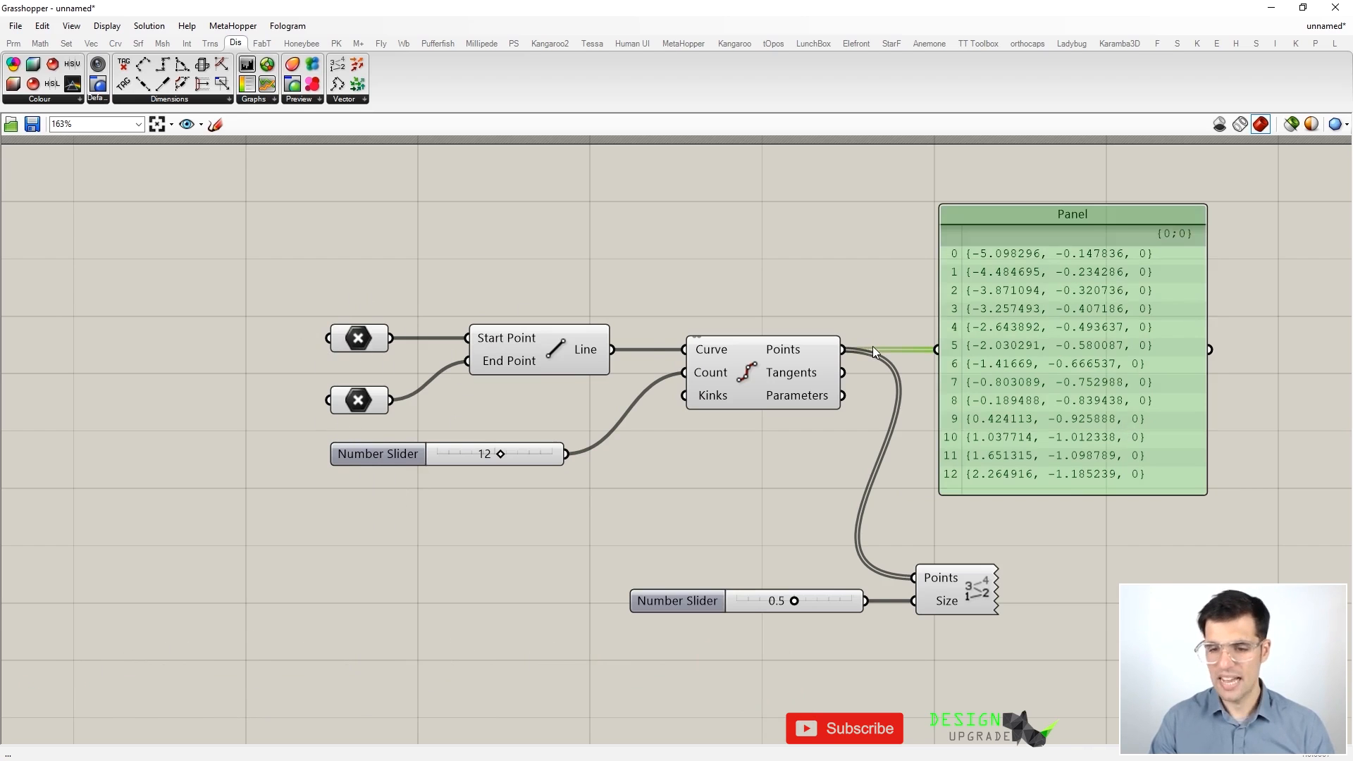
Step: Group all components of the definition, from the two Point parameters to the Panel and Point List
scroll(869, 345, "down", 2)
left_click(927, 354)
right_click_drag(927, 353, 766, 357)
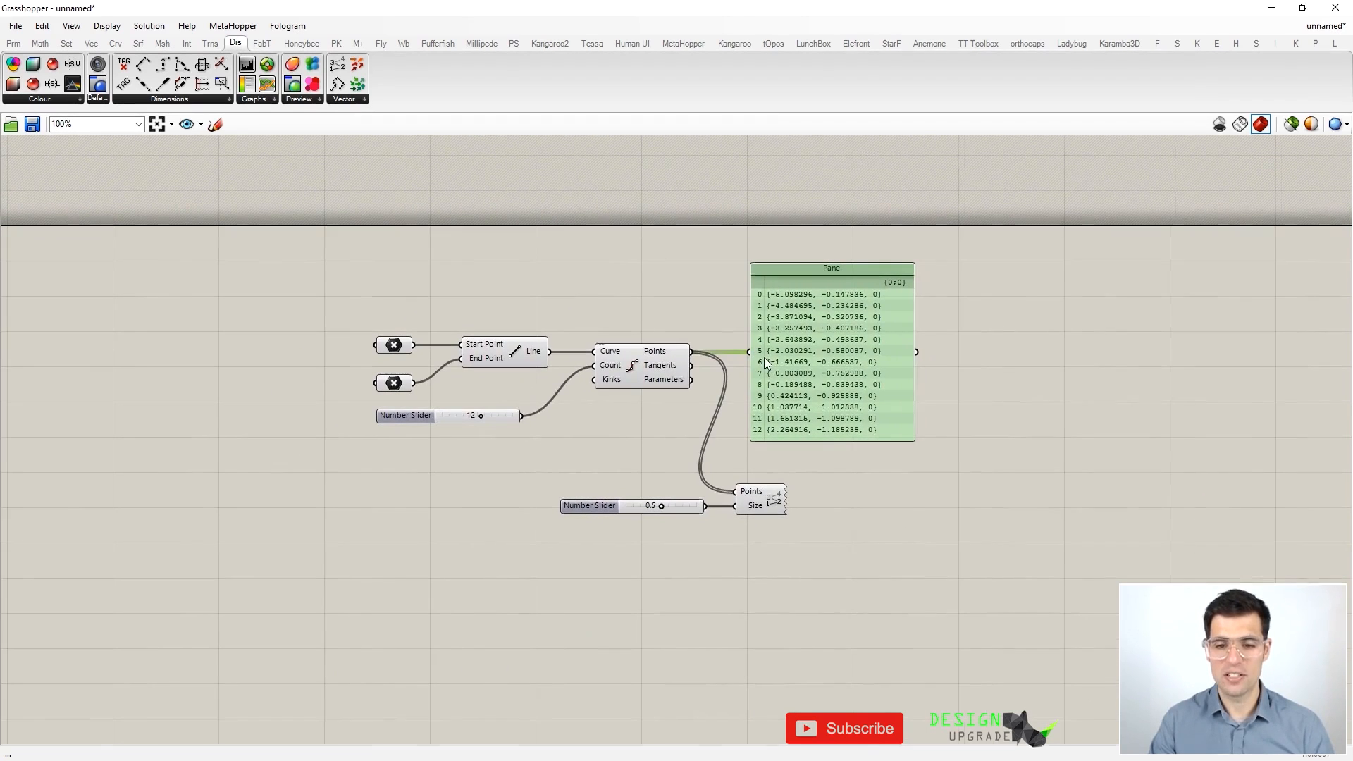
left_click_drag(313, 182, 992, 590)
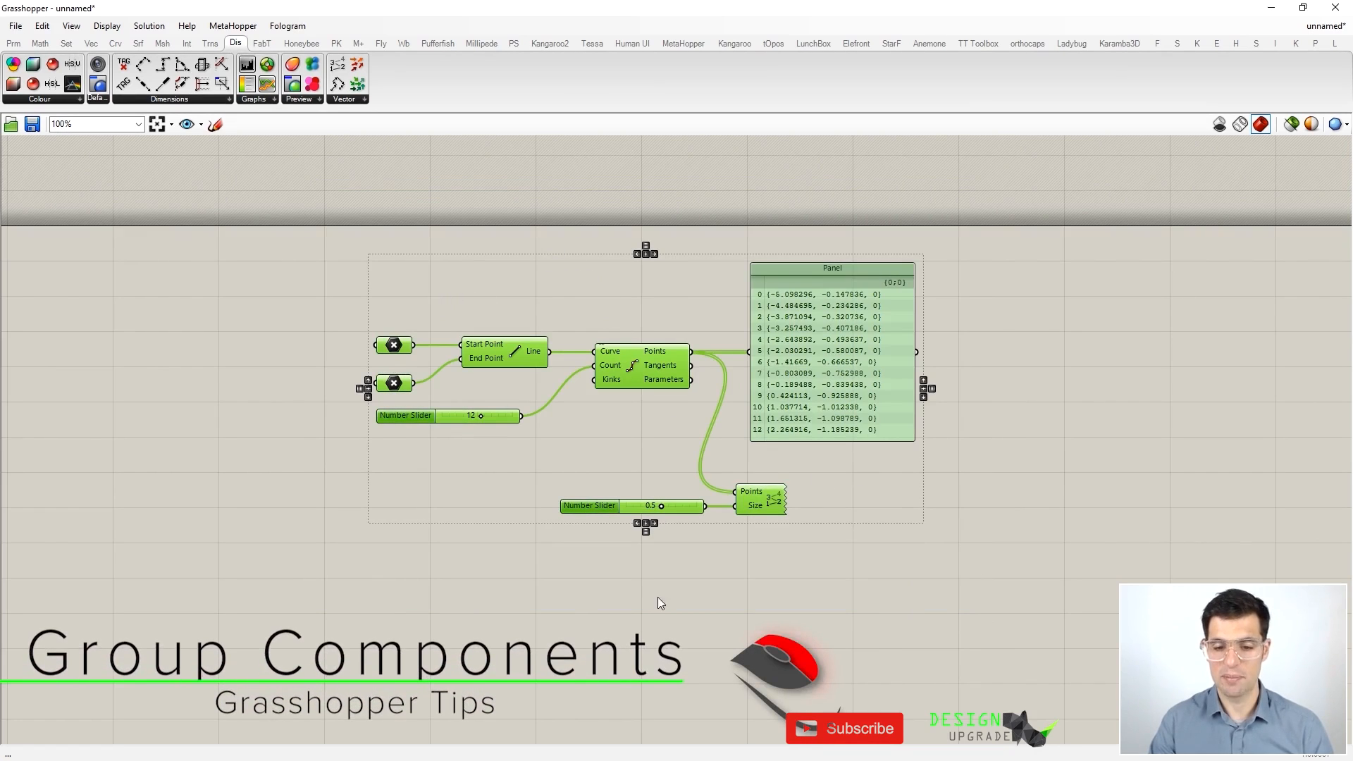
right_click(776, 562)
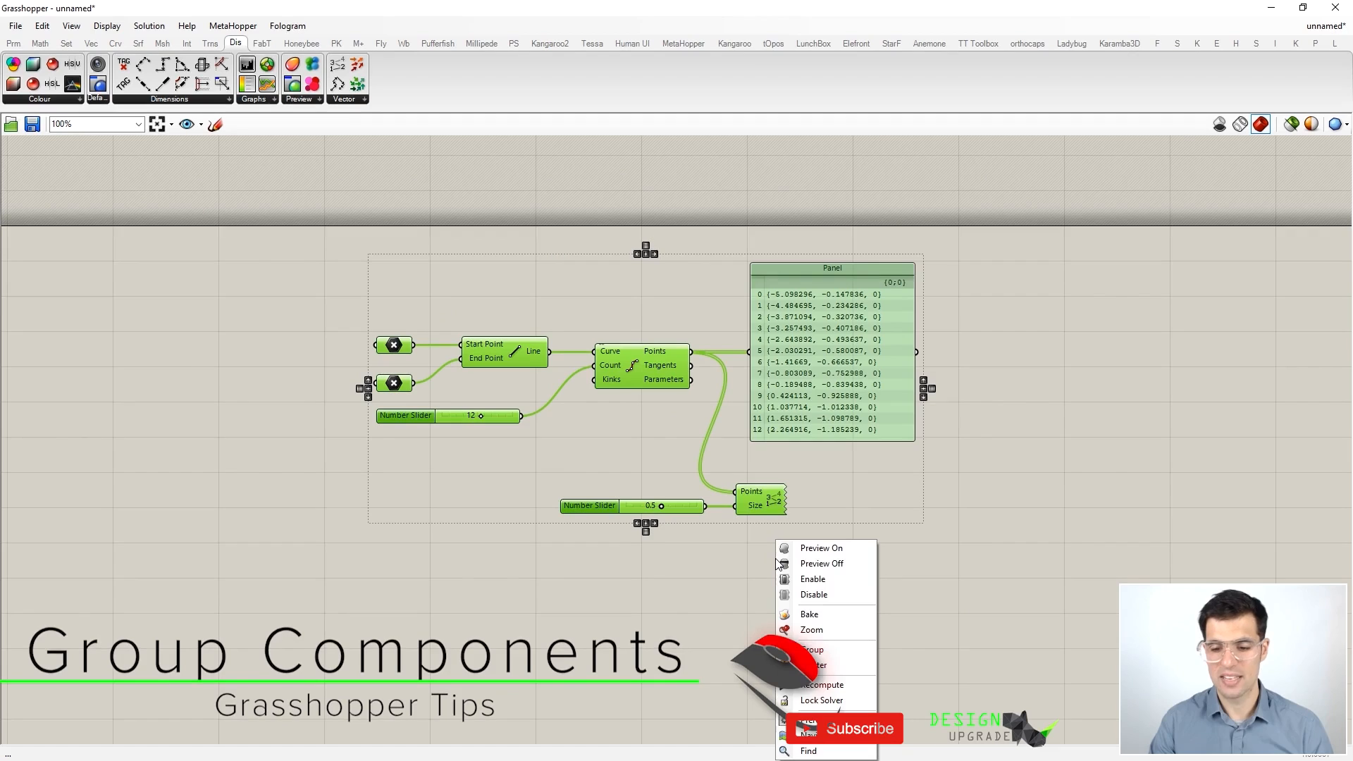
left_click(831, 649)
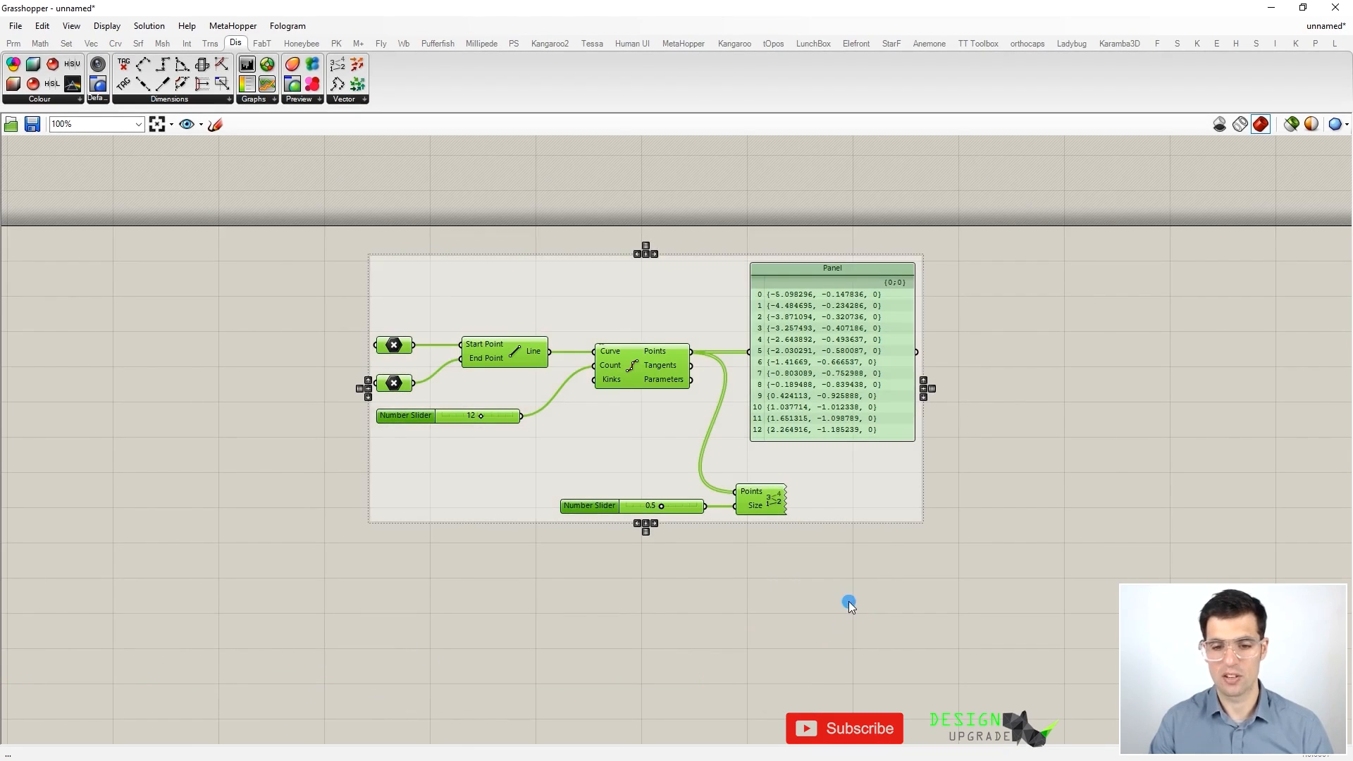
left_click(849, 602)
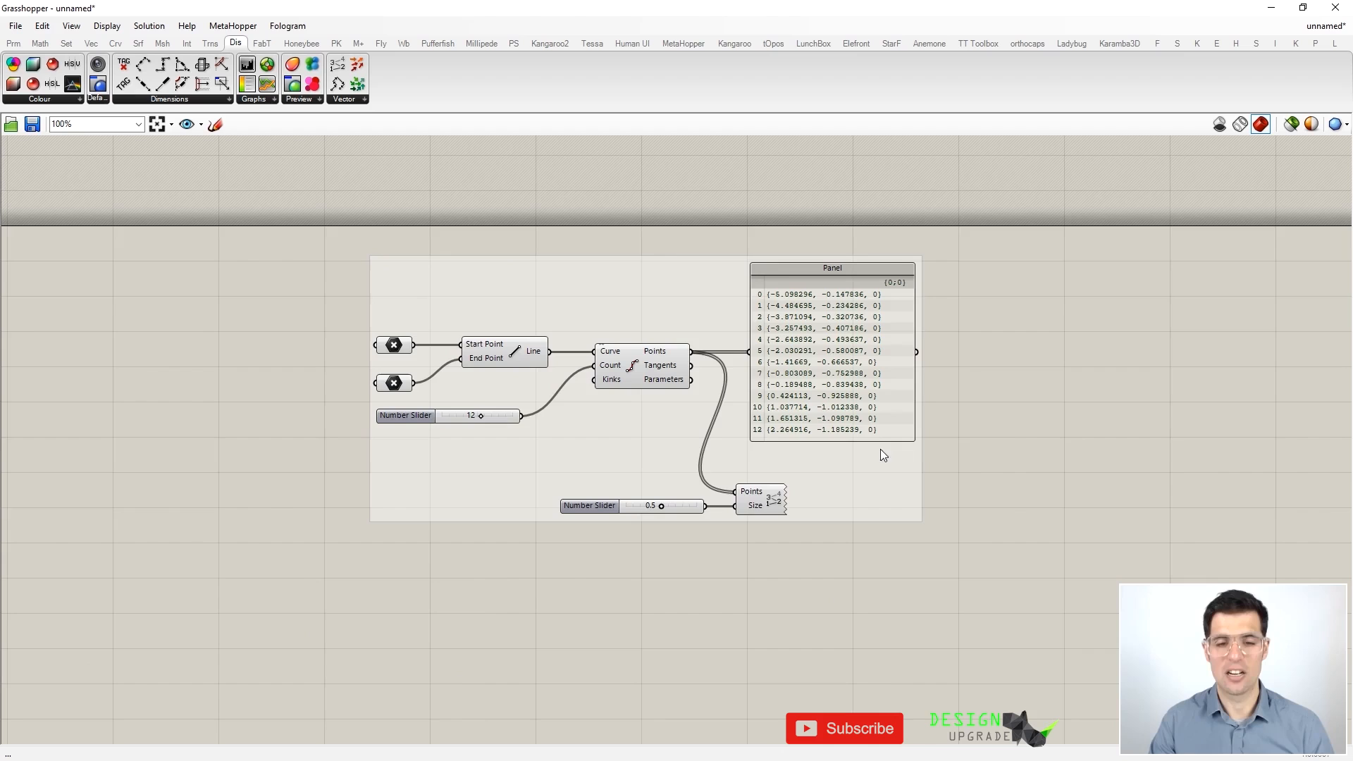
Step: Move the group as one block on the canvas and remove the group while keeping its components
left_click(478, 292)
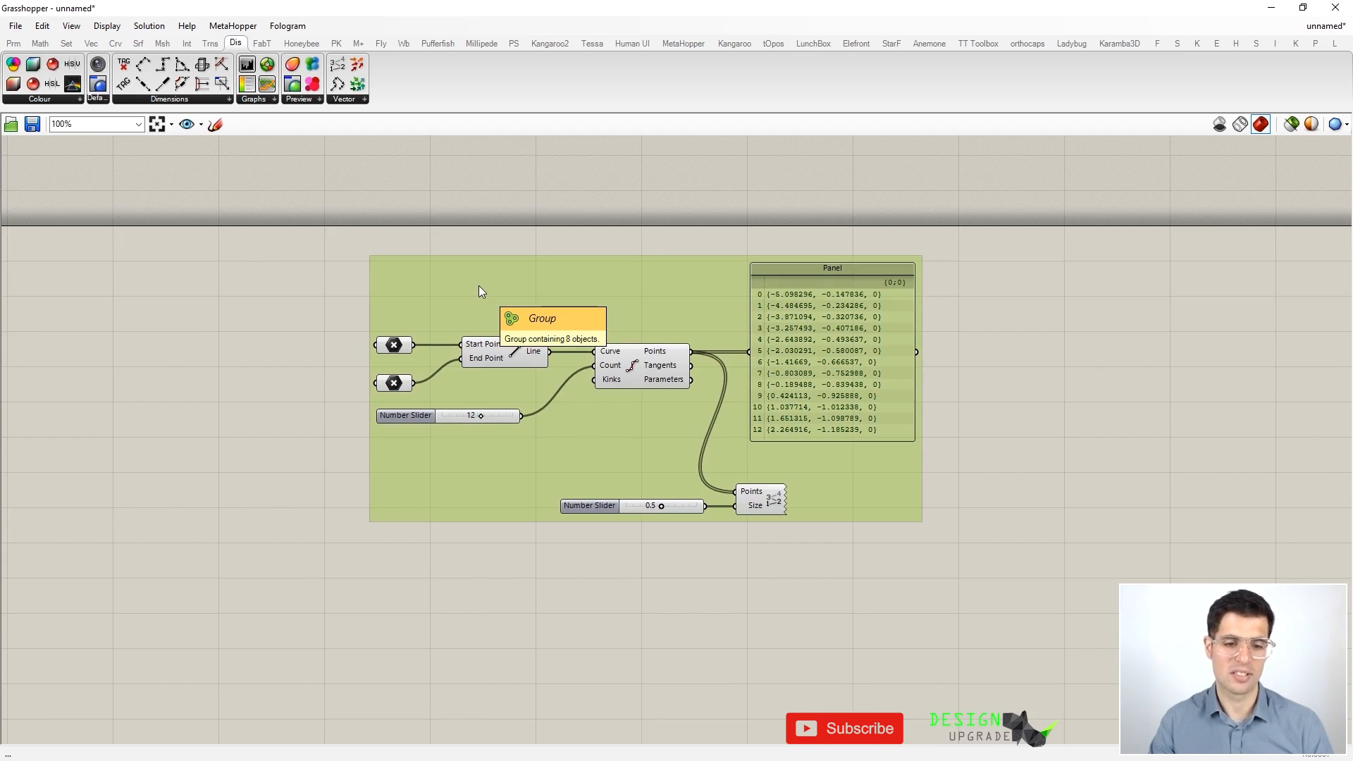
left_click_drag(479, 292, 551, 277)
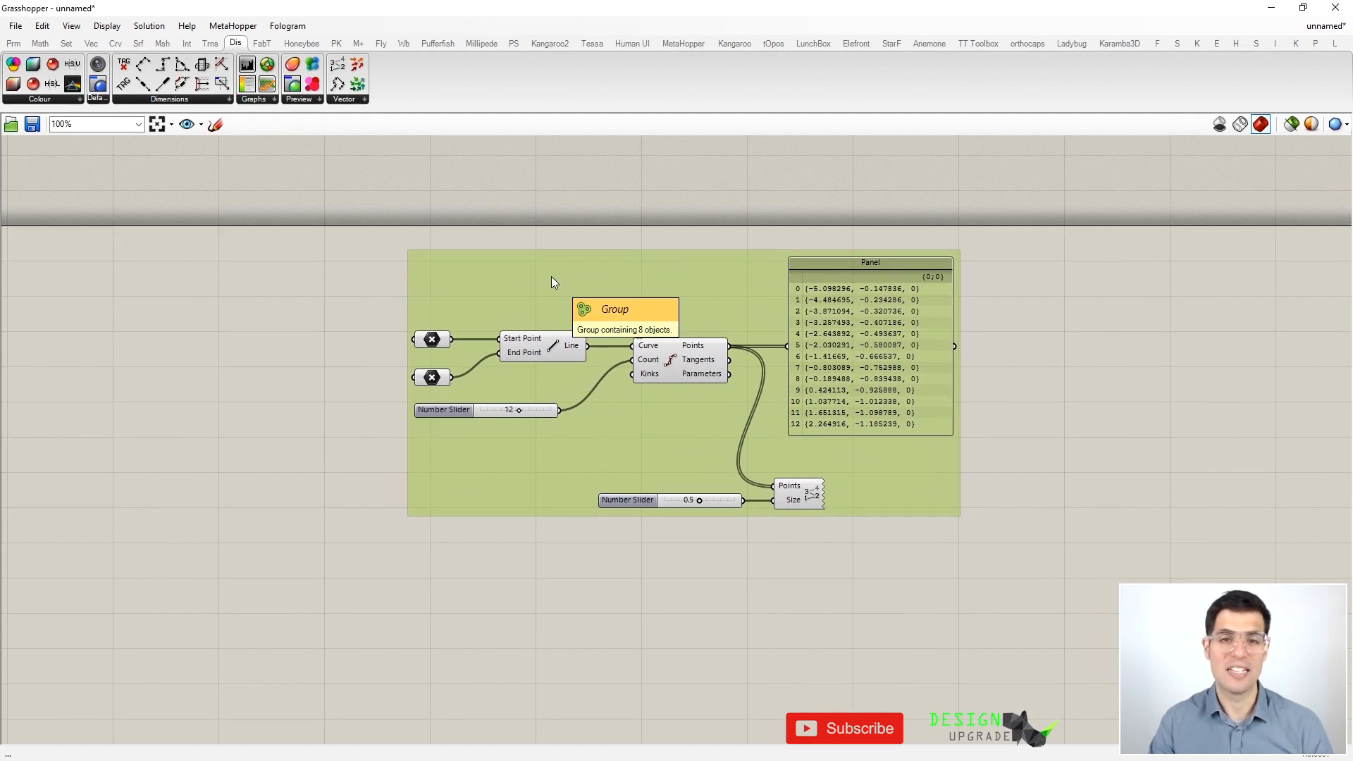
left_click(617, 220)
left_click_drag(619, 266, 598, 265)
left_click(603, 227)
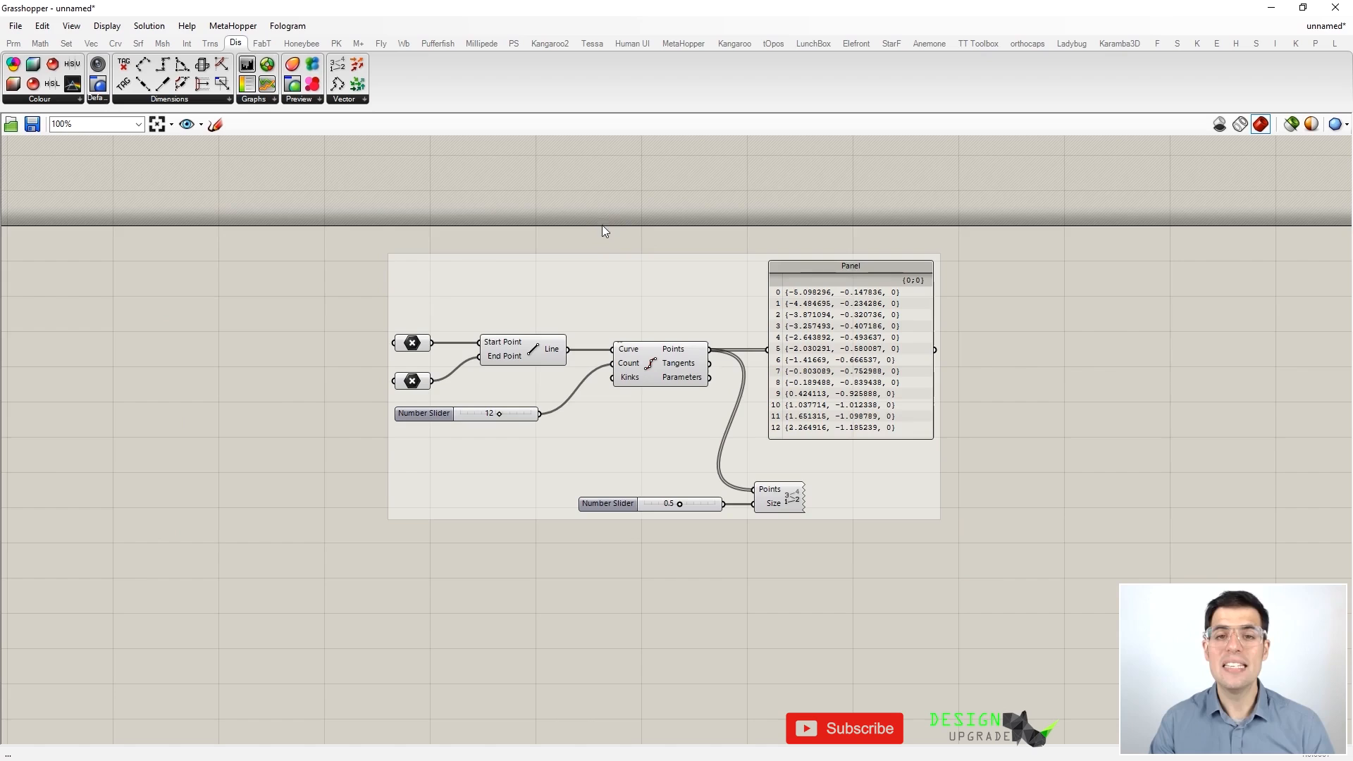
left_click(594, 275)
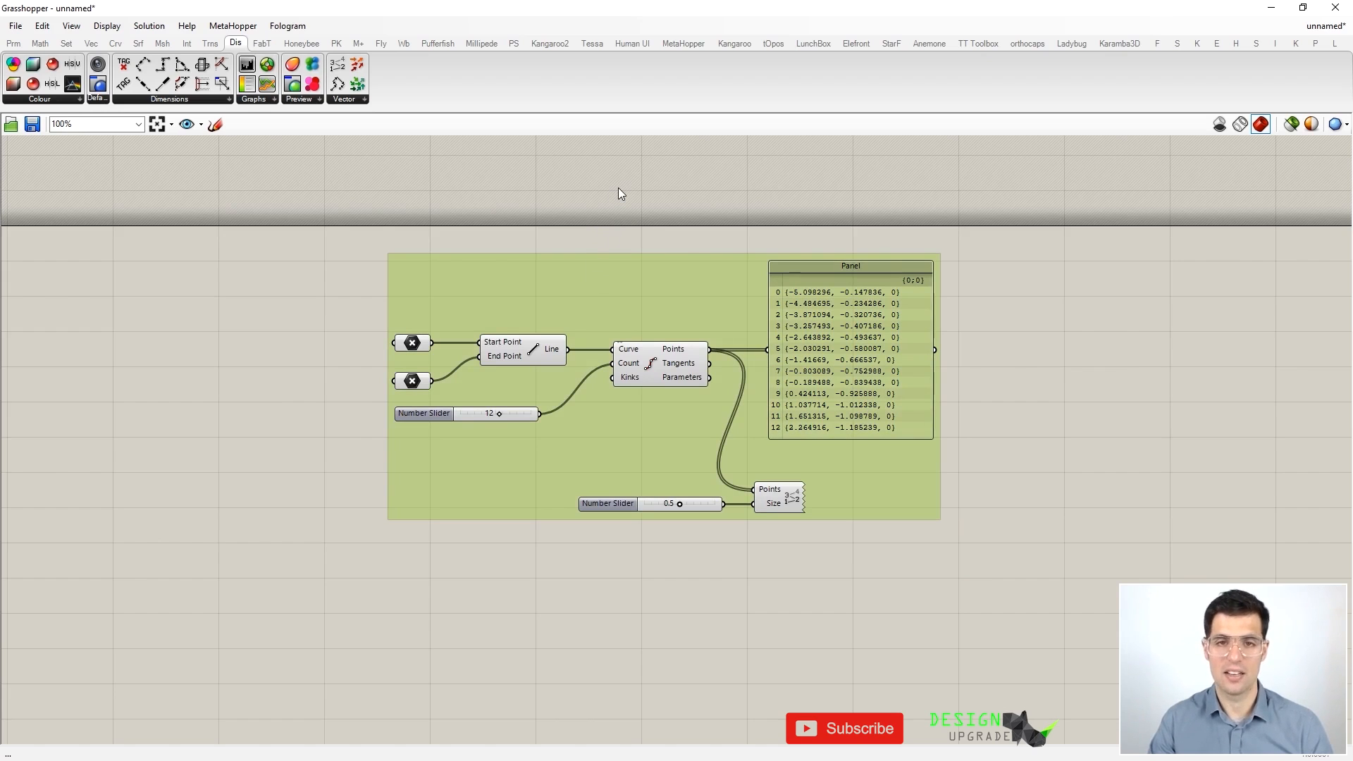
key("Delete")
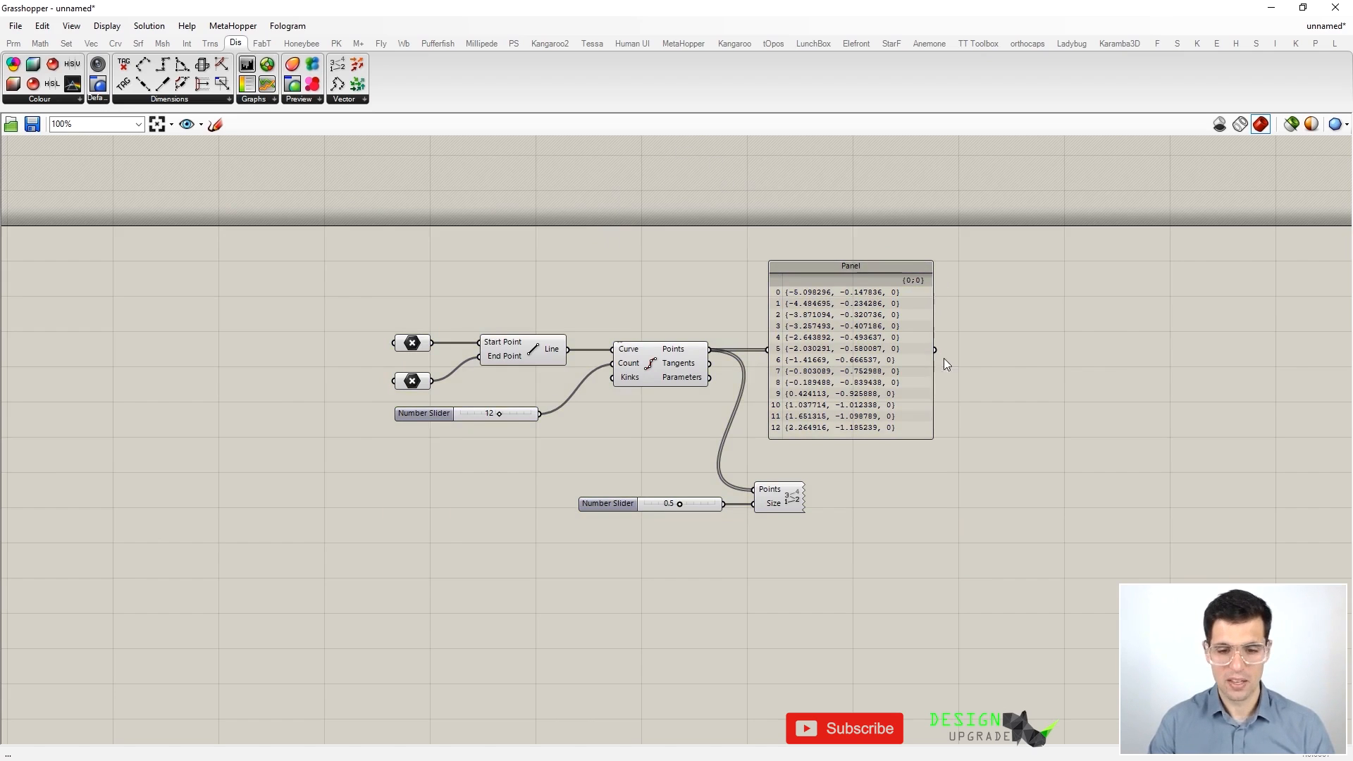
Step: Shift Line, Divide Curve, both Number Sliders, Panel and Point List together, farther from the two input Point parameters
left_click_drag(869, 573, 450, 287)
left_click_drag(519, 348, 561, 349)
left_click(617, 306)
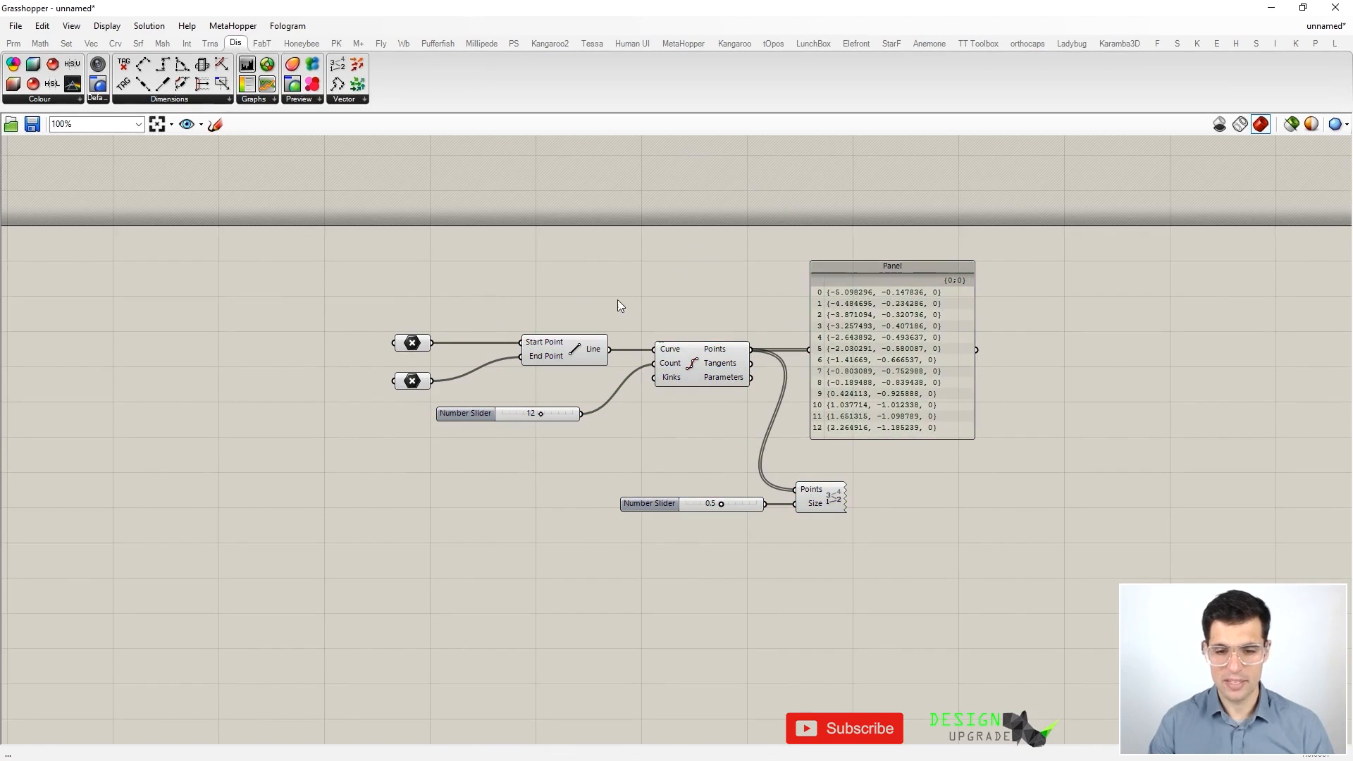
Step: Add a Point parameter beyond the Panel and connect Divide Curve's Points output to it
double_click(971, 204)
type("point")
key("Return")
left_click_drag(751, 349, 1080, 480)
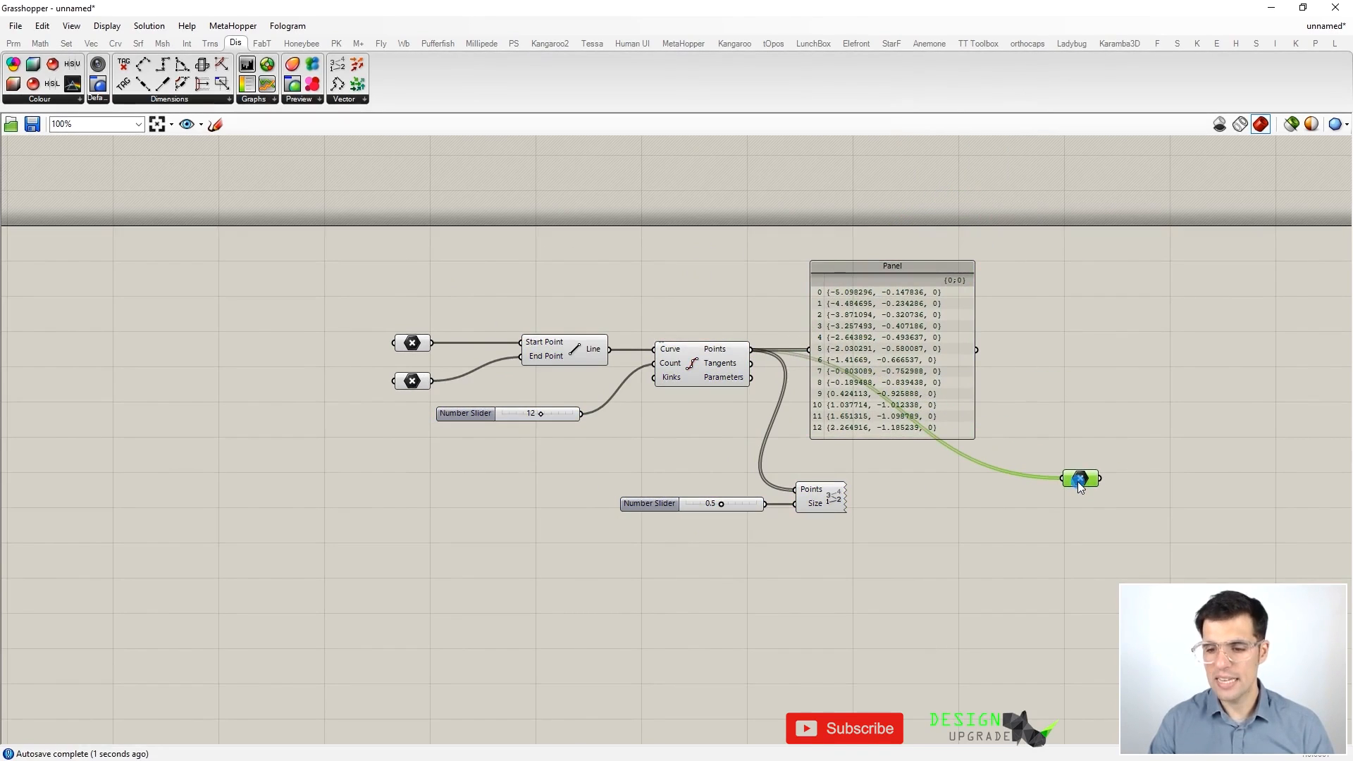
left_click(1048, 401)
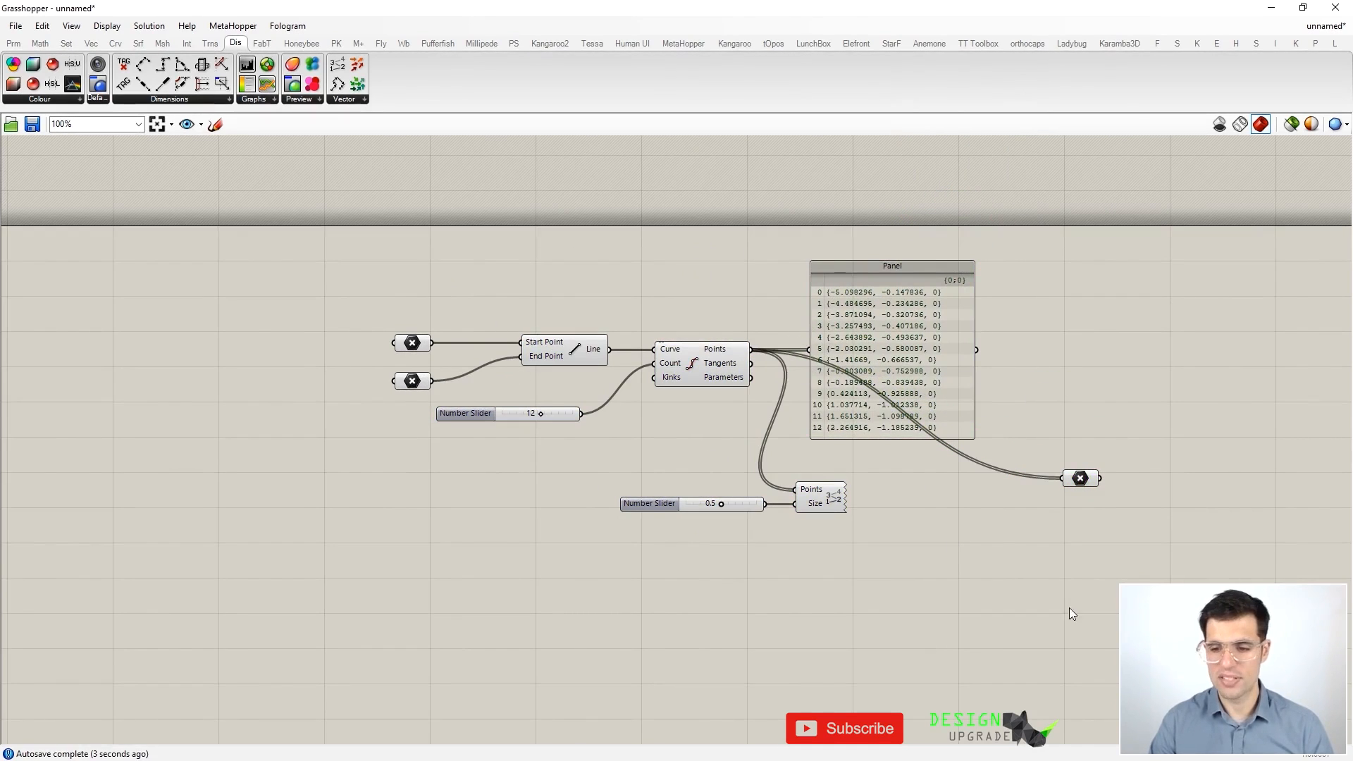
Step: Cluster all components between the input and output Point parameters and place the cluster and output Point parameter close together
left_click_drag(985, 582, 549, 217)
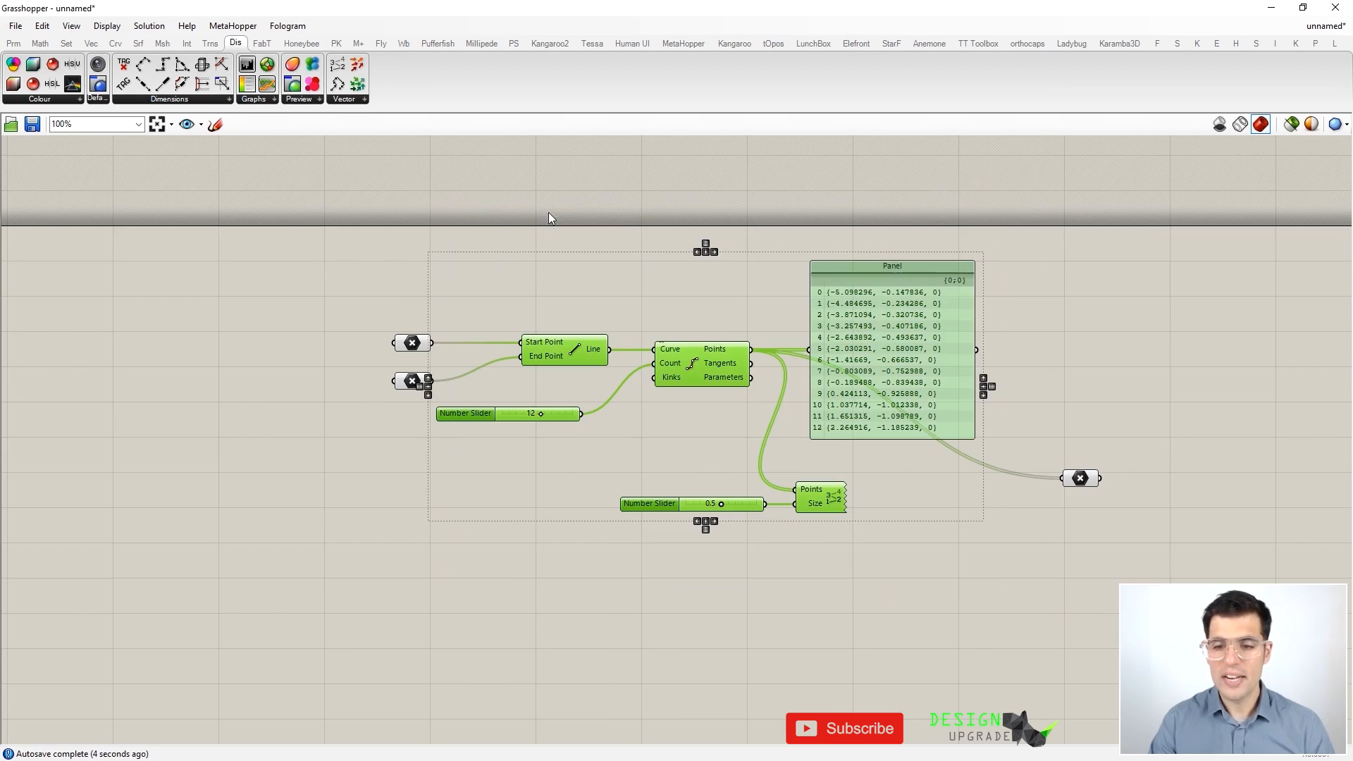
right_click(750, 237)
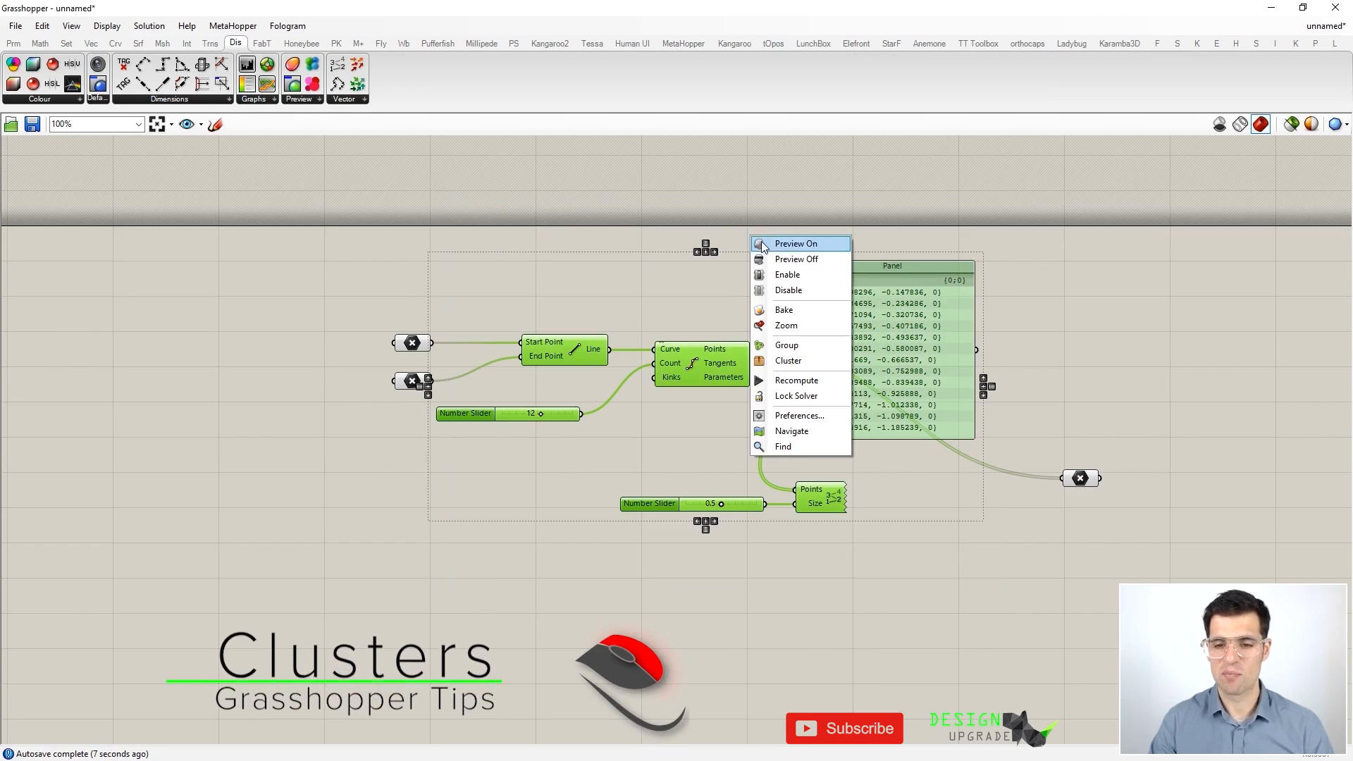
left_click(811, 360)
left_click_drag(696, 386, 577, 356)
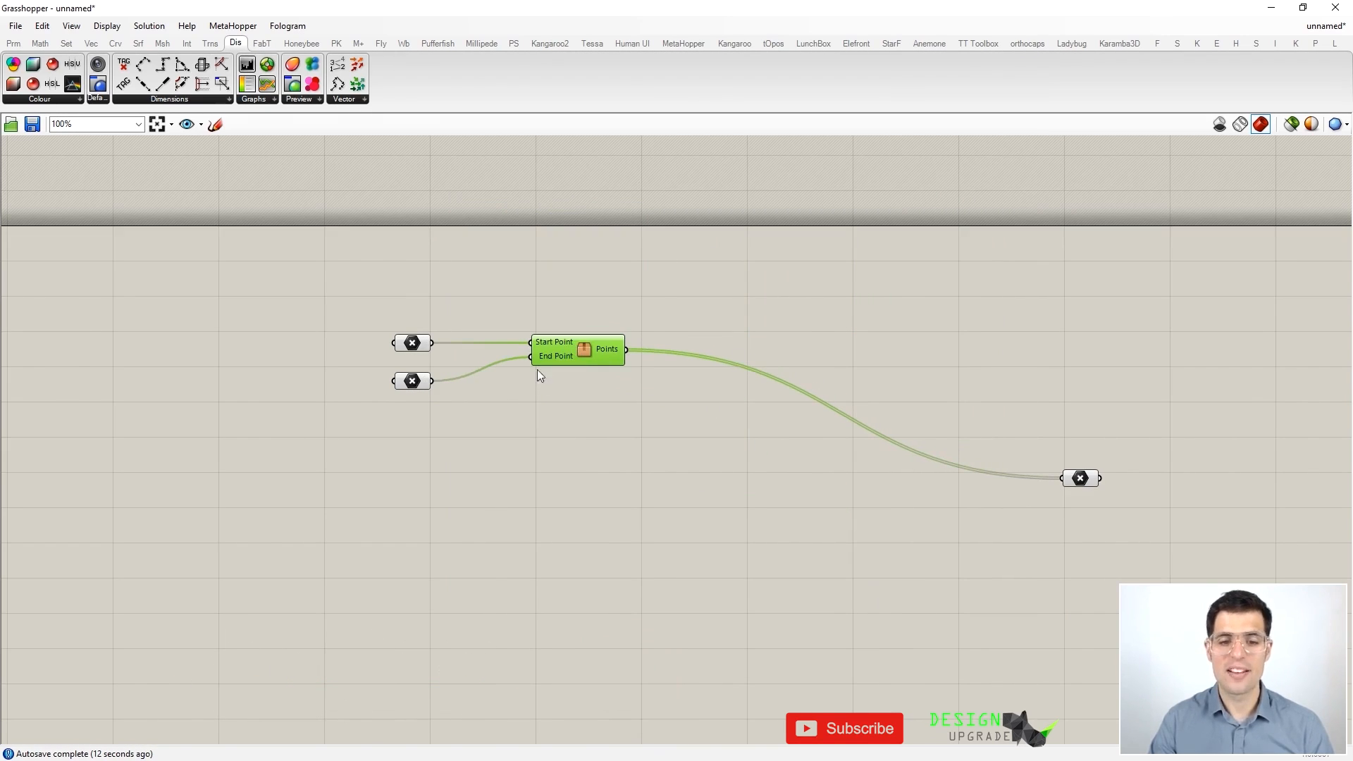
left_click_drag(1080, 479, 681, 354)
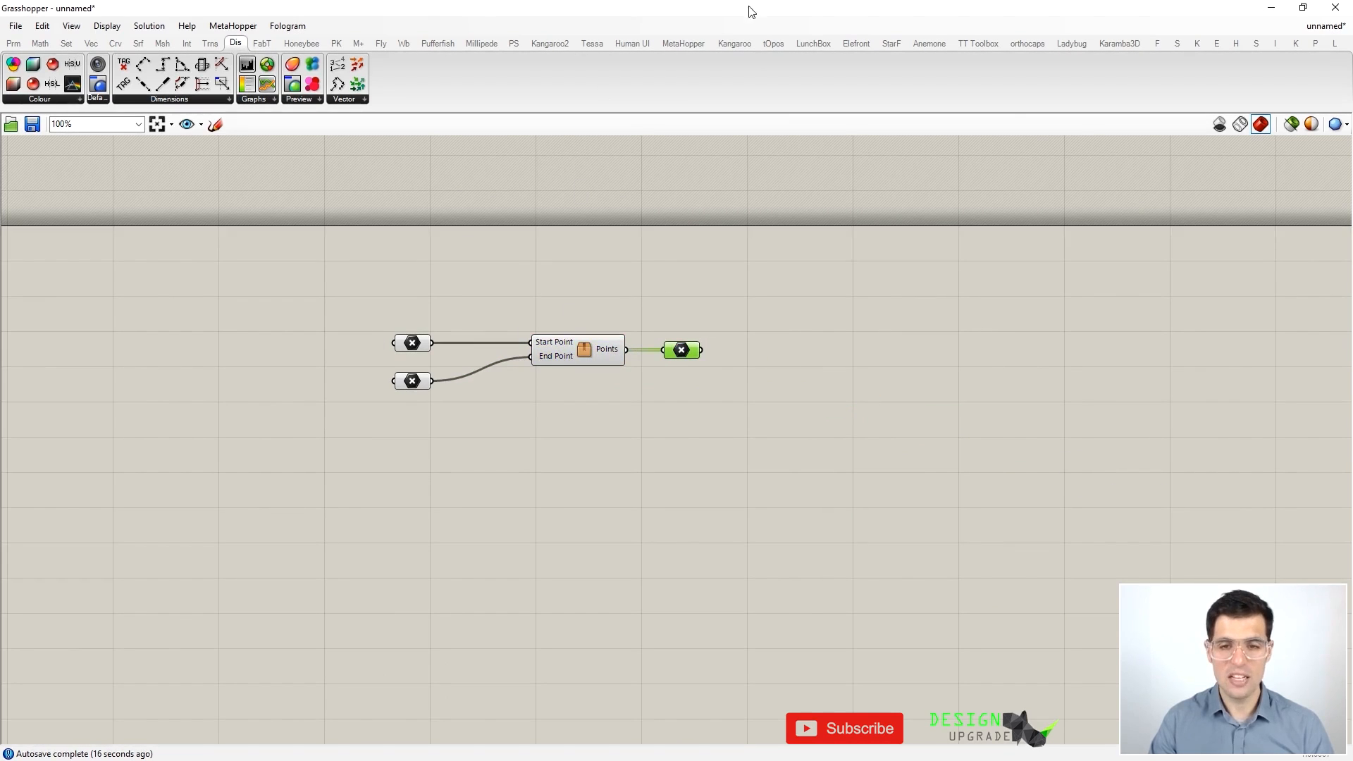
Step: Reduce the Grasshopper window to examine the cluster's points in the Rhino viewports
left_click_drag(738, 8, 1069, 81)
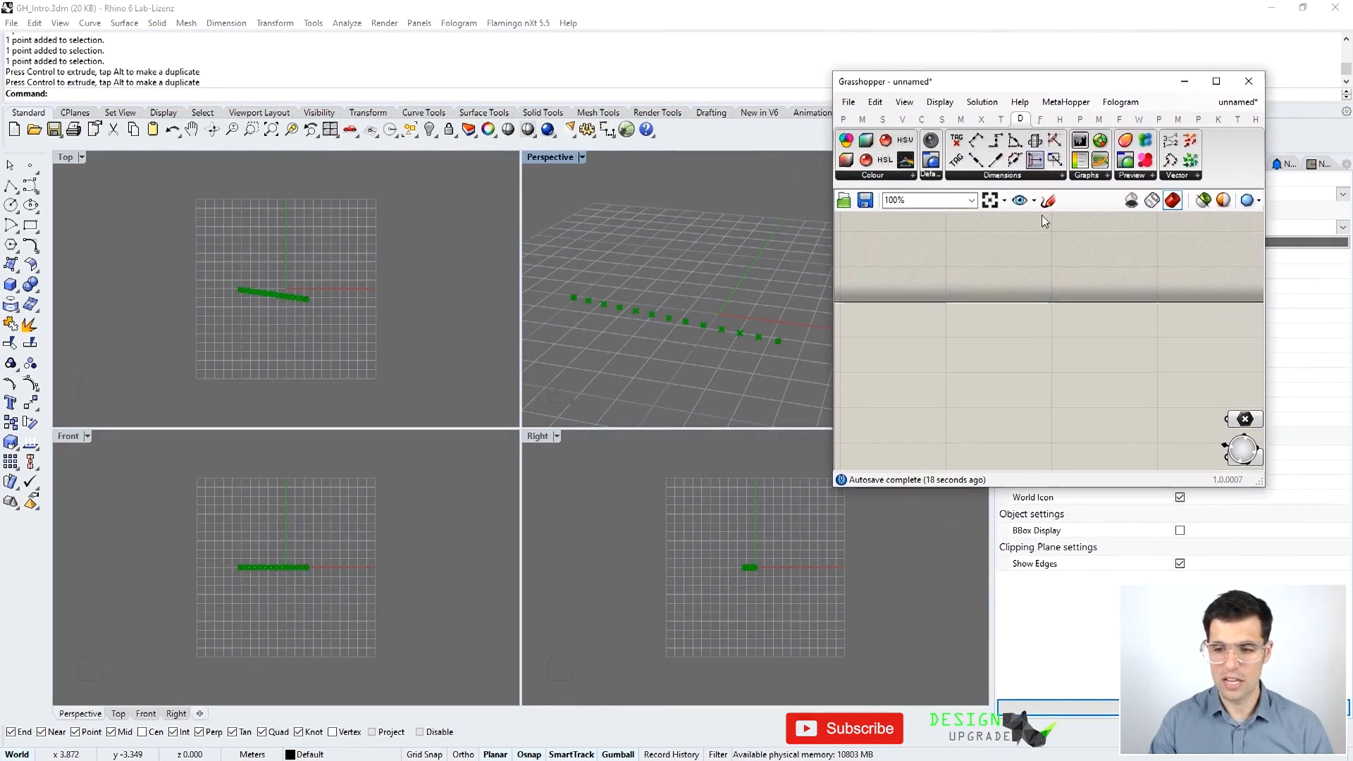
scroll(1077, 345, "down", 3)
right_click_drag(1152, 370, 1026, 351)
scroll(1096, 396, "up", 1)
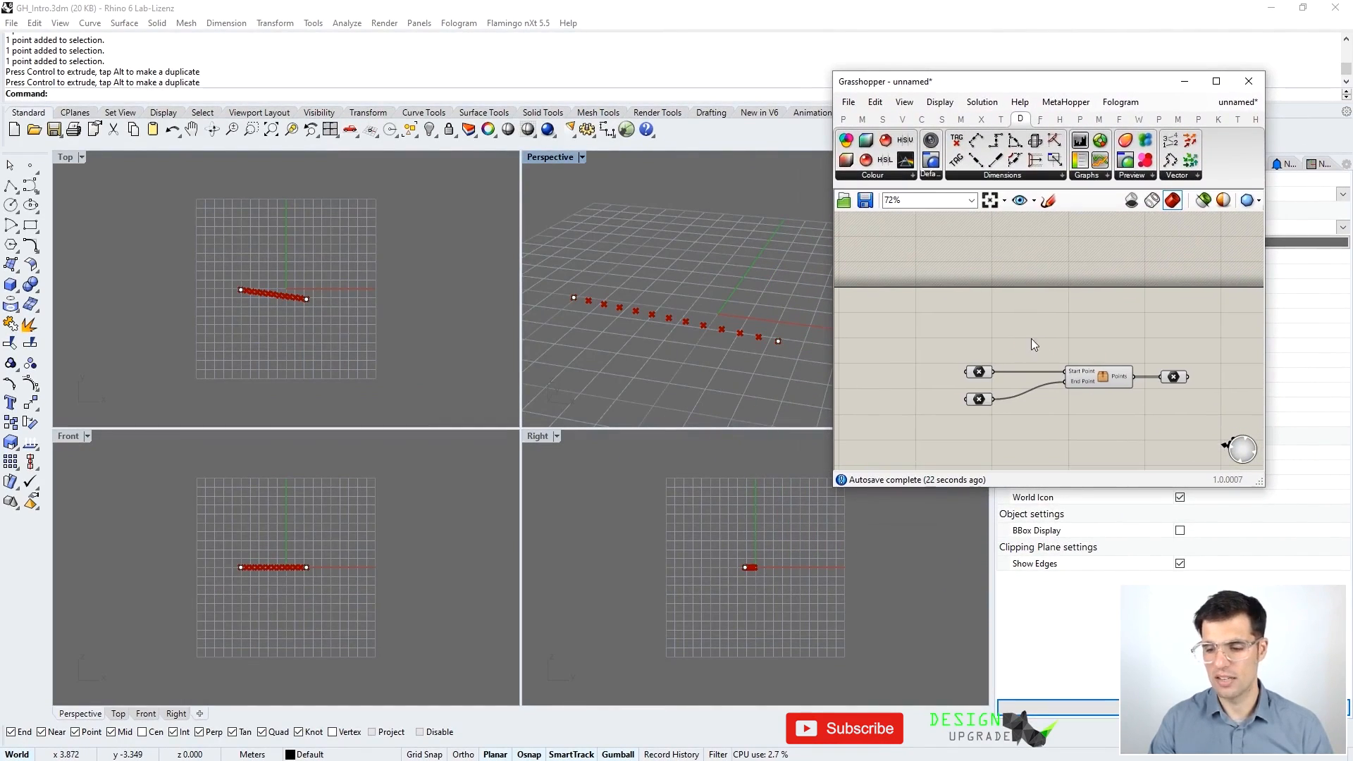
right_click_drag(1050, 327, 1001, 305)
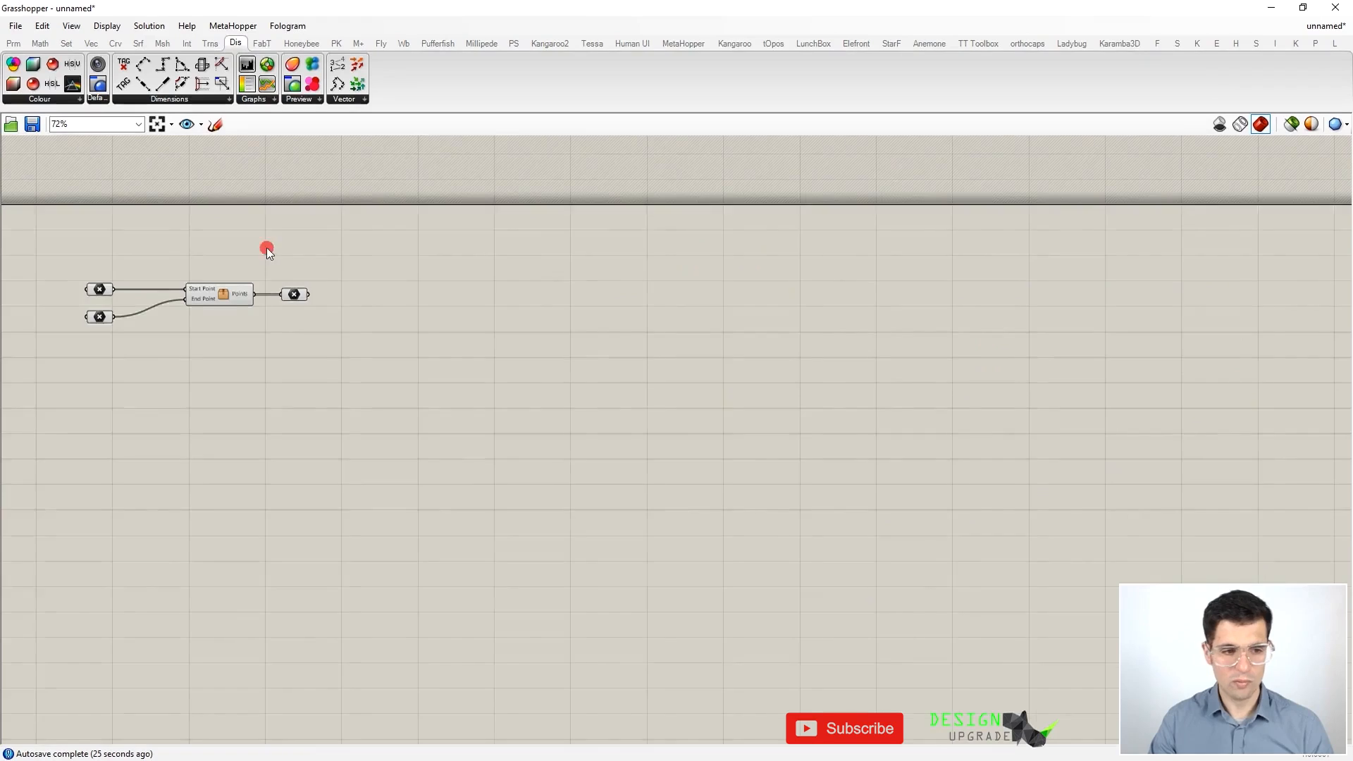
Step: Undo the clustering and the related moves to bring back the individual components, and clear the selection
right_click_drag(266, 249, 530, 279)
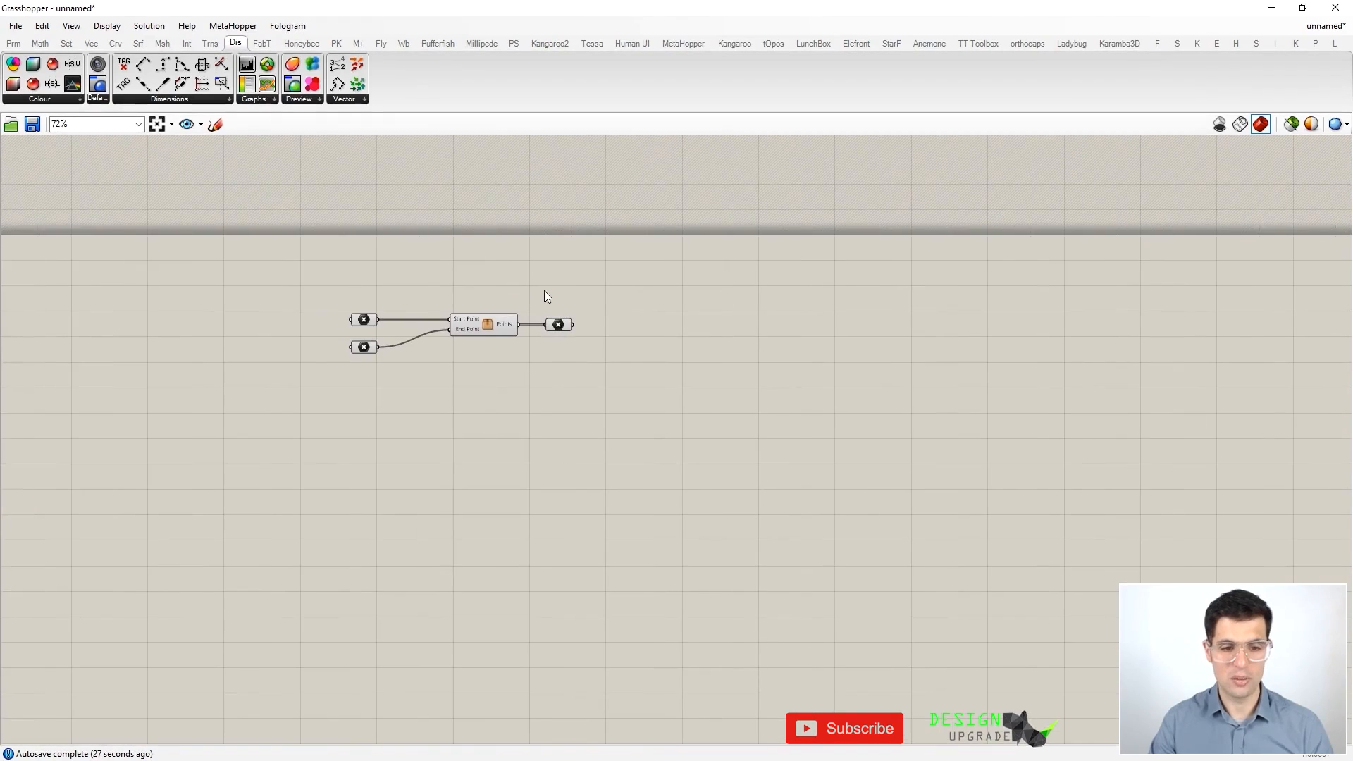
scroll(504, 283, "up", 2)
scroll(463, 279, "up", 1)
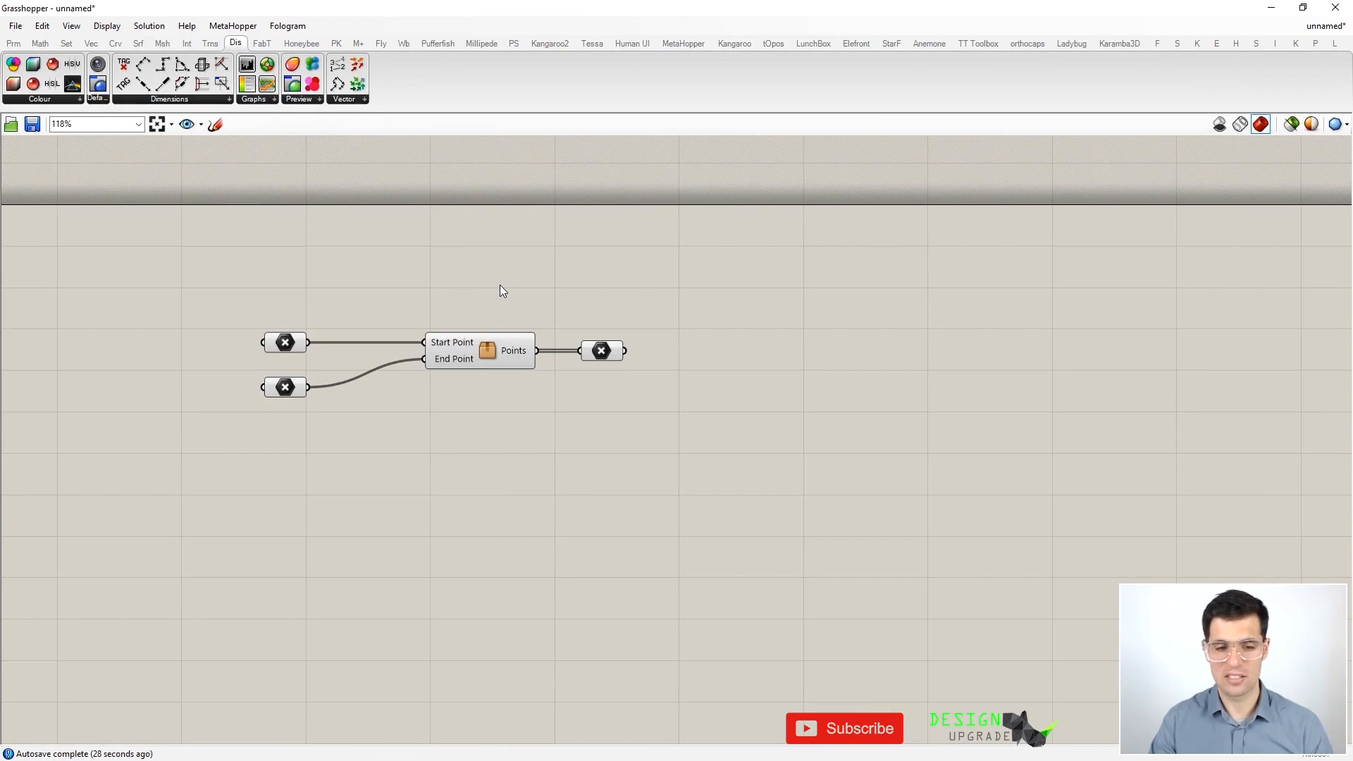
key("ctrl+z")
key("ctrl+z")
key("ctrl+z")
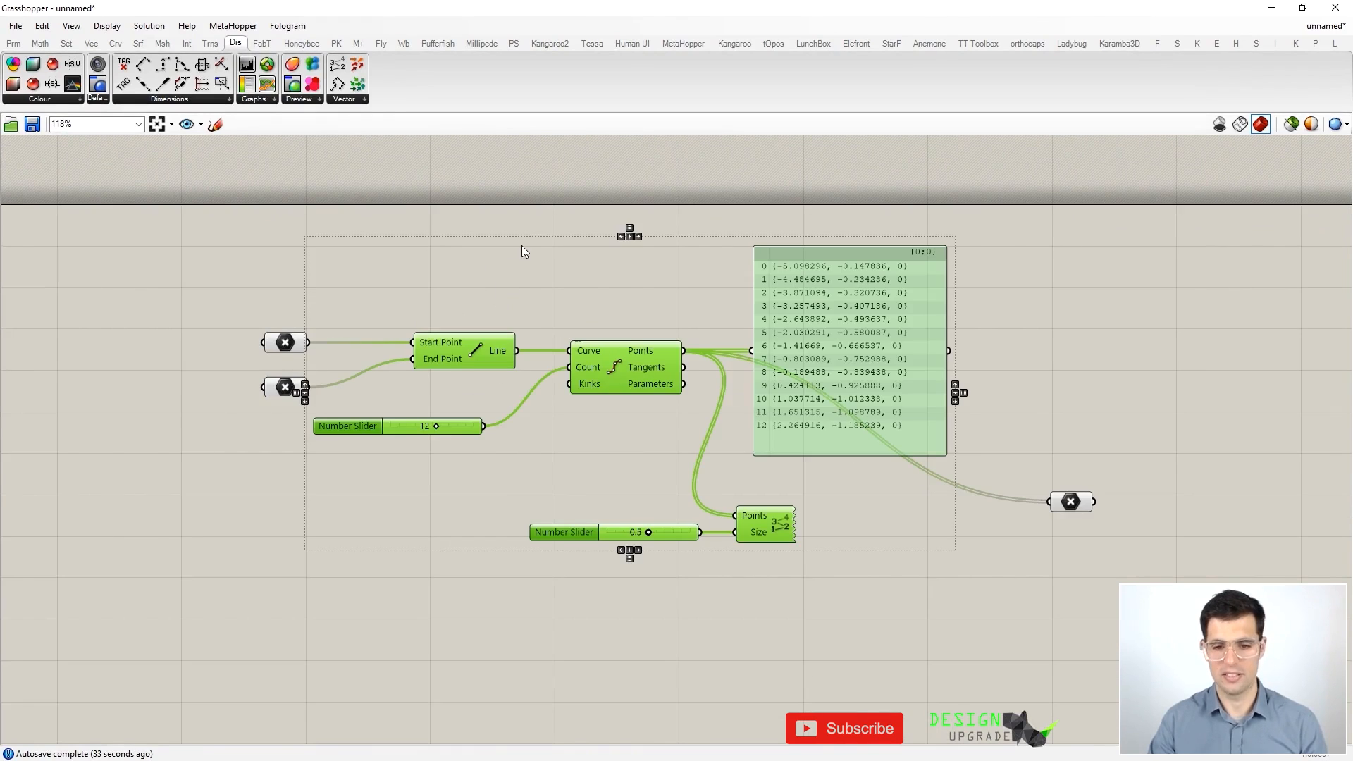
left_click(937, 622)
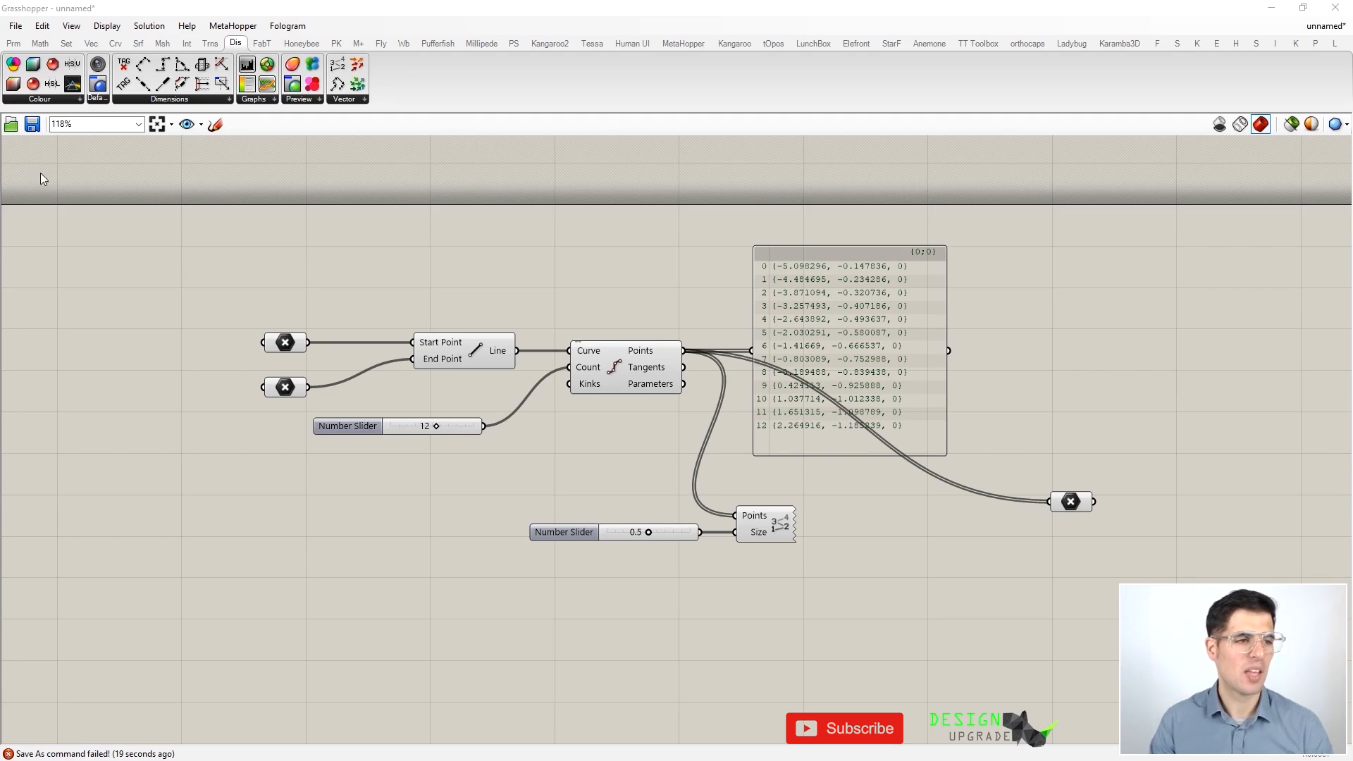
Step: Save the Grasshopper definition on the Desktop under the name Parametric_Structure
left_click(20, 28)
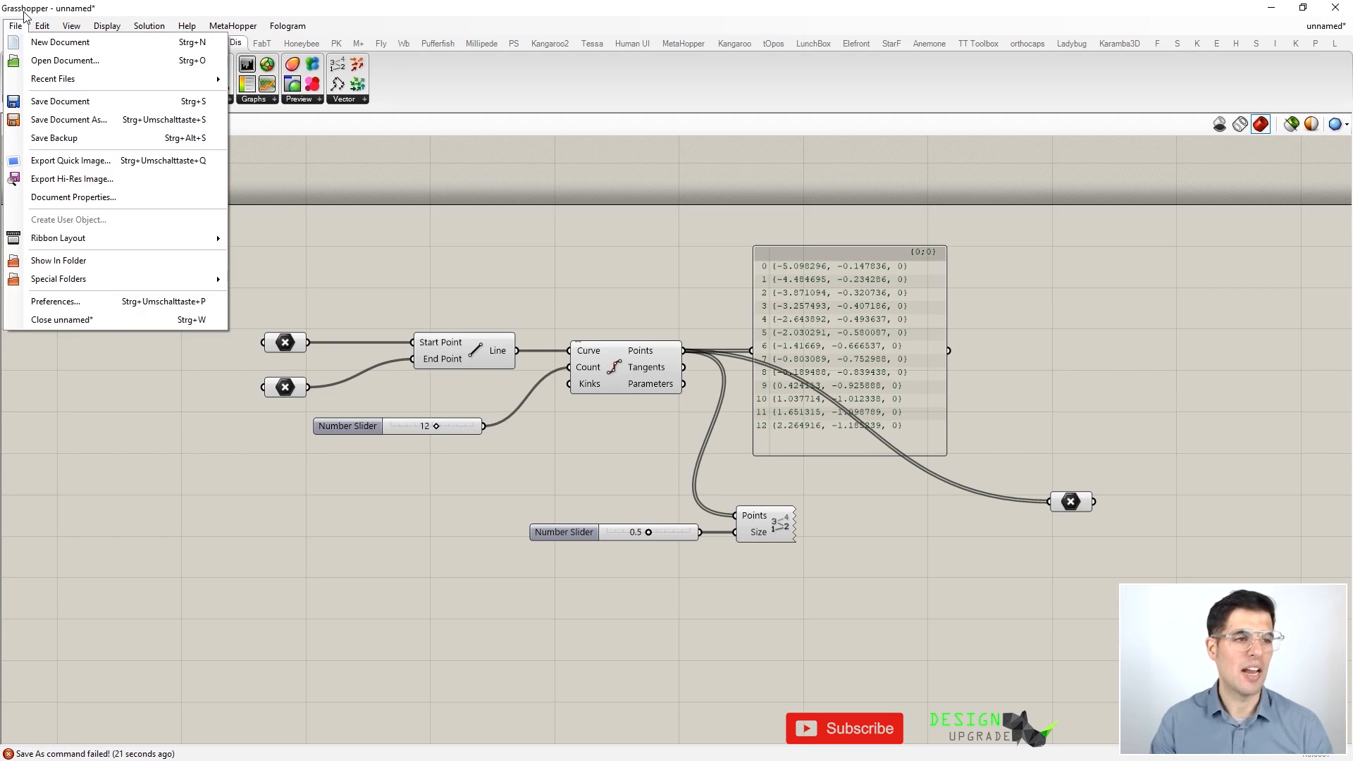
left_click(23, 12)
left_click(16, 27)
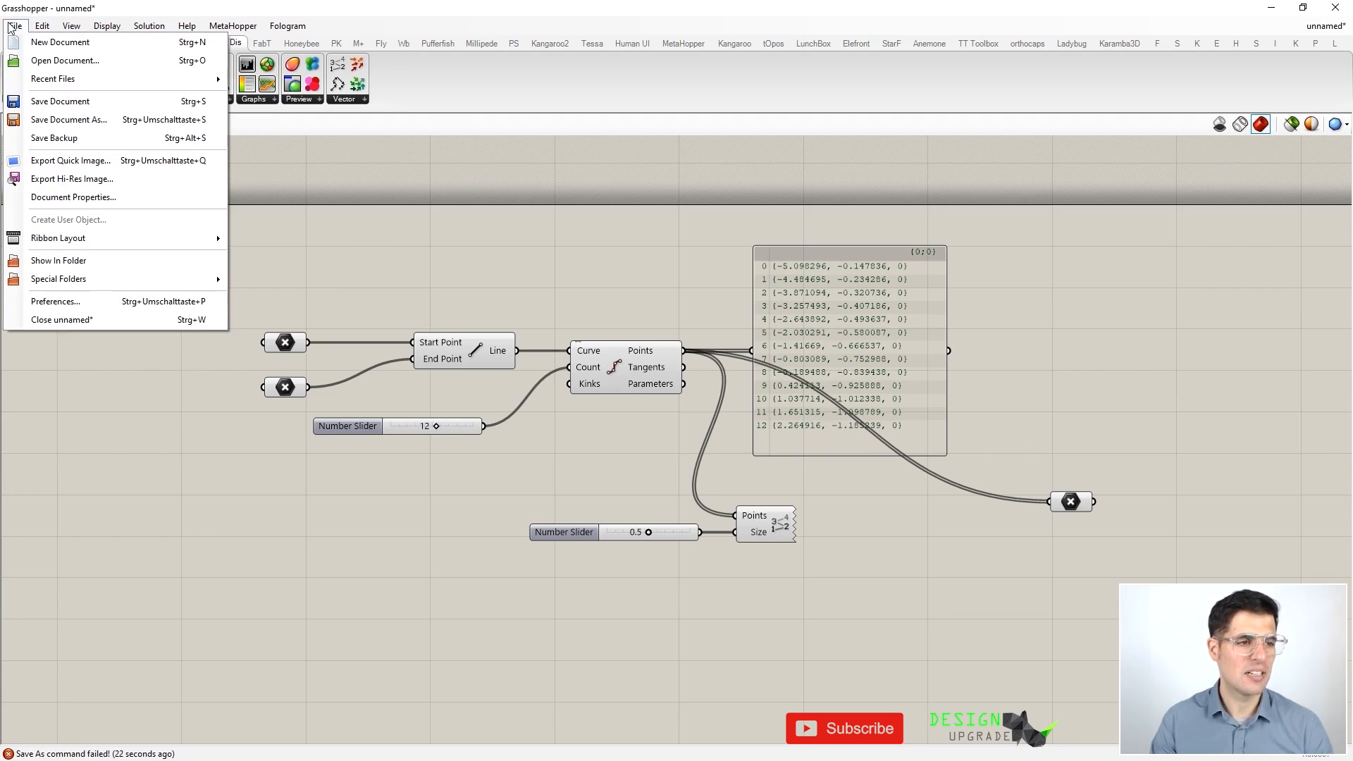
left_click(84, 122)
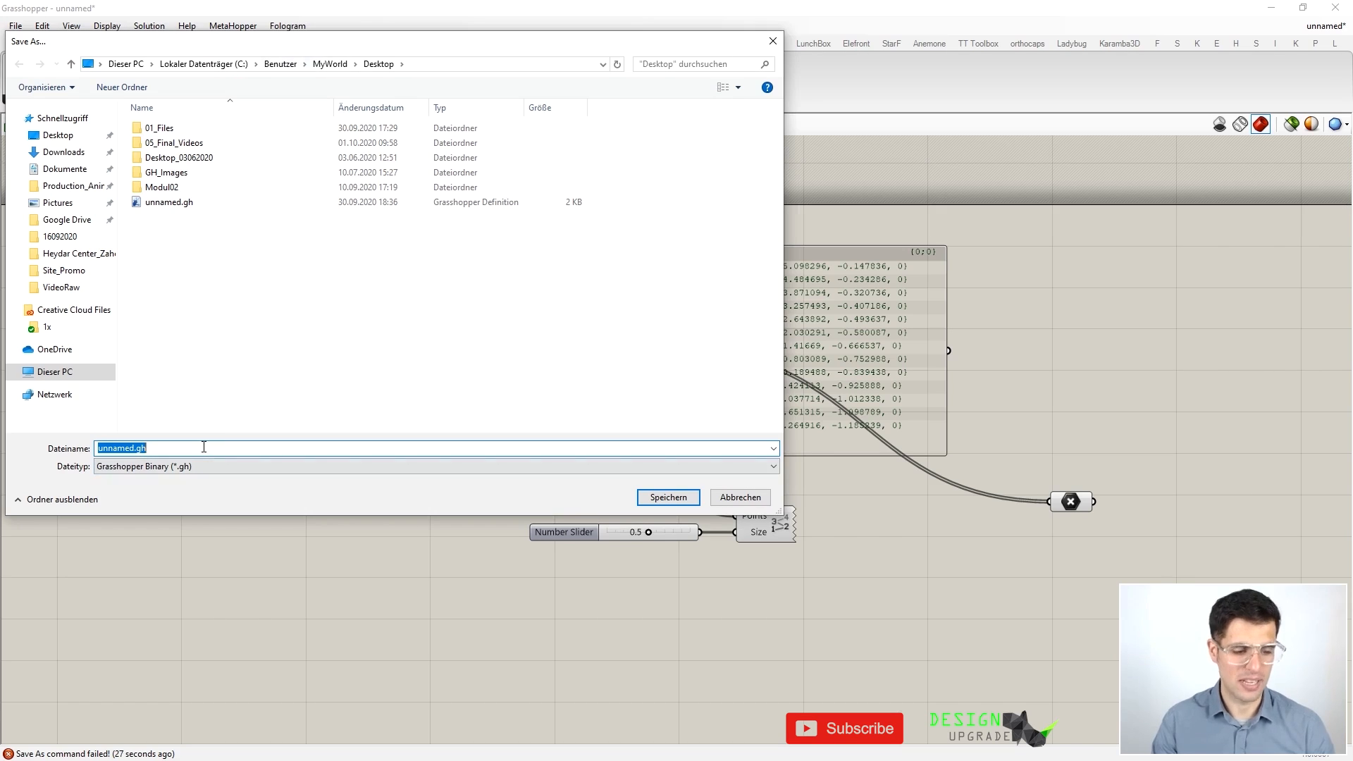
type("Parametric_Structure")
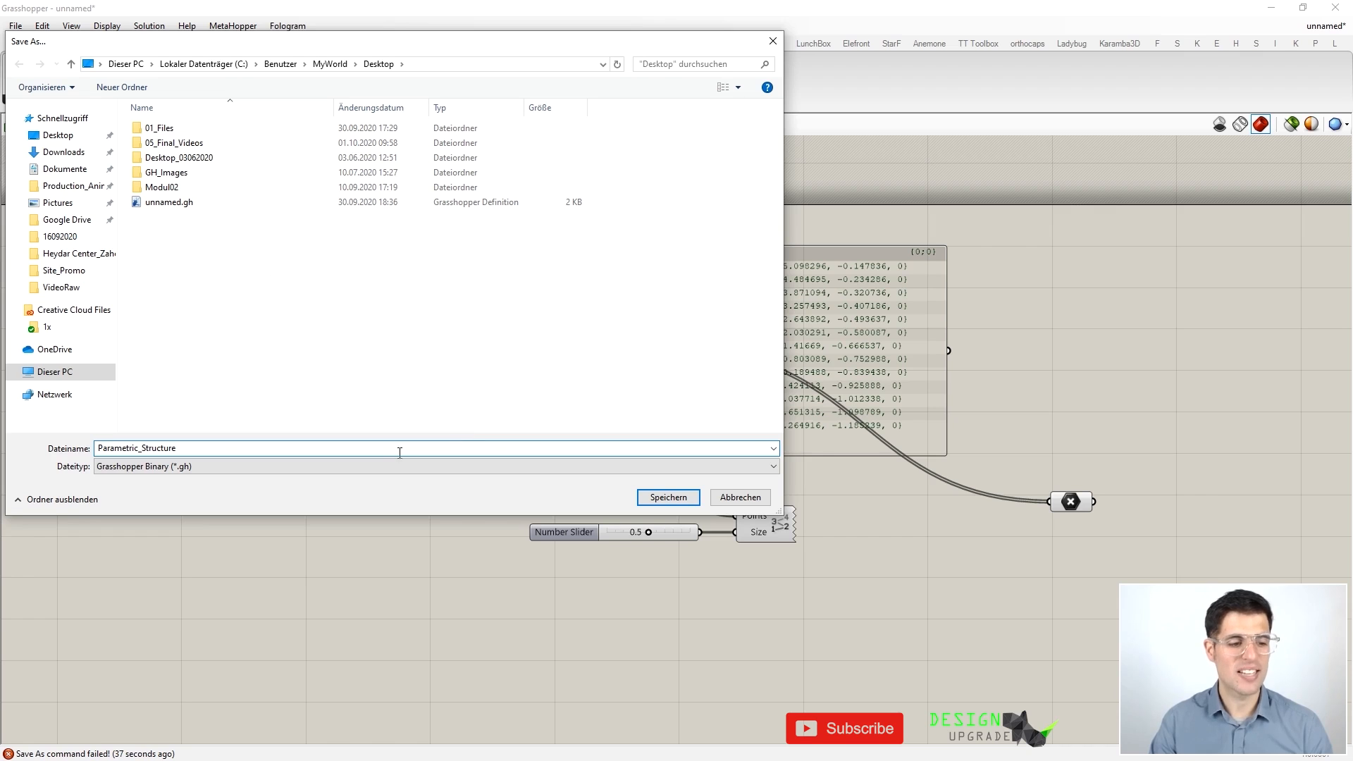
left_click(654, 502)
Step: Arrange a smaller Grasshopper window beside Rhino's viewports and adjust the Perspective view to show the whole divided line
left_click_drag(644, 7, 998, 65)
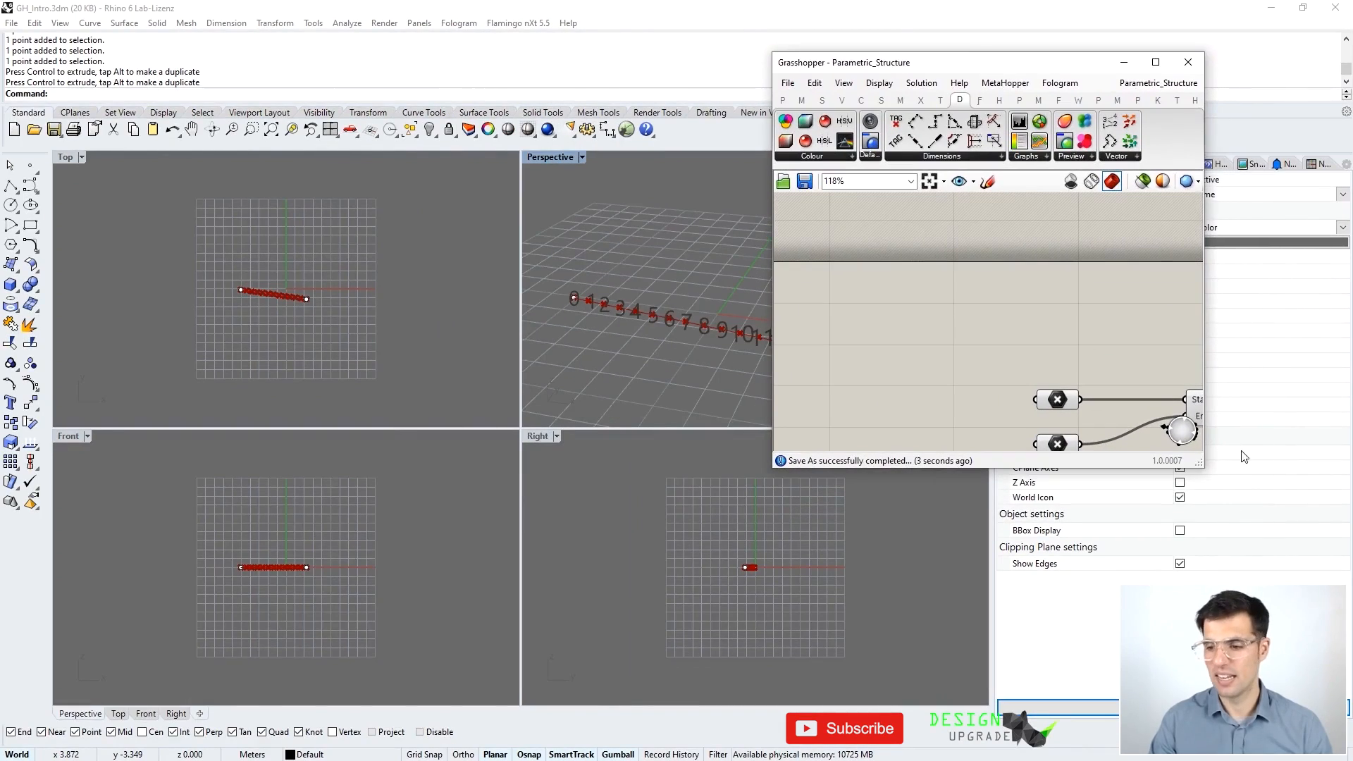
left_click_drag(1198, 461, 1322, 525)
right_click_drag(634, 263, 596, 254)
left_click_drag(540, 243, 566, 276)
left_click_drag(636, 252, 708, 324)
left_click(708, 323)
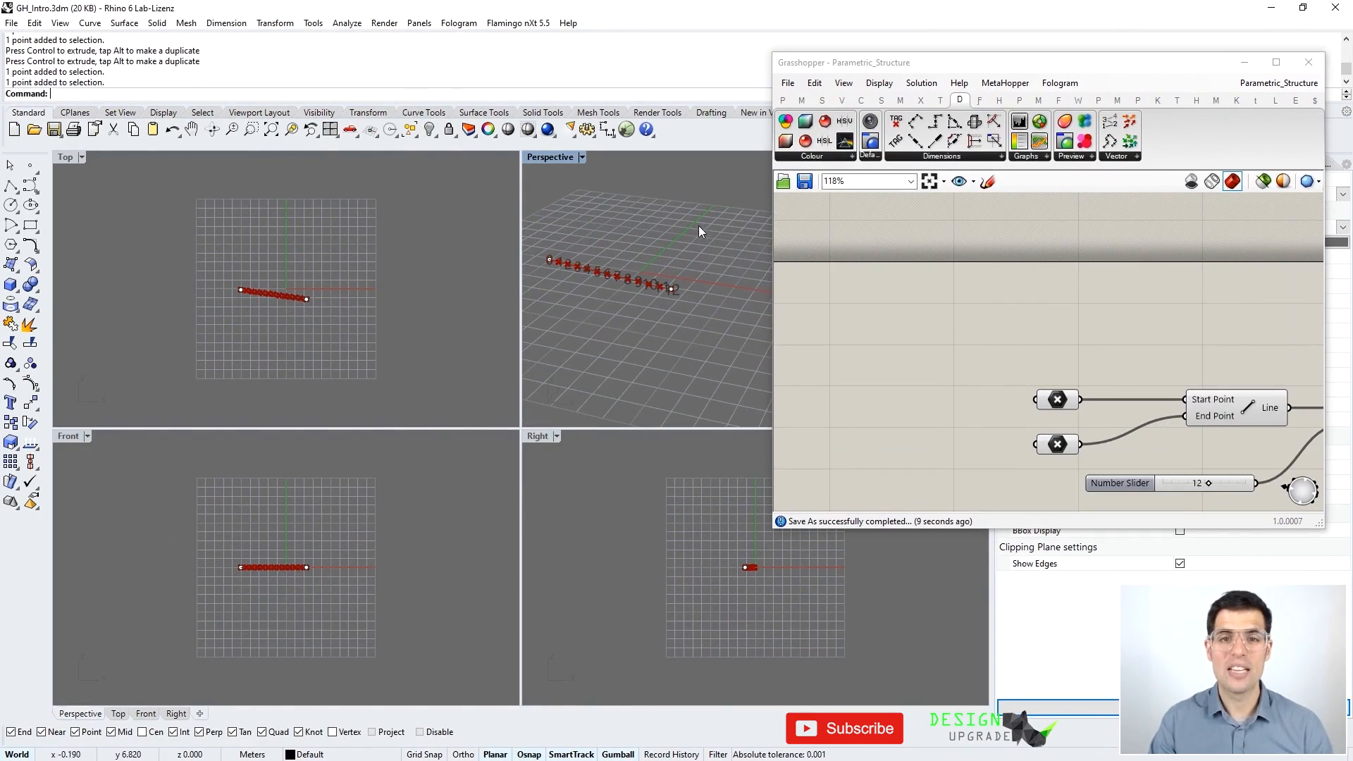
Step: Save the Rhino model on the Desktop as Parametric_Structure.3dm
left_click(12, 24)
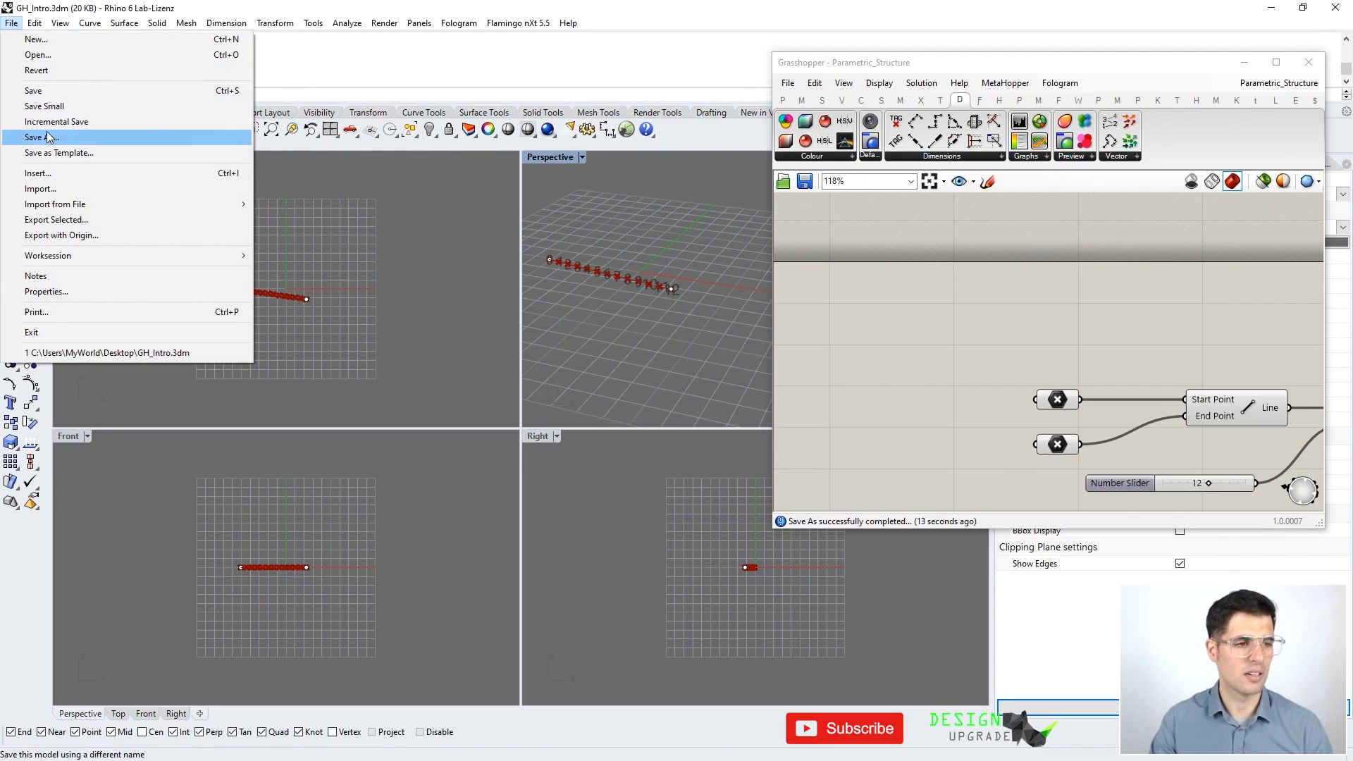
left_click(48, 136)
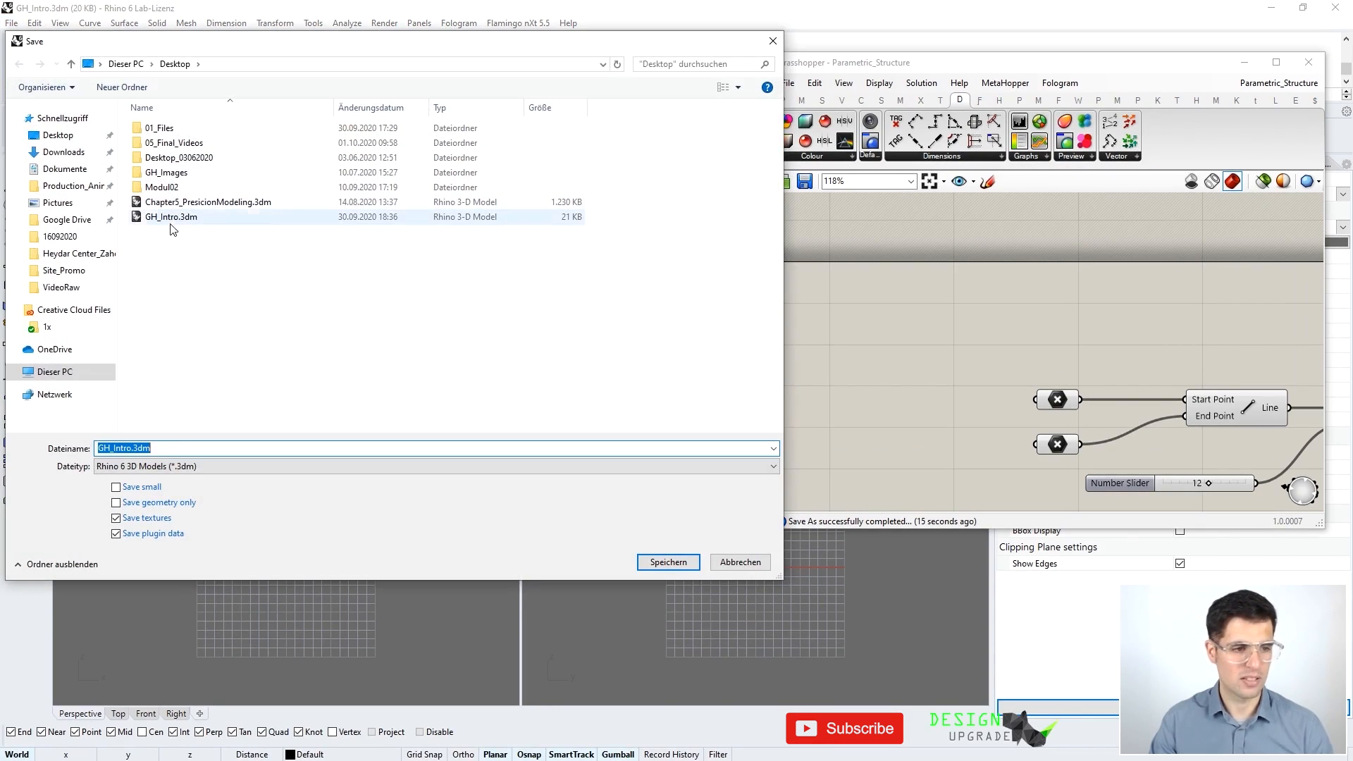
left_click(133, 449)
key("shift+Home")
type("Paramet")
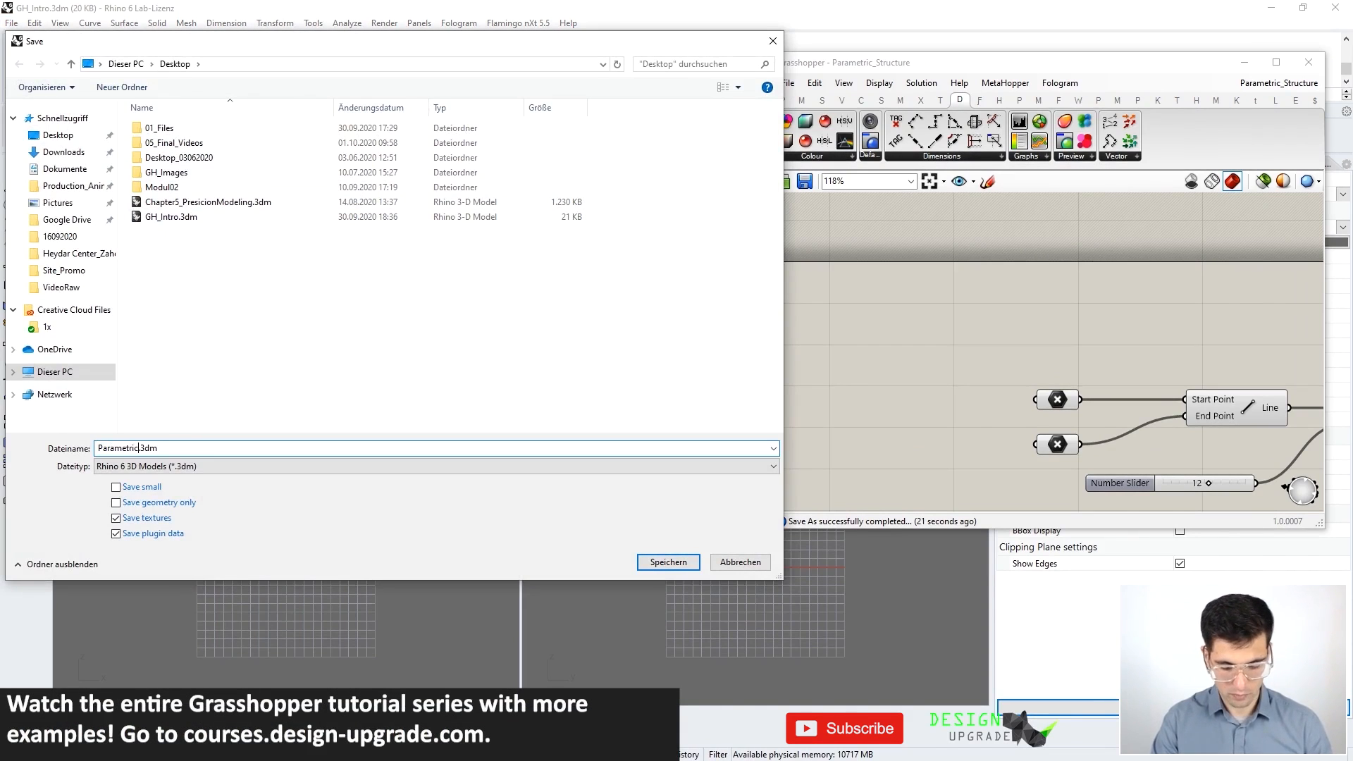
type("ric_Structure")
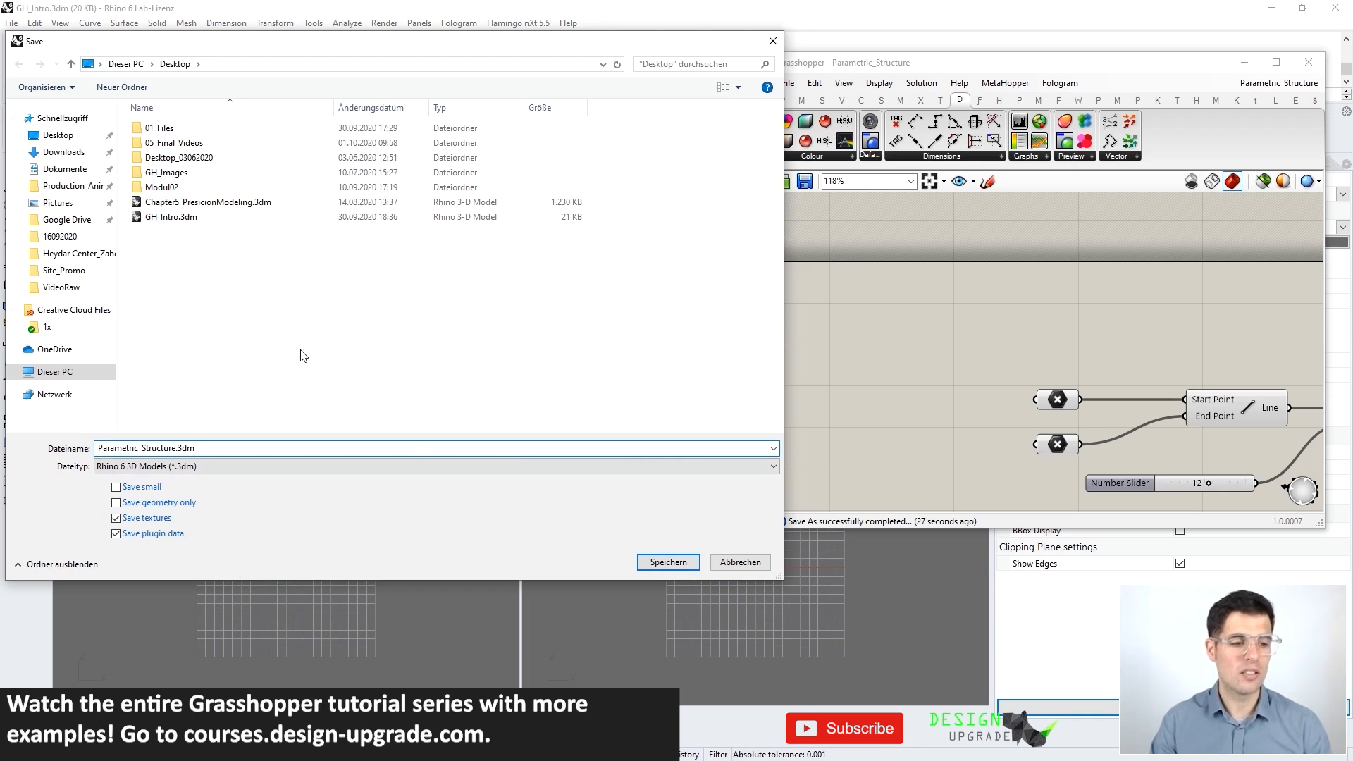
left_click(668, 562)
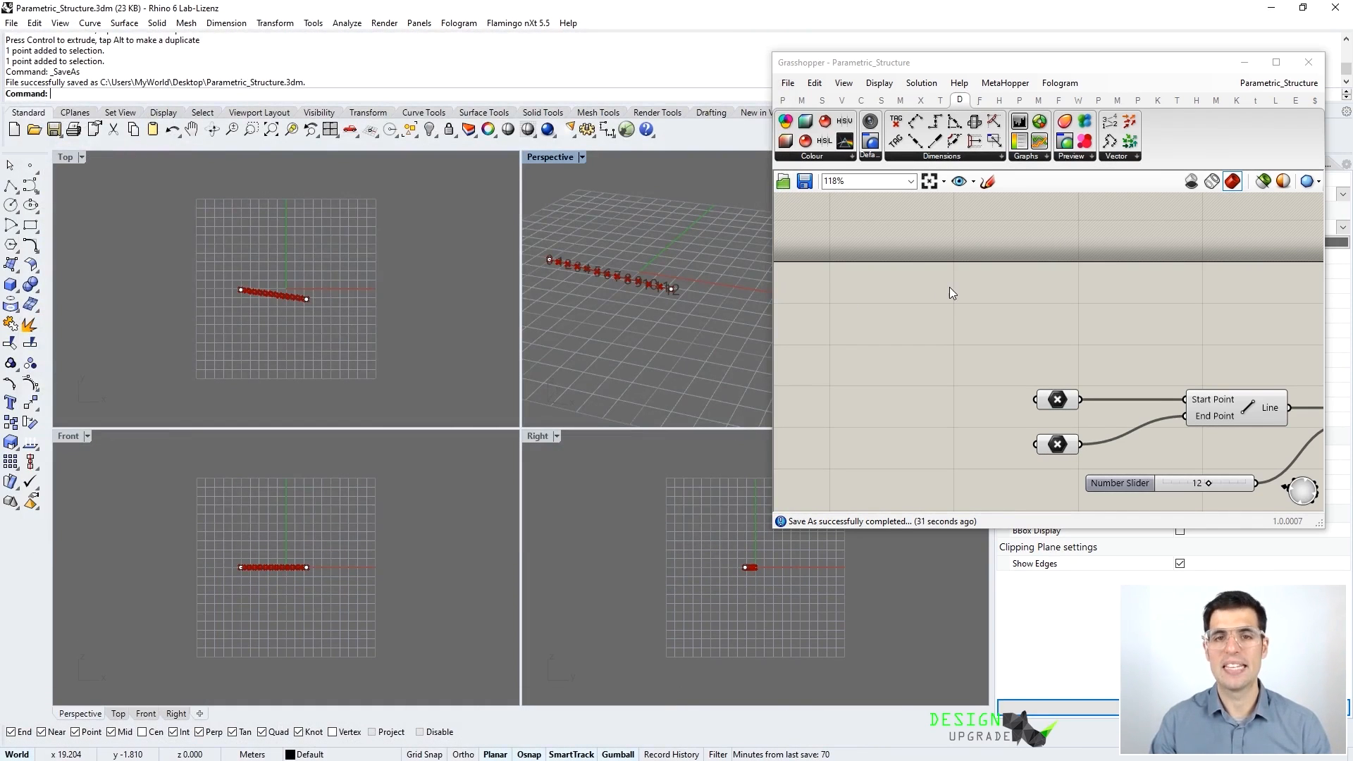